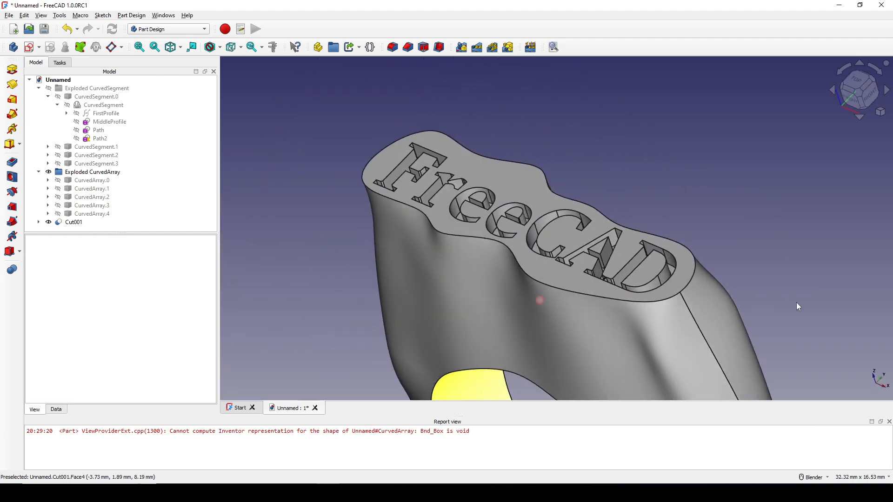
{"action": "left_click", "coordinate": [537, 177]}
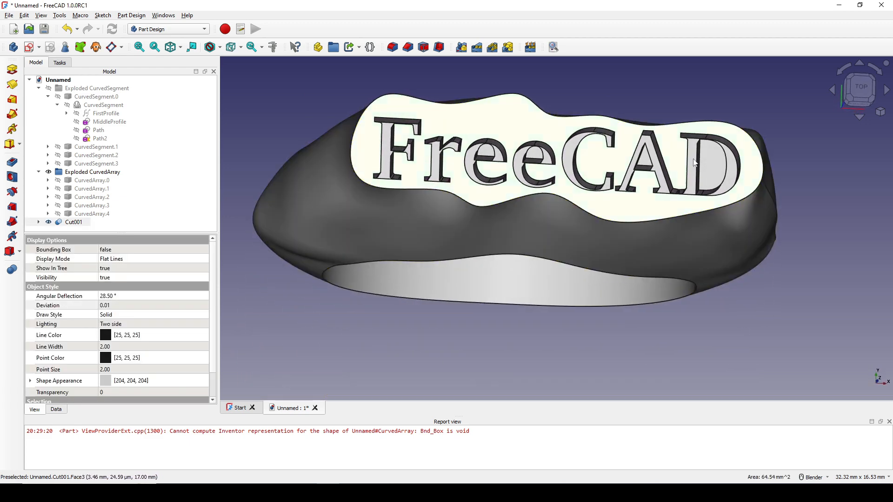
{"action": "scroll", "coordinate": [563, 84], "scroll_direction": "down", "scroll_amount": 3}
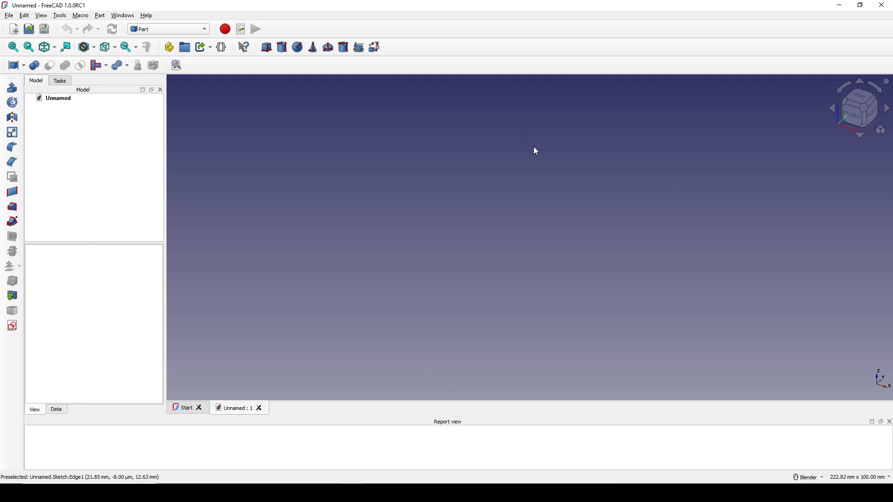
Step: Create a new sketch on the XZ-Plane
{"action": "left_click", "coordinate": [13, 328]}
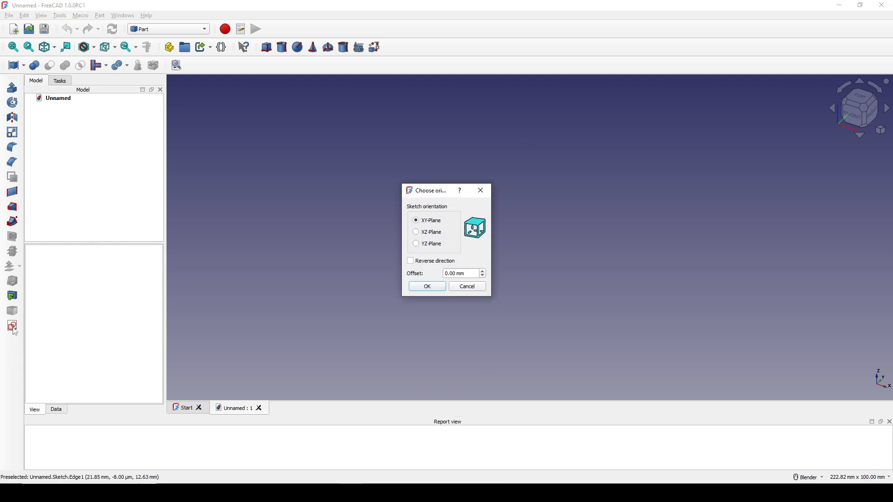
{"action": "left_click", "coordinate": [422, 233]}
{"action": "left_click", "coordinate": [427, 287]}
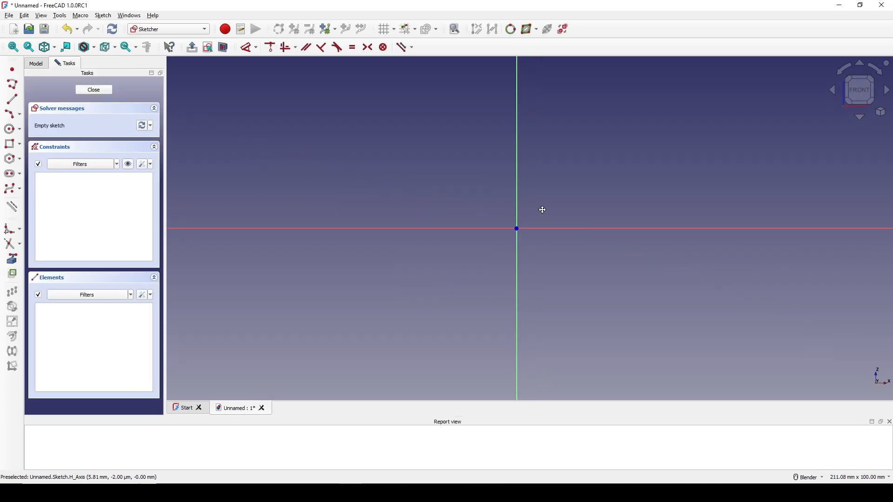
Step: Draw a circle centred on the sketch origin, about 32 mm in diameter
{"action": "left_click", "coordinate": [9, 129]}
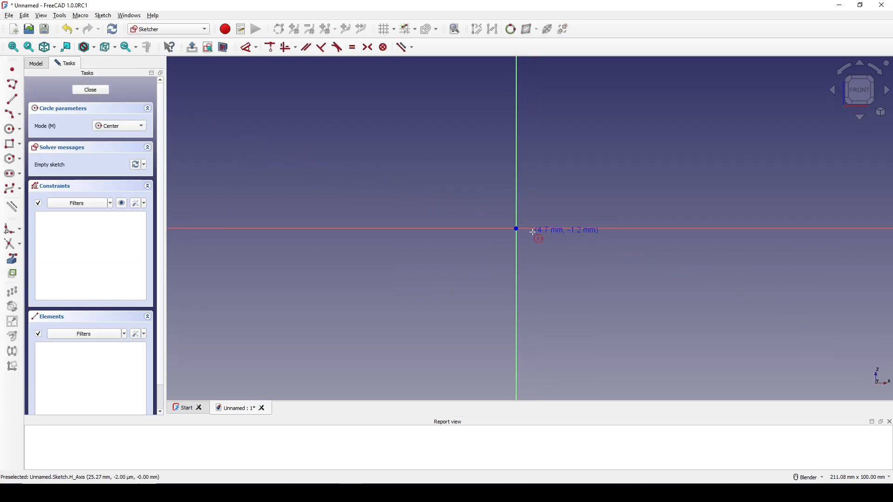
{"action": "left_click", "coordinate": [516, 228]}
{"action": "left_click", "coordinate": [559, 192]}
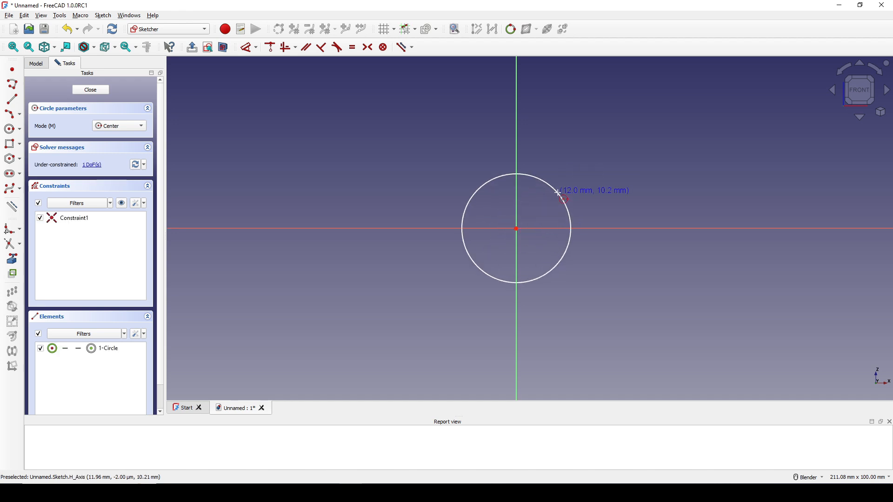
{"action": "key", "text": "Escape"}
Step: Constrain the circle's diameter to 18 mm and move its dimension label closer to the circle
{"action": "left_click", "coordinate": [567, 205]}
{"action": "key", "text": "d"}
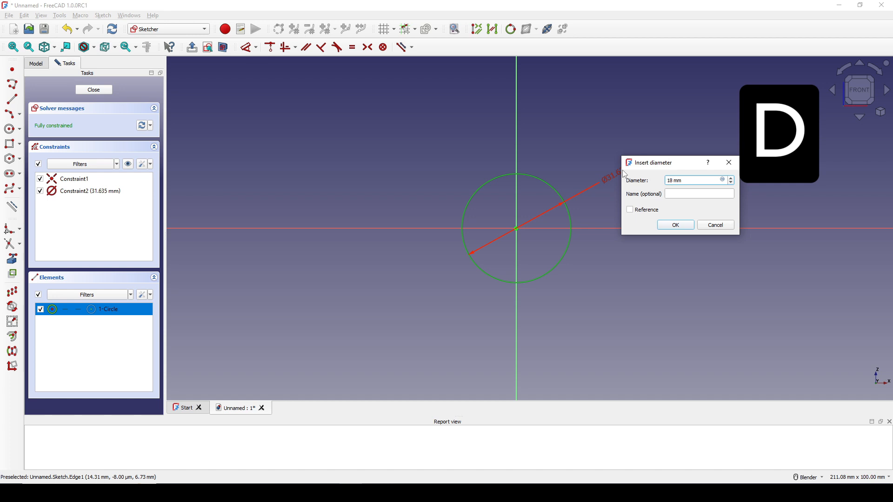
{"action": "type", "text": "18"}
{"action": "key", "text": "Return"}
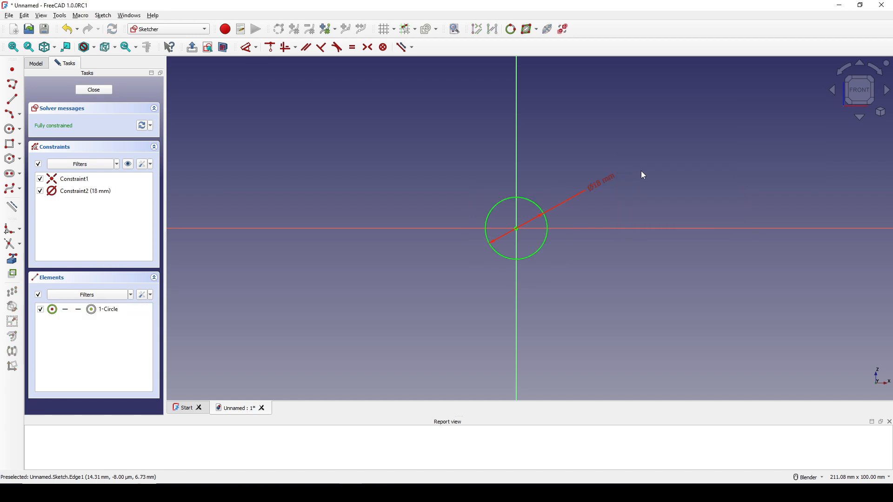
{"action": "scroll", "coordinate": [563, 191], "scroll_direction": "up", "scroll_amount": 2}
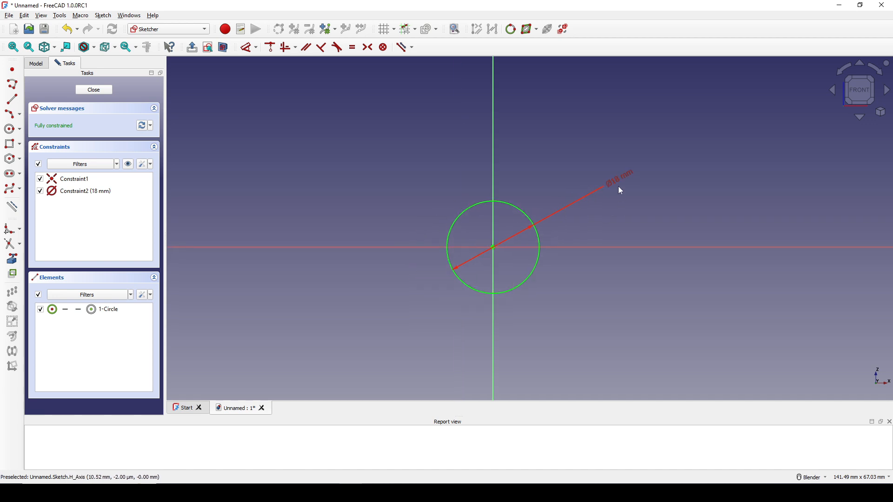
{"action": "left_click_drag", "start_coordinate": [618, 182], "coordinate": [596, 210]}
{"action": "middle_click_drag", "start_coordinate": [601, 221], "coordinate": [600, 199], "text": "shift"}
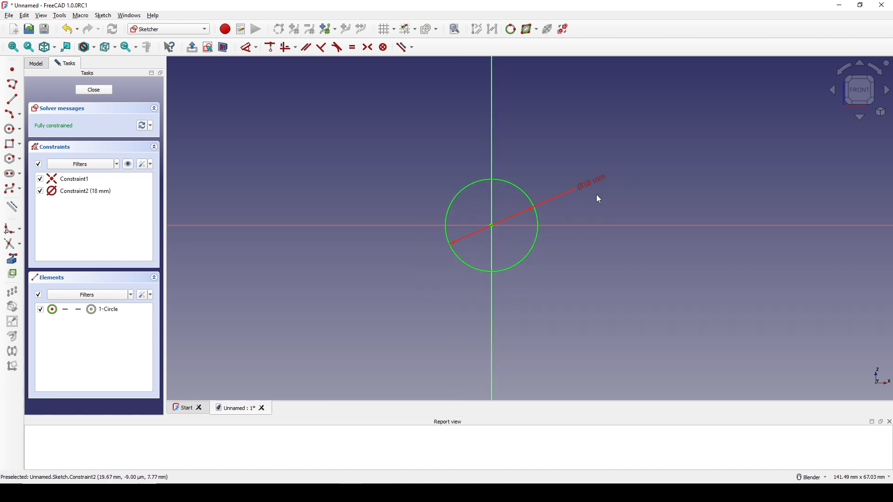
Step: Draw a three-point arc passing below the circle, about 24 mm wide and 11 mm deep, with both endpoints on the horizontal axis
{"action": "left_click", "coordinate": [12, 115]}
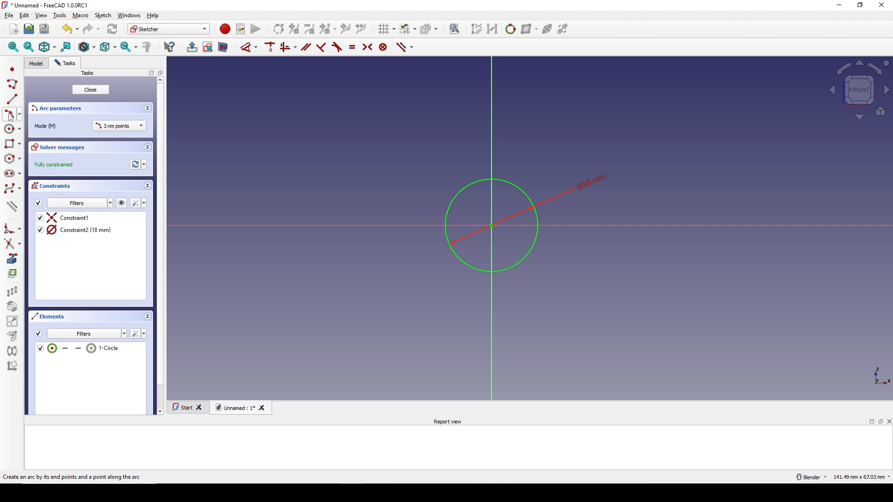
{"action": "left_click", "coordinate": [433, 225]}
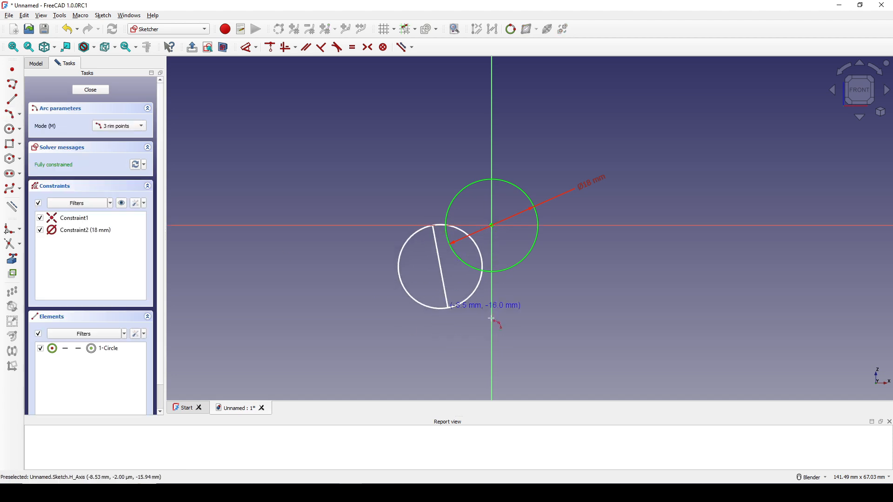
{"action": "left_click", "coordinate": [556, 225]}
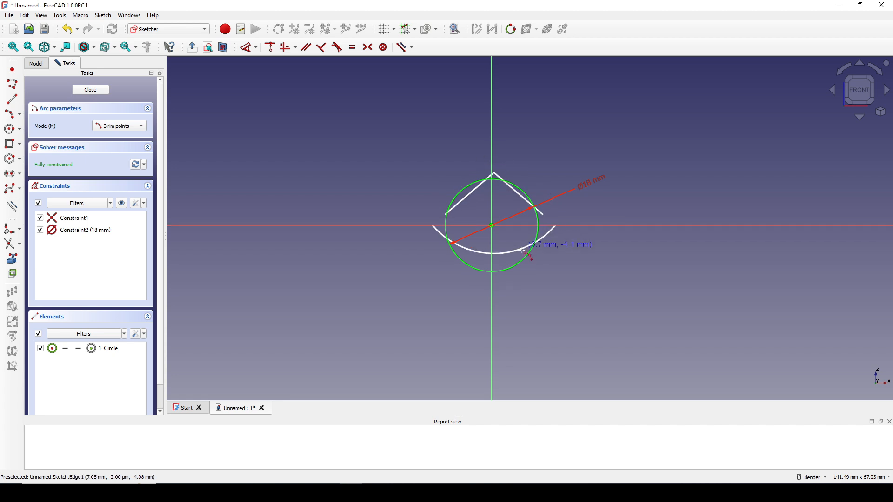
{"action": "left_click", "coordinate": [515, 279]}
{"action": "key", "text": "Escape"}
{"action": "middle_click_drag", "start_coordinate": [540, 268], "coordinate": [540, 254], "text": "shift"}
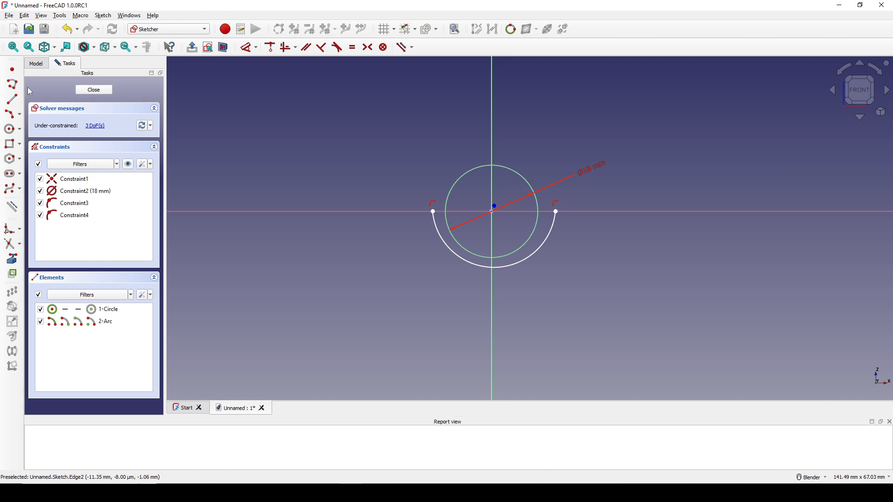
Step: Place a point on the arc and constrain it to the vertical axis so it marks the arc's lowest position
{"action": "left_click", "coordinate": [12, 72]}
{"action": "left_click", "coordinate": [520, 263]}
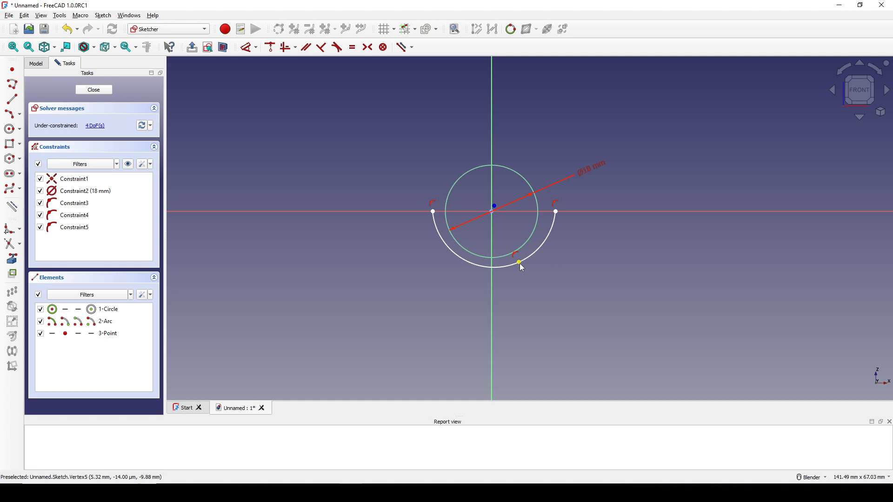
{"action": "left_click", "coordinate": [520, 263]}
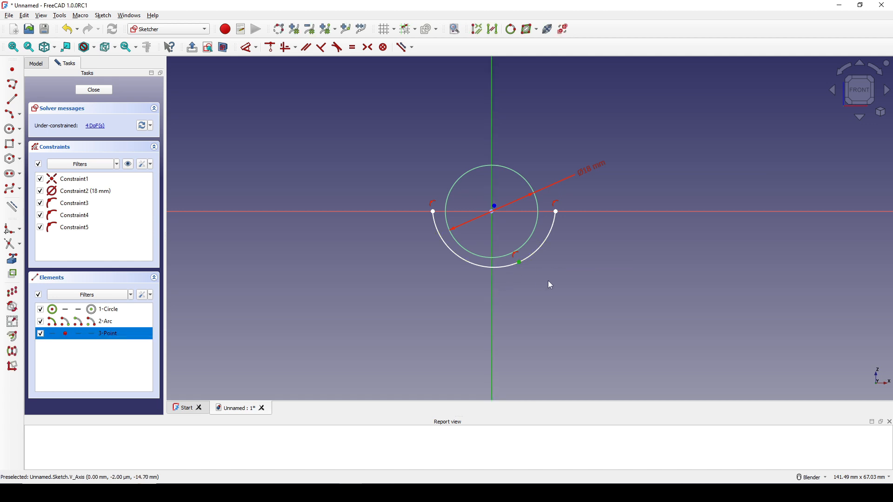
{"action": "key", "text": "c"}
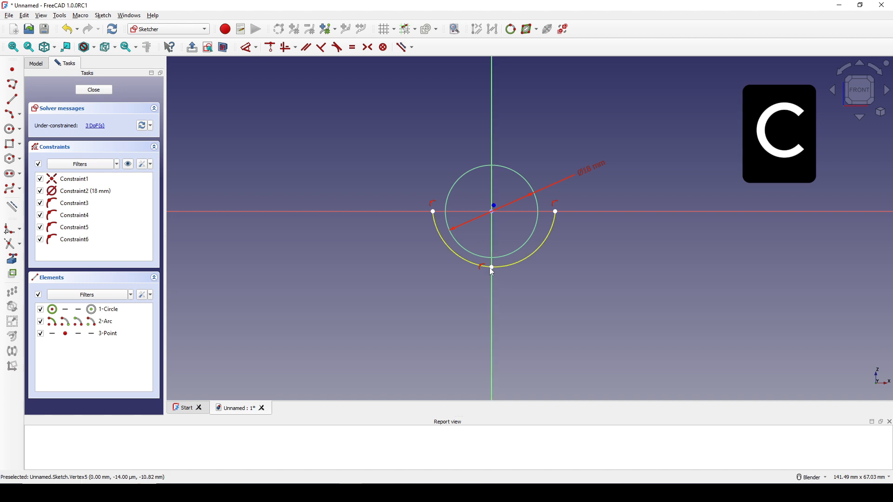
Step: Dimension the vertical distance from the horizontal axis to the point on the arc as 10 mm
{"action": "left_click", "coordinate": [492, 267]}
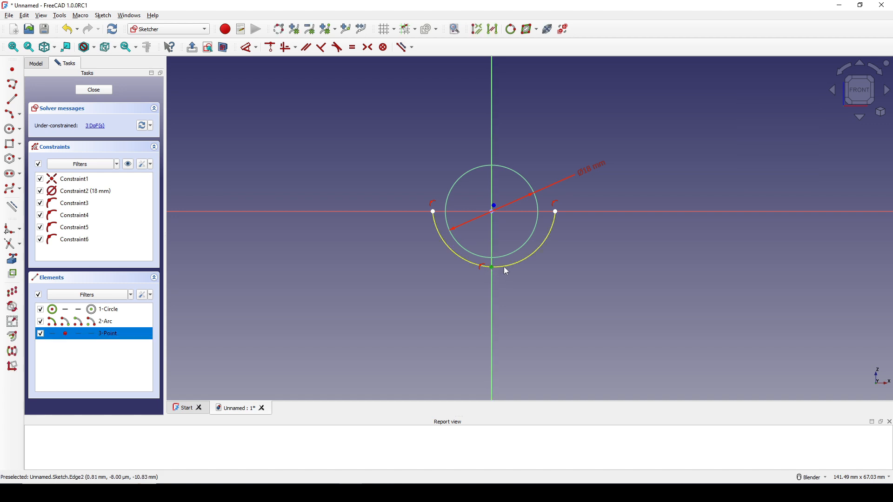
{"action": "key", "text": "d"}
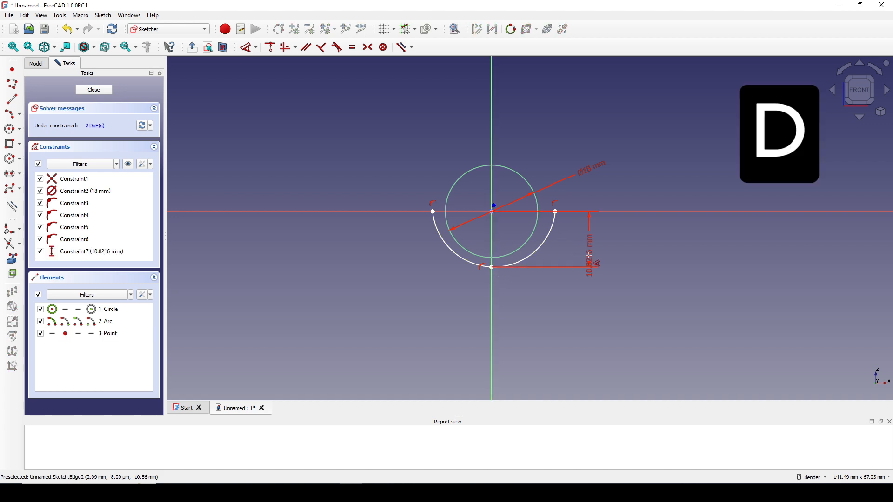
{"action": "left_click", "coordinate": [591, 255]}
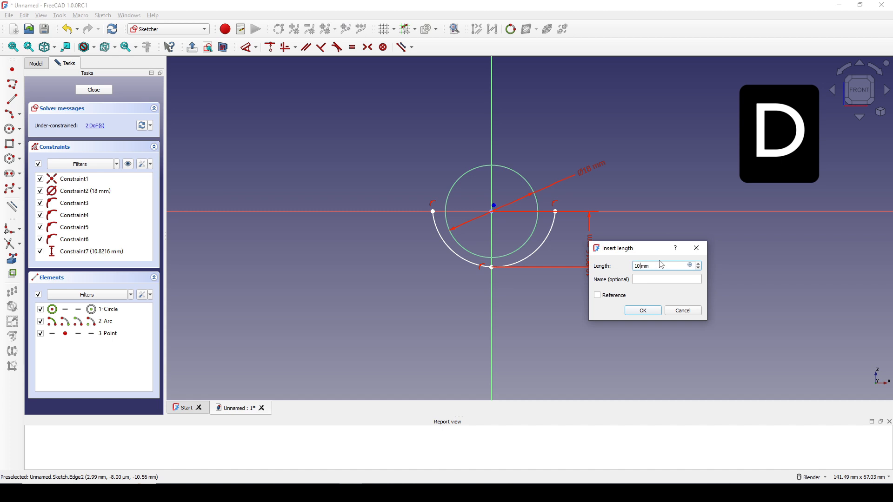
{"action": "type", "text": "10"}
{"action": "key", "text": "Return"}
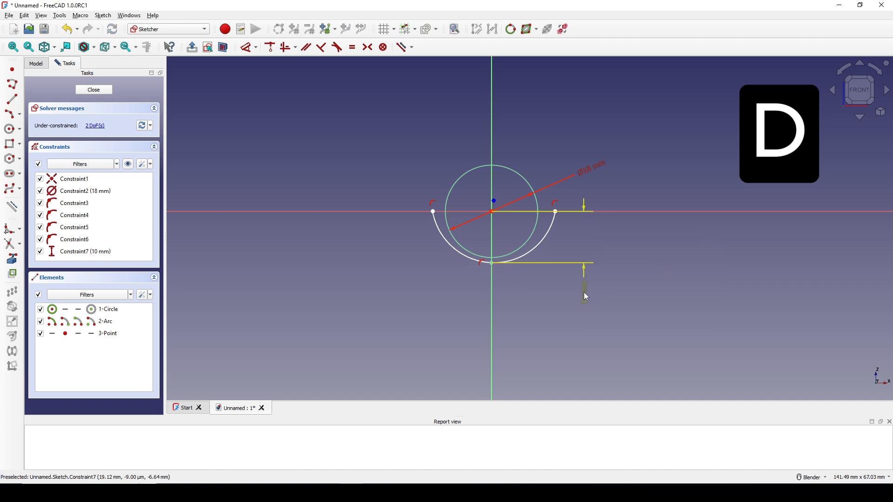
Step: Constrain the arc's two endpoints to be symmetric about the vertical axis
{"action": "scroll", "coordinate": [587, 297], "scroll_direction": "up", "scroll_amount": 1}
{"action": "left_click", "coordinate": [399, 194]}
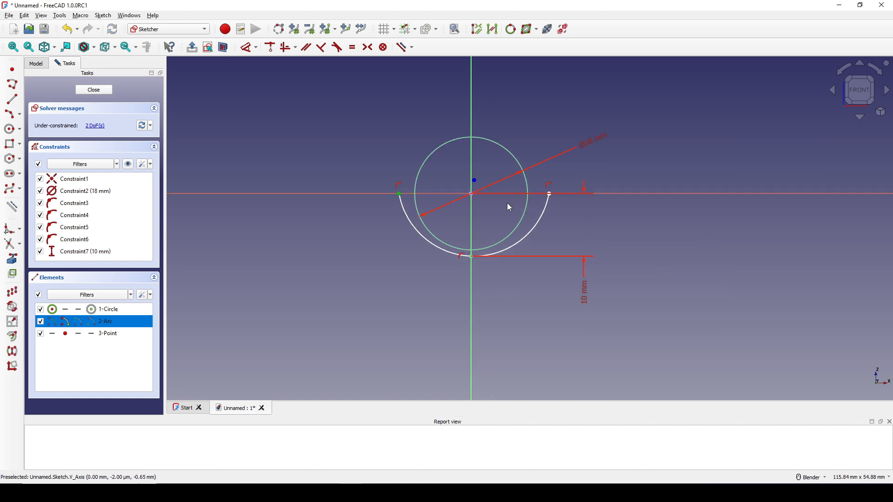
{"action": "left_click", "coordinate": [550, 194]}
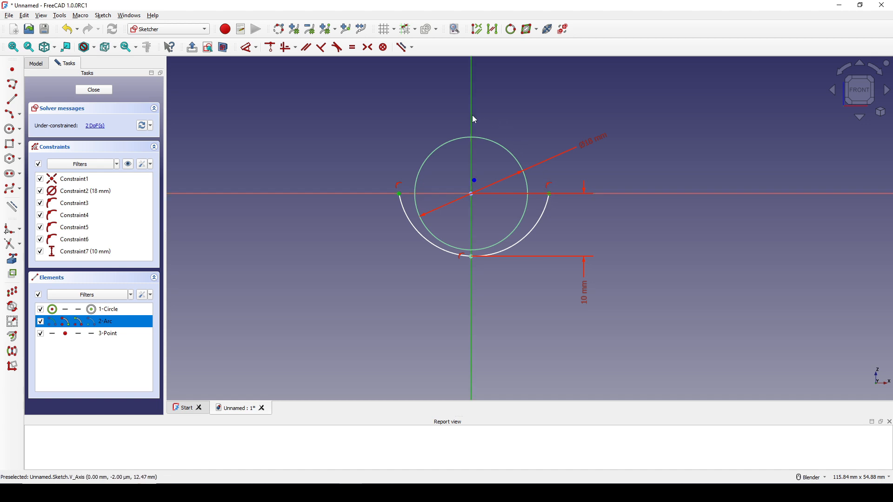
{"action": "key", "text": "s"}
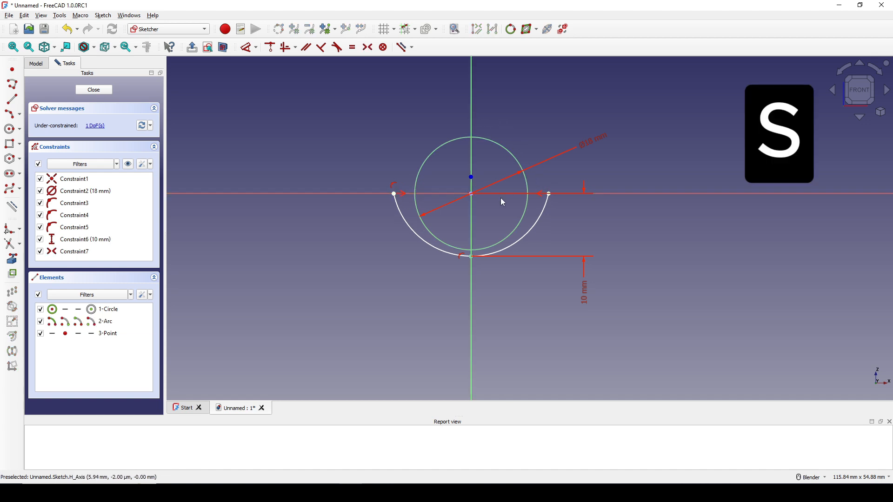
Step: Dimension the horizontal distance between the arc's two endpoints as 25 mm
{"action": "left_click", "coordinate": [401, 206]}
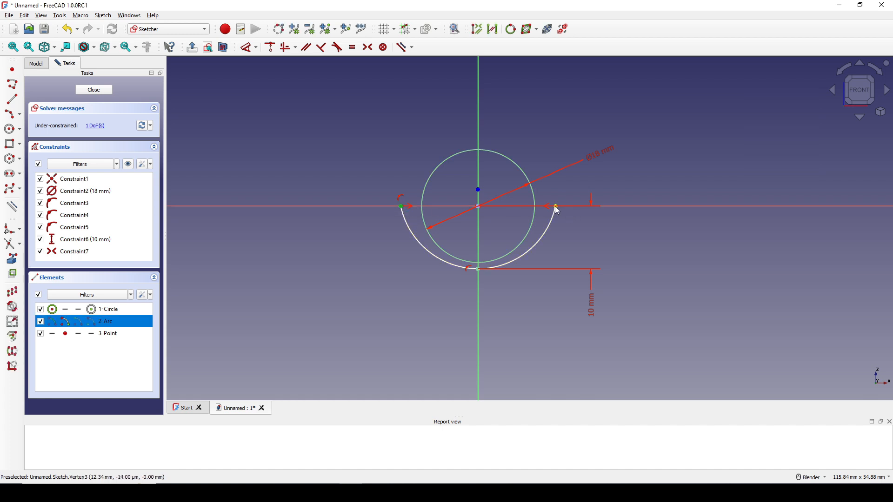
{"action": "left_click", "coordinate": [556, 206]}
{"action": "key", "text": "d"}
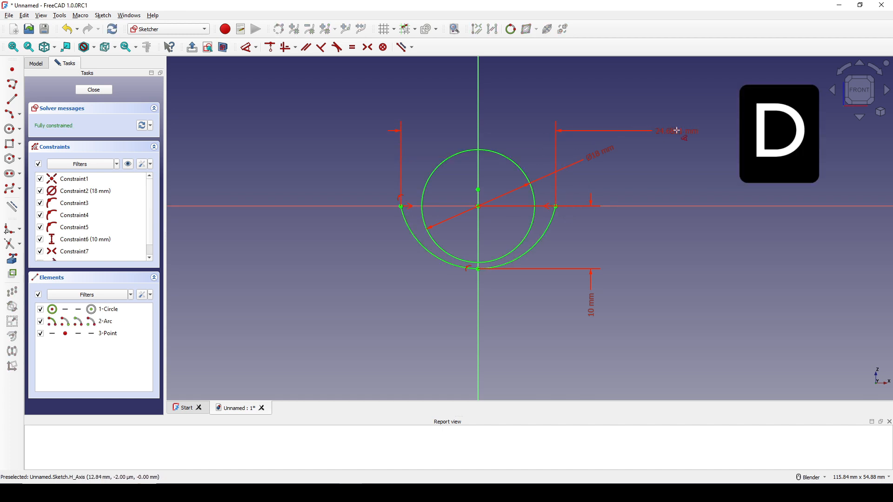
{"action": "left_click", "coordinate": [677, 130]}
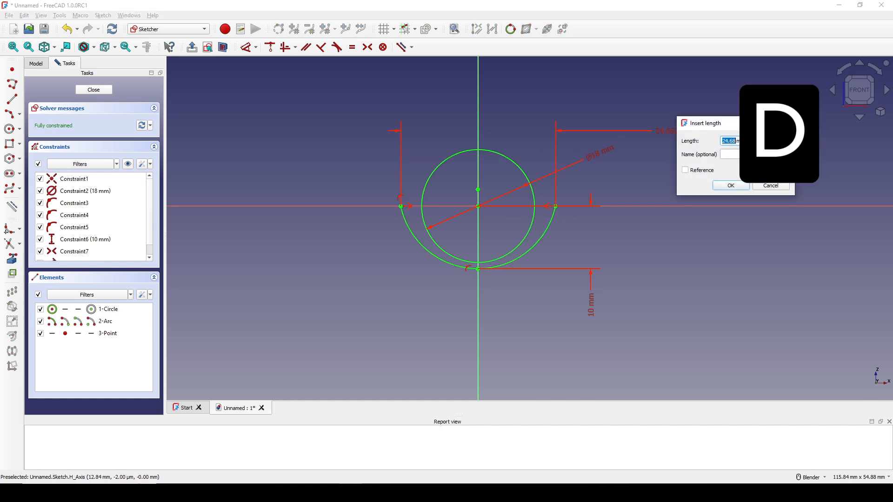
{"action": "left_click", "coordinate": [730, 185]}
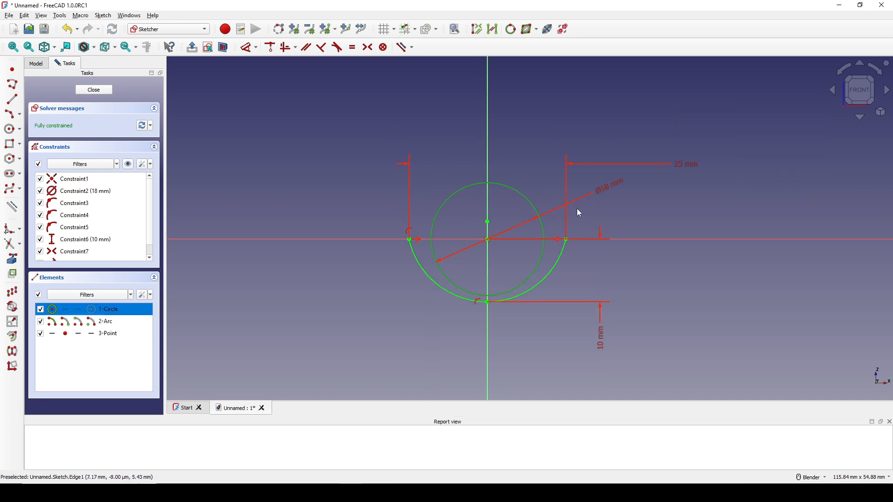
Step: Convert the 18 mm circle to construction geometry
{"action": "key", "text": "g"}
{"action": "key", "text": "n"}
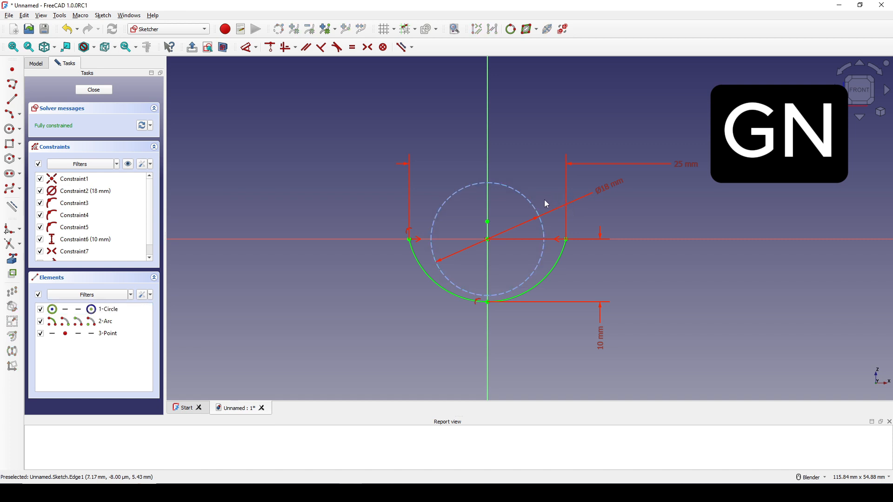
Step: Draw a degree 3 B-spline by three control points from the arc's left endpoint upward, bending inward at its upper end
{"action": "scroll", "coordinate": [542, 197], "scroll_direction": "up", "scroll_amount": 2}
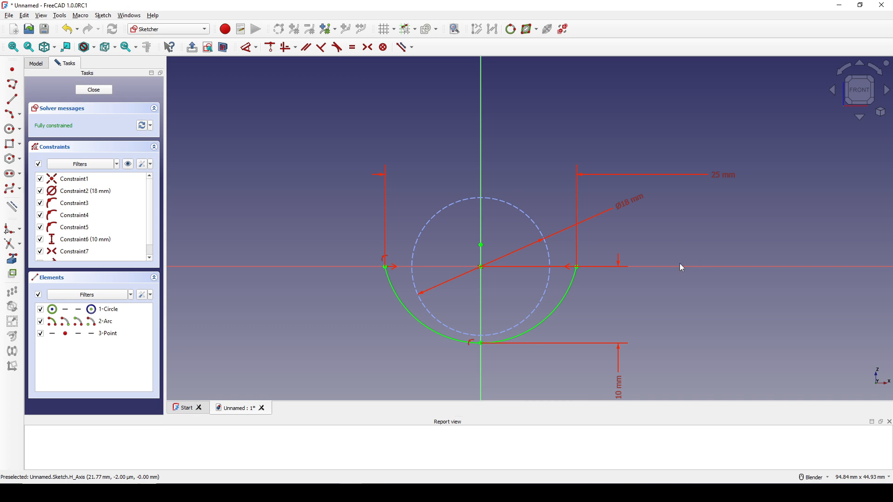
{"action": "left_click", "coordinate": [10, 190]}
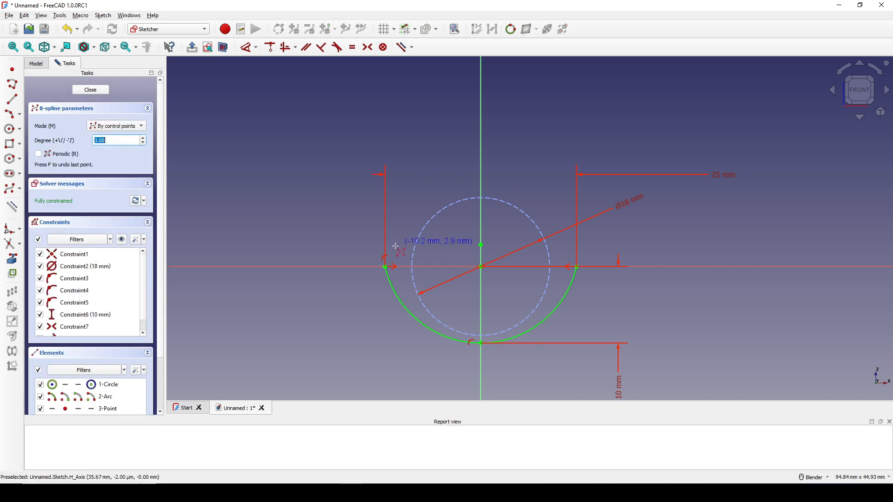
{"action": "left_click", "coordinate": [385, 266]}
{"action": "left_click", "coordinate": [381, 186]}
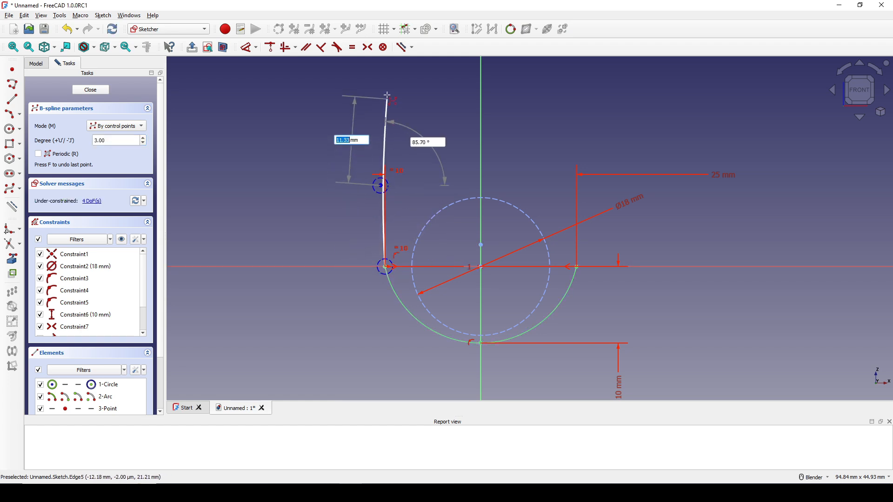
{"action": "left_click", "coordinate": [412, 80]}
{"action": "right_click", "coordinate": [458, 92]}
Step: Draw a second degree 3 B-spline by three control points from the arc's right endpoint upward, leaning inward at its upper end
{"action": "scroll", "coordinate": [469, 107], "scroll_direction": "down", "scroll_amount": 2}
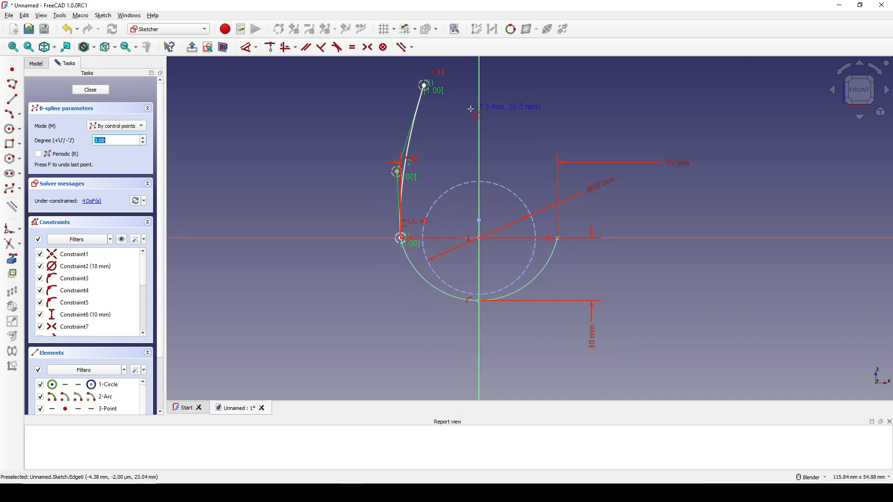
{"action": "middle_click_drag", "start_coordinate": [568, 213], "coordinate": [522, 278], "text": "shift"}
{"action": "scroll", "coordinate": [522, 279], "scroll_direction": "up", "scroll_amount": 1}
{"action": "left_click", "coordinate": [488, 277]}
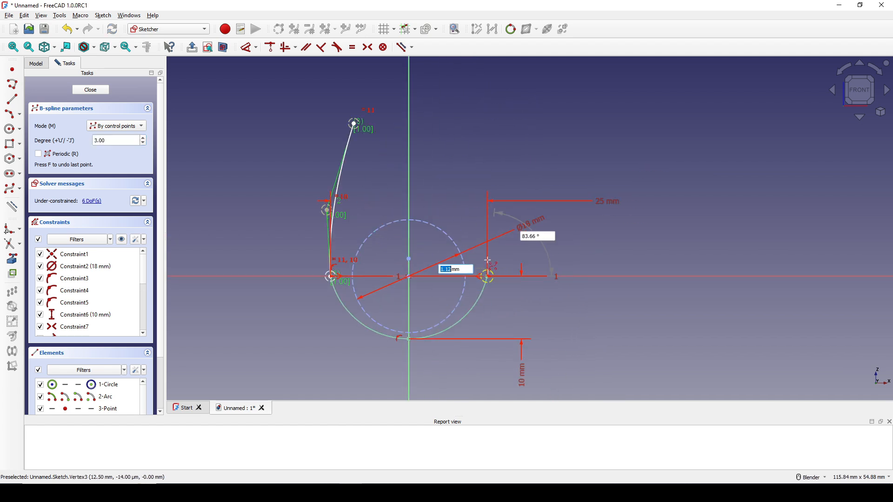
{"action": "left_click", "coordinate": [484, 217]}
{"action": "left_click", "coordinate": [469, 123]}
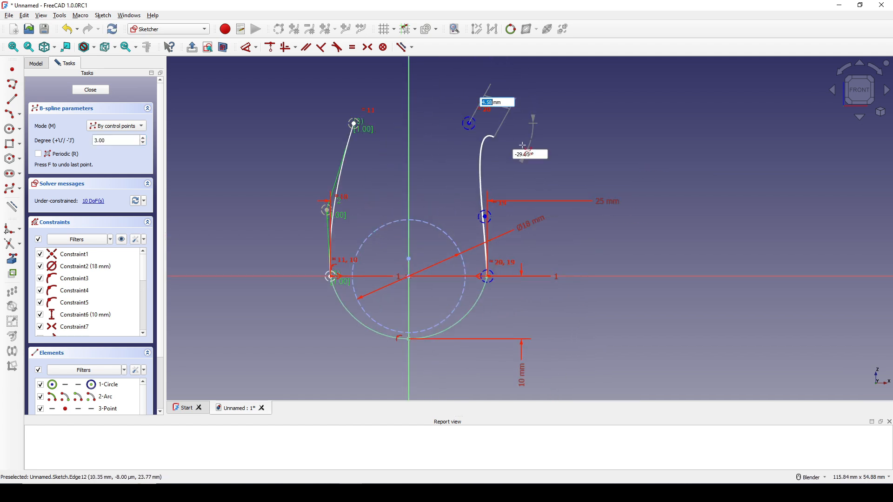
{"action": "right_click", "coordinate": [527, 148]}
{"action": "scroll", "coordinate": [515, 172], "scroll_direction": "up", "scroll_amount": 1}
{"action": "middle_click_drag", "start_coordinate": [512, 171], "coordinate": [553, 180], "text": "shift"}
{"action": "right_click", "coordinate": [553, 180]}
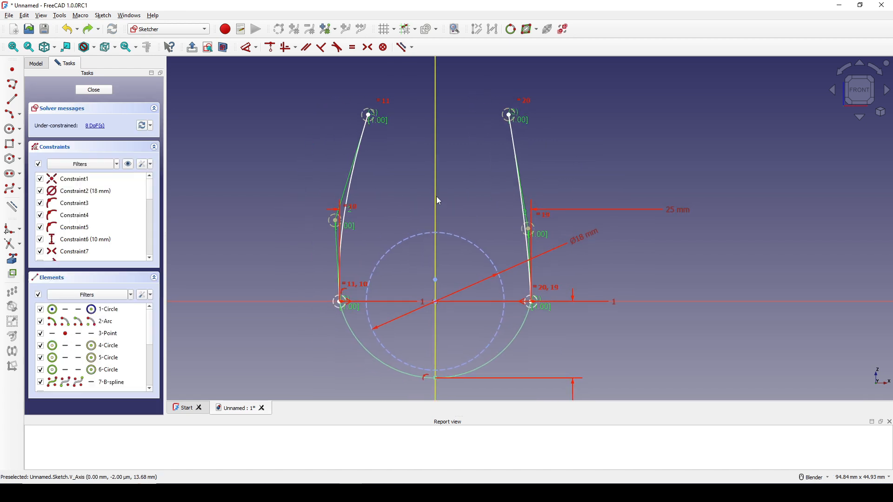
Step: Constrain the two splines' upper endpoints, and likewise their middle control points, to be symmetric about the vertical axis
{"action": "key", "text": "s"}
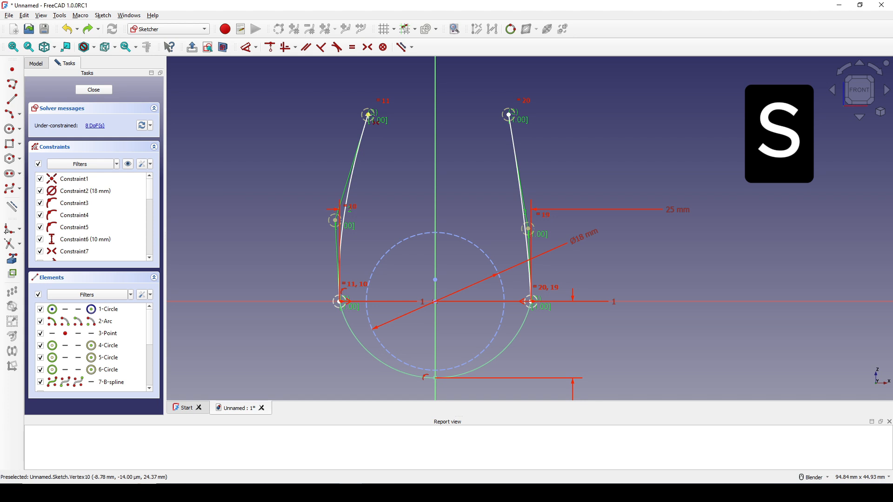
{"action": "left_click", "coordinate": [368, 114]}
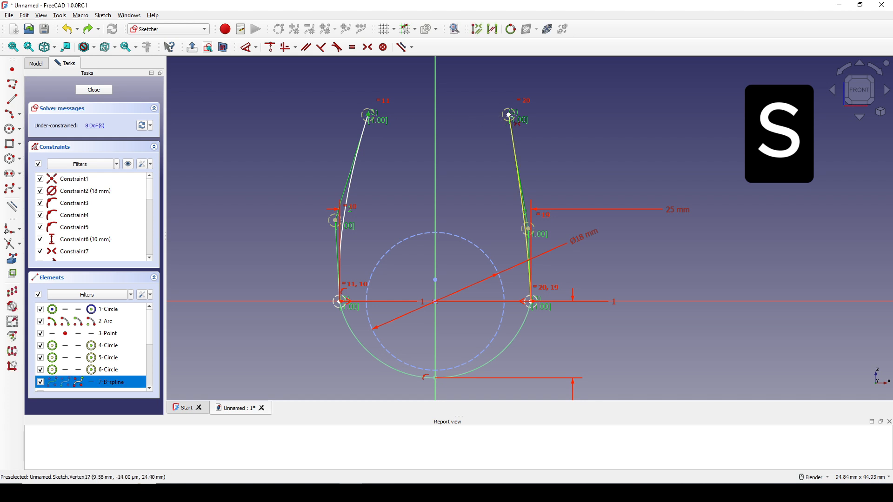
{"action": "left_click", "coordinate": [510, 115]}
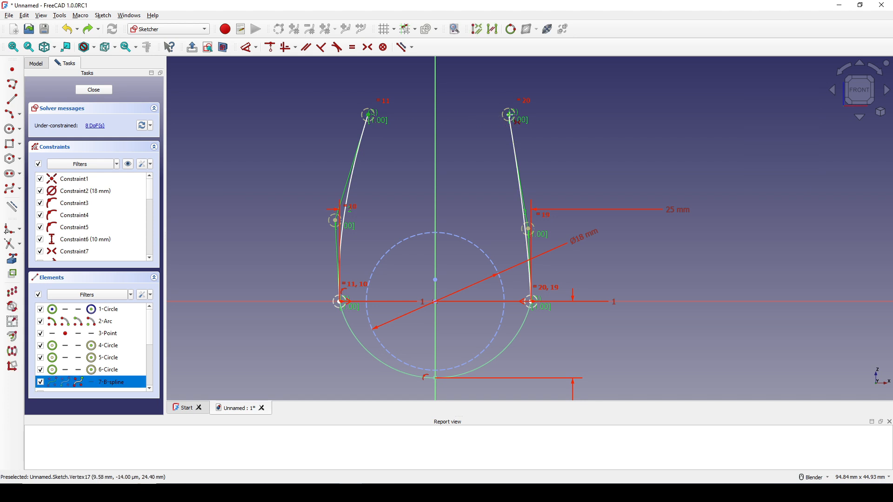
{"action": "left_click", "coordinate": [435, 165]}
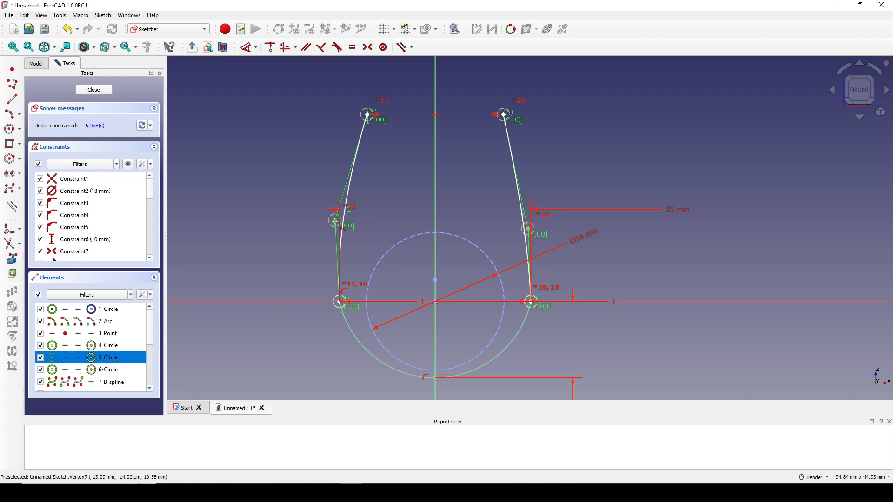
{"action": "left_click", "coordinate": [435, 216]}
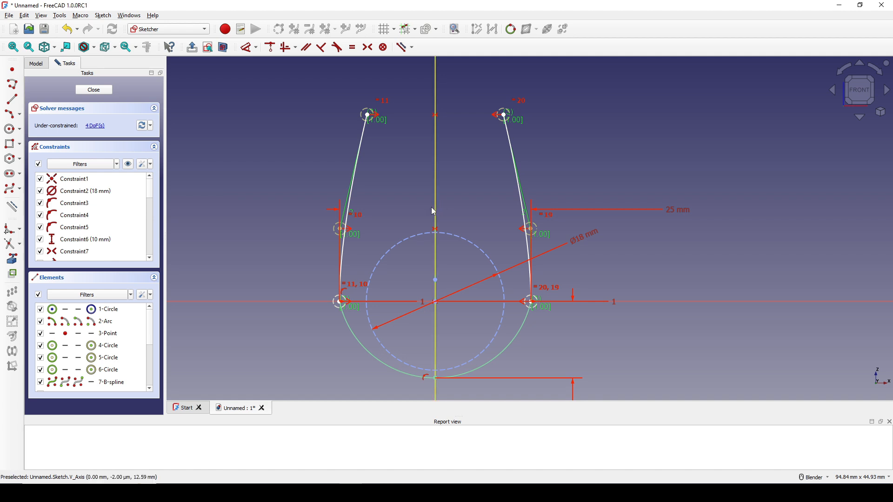
Step: Dimension the left spline's middle control point at a vertical distance of 7 mm above the horizontal axis
{"action": "left_click", "coordinate": [343, 231]}
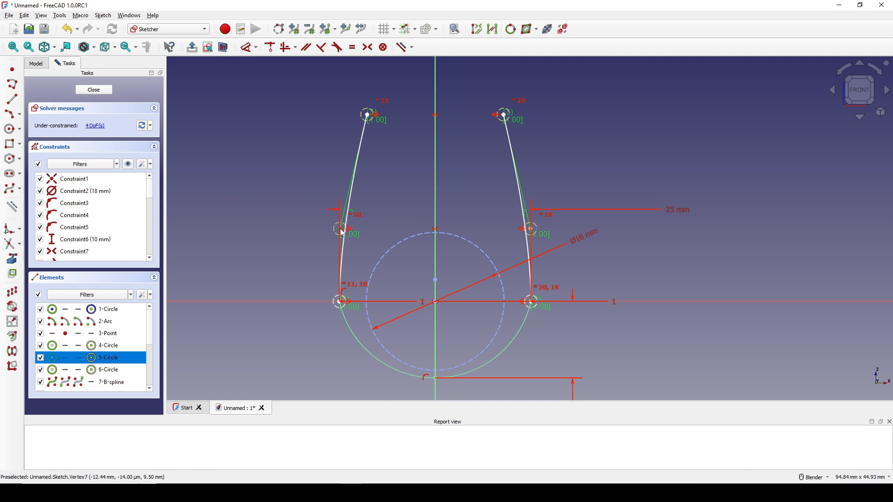
{"action": "key", "text": "k"}
{"action": "key", "text": "d"}
{"action": "left_click", "coordinate": [259, 236]}
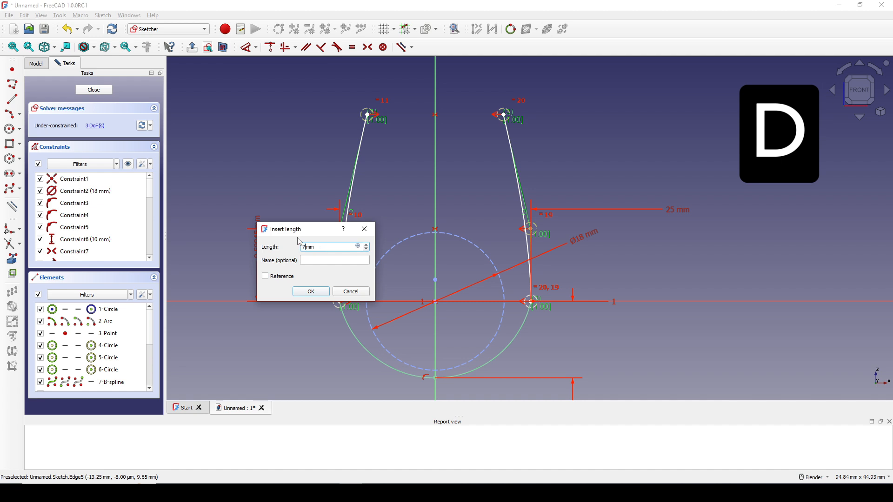
{"action": "left_click", "coordinate": [311, 292]}
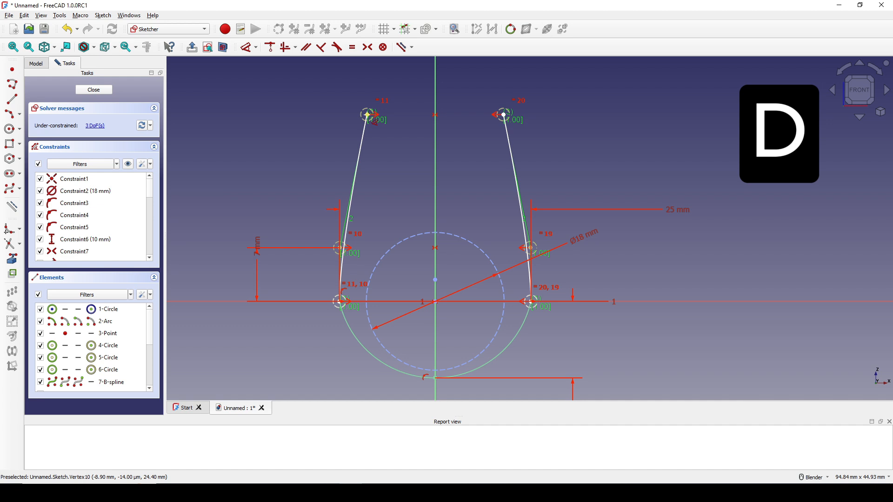
Step: Dimension the left spline's upper endpoint at a vertical distance of 17 mm above the horizontal axis
{"action": "left_click", "coordinate": [368, 114]}
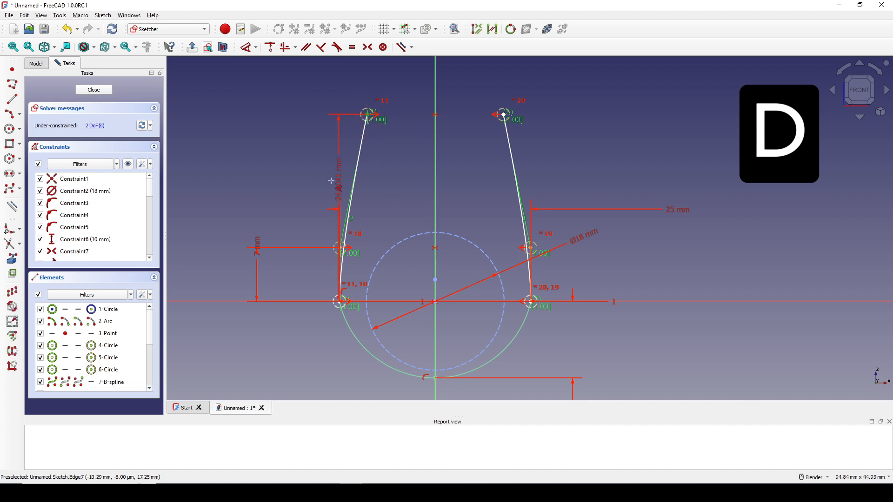
{"action": "left_click", "coordinate": [210, 193]}
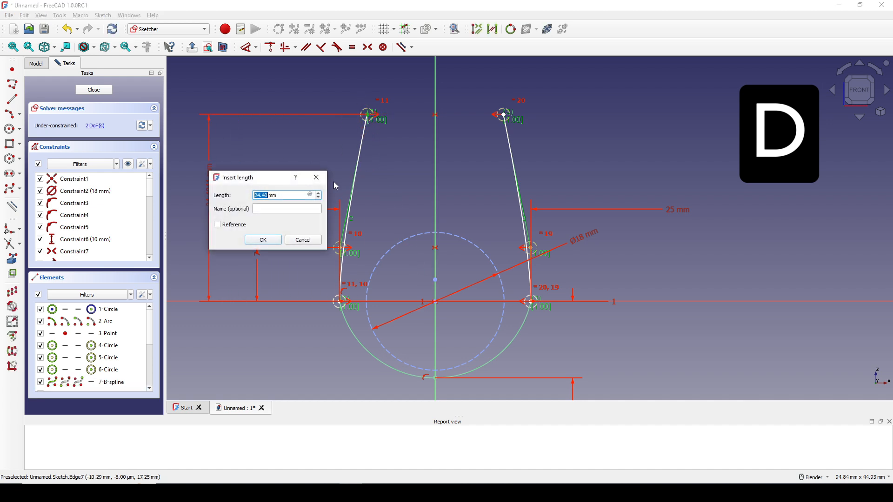
{"action": "type", "text": "17"}
{"action": "left_click", "coordinate": [276, 239]}
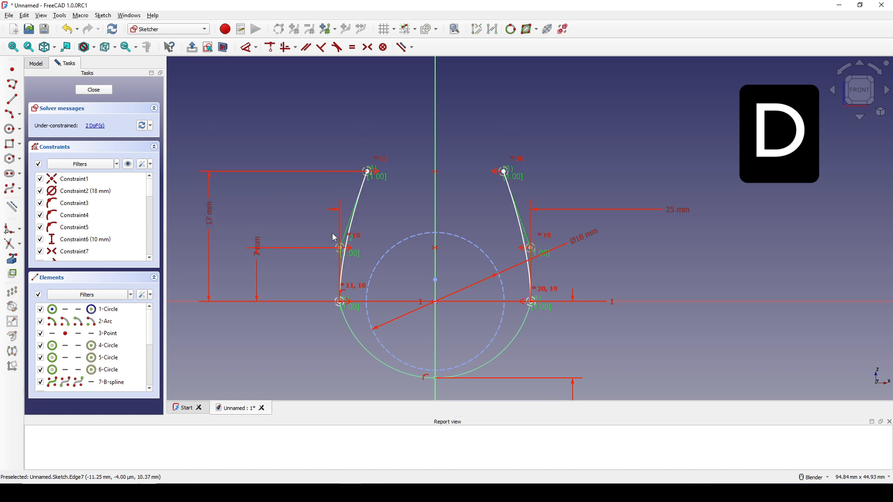
Step: Dimension the horizontal distance between the two splines' upper endpoints as 20 mm
{"action": "left_click", "coordinate": [369, 173]}
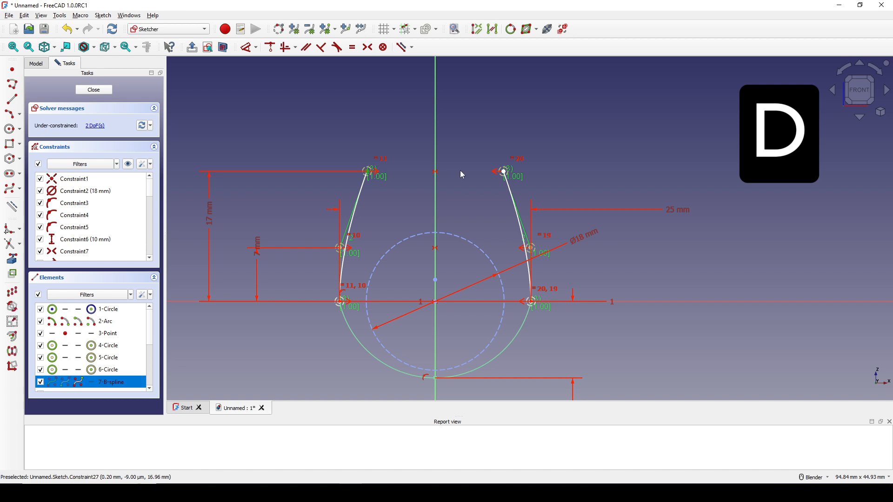
{"action": "left_click", "coordinate": [506, 174]}
{"action": "left_click", "coordinate": [470, 119]}
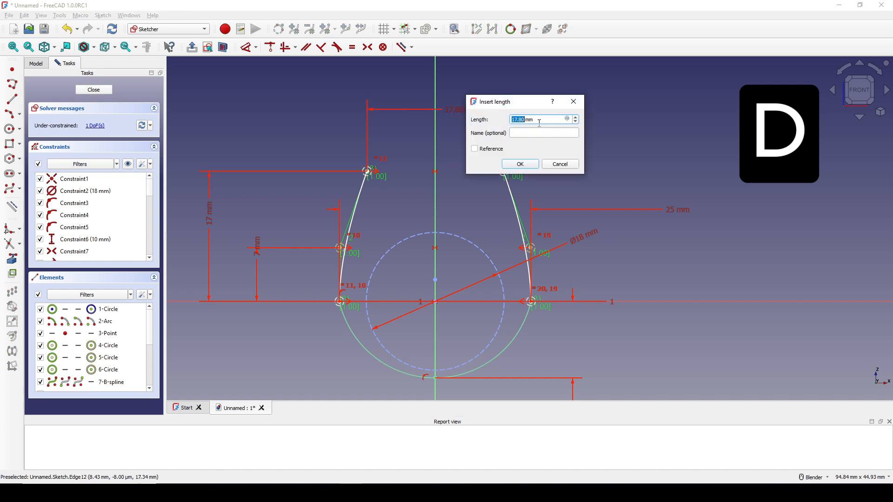
{"action": "left_click", "coordinate": [523, 165]}
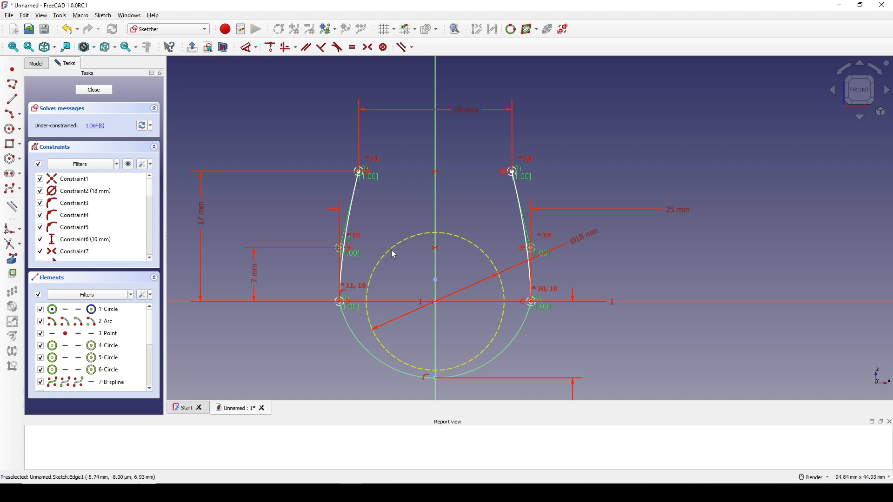
Step: Constrain the right spline's middle control point to lie vertically above the arc's right endpoint, and close the sketch
{"action": "left_click", "coordinate": [535, 253]}
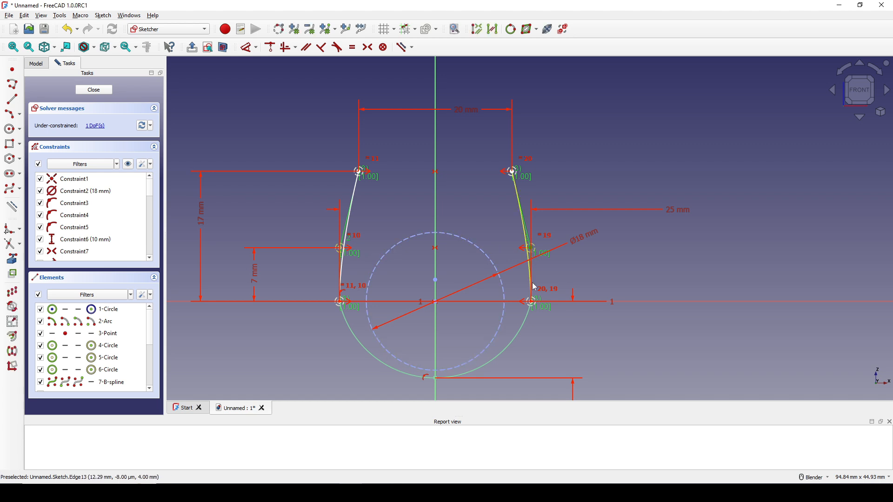
{"action": "key", "text": "v"}
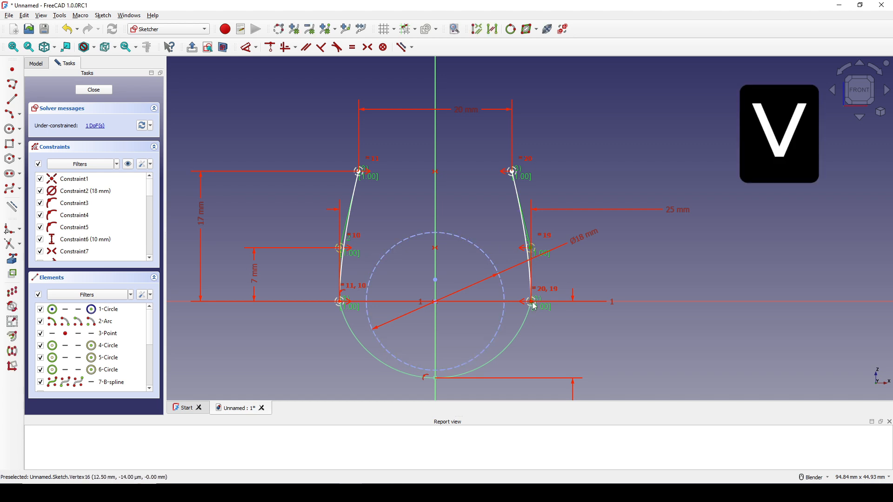
{"action": "left_click", "coordinate": [535, 308]}
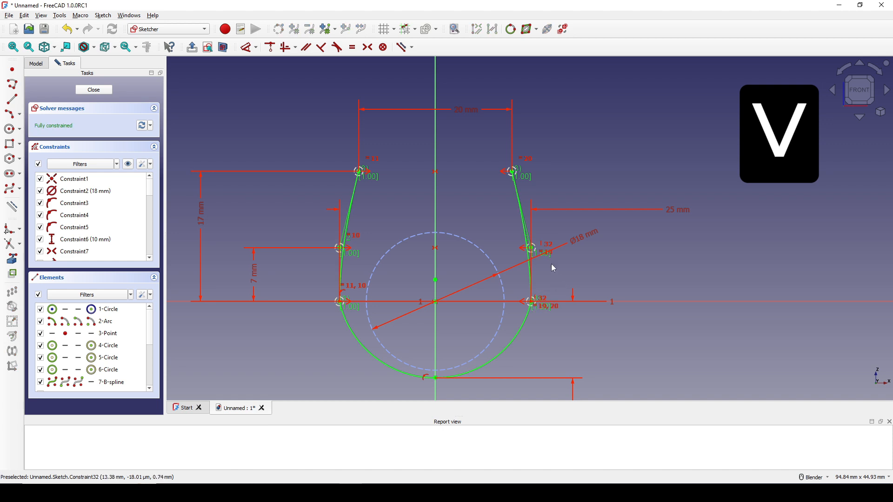
{"action": "scroll", "coordinate": [551, 263], "scroll_direction": "down", "scroll_amount": 3}
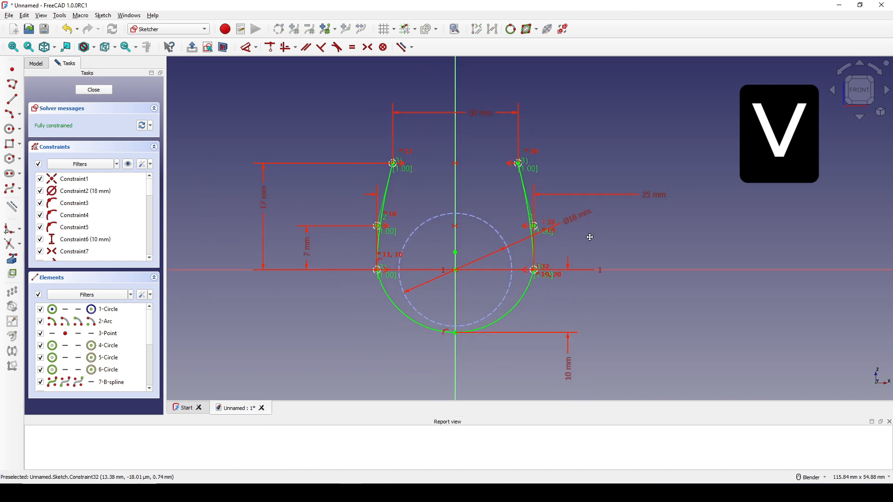
{"action": "left_click", "coordinate": [101, 91]}
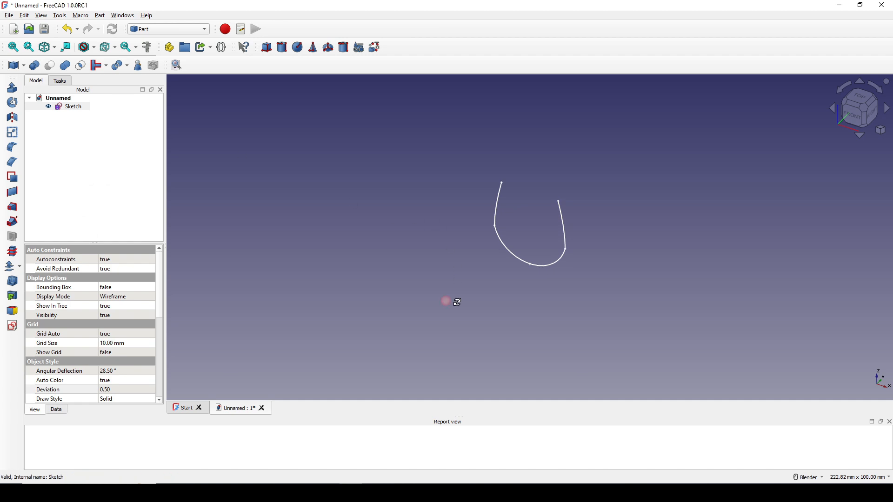
{"action": "mouse_move", "coordinate": [451, 301]}
{"action": "middle_mouse_down"}
{"action": "mouse_move", "coordinate": [534, 306]}
{"action": "mouse_move", "coordinate": [482, 296]}
{"action": "middle_mouse_up"}
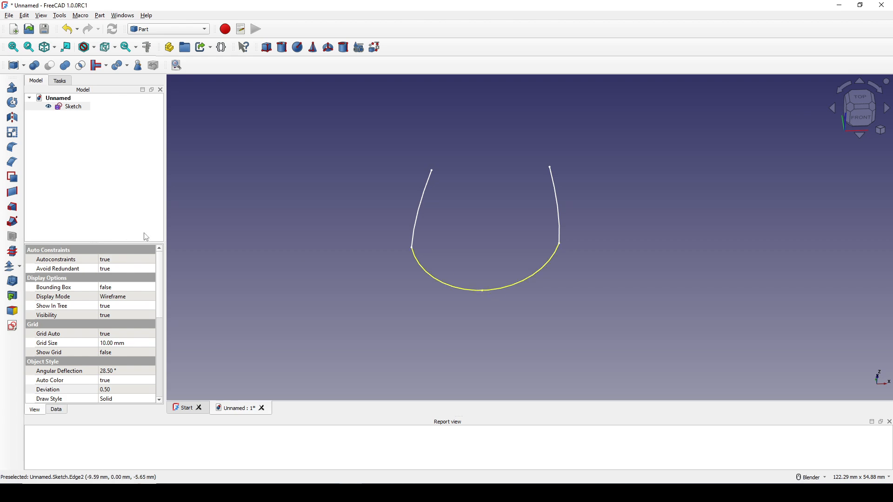
Step: Reopen the sketch, convert the point at the lowest spot of the arc to construction geometry, and close the sketch
{"action": "double_click", "coordinate": [70, 107]}
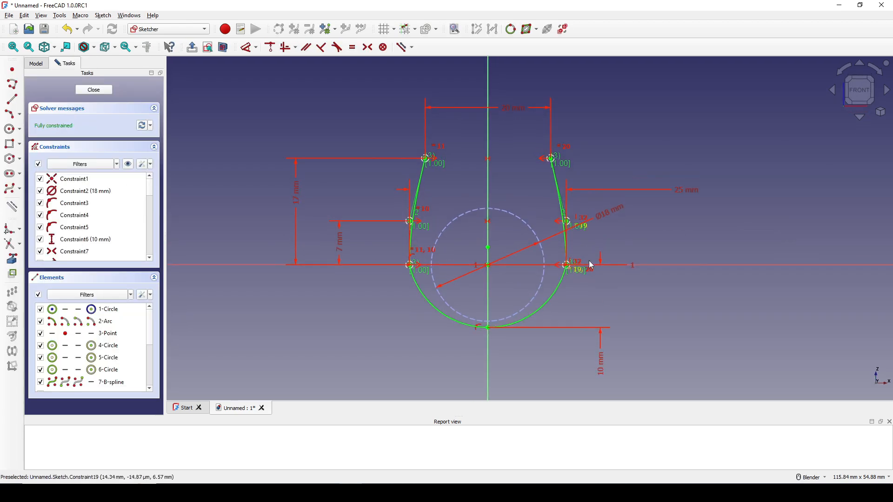
{"action": "middle_click_drag", "start_coordinate": [492, 321], "coordinate": [479, 212], "text": "shift"}
{"action": "scroll", "coordinate": [479, 211], "scroll_direction": "up", "scroll_amount": 2}
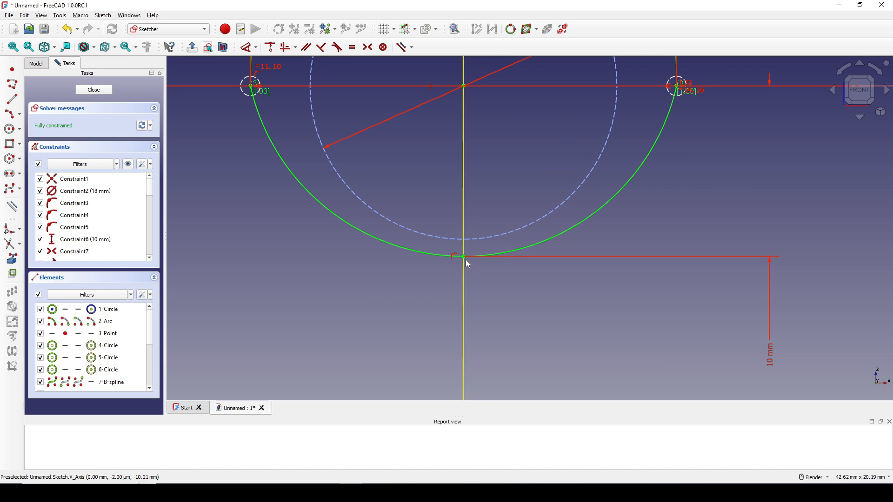
{"action": "left_click", "coordinate": [464, 256]}
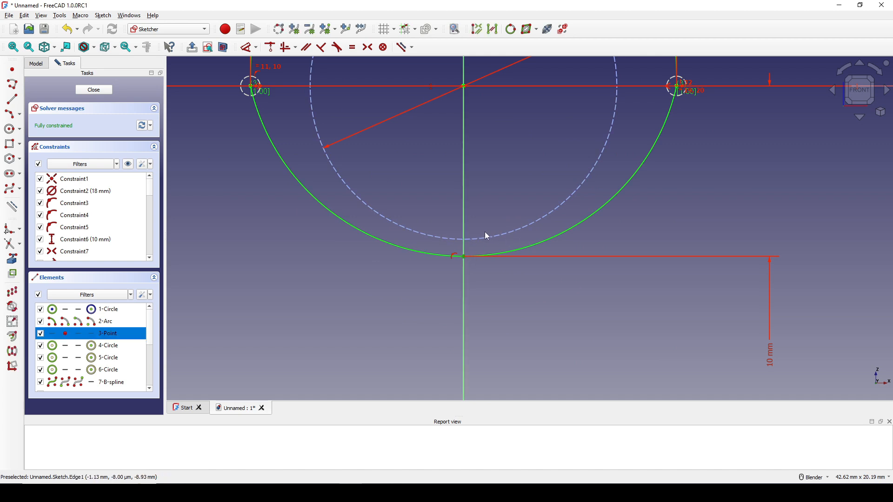
{"action": "key", "text": "Escape"}
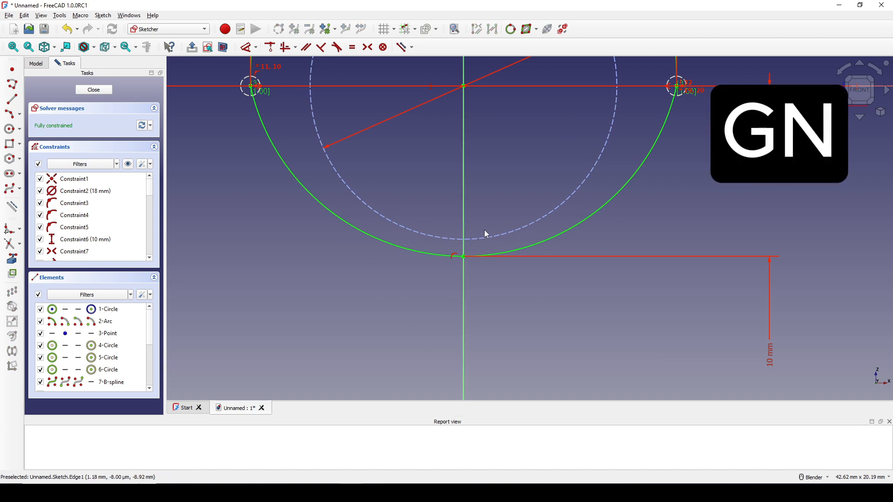
{"action": "scroll", "coordinate": [494, 277], "scroll_direction": "down", "scroll_amount": 4}
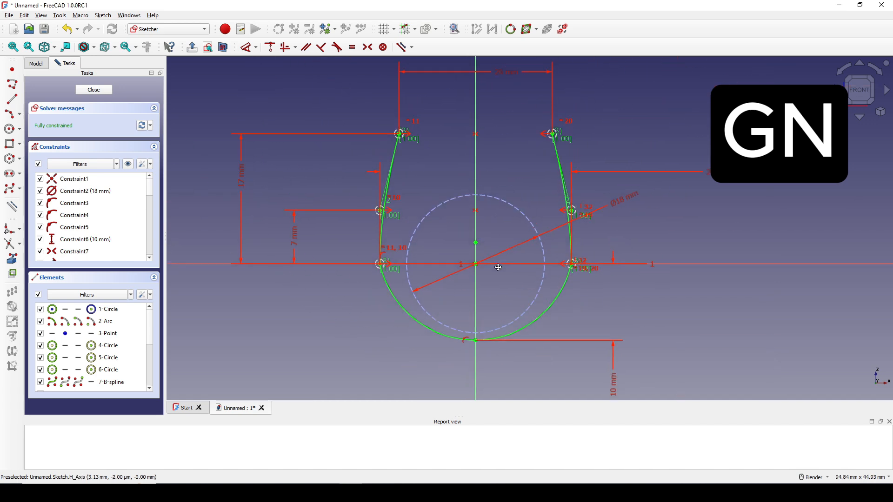
{"action": "left_click", "coordinate": [94, 89]}
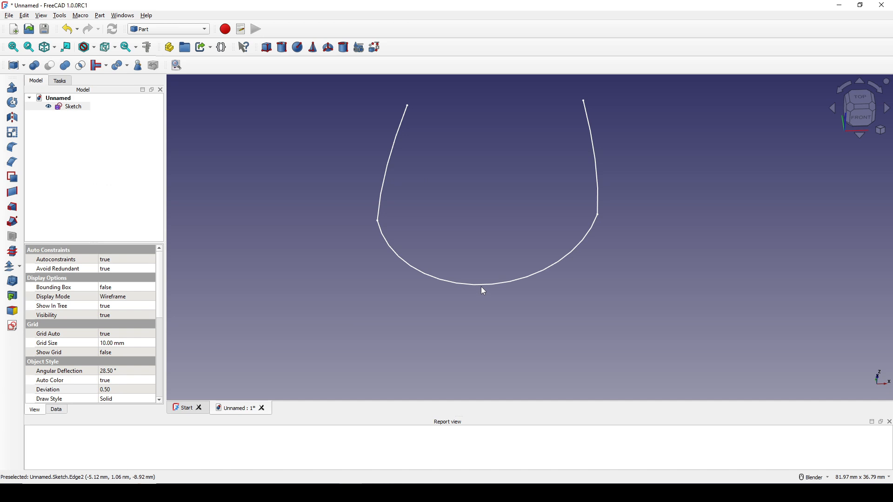
Step: Rename the finished sketch as Path
{"action": "mouse_move", "coordinate": [497, 229]}
{"action": "middle_mouse_down", "text": "shift"}
{"action": "mouse_move", "coordinate": [500, 255]}
{"action": "mouse_move", "coordinate": [501, 240]}
{"action": "middle_mouse_up", "text": "shift"}
{"action": "left_click", "coordinate": [509, 227]}
{"action": "scroll", "coordinate": [509, 228], "scroll_direction": "down", "scroll_amount": 1}
{"action": "left_click", "coordinate": [68, 108]}
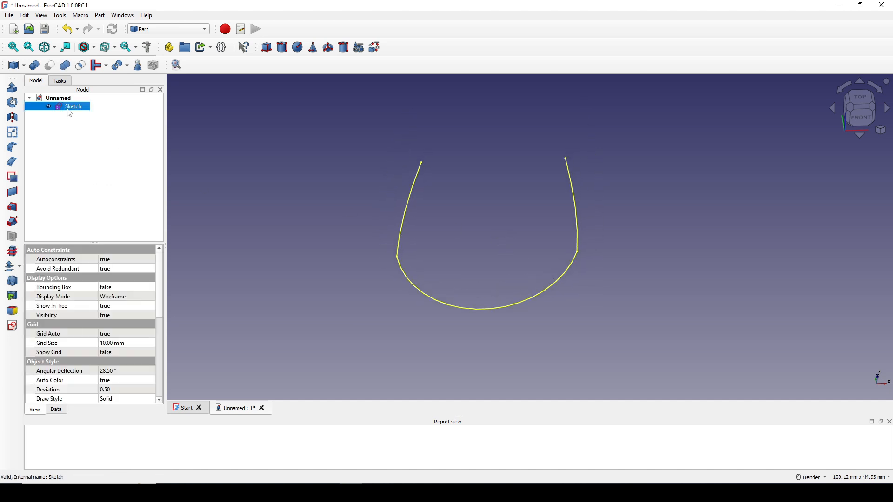
{"action": "right_click", "coordinate": [67, 109]}
{"action": "left_click", "coordinate": [98, 393]}
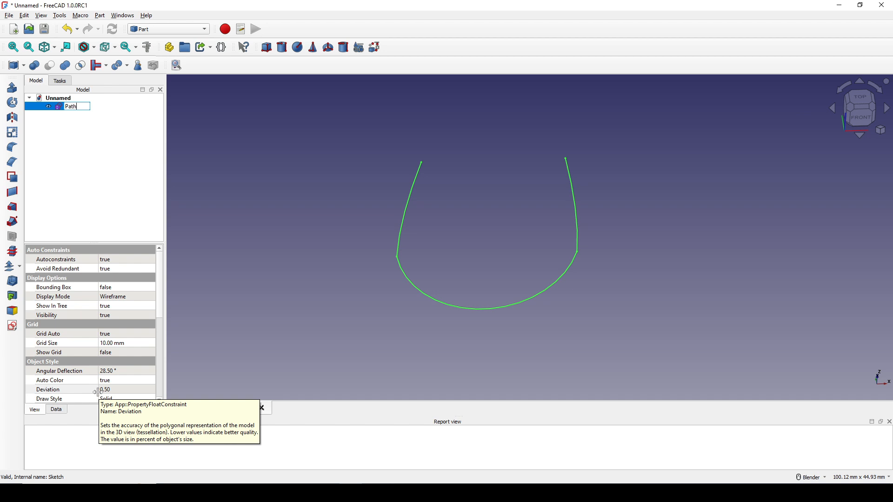
{"action": "key", "text": "Return"}
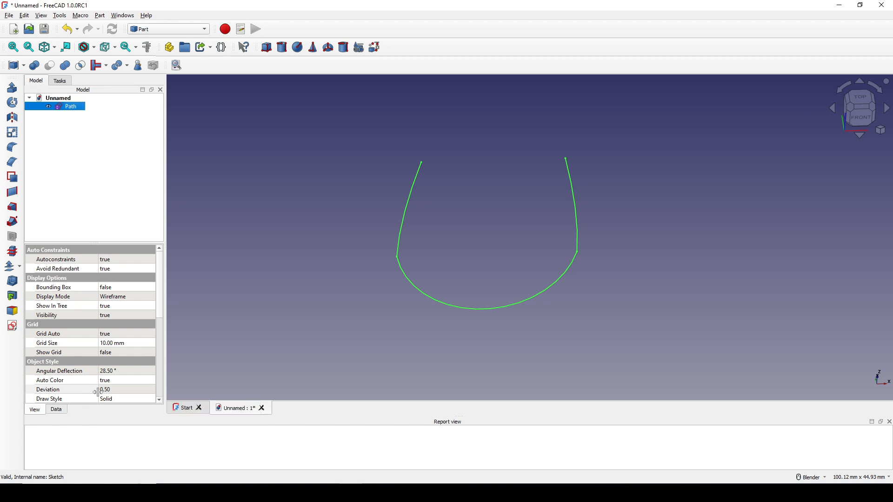
Step: Start a new sketch on the XY-Plane with zero offset
{"action": "left_click", "coordinate": [506, 294]}
{"action": "mouse_move", "coordinate": [529, 223]}
{"action": "middle_mouse_down"}
{"action": "mouse_move", "coordinate": [490, 236]}
{"action": "mouse_move", "coordinate": [490, 227]}
{"action": "middle_mouse_up"}
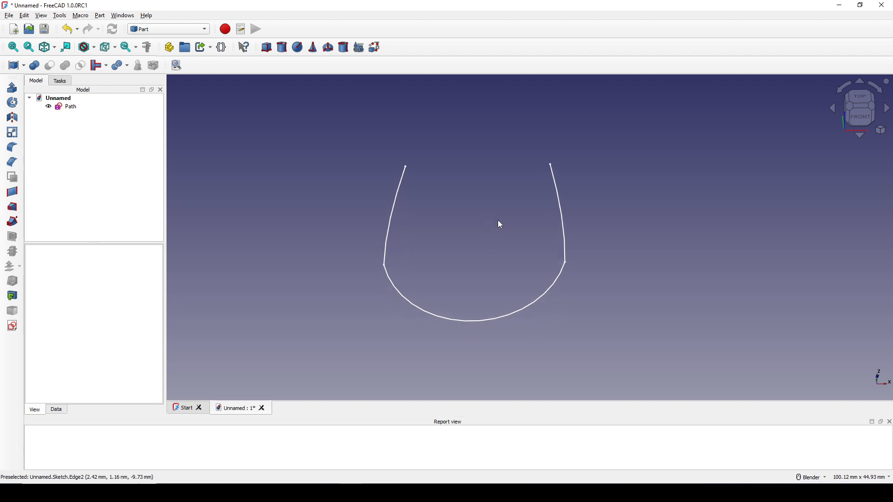
{"action": "left_click", "coordinate": [12, 326]}
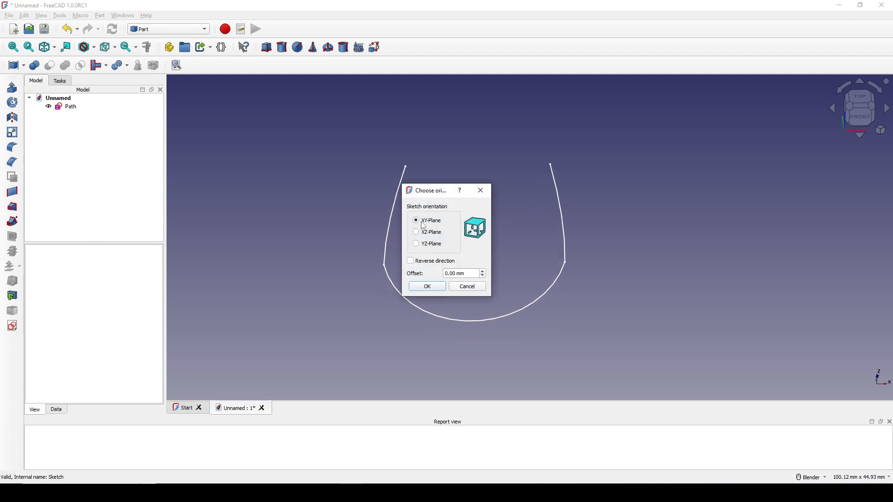
{"action": "left_click", "coordinate": [442, 287]}
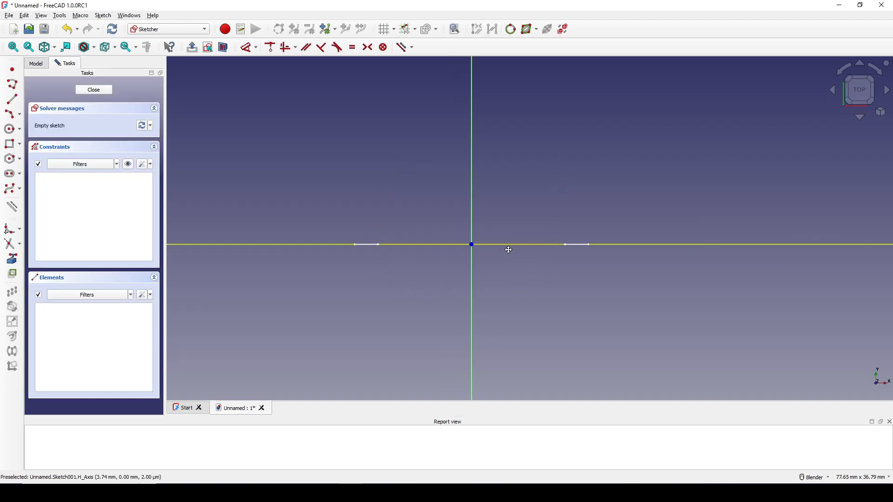
Step: Link the lower arc of the Path sketch into the new sketch as external geometry
{"action": "mouse_move", "coordinate": [484, 287]}
{"action": "middle_mouse_down"}
{"action": "mouse_move", "coordinate": [497, 245]}
{"action": "mouse_move", "coordinate": [429, 269]}
{"action": "mouse_move", "coordinate": [740, 311]}
{"action": "middle_mouse_up"}
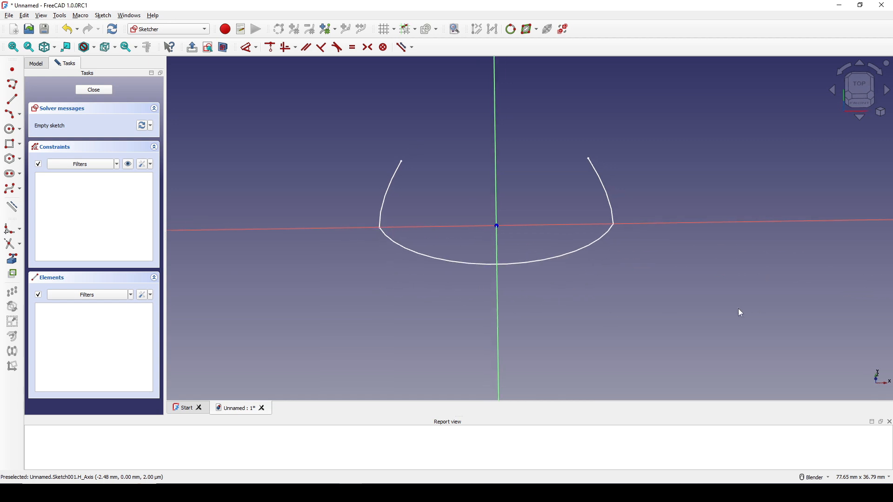
{"action": "left_click", "coordinate": [17, 263]}
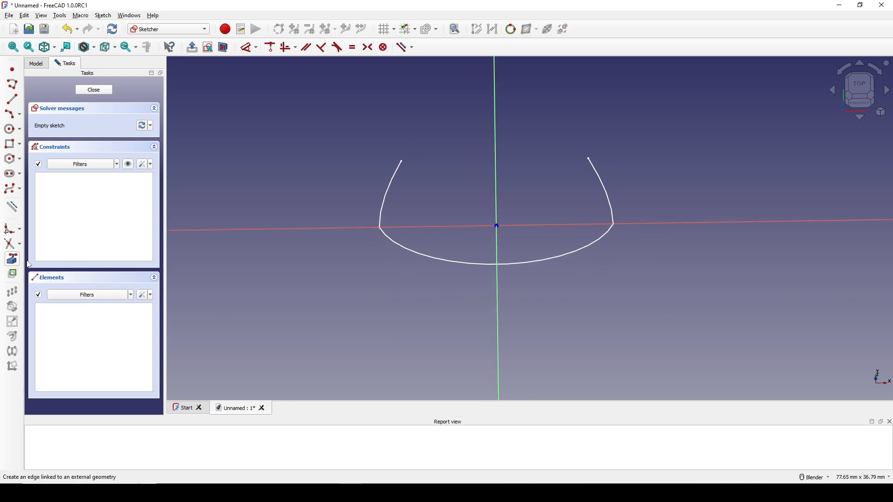
{"action": "left_click", "coordinate": [429, 259]}
{"action": "middle_click_drag", "start_coordinate": [451, 257], "coordinate": [445, 279]}
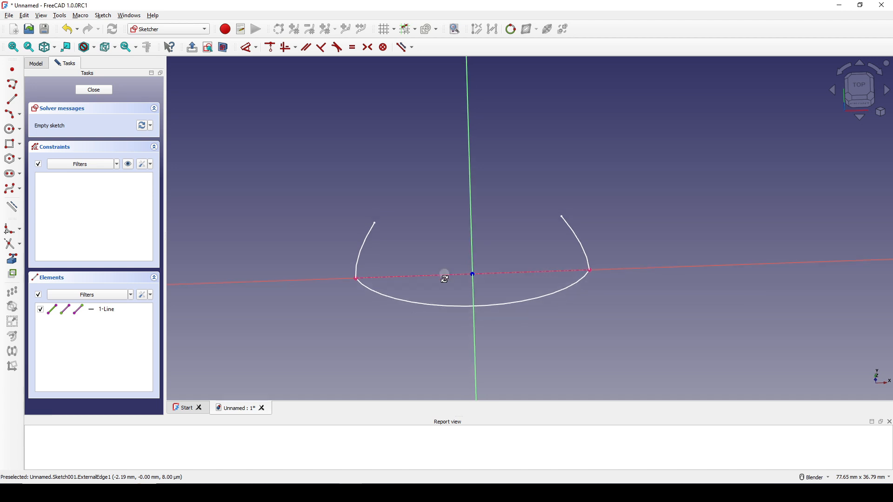
{"action": "middle_click_drag", "start_coordinate": [406, 236], "coordinate": [409, 212], "text": "shift"}
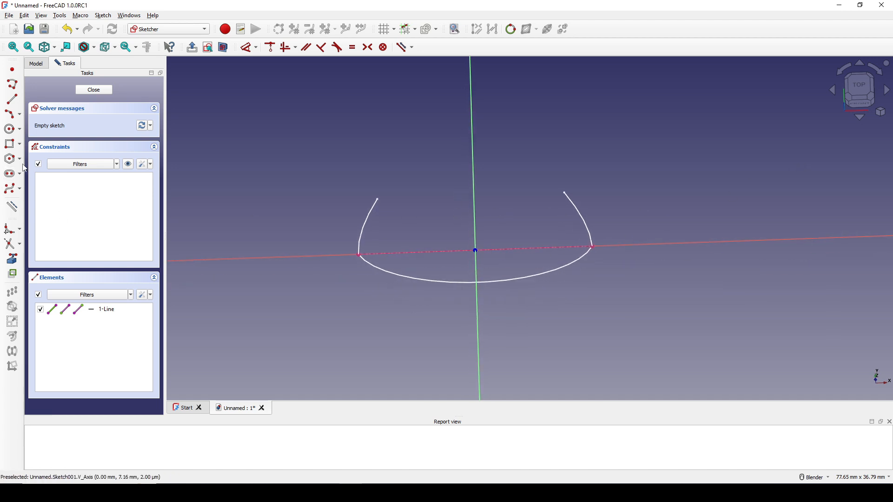
Step: Draw a center-based ellipse with a major radius of about 15 mm, placed freely above the linked line
{"action": "left_click", "coordinate": [20, 133]}
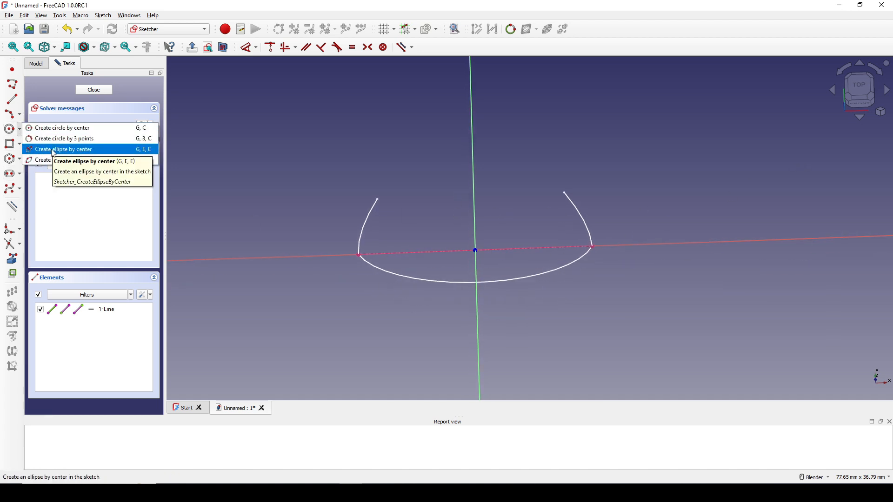
{"action": "left_click", "coordinate": [58, 149]}
{"action": "left_click", "coordinate": [420, 150]}
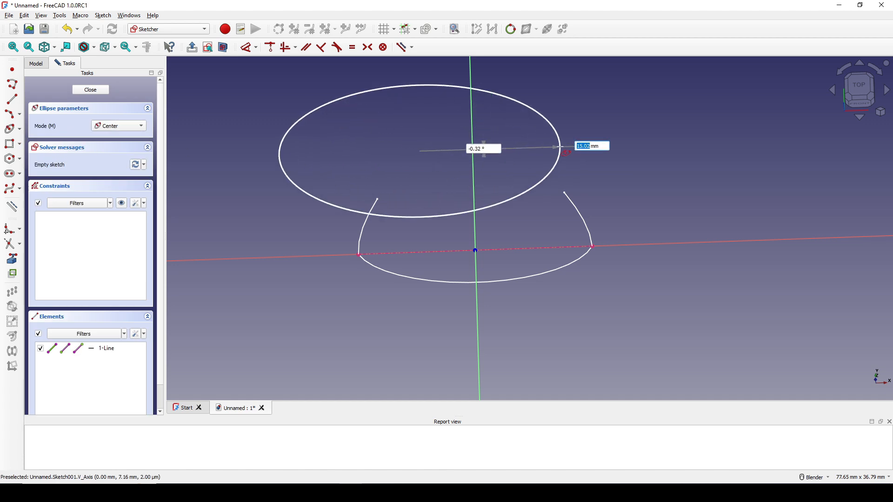
{"action": "left_click", "coordinate": [561, 151]}
{"action": "left_click", "coordinate": [554, 135]}
{"action": "key", "text": "Escape"}
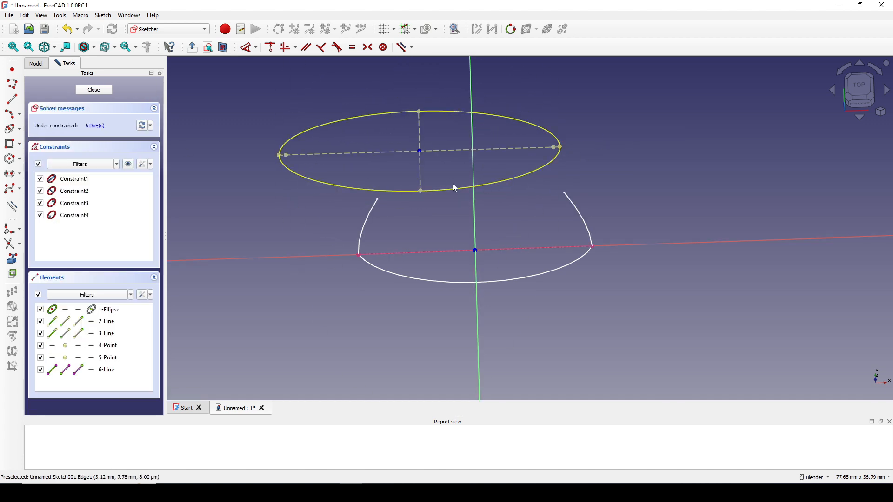
Step: Constrain the ellipse's minor axis to be vertical and make its center coincident with the sketch origin
{"action": "middle_click_drag", "start_coordinate": [453, 166], "coordinate": [448, 198], "text": "shift"}
{"action": "left_click", "coordinate": [415, 166]}
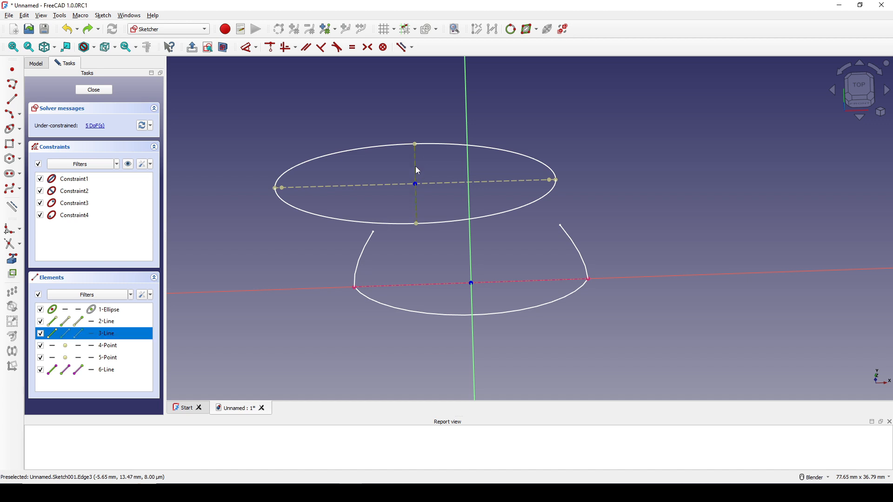
{"action": "key", "text": "v"}
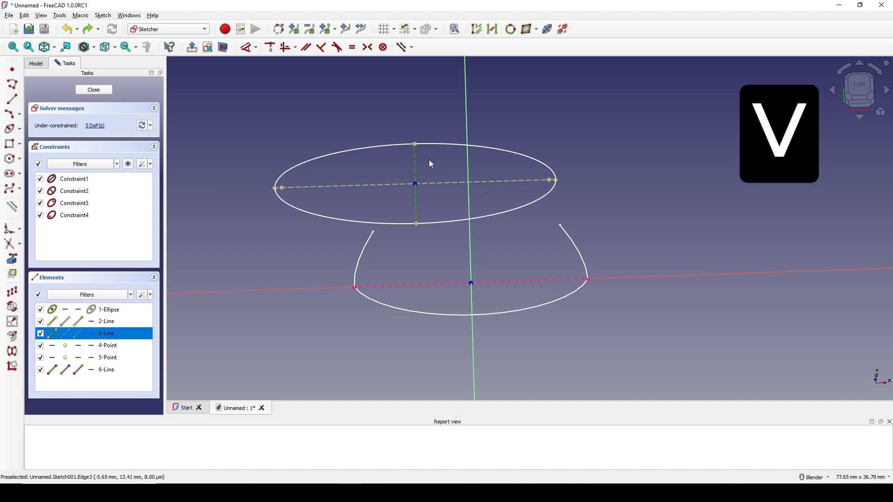
{"action": "middle_click_drag", "start_coordinate": [419, 168], "coordinate": [426, 171], "text": "shift"}
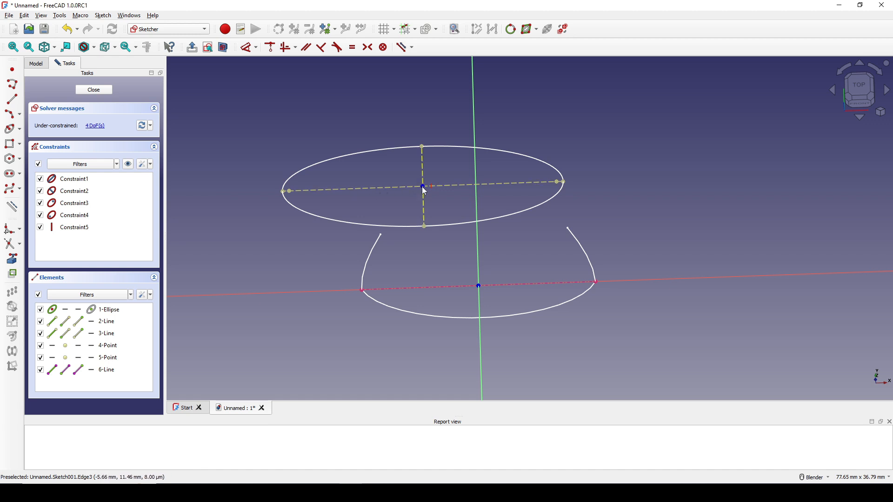
{"action": "left_click", "coordinate": [424, 187]}
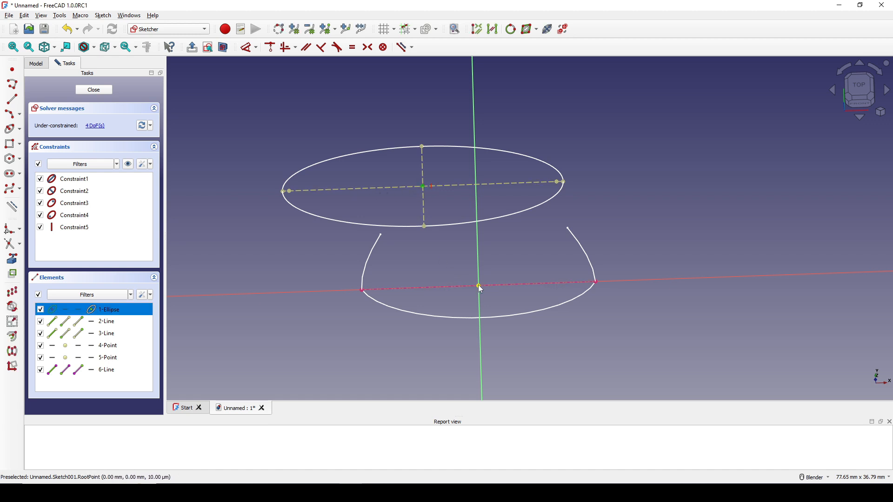
{"action": "key", "text": "c"}
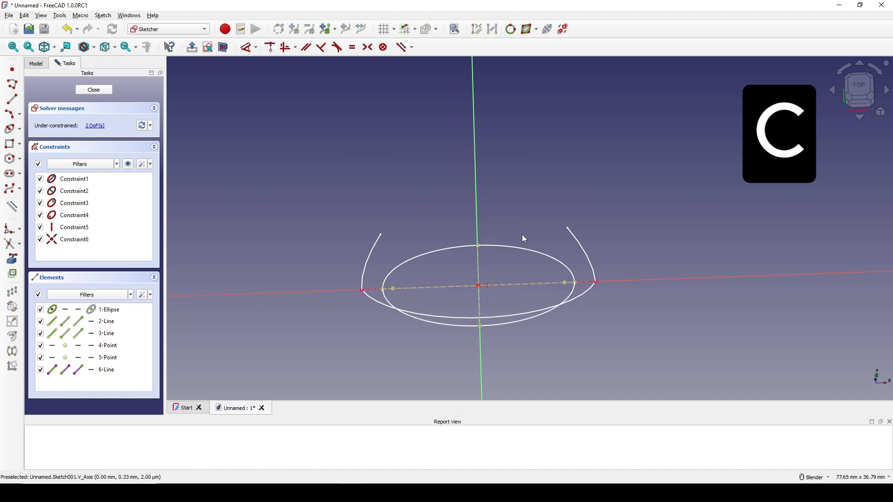
Step: Constrain the ellipse to pass through the left endpoint of the external reference line
{"action": "scroll", "coordinate": [379, 300], "scroll_direction": "up", "scroll_amount": 1}
{"action": "left_click", "coordinate": [379, 299]}
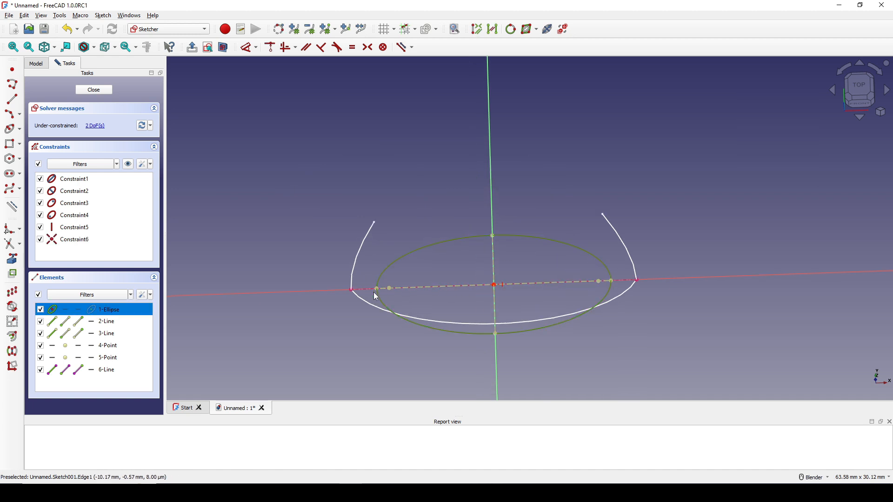
{"action": "left_click", "coordinate": [351, 289]}
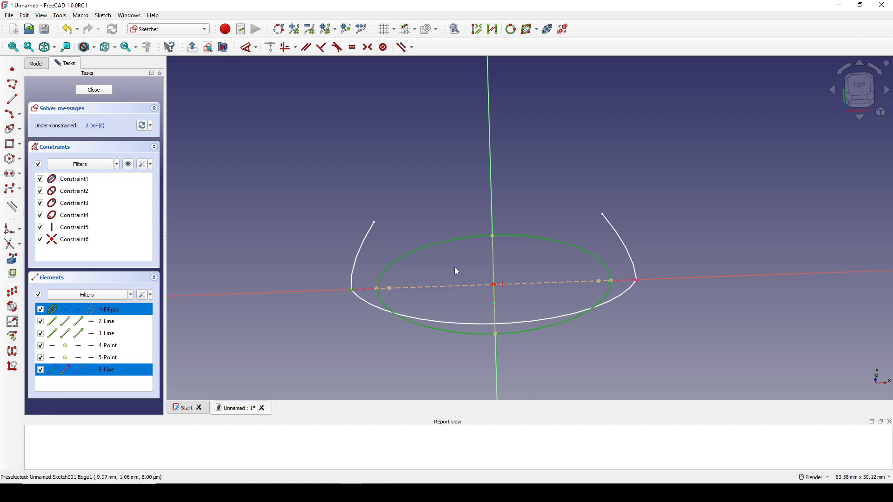
{"action": "key", "text": "c"}
Step: Dimension the ellipse's minor axis as 7 mm and close the sketch
{"action": "key", "text": "d"}
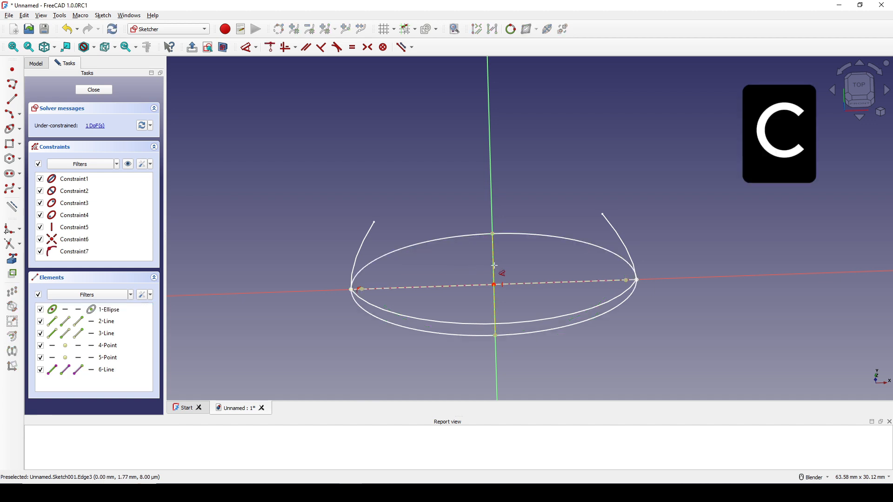
{"action": "left_click", "coordinate": [496, 264]}
{"action": "left_click", "coordinate": [698, 263]}
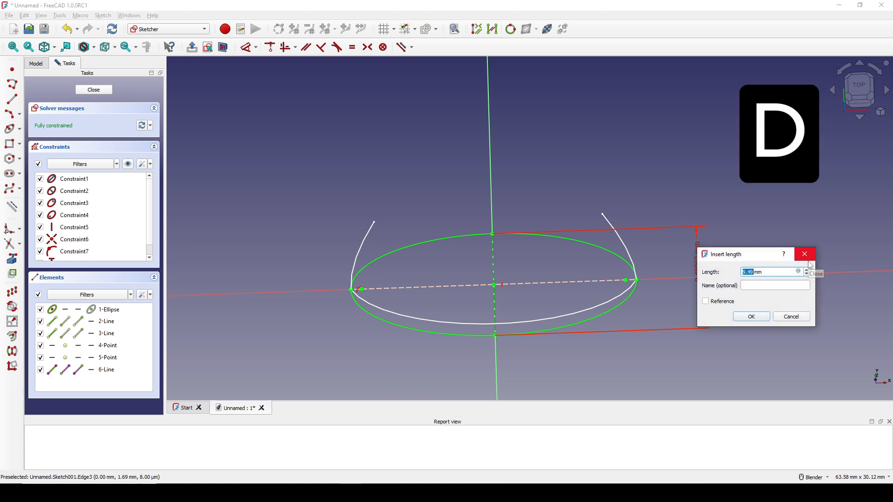
{"action": "type", "text": "7"}
{"action": "key", "text": "Return"}
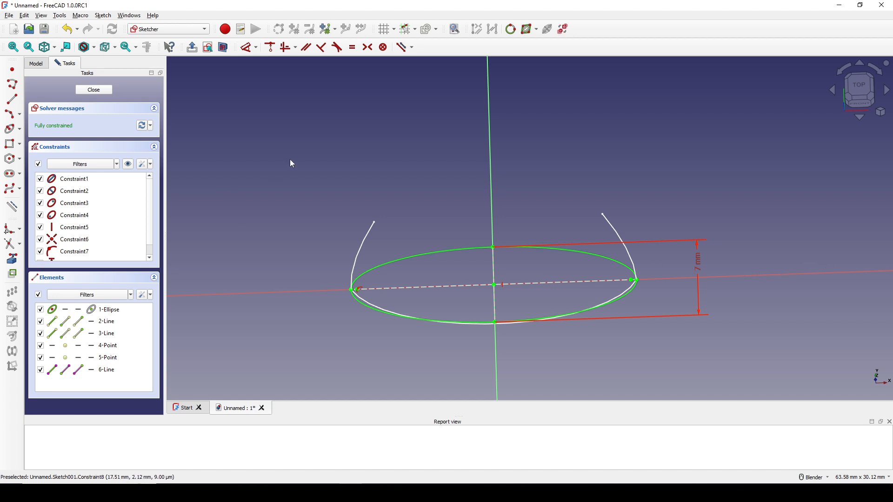
{"action": "left_click", "coordinate": [91, 90]}
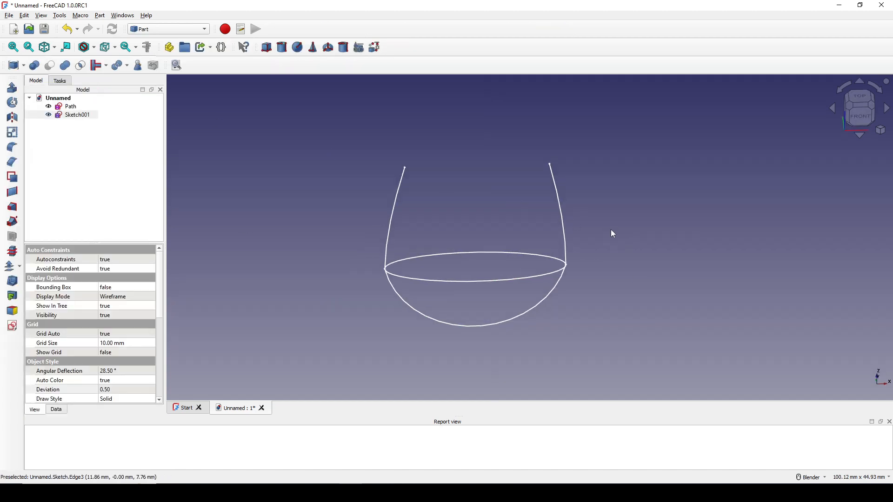
Step: Switch to the Draft workbench and begin a ShapeString with the text "FreeCAD"
{"action": "mouse_move", "coordinate": [566, 251]}
{"action": "middle_mouse_down"}
{"action": "mouse_move", "coordinate": [556, 257]}
{"action": "mouse_move", "coordinate": [597, 266]}
{"action": "mouse_move", "coordinate": [608, 252]}
{"action": "mouse_move", "coordinate": [594, 265]}
{"action": "mouse_move", "coordinate": [575, 255]}
{"action": "middle_mouse_up"}
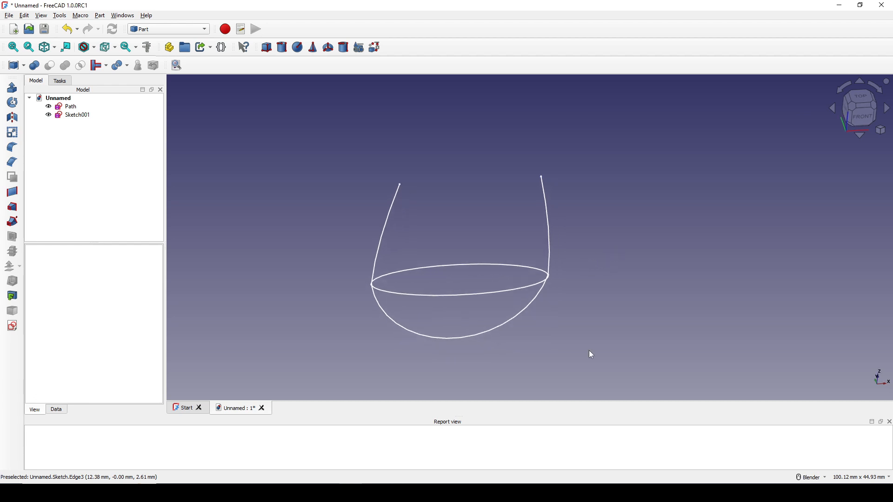
{"action": "left_click", "coordinate": [160, 34]}
{"action": "left_click", "coordinate": [155, 16]}
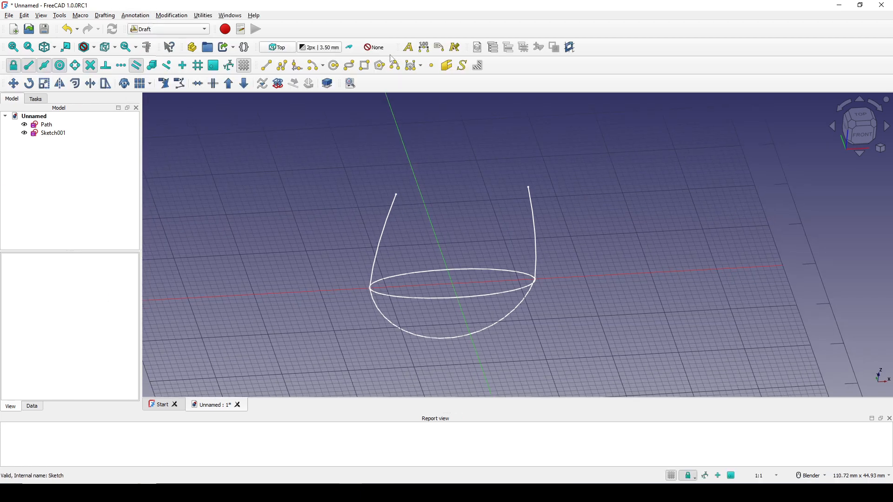
{"action": "left_click", "coordinate": [112, 17]}
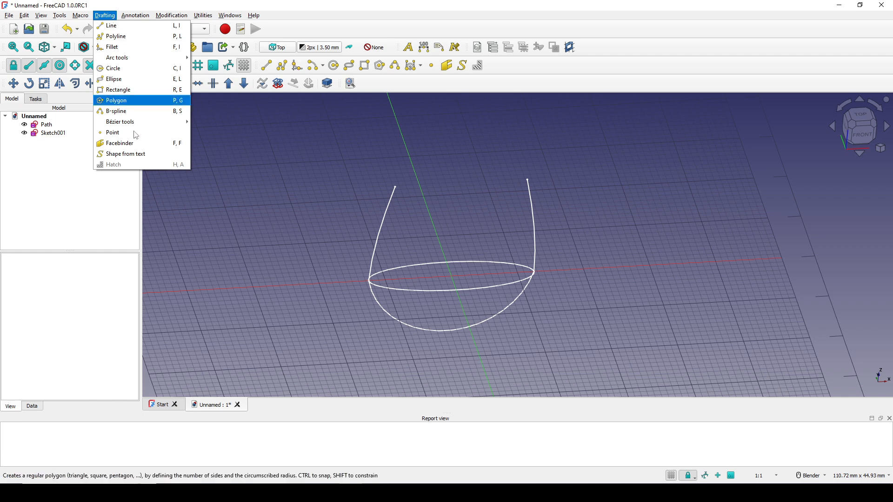
{"action": "left_click", "coordinate": [153, 160]}
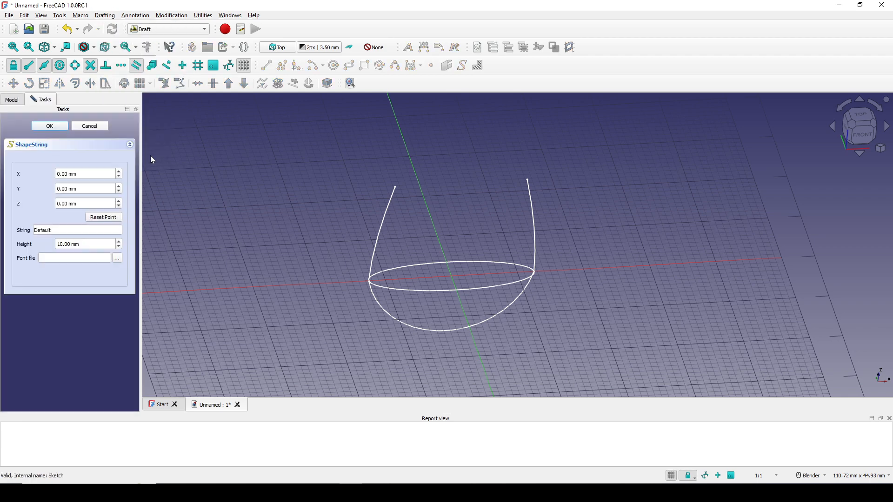
{"action": "double_click", "coordinate": [62, 231]}
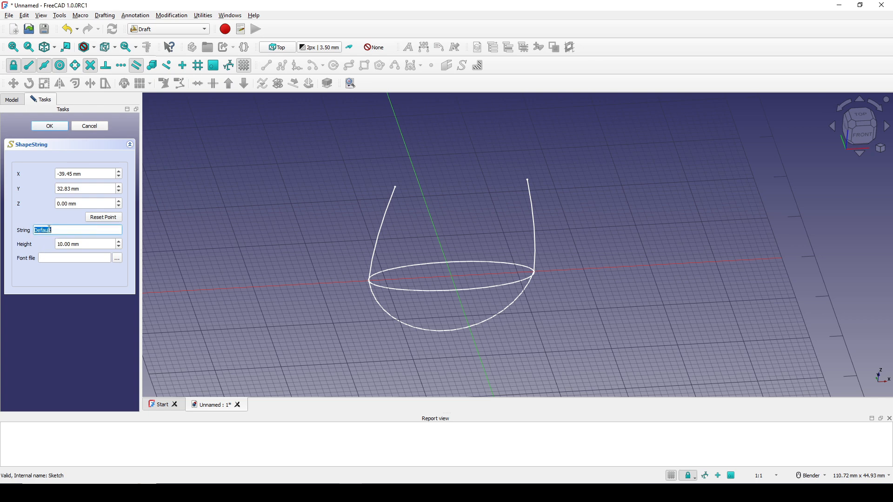
{"action": "type", "text": "FreeCAD"}
Step: Choose DavidCLM-Bold.otf from C:\Windows\Fonts as the font file for the text
{"action": "left_click", "coordinate": [118, 258]}
{"action": "left_click", "coordinate": [331, 181]}
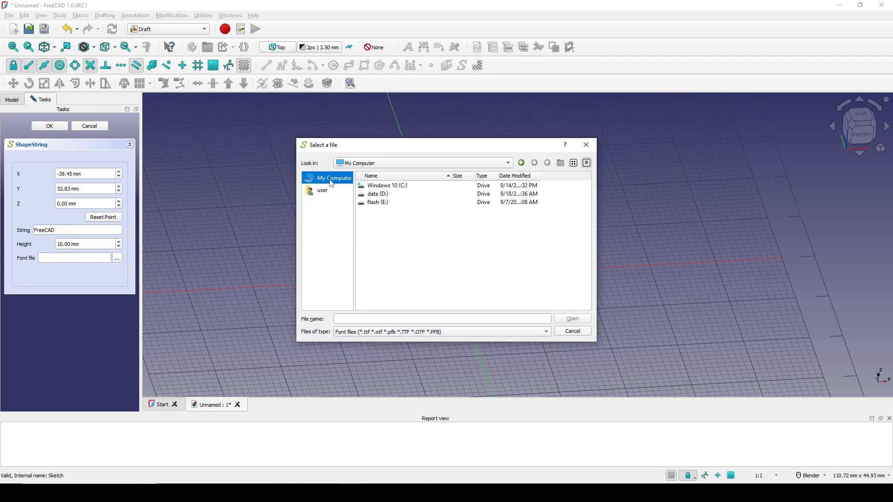
{"action": "double_click", "coordinate": [403, 186]}
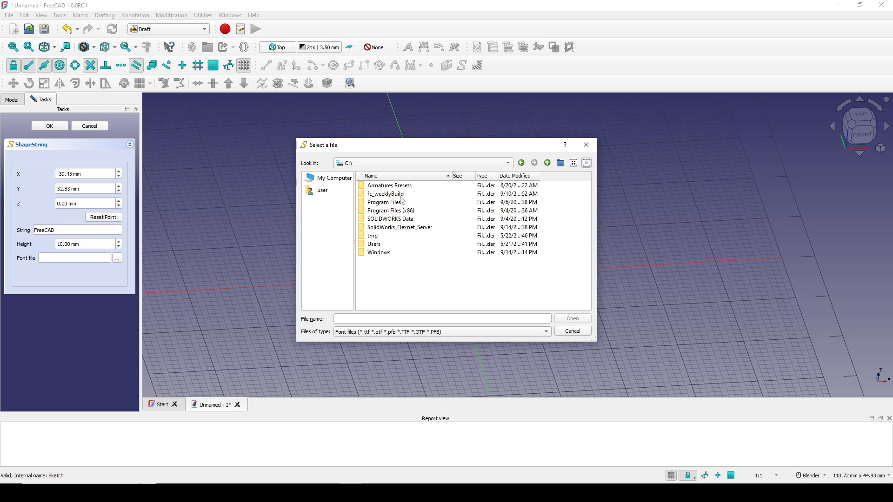
{"action": "double_click", "coordinate": [379, 252]}
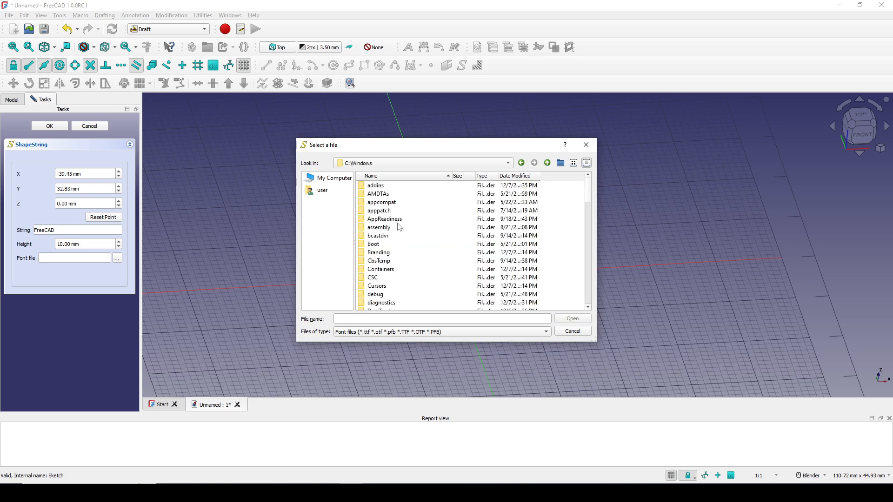
{"action": "scroll", "coordinate": [399, 227], "scroll_direction": "down", "scroll_amount": 4}
{"action": "double_click", "coordinate": [385, 245]}
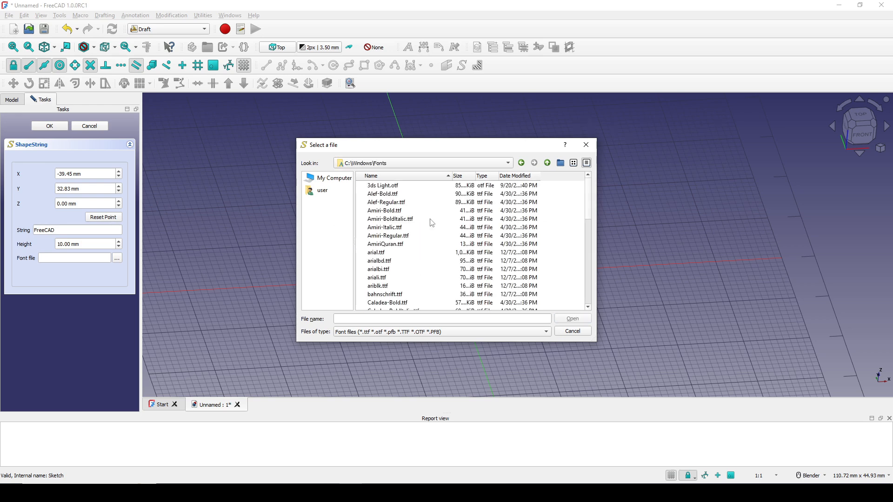
{"action": "left_click", "coordinate": [390, 254]}
{"action": "scroll", "coordinate": [390, 255], "scroll_direction": "down", "scroll_amount": 1}
{"action": "key", "text": "d"}
{"action": "scroll", "coordinate": [415, 241], "scroll_direction": "down", "scroll_amount": 3}
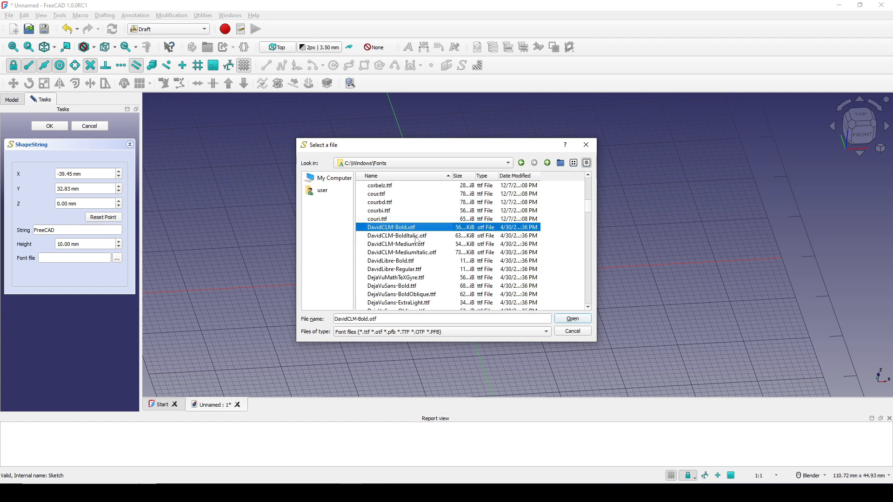
{"action": "left_click", "coordinate": [573, 320]}
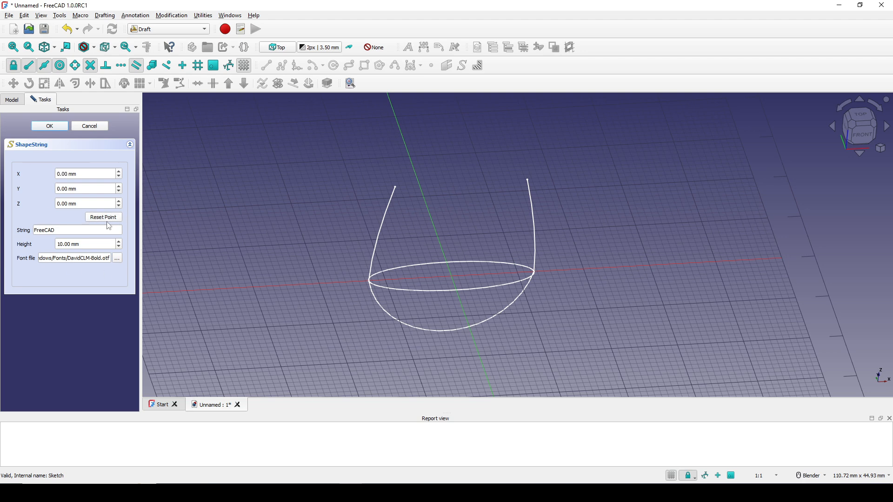
Step: Create the 10 mm high FreeCAD text at the origin
{"action": "left_click", "coordinate": [51, 128]}
{"action": "scroll", "coordinate": [555, 251], "scroll_direction": "down", "scroll_amount": 1}
{"action": "middle_click_drag", "start_coordinate": [577, 256], "coordinate": [519, 285]}
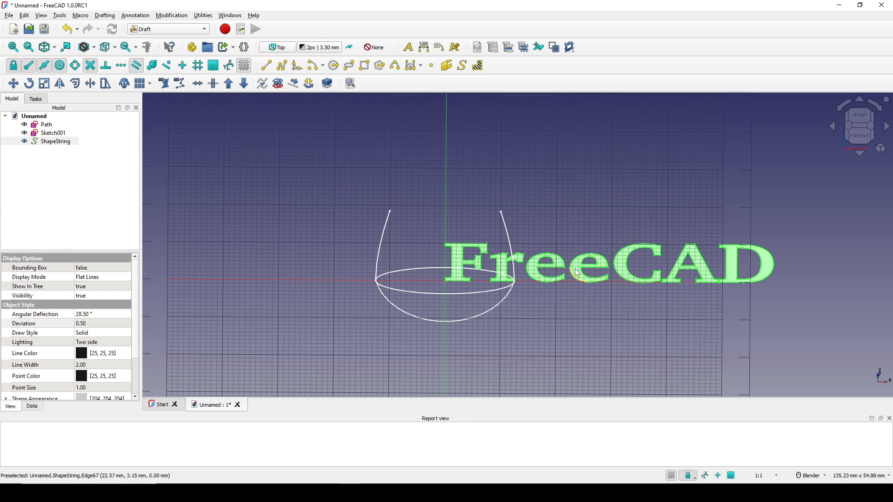
Step: Set the size of the FreeCAD text shape to 3 mm
{"action": "left_click", "coordinate": [51, 141]}
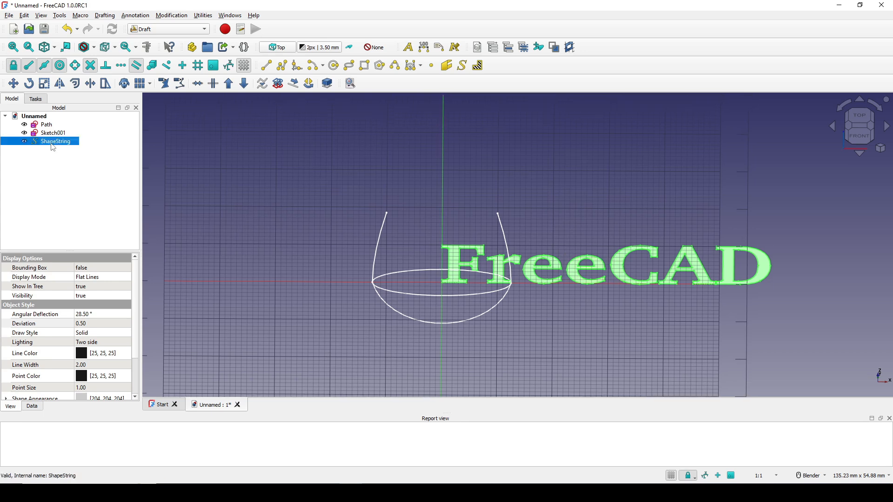
{"action": "left_click", "coordinate": [33, 407]}
{"action": "scroll", "coordinate": [50, 369], "scroll_direction": "down", "scroll_amount": 1}
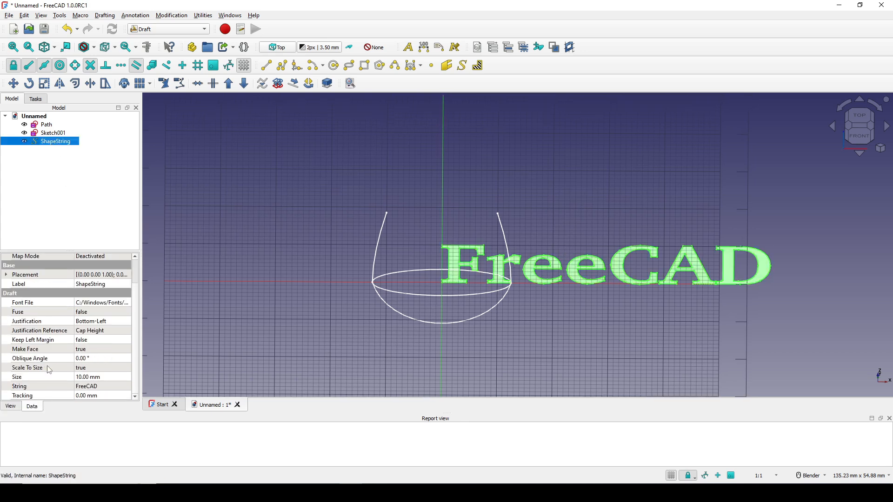
{"action": "left_click", "coordinate": [88, 377]}
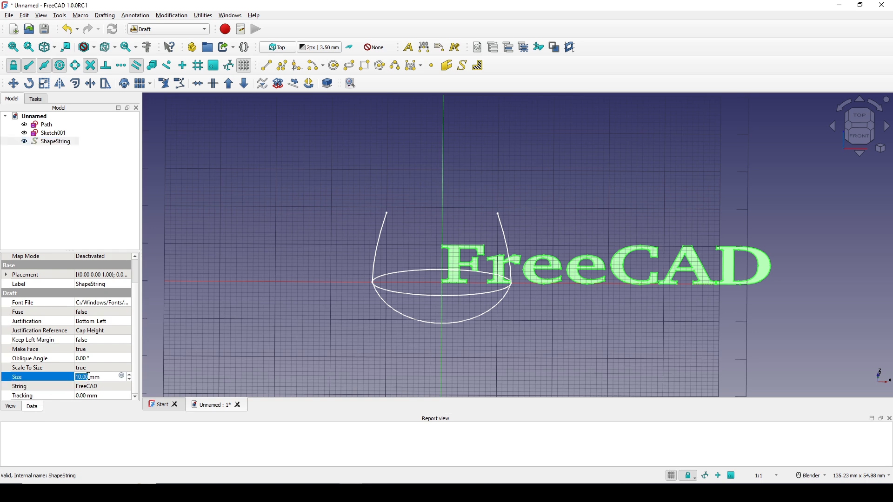
{"action": "type", "text": "3"}
{"action": "left_click", "coordinate": [64, 379]}
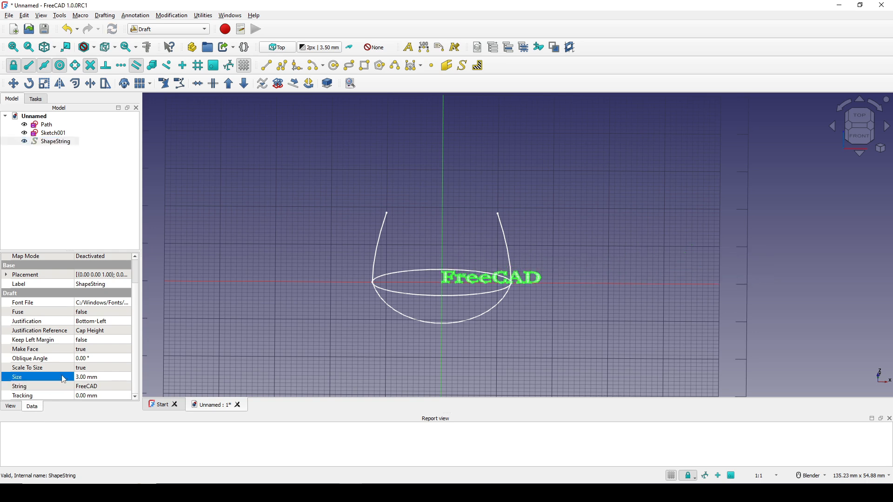
Step: Set the text shape's justification to Middle-Center
{"action": "left_click", "coordinate": [29, 331]}
{"action": "left_click", "coordinate": [37, 321]}
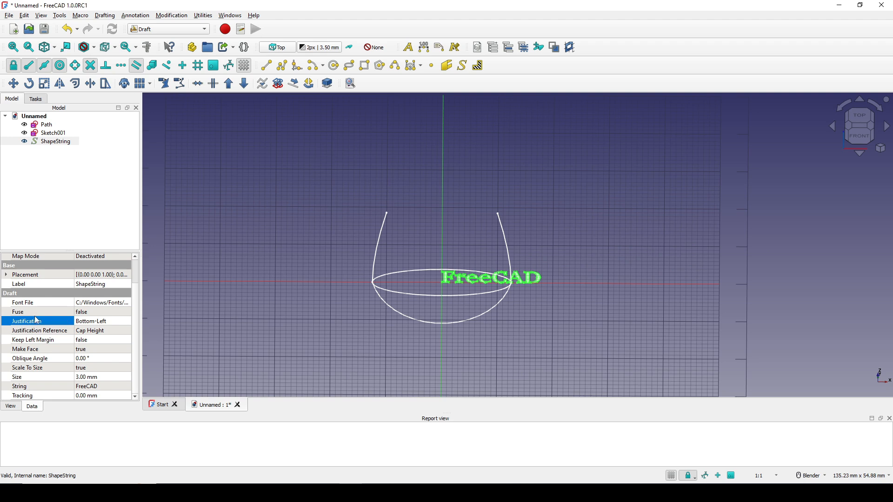
{"action": "left_click", "coordinate": [100, 322]}
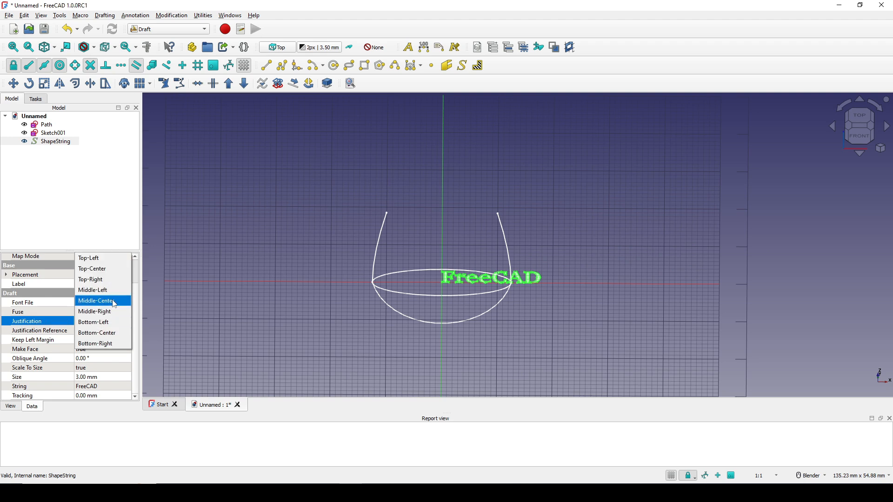
{"action": "left_click", "coordinate": [95, 301]}
{"action": "left_click", "coordinate": [48, 322]}
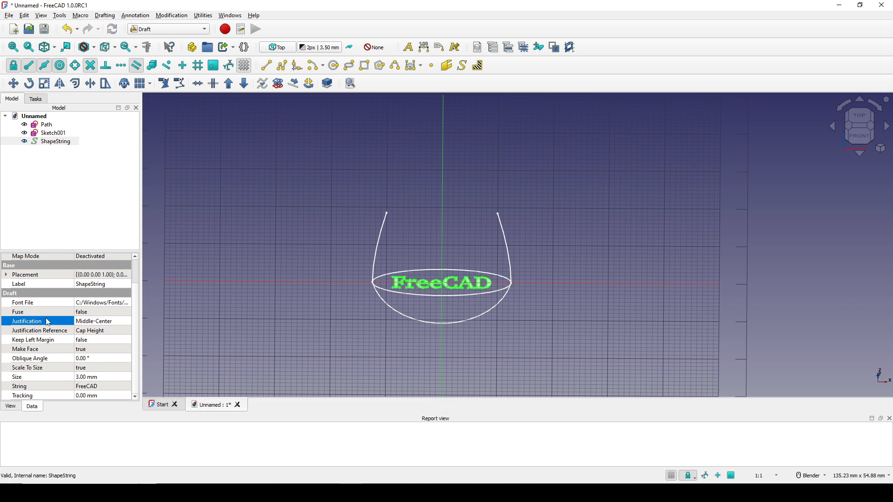
Step: Hide the Draft grid
{"action": "middle_click_drag", "start_coordinate": [505, 295], "coordinate": [438, 305]}
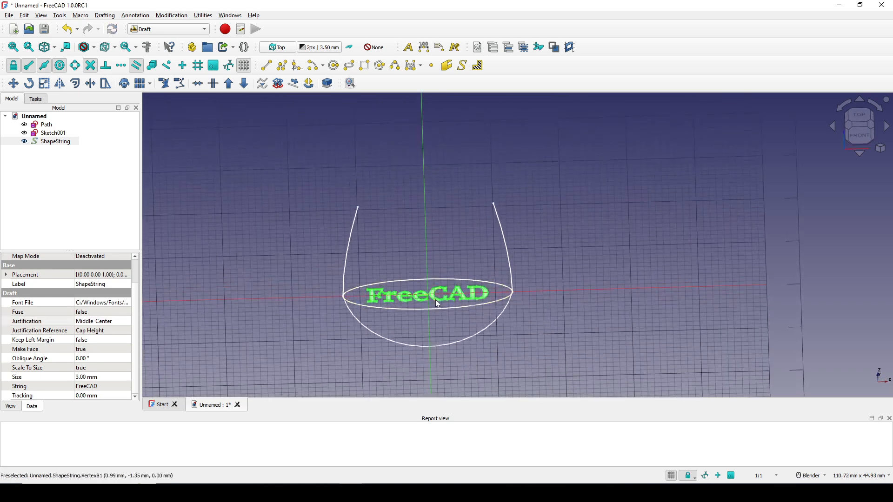
{"action": "left_click", "coordinate": [669, 476]}
{"action": "middle_click_drag", "start_coordinate": [488, 274], "coordinate": [509, 246], "text": "shift"}
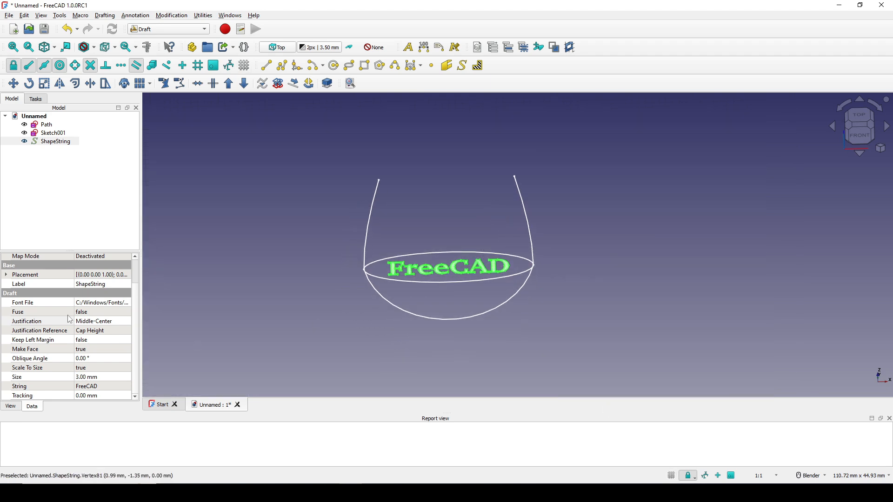
Step: Raise the FreeCAD text above the ellipse by setting its placement's z position to 17 mm, and deselect it
{"action": "scroll", "coordinate": [67, 315], "scroll_direction": "up", "scroll_amount": 2}
{"action": "left_click", "coordinate": [7, 305]}
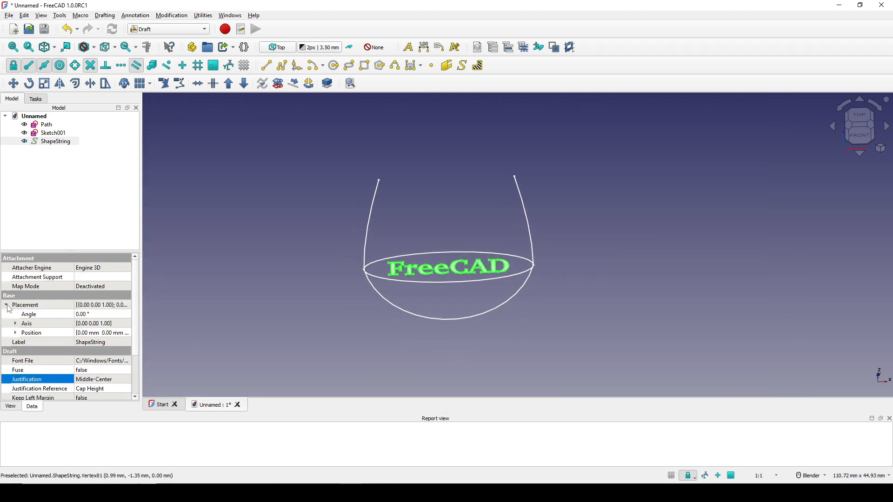
{"action": "left_click", "coordinate": [15, 333]}
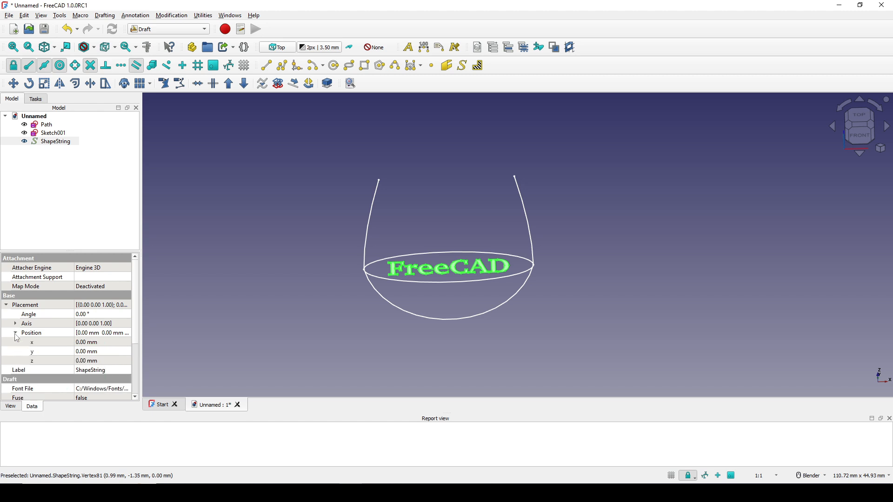
{"action": "left_click", "coordinate": [33, 364]}
{"action": "left_click", "coordinate": [88, 361]}
{"action": "type", "text": "1"}
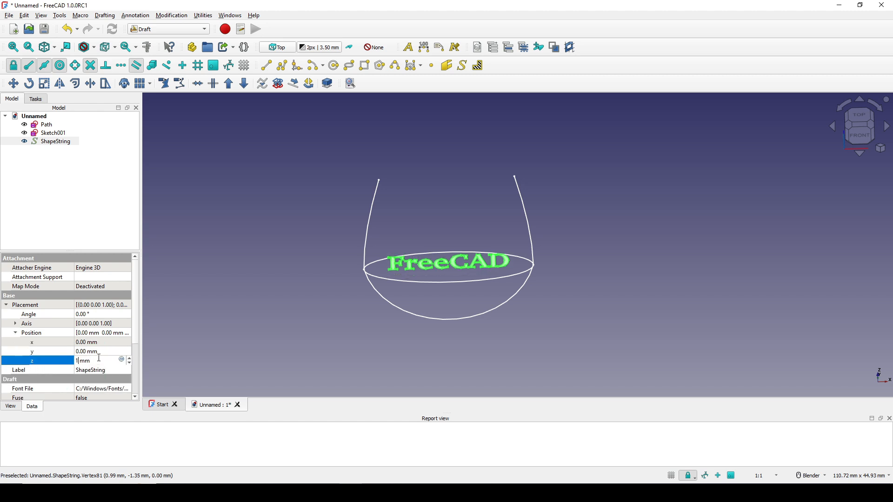
{"action": "type", "text": "7"}
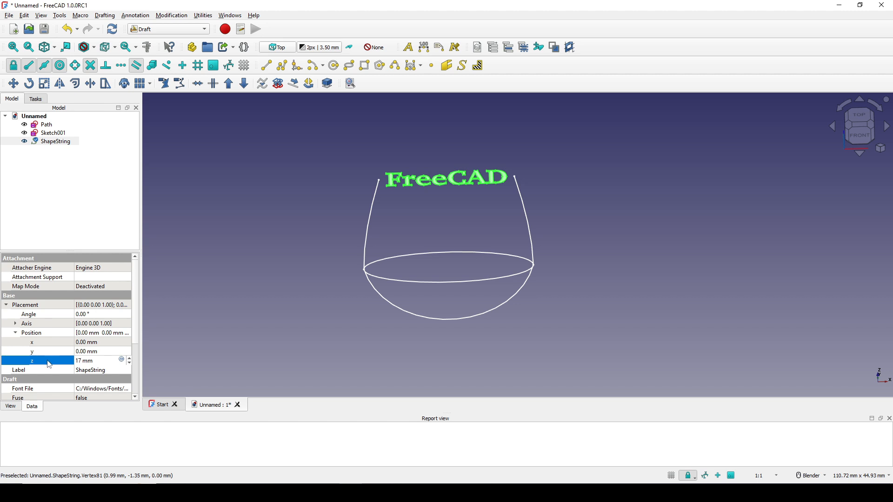
{"action": "key", "text": "Return"}
{"action": "scroll", "coordinate": [478, 205], "scroll_direction": "up", "scroll_amount": 2}
{"action": "left_click", "coordinate": [573, 247]}
{"action": "mouse_move", "coordinate": [572, 247]}
{"action": "middle_mouse_down"}
{"action": "mouse_move", "coordinate": [560, 255]}
{"action": "mouse_move", "coordinate": [593, 261]}
{"action": "mouse_move", "coordinate": [568, 240]}
{"action": "middle_mouse_up"}
Step: Switch to the Part workbench and create a new sketch on the XY-plane with a 17 mm offset
{"action": "left_click", "coordinate": [173, 31]}
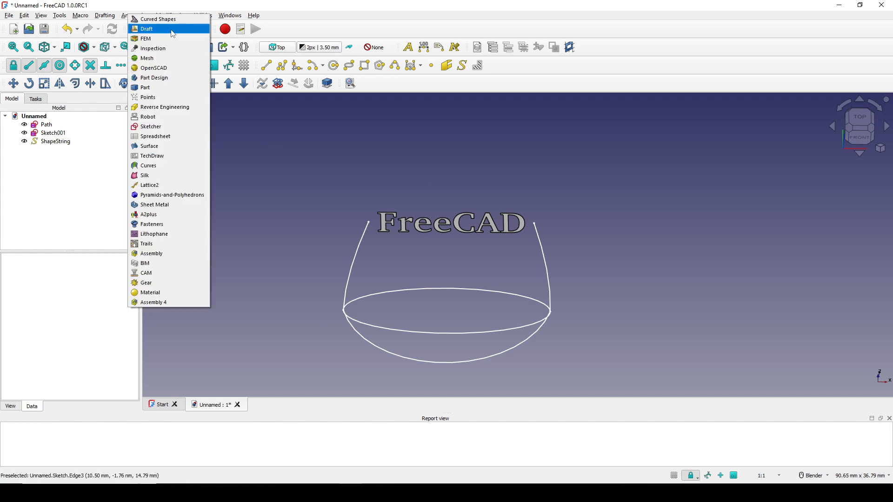
{"action": "left_click", "coordinate": [163, 88]}
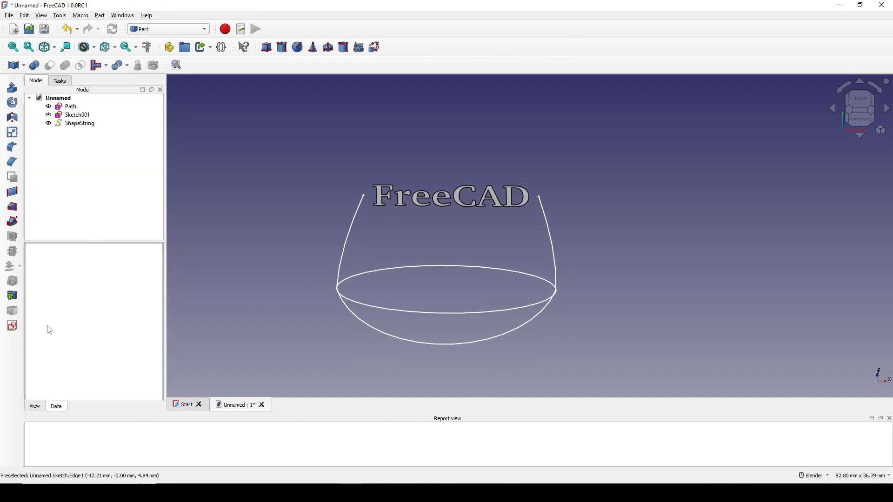
{"action": "left_click", "coordinate": [12, 326]}
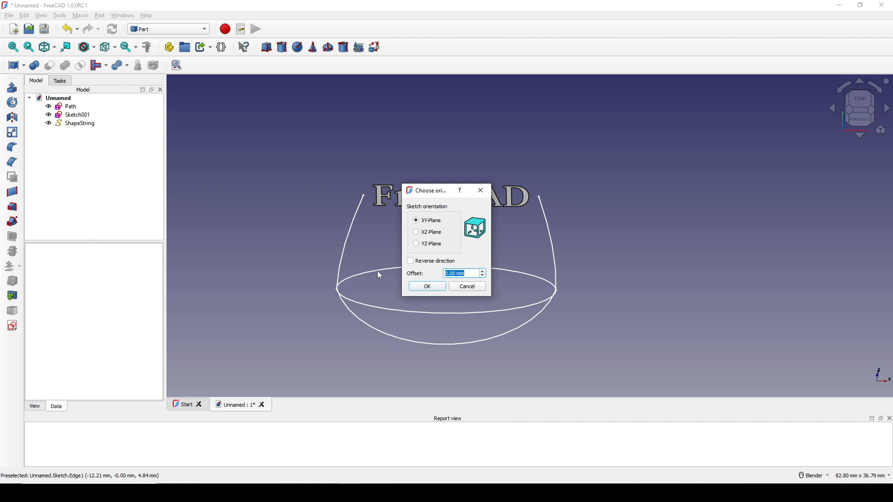
{"action": "left_click_drag", "start_coordinate": [442, 193], "coordinate": [593, 196]}
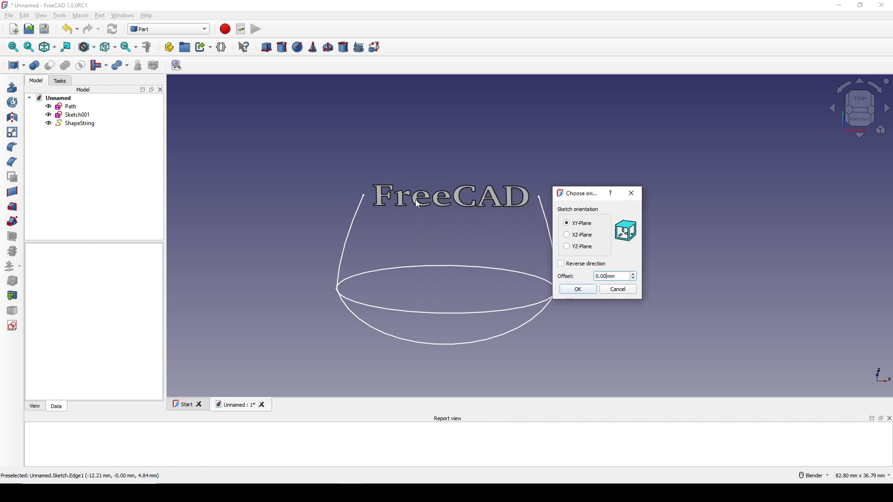
{"action": "triple_click", "coordinate": [619, 276]}
{"action": "type", "text": "17"}
{"action": "left_click", "coordinate": [586, 289]}
Step: Link both upper endpoints of the ring path into the sketch as external geometry and return to the top view
{"action": "scroll", "coordinate": [529, 279], "scroll_direction": "up", "scroll_amount": 2}
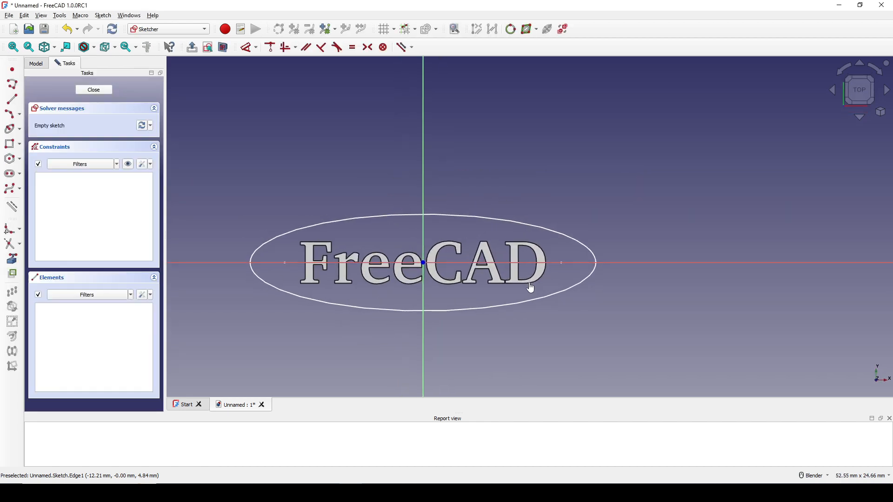
{"action": "left_click", "coordinate": [15, 264]}
{"action": "mouse_move", "coordinate": [386, 299]}
{"action": "middle_mouse_down"}
{"action": "mouse_move", "coordinate": [391, 292]}
{"action": "mouse_move", "coordinate": [321, 170]}
{"action": "middle_mouse_up"}
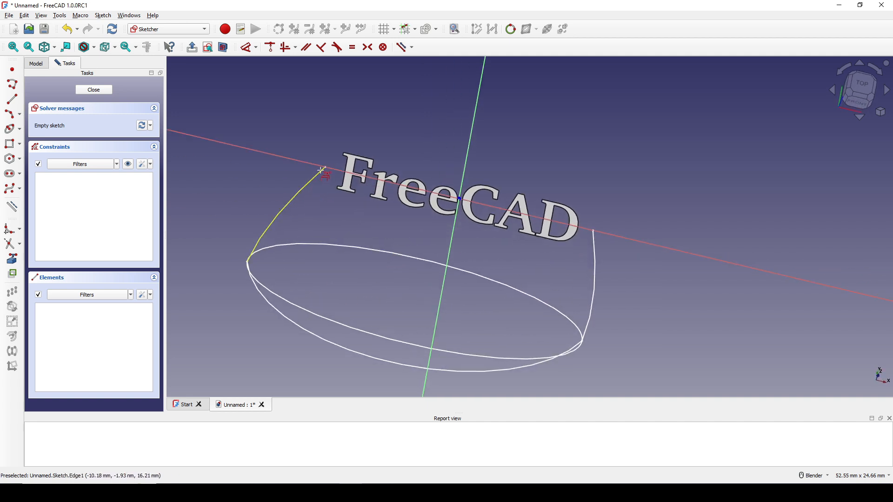
{"action": "left_click", "coordinate": [325, 167]}
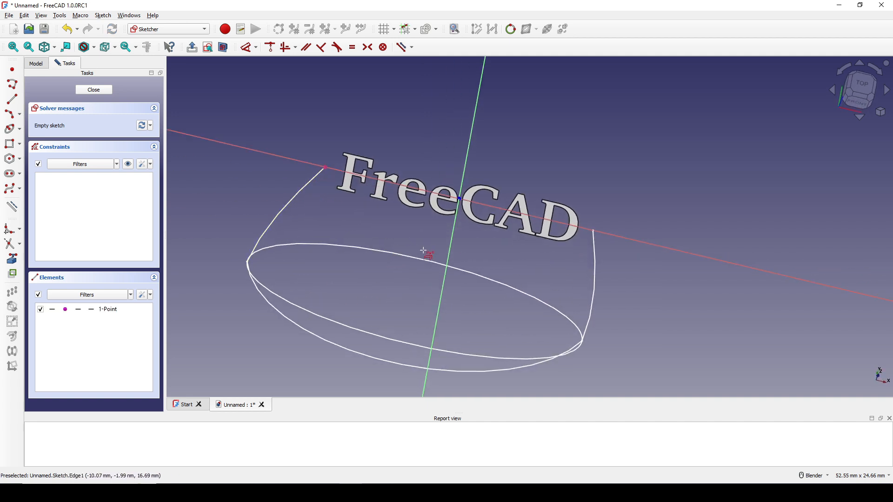
{"action": "left_click", "coordinate": [594, 230]}
{"action": "middle_click_drag", "start_coordinate": [594, 230], "coordinate": [753, 166]}
{"action": "left_click", "coordinate": [865, 113]}
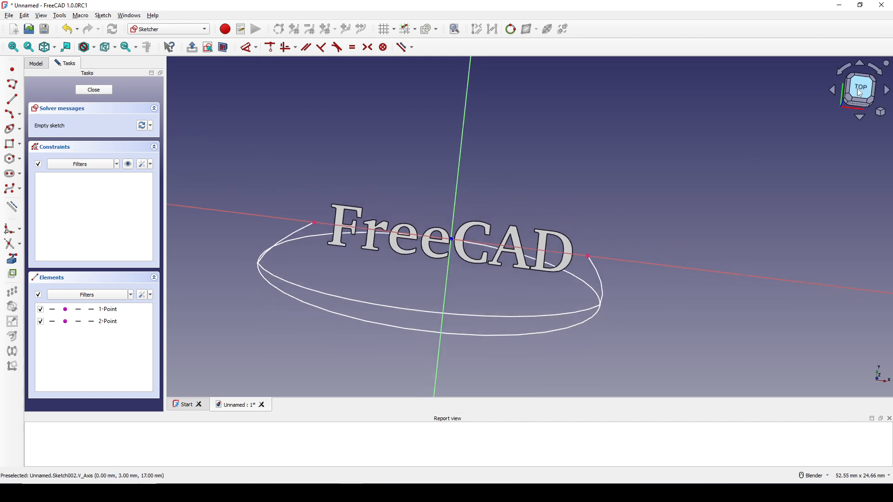
Step: Draw a wavy closed outline around the FreeCAD text as a degree 3 periodic B-spline with 15 control points
{"action": "left_click", "coordinate": [20, 189]}
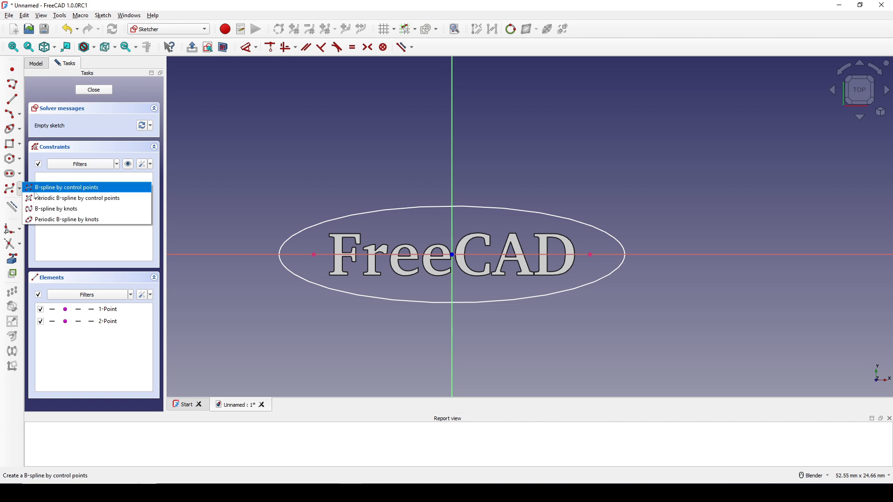
{"action": "left_click", "coordinate": [92, 202]}
{"action": "scroll", "coordinate": [353, 247], "scroll_direction": "up", "scroll_amount": 1}
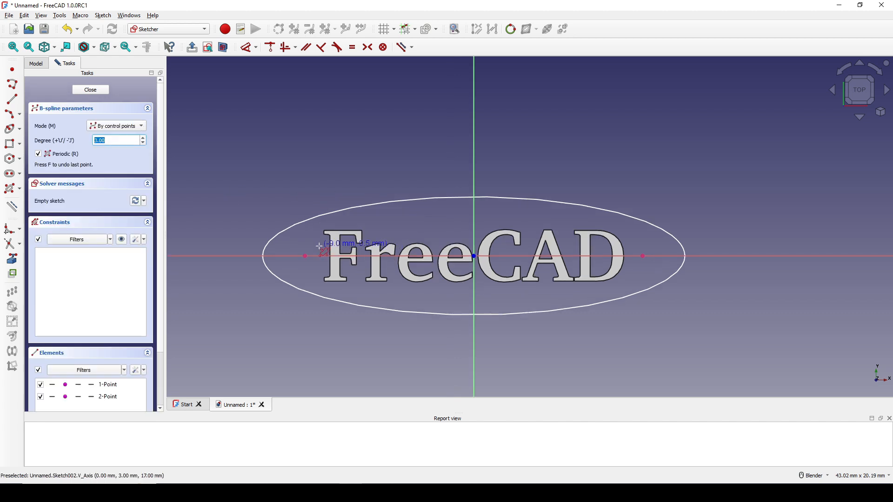
{"action": "left_click", "coordinate": [312, 246]}
{"action": "left_click", "coordinate": [342, 214]}
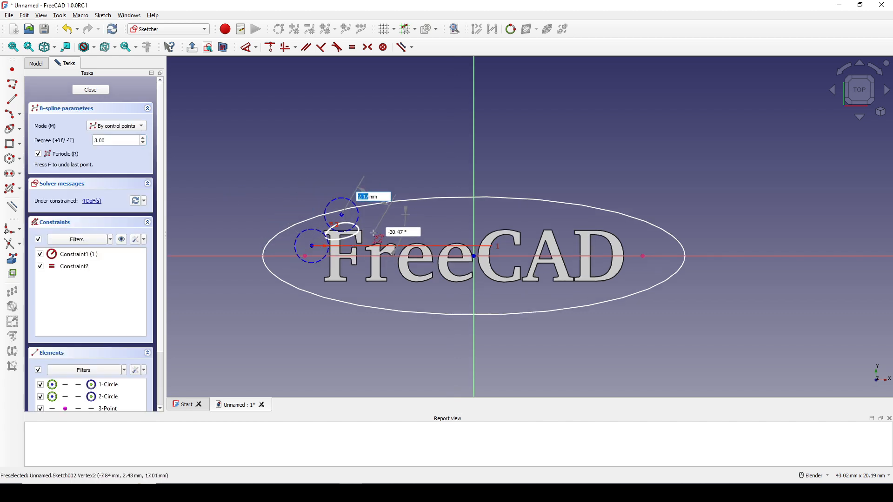
{"action": "left_click", "coordinate": [377, 234]}
{"action": "left_click", "coordinate": [418, 209]}
{"action": "left_click", "coordinate": [439, 234]}
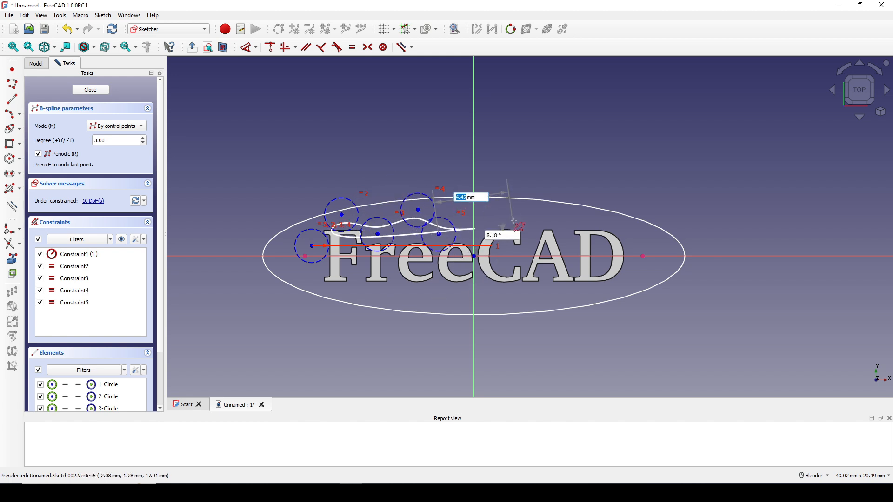
{"action": "left_click", "coordinate": [521, 213]}
{"action": "left_click", "coordinate": [577, 228]}
{"action": "left_click", "coordinate": [627, 221]}
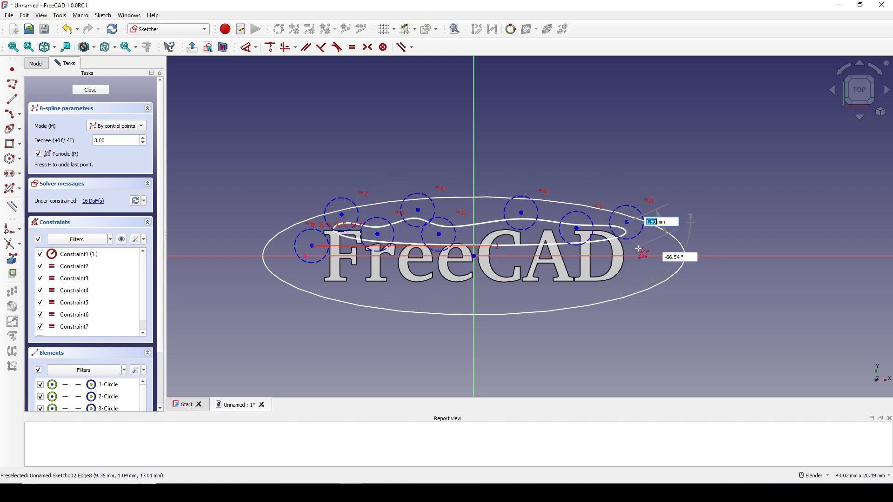
{"action": "left_click", "coordinate": [641, 271]}
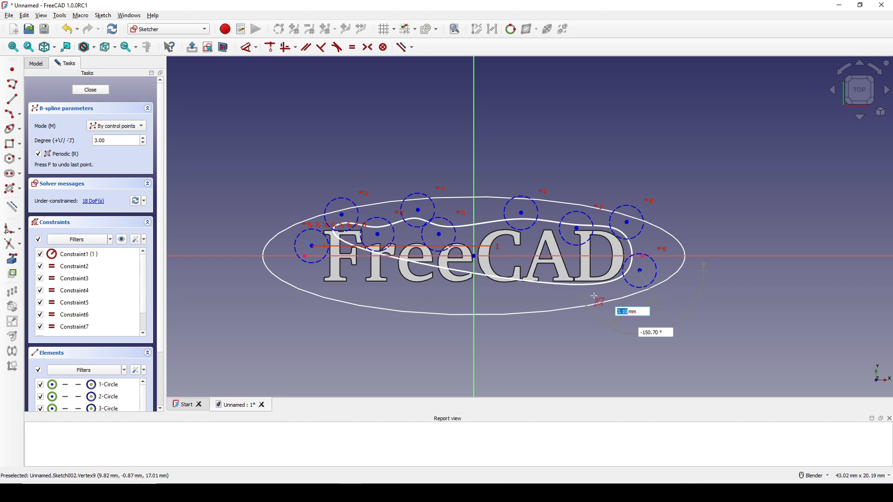
{"action": "left_click", "coordinate": [595, 296]}
{"action": "left_click", "coordinate": [527, 292]}
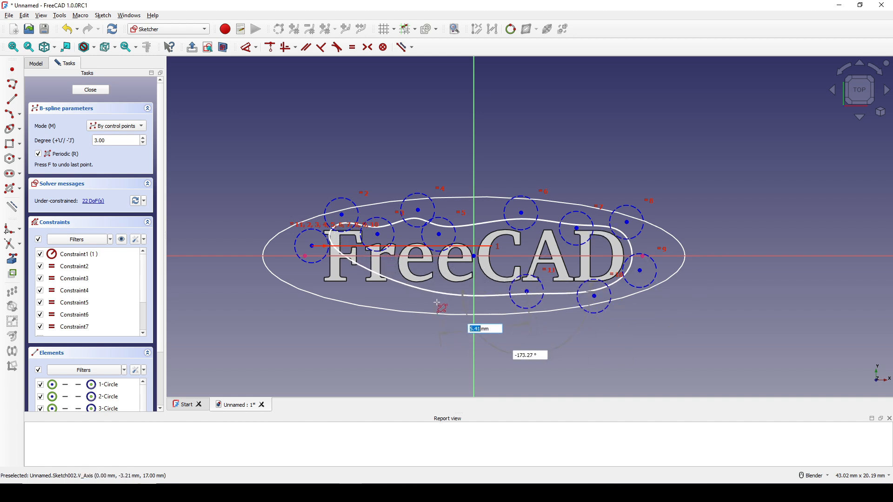
{"action": "left_click", "coordinate": [460, 293]}
{"action": "left_click", "coordinate": [433, 329]}
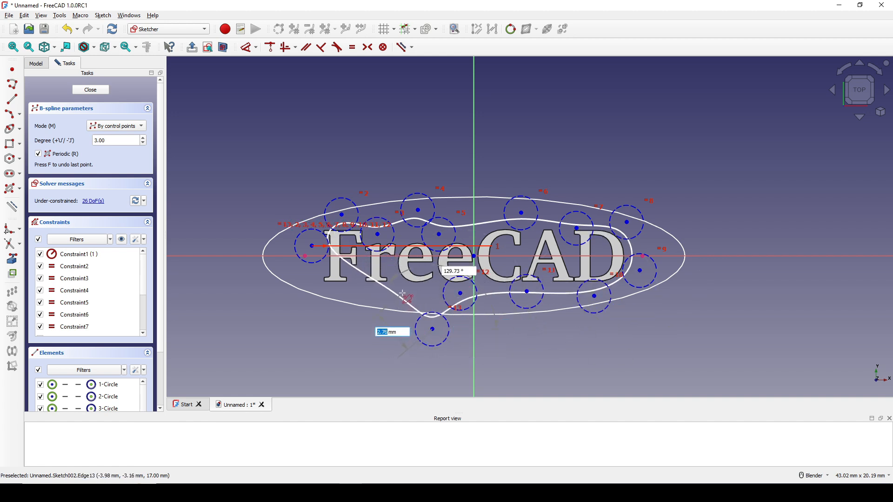
{"action": "left_click", "coordinate": [403, 294]}
{"action": "left_click", "coordinate": [304, 289]}
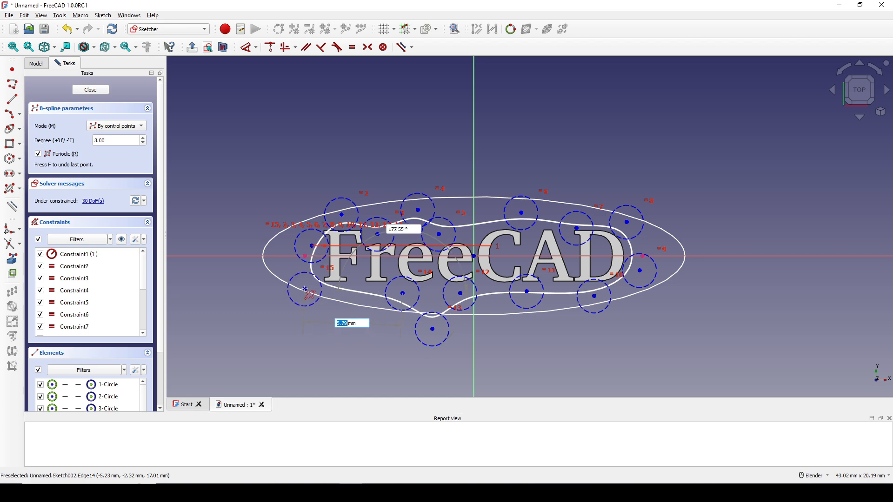
{"action": "right_click", "coordinate": [342, 300]}
{"action": "right_click", "coordinate": [390, 287]}
Step: Constrain the B-spline outline to be coincident with both linked ring-path endpoints at either end of the FreeCAD text
{"action": "scroll", "coordinate": [373, 281], "scroll_direction": "up", "scroll_amount": 3}
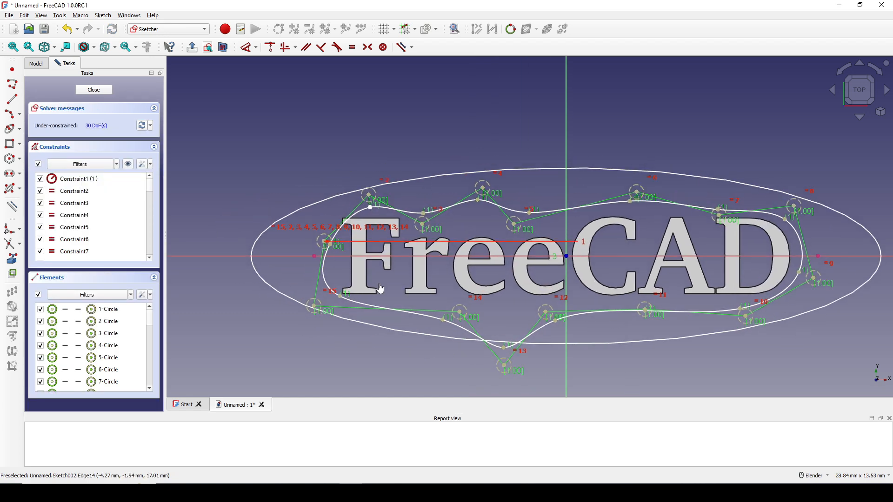
{"action": "scroll", "coordinate": [381, 289], "scroll_direction": "up", "scroll_amount": 1}
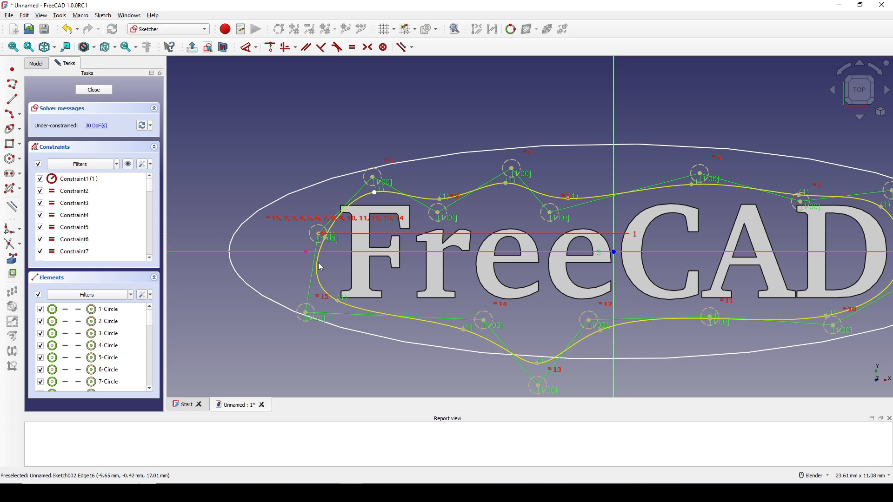
{"action": "left_click", "coordinate": [305, 253]}
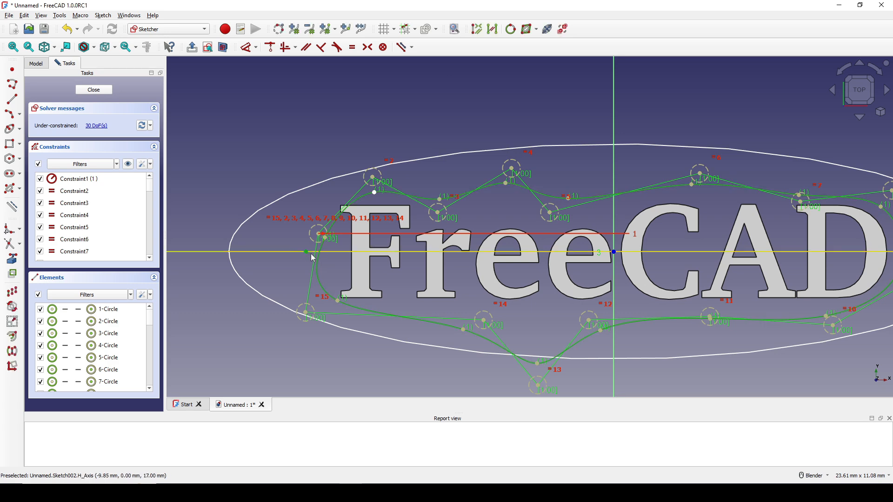
{"action": "key", "text": "c"}
{"action": "scroll", "coordinate": [379, 253], "scroll_direction": "down", "scroll_amount": 1}
{"action": "scroll", "coordinate": [380, 253], "scroll_direction": "down", "scroll_amount": 2}
{"action": "middle_click_drag", "start_coordinate": [379, 253], "coordinate": [183, 255], "text": "shift"}
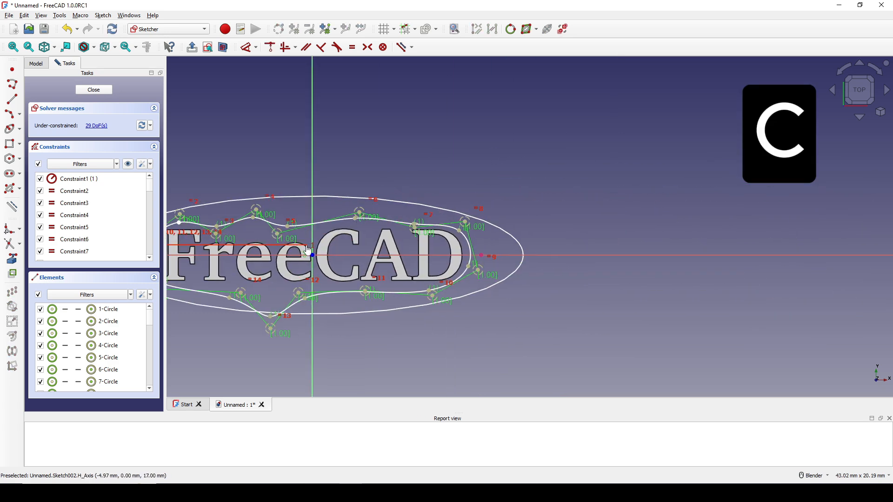
{"action": "scroll", "coordinate": [360, 253], "scroll_direction": "up", "scroll_amount": 3}
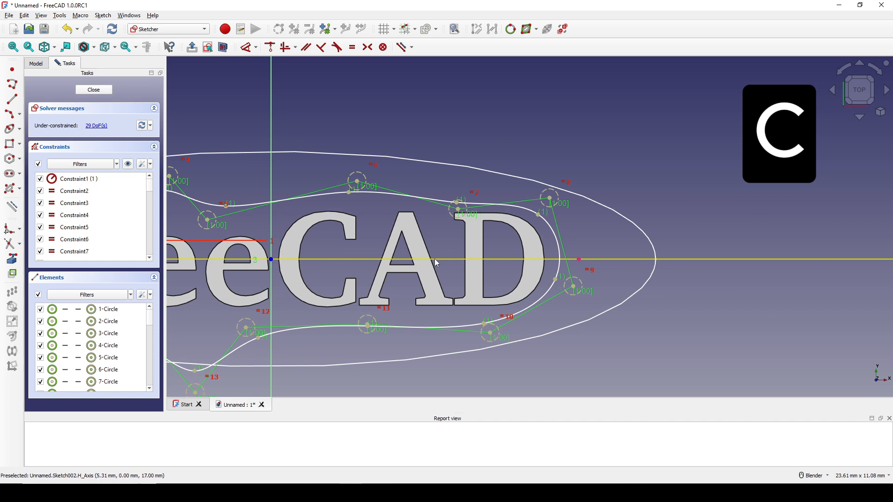
{"action": "left_click", "coordinate": [560, 269]}
{"action": "left_click", "coordinate": [579, 259]}
{"action": "key", "text": "c"}
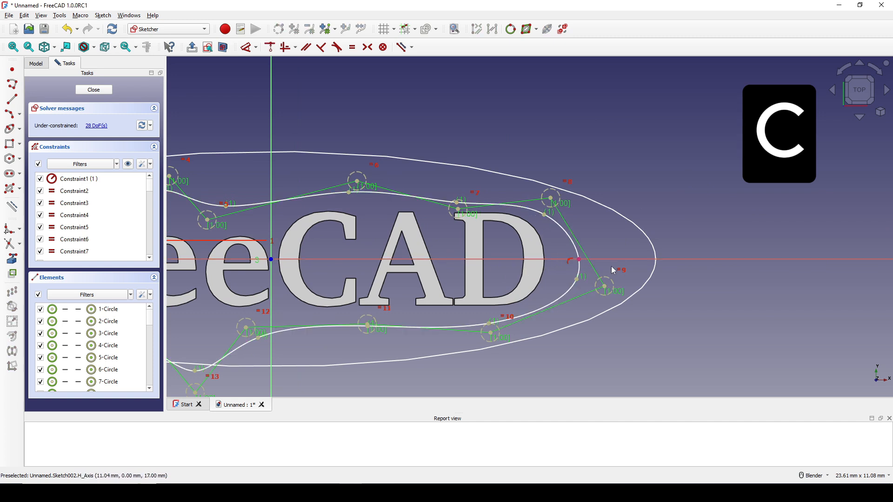
Step: Reshape the wavy outline around the FreeCAD text by repositioning its B-spline control points along the upper and lower sides, and close the sketch
{"action": "scroll", "coordinate": [614, 270], "scroll_direction": "down", "scroll_amount": 2}
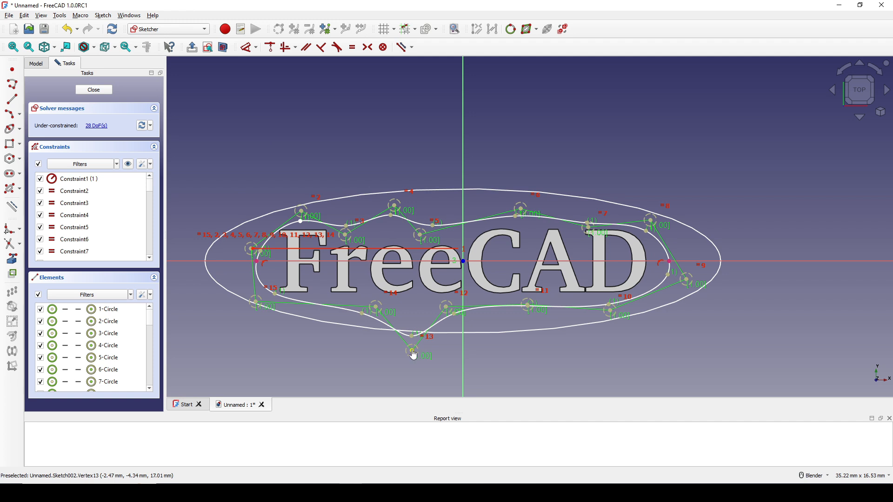
{"action": "mouse_move", "coordinate": [414, 355]}
{"action": "left_mouse_down"}
{"action": "mouse_move", "coordinate": [405, 339]}
{"action": "mouse_move", "coordinate": [379, 339]}
{"action": "left_mouse_up"}
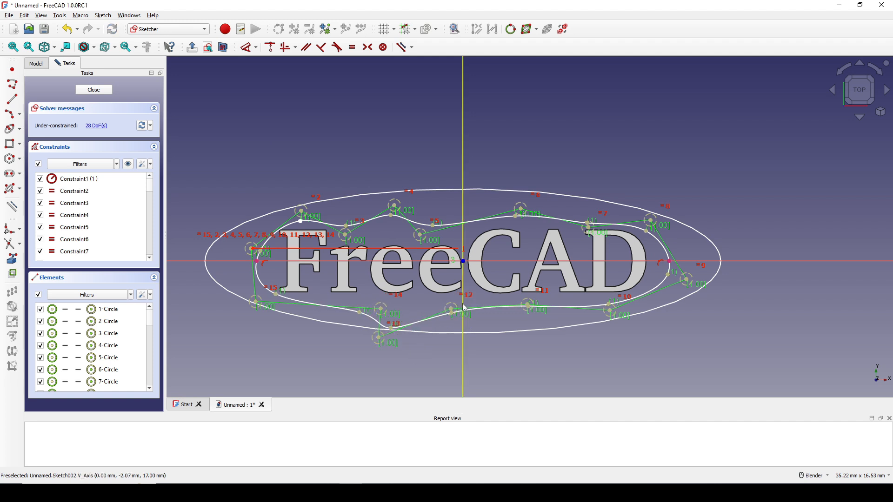
{"action": "left_click_drag", "start_coordinate": [454, 313], "coordinate": [453, 302]}
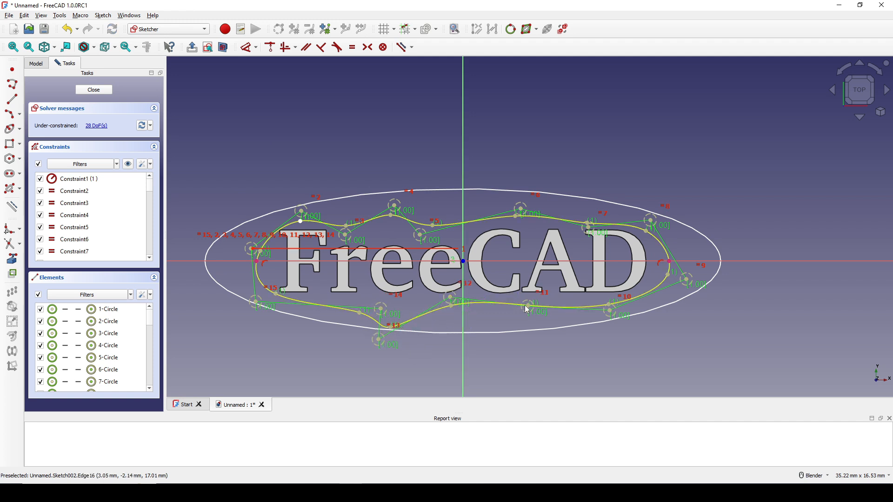
{"action": "left_click_drag", "start_coordinate": [527, 309], "coordinate": [480, 338]}
{"action": "left_click_drag", "start_coordinate": [617, 306], "coordinate": [527, 299]}
{"action": "left_click_drag", "start_coordinate": [380, 309], "coordinate": [337, 296]}
{"action": "left_click_drag", "start_coordinate": [394, 205], "coordinate": [391, 192]}
{"action": "left_click_drag", "start_coordinate": [420, 238], "coordinate": [422, 238]}
{"action": "mouse_move", "coordinate": [520, 209]}
{"action": "left_mouse_down"}
{"action": "mouse_move", "coordinate": [527, 214]}
{"action": "mouse_move", "coordinate": [513, 208]}
{"action": "left_mouse_up"}
{"action": "left_click_drag", "start_coordinate": [588, 228], "coordinate": [551, 234]}
{"action": "left_click_drag", "start_coordinate": [648, 220], "coordinate": [608, 198]}
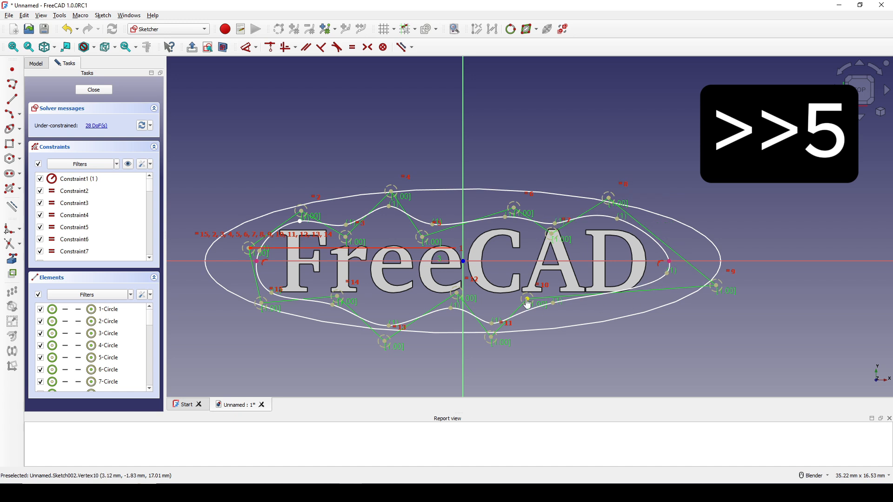
{"action": "left_click_drag", "start_coordinate": [527, 300], "coordinate": [595, 299]}
{"action": "left_click_drag", "start_coordinate": [482, 338], "coordinate": [521, 349]}
{"action": "left_click_drag", "start_coordinate": [455, 293], "coordinate": [459, 279]}
{"action": "left_click_drag", "start_coordinate": [385, 343], "coordinate": [380, 330]}
{"action": "left_click_drag", "start_coordinate": [337, 297], "coordinate": [365, 293]}
{"action": "left_click_drag", "start_coordinate": [609, 199], "coordinate": [654, 200]}
{"action": "left_click_drag", "start_coordinate": [593, 298], "coordinate": [599, 310]}
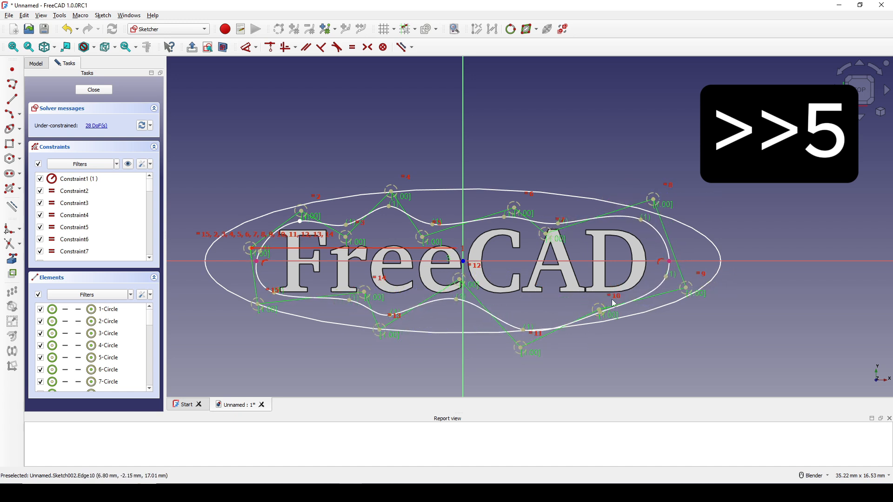
{"action": "middle_click_drag", "start_coordinate": [614, 303], "coordinate": [610, 312], "text": "shift"}
{"action": "mouse_move", "coordinate": [247, 257]}
{"action": "left_mouse_down"}
{"action": "mouse_move", "coordinate": [236, 253]}
{"action": "mouse_move", "coordinate": [247, 260]}
{"action": "left_mouse_up"}
{"action": "left_click_drag", "start_coordinate": [254, 312], "coordinate": [258, 322]}
{"action": "left_click_drag", "start_coordinate": [298, 219], "coordinate": [283, 197]}
{"action": "left_click_drag", "start_coordinate": [342, 245], "coordinate": [351, 232]}
{"action": "left_click_drag", "start_coordinate": [387, 201], "coordinate": [430, 192]}
{"action": "left_click_drag", "start_coordinate": [413, 247], "coordinate": [443, 237]}
{"action": "middle_click_drag", "start_coordinate": [541, 251], "coordinate": [541, 244], "text": "shift"}
{"action": "left_click_drag", "start_coordinate": [516, 349], "coordinate": [498, 336]}
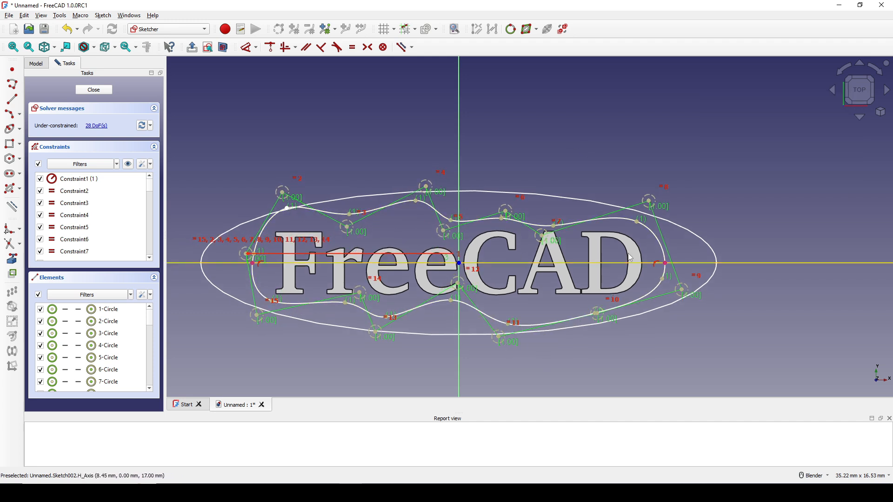
{"action": "middle_click_drag", "start_coordinate": [631, 258], "coordinate": [623, 259], "text": "shift"}
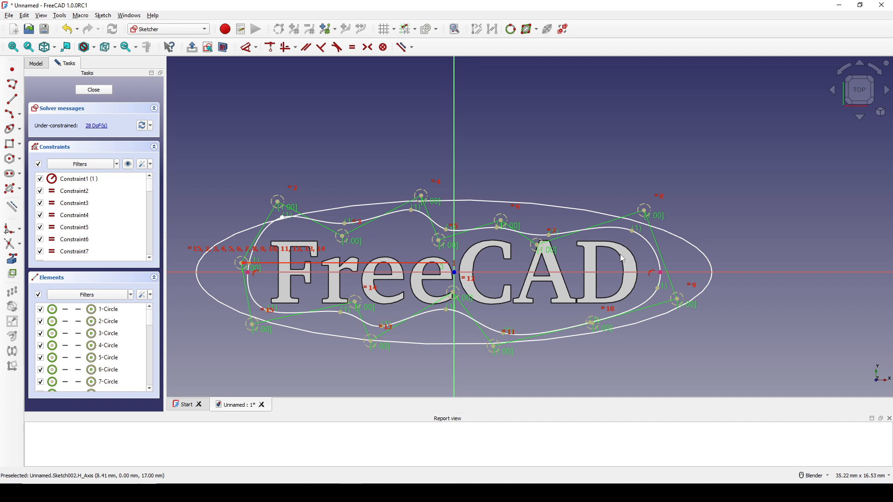
{"action": "left_click", "coordinate": [108, 91]}
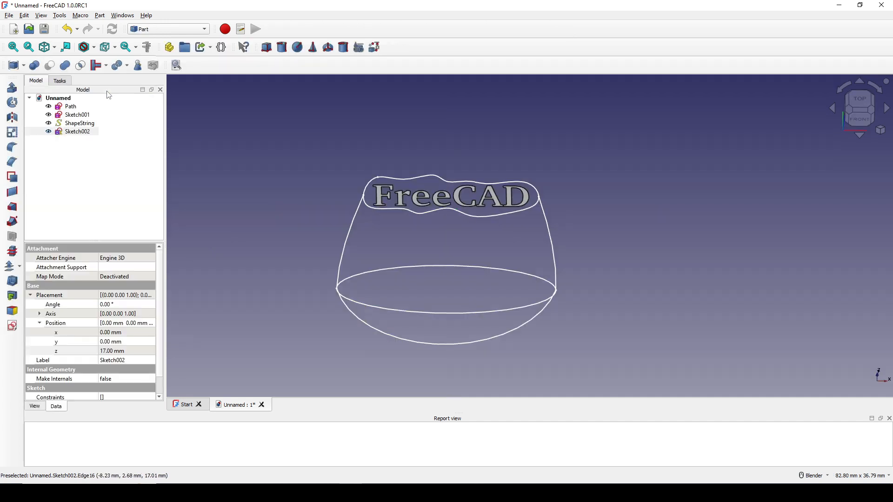
Step: Create a new sketch on the YZ-plane for the ring's side profile
{"action": "left_click", "coordinate": [616, 305]}
{"action": "mouse_move", "coordinate": [616, 305]}
{"action": "middle_mouse_down"}
{"action": "mouse_move", "coordinate": [630, 256]}
{"action": "mouse_move", "coordinate": [644, 305]}
{"action": "mouse_move", "coordinate": [623, 279]}
{"action": "middle_mouse_up"}
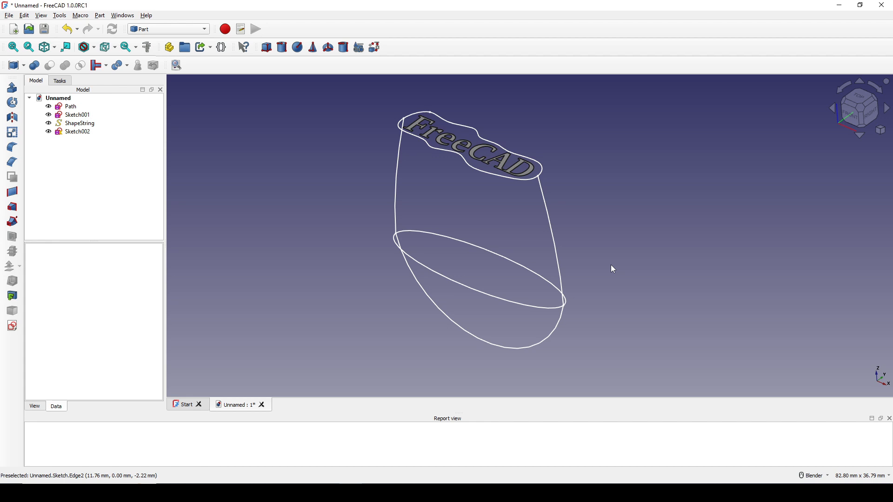
{"action": "mouse_move", "coordinate": [611, 265]}
{"action": "middle_mouse_down"}
{"action": "mouse_move", "coordinate": [582, 264]}
{"action": "mouse_move", "coordinate": [607, 258]}
{"action": "middle_mouse_up"}
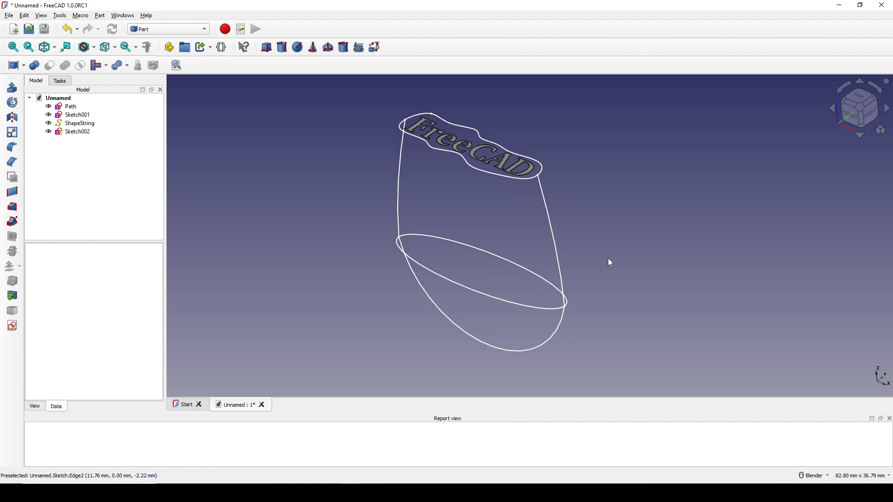
{"action": "left_click", "coordinate": [12, 326]}
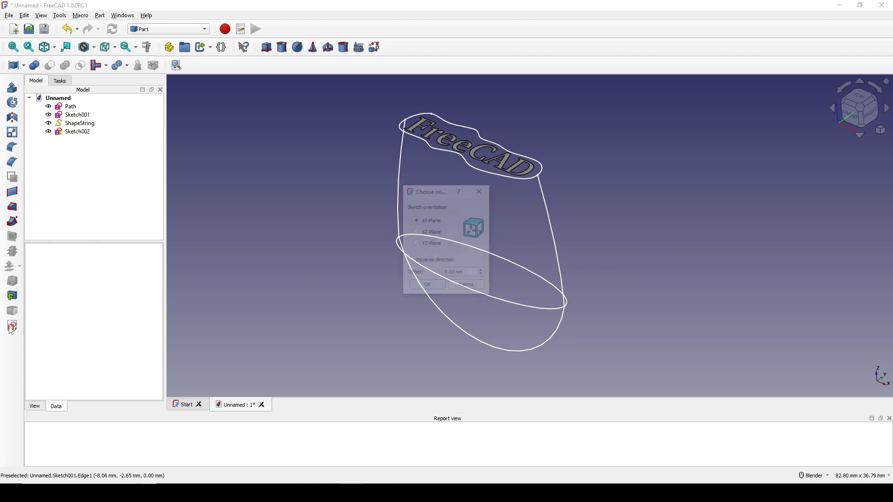
{"action": "left_click", "coordinate": [427, 245]}
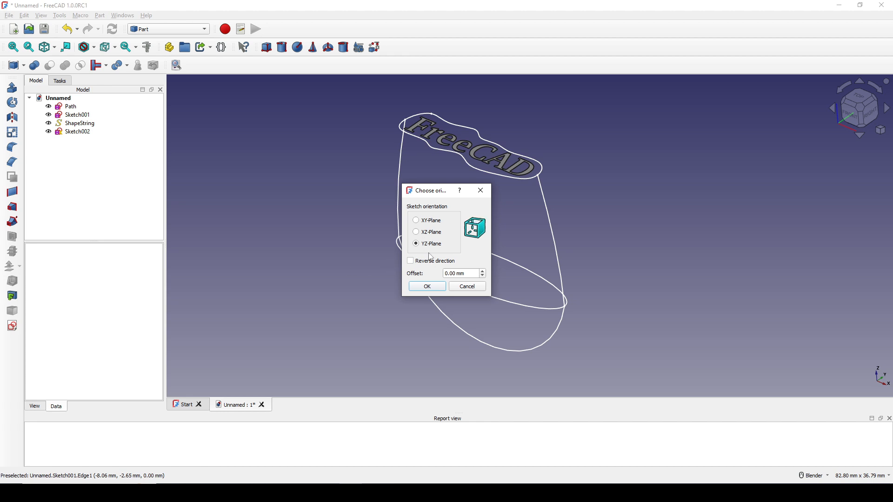
{"action": "left_click", "coordinate": [428, 287]}
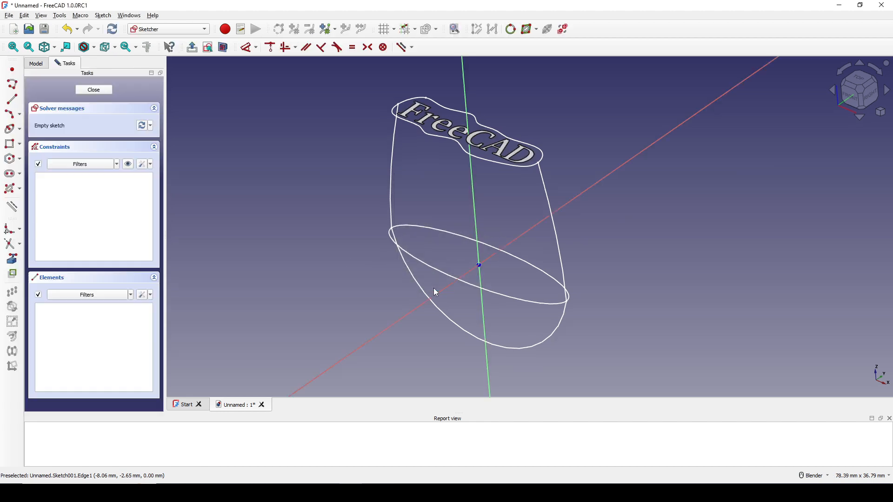
Step: Link the ellipse and the lower arc of the ring path into the sketch as external geometry
{"action": "left_click", "coordinate": [13, 259]}
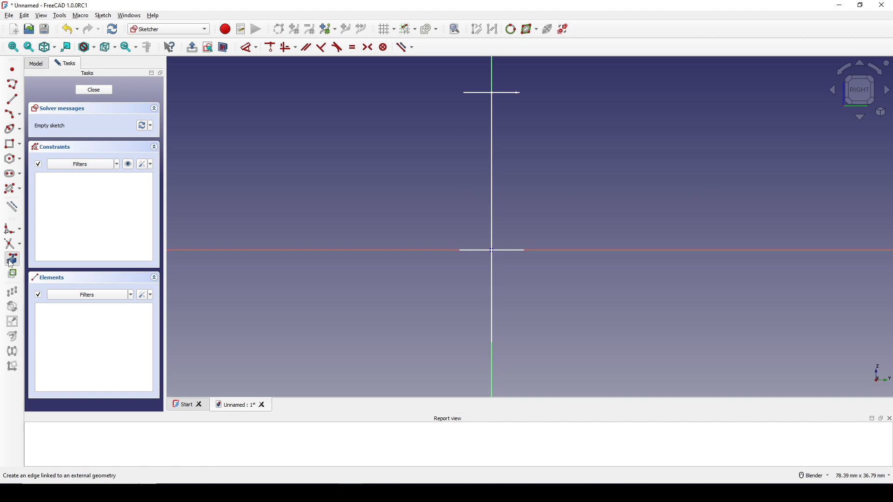
{"action": "left_click", "coordinate": [472, 251]}
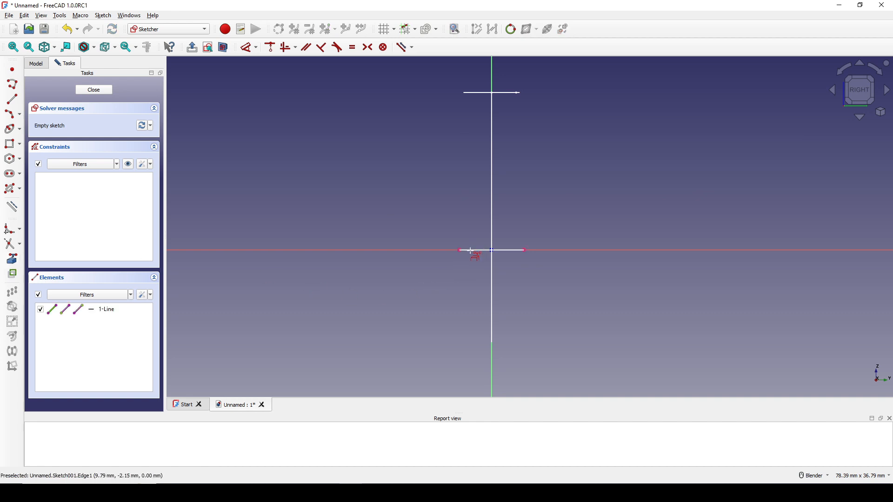
{"action": "left_click", "coordinate": [490, 343]}
{"action": "mouse_move", "coordinate": [514, 180]}
{"action": "middle_mouse_down", "text": "shift"}
{"action": "mouse_move", "coordinate": [510, 226]}
{"action": "mouse_move", "coordinate": [511, 192]}
{"action": "middle_mouse_up", "text": "shift"}
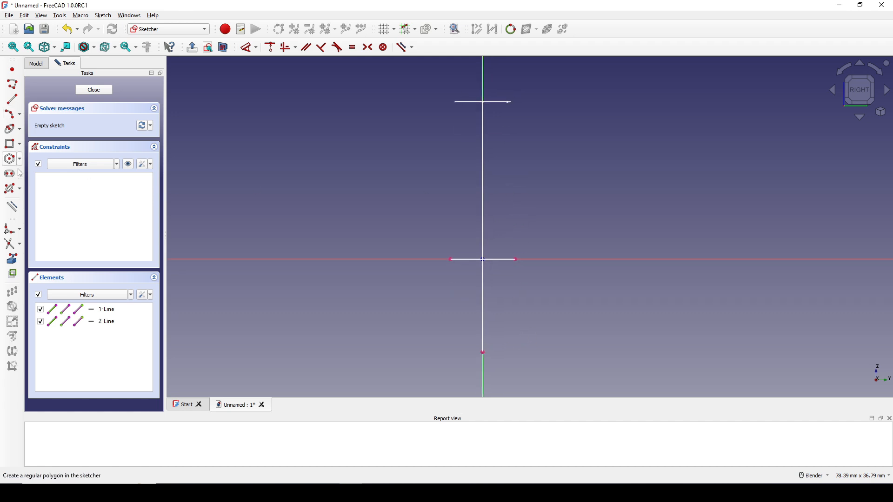
Step: Draw an open degree 3 B-spline with 6 control points as a U-shaped profile from the text outline's height around the ring path's lowest point
{"action": "left_click", "coordinate": [20, 190]}
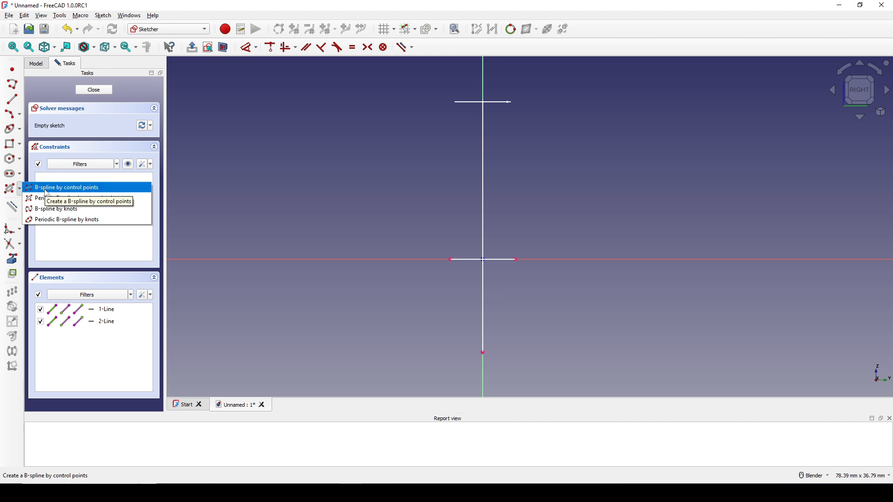
{"action": "left_click", "coordinate": [47, 187]}
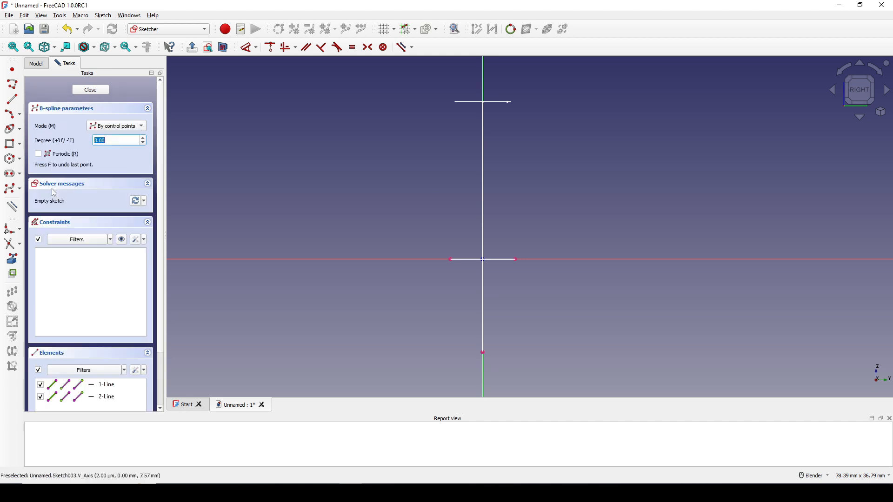
{"action": "left_click", "coordinate": [445, 98]}
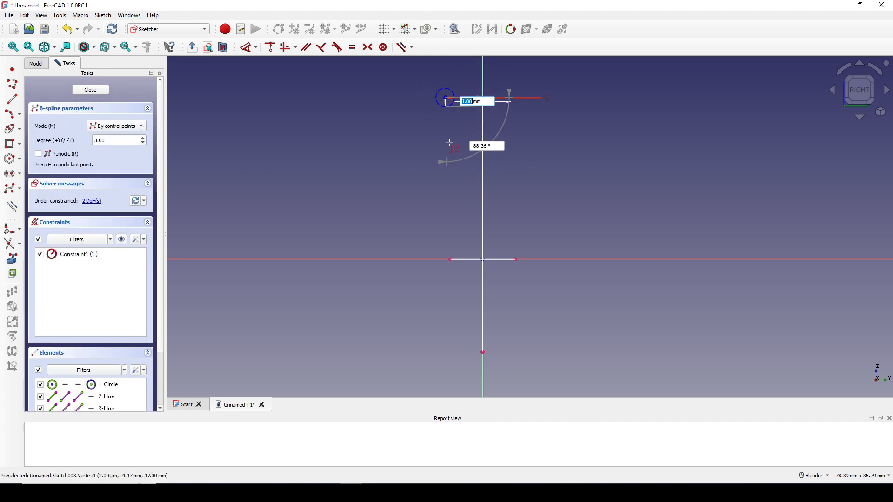
{"action": "left_click", "coordinate": [442, 273]}
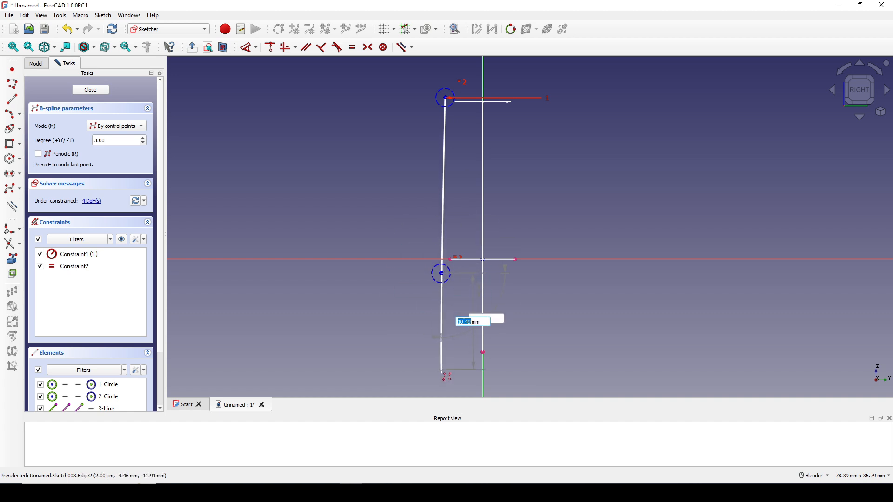
{"action": "left_click", "coordinate": [456, 357]}
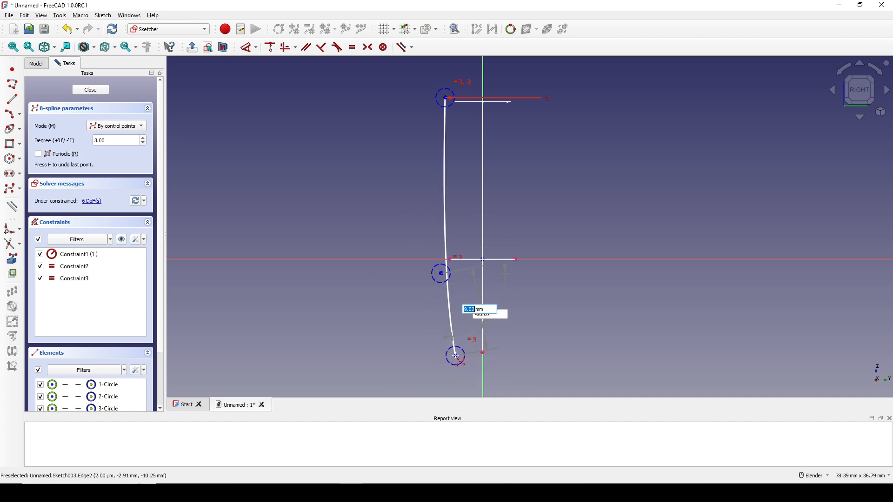
{"action": "left_click", "coordinate": [505, 360]}
{"action": "left_click", "coordinate": [518, 271]}
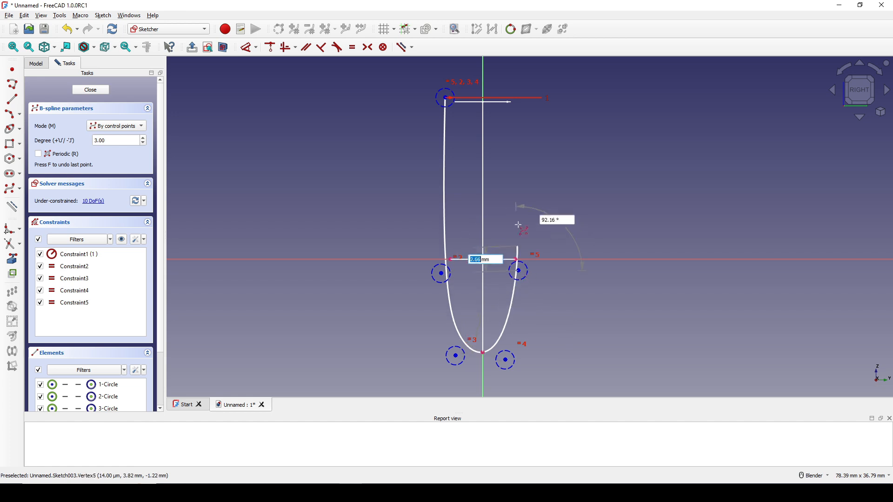
{"action": "left_click", "coordinate": [515, 100]}
{"action": "right_click", "coordinate": [515, 100]}
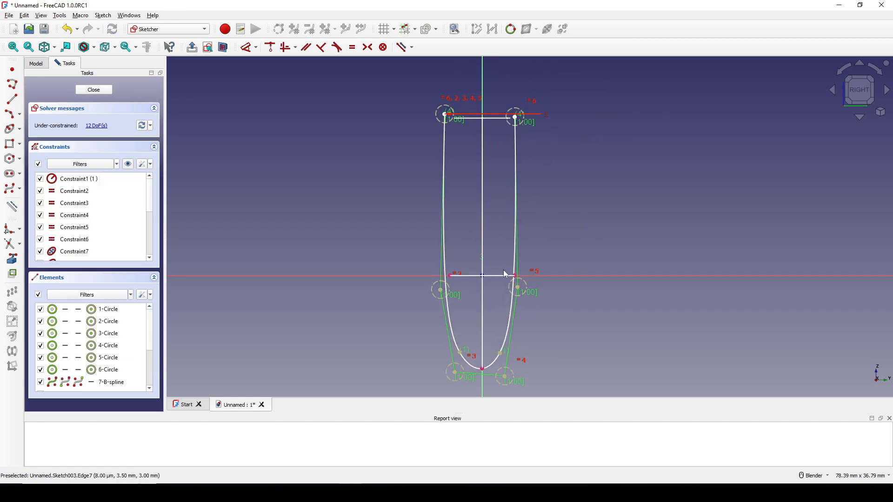
Step: Constrain the two upper endpoints of the U-shaped B-spline symmetric about the vertical axis
{"action": "scroll", "coordinate": [495, 288], "scroll_direction": "up", "scroll_amount": 3}
{"action": "scroll", "coordinate": [500, 255], "scroll_direction": "down", "scroll_amount": 2}
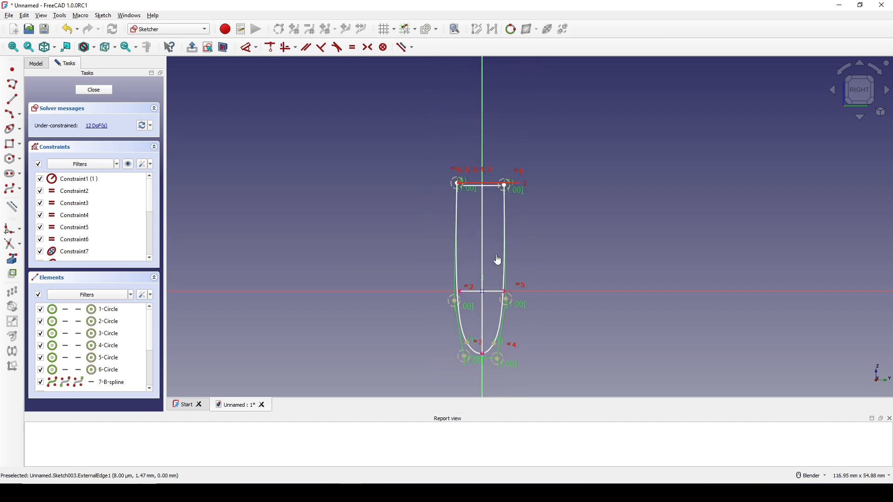
{"action": "key", "text": "s"}
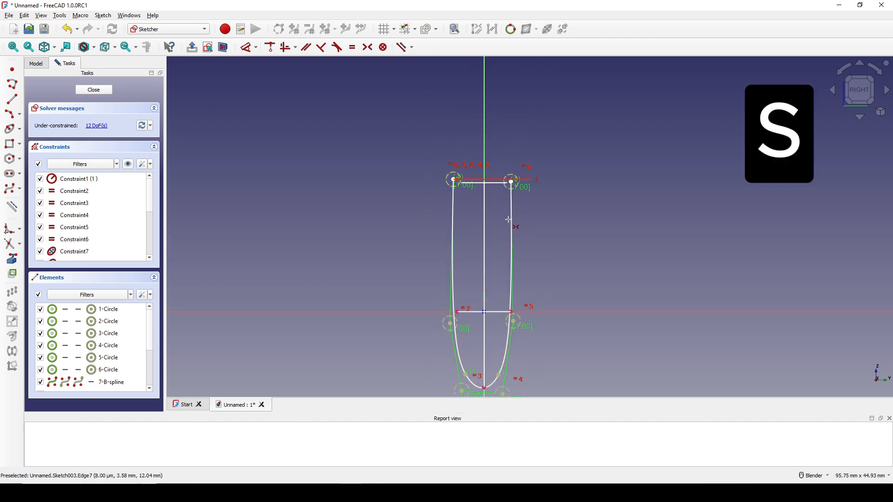
{"action": "left_click", "coordinate": [454, 179]}
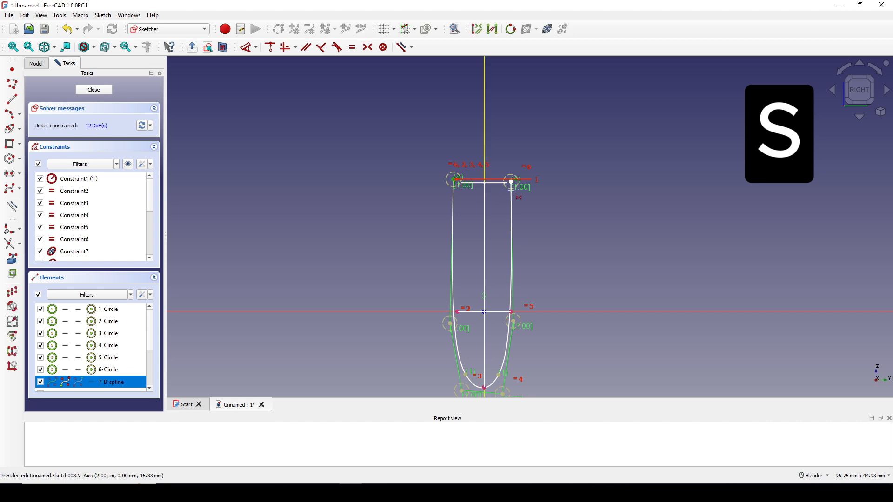
{"action": "left_click", "coordinate": [511, 181]}
{"action": "left_click", "coordinate": [486, 159]}
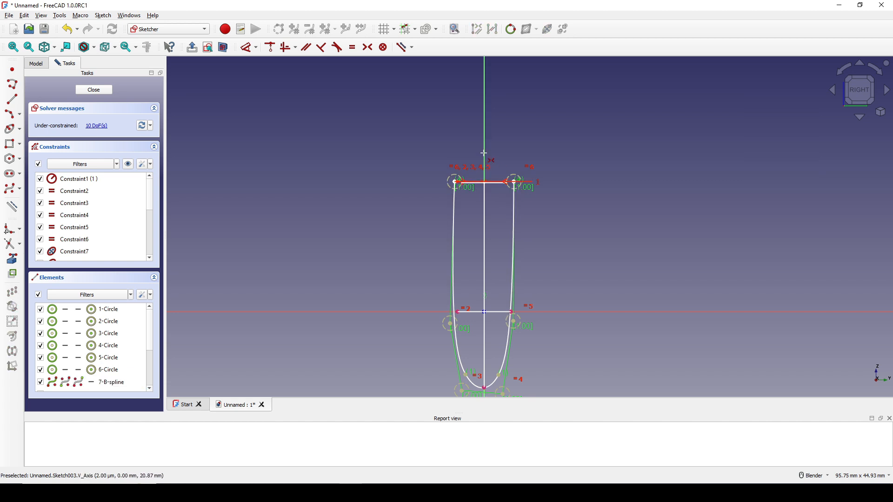
Step: Constrain the two control points beside the ellipse's ends symmetric about the vertical axis
{"action": "left_click", "coordinate": [450, 324]}
{"action": "left_click", "coordinate": [513, 321]}
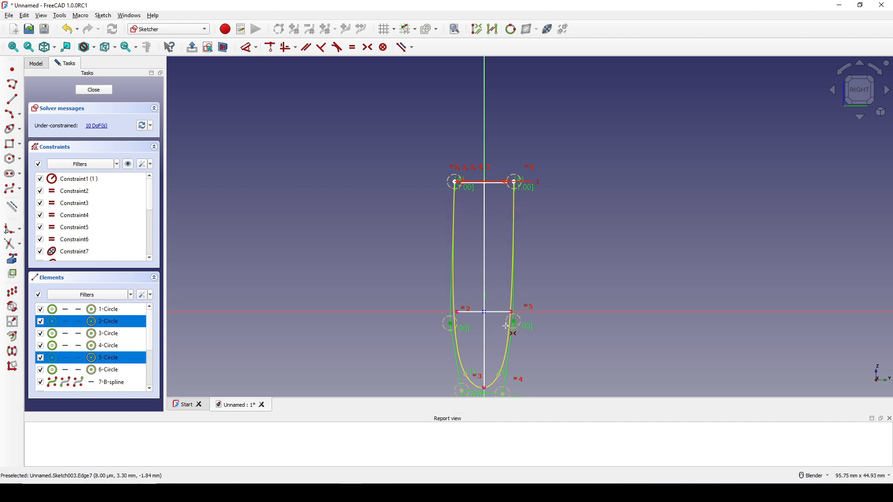
{"action": "left_click", "coordinate": [485, 160]}
{"action": "scroll", "coordinate": [470, 289], "scroll_direction": "up", "scroll_amount": 2}
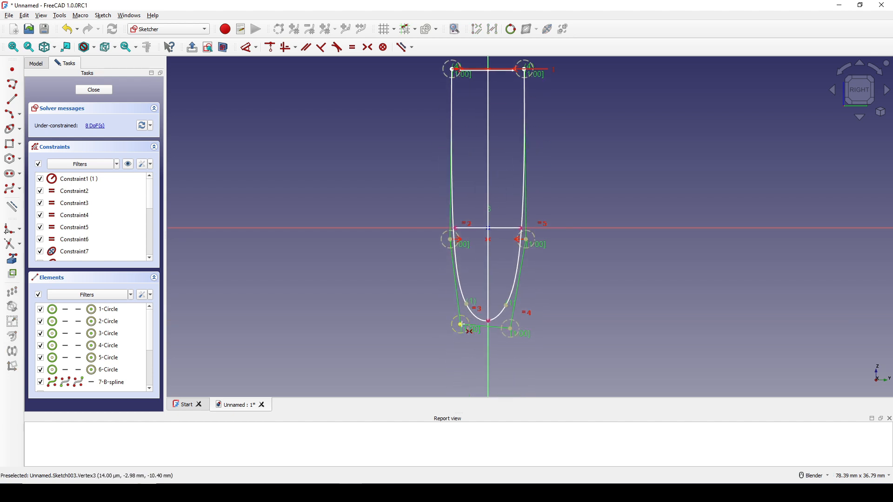
Step: Constrain the two lowest control points of the U-shaped B-spline symmetric about the vertical axis
{"action": "left_click", "coordinate": [460, 324]}
{"action": "left_click", "coordinate": [511, 330]}
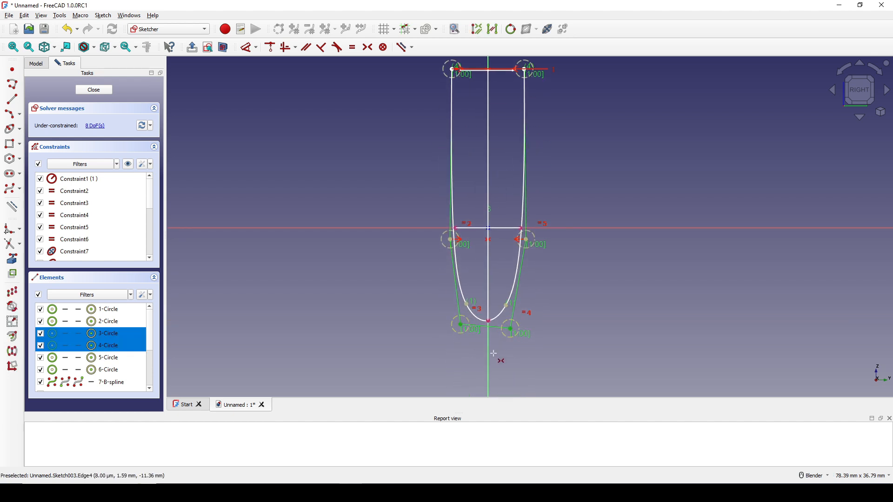
{"action": "left_click", "coordinate": [487, 363]}
{"action": "key", "text": "s"}
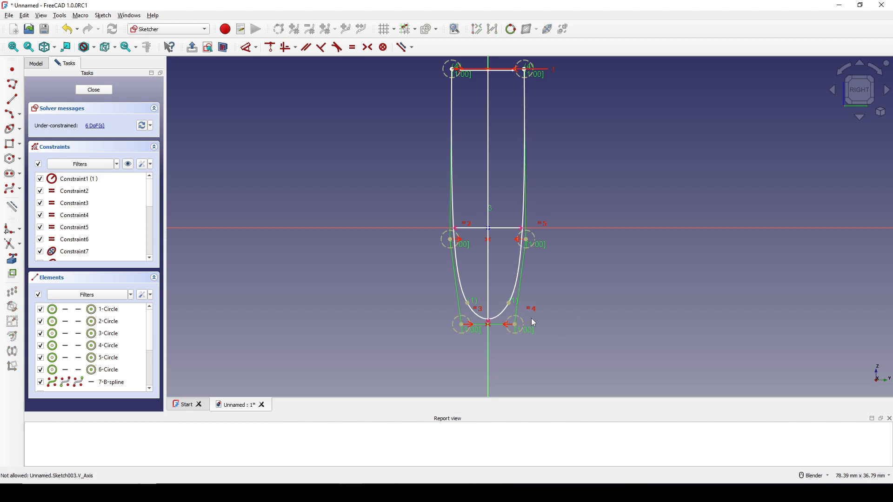
Step: Constrain the lowest point of the ring path's arc to lie on the U-shaped B-spline
{"action": "scroll", "coordinate": [484, 347], "scroll_direction": "up", "scroll_amount": 2}
{"action": "middle_click_drag", "start_coordinate": [481, 341], "coordinate": [480, 344], "text": "shift"}
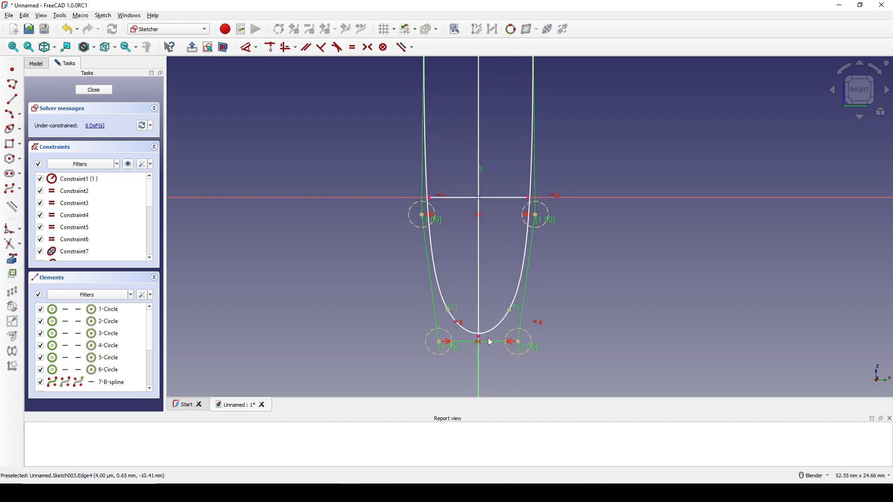
{"action": "left_click", "coordinate": [486, 339]}
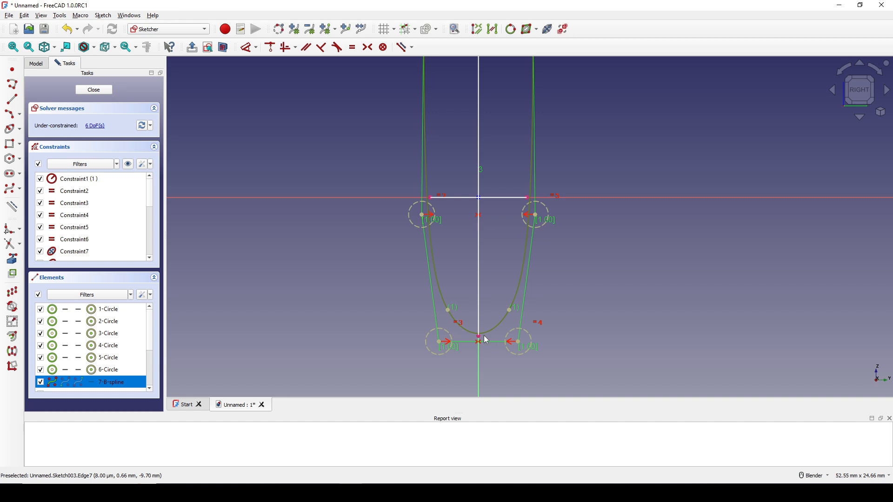
{"action": "left_click", "coordinate": [478, 337]}
{"action": "key", "text": "c"}
Step: Constrain one end of the ellipse's linked edge to lie on the U-shaped B-spline
{"action": "middle_click_drag", "start_coordinate": [474, 263], "coordinate": [471, 300], "text": "shift"}
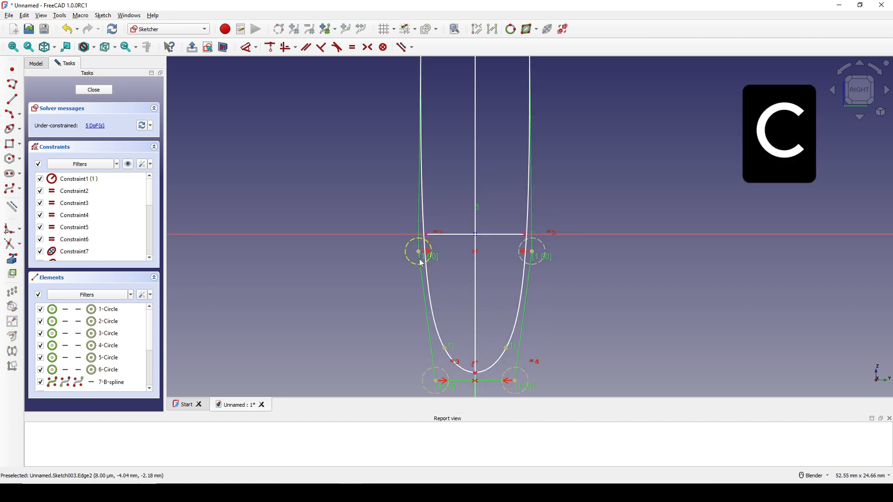
{"action": "left_click", "coordinate": [423, 216]}
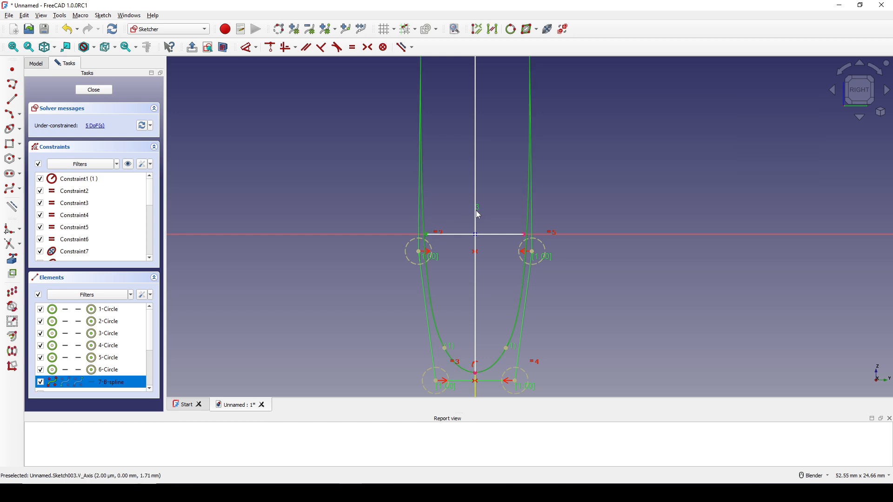
{"action": "key", "text": "c"}
Step: Dimension the distance between the two upper endpoints of the U-shaped B-spline as 9 mm
{"action": "scroll", "coordinate": [468, 213], "scroll_direction": "down", "scroll_amount": 3}
{"action": "middle_click_drag", "start_coordinate": [466, 113], "coordinate": [465, 225], "text": "shift"}
{"action": "scroll", "coordinate": [464, 225], "scroll_direction": "up", "scroll_amount": 1}
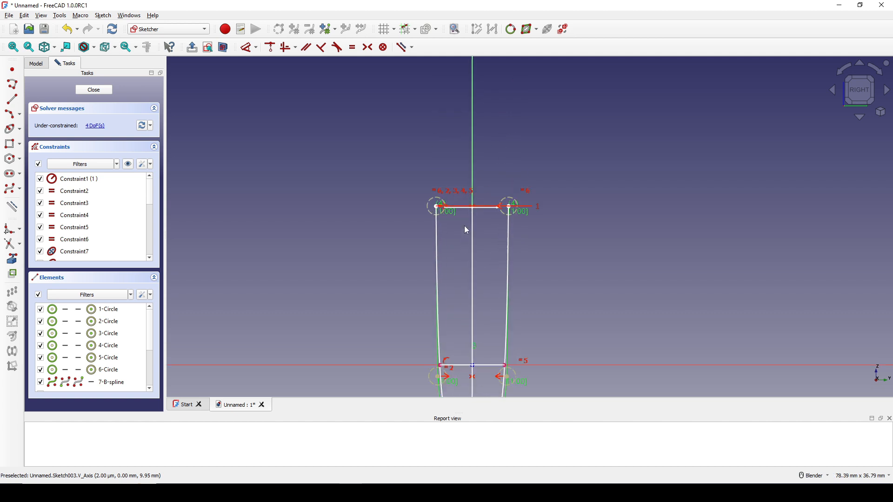
{"action": "scroll", "coordinate": [460, 216], "scroll_direction": "up", "scroll_amount": 2}
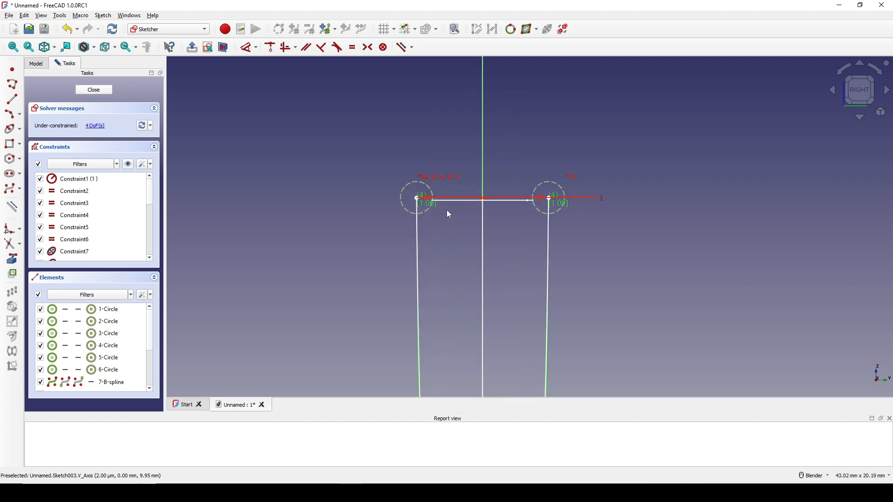
{"action": "left_click", "coordinate": [417, 199]}
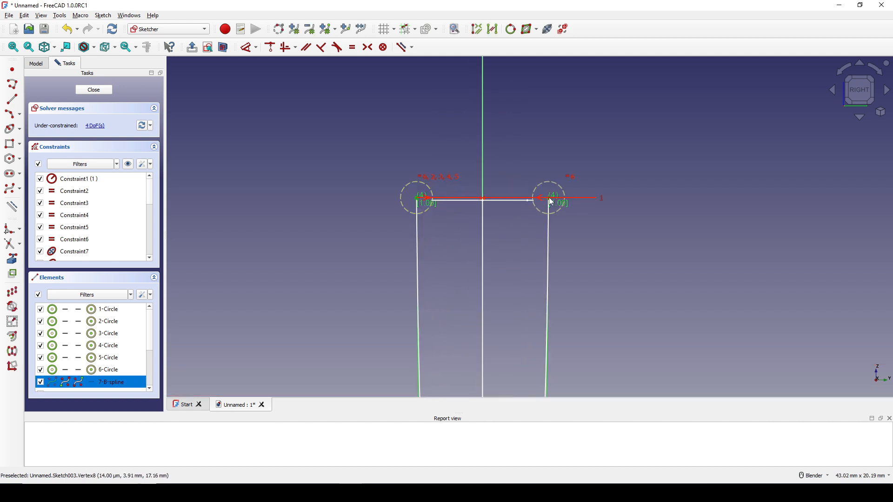
{"action": "left_click", "coordinate": [552, 200]}
{"action": "key", "text": "d"}
{"action": "left_click", "coordinate": [524, 123]}
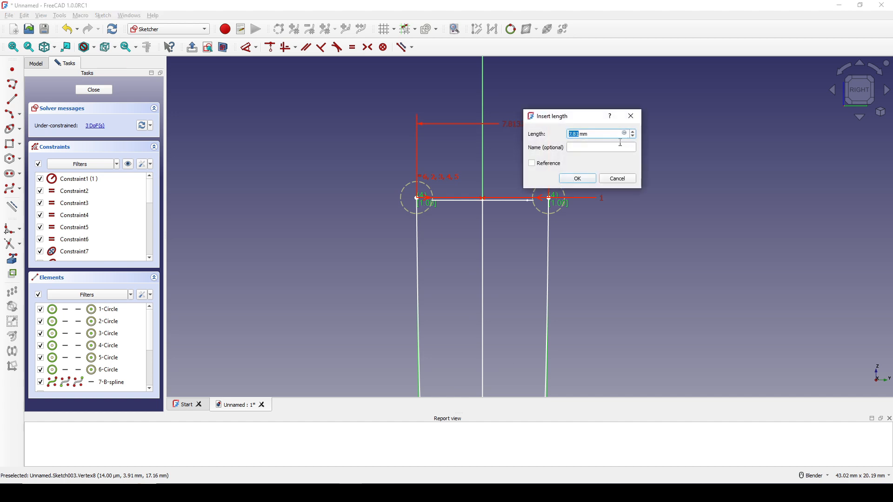
{"action": "left_click", "coordinate": [587, 181]}
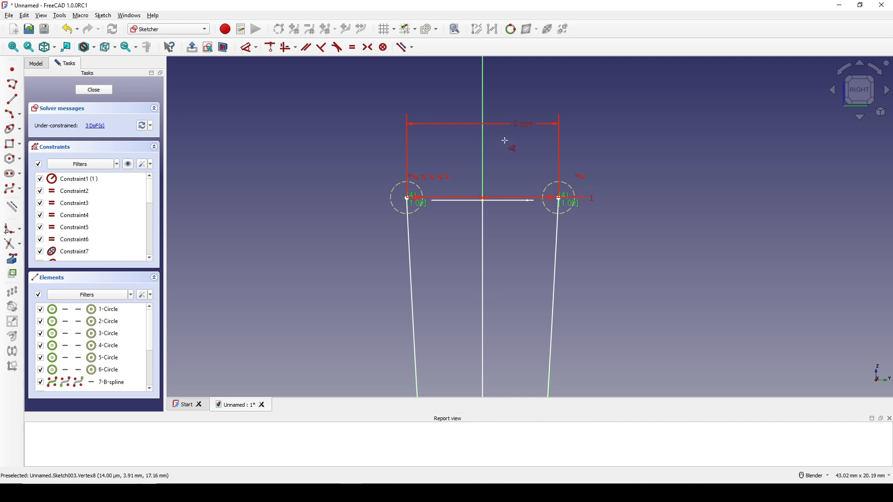
Step: Set the distance between the B-spline's upper endpoints to 8 mm
{"action": "double_click", "coordinate": [517, 124]}
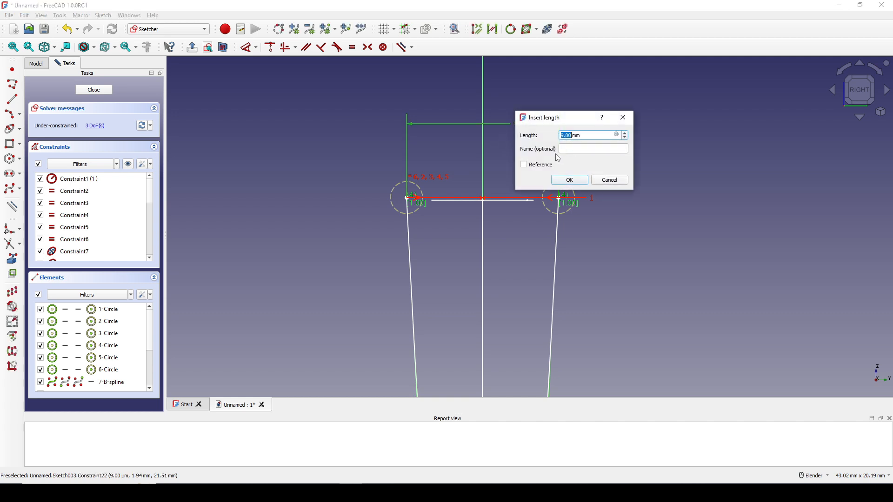
{"action": "type", "text": "8"}
{"action": "key", "text": "Return"}
Step: Dimension the distance between the two lowest control points of the B-spline as 5 mm
{"action": "scroll", "coordinate": [563, 234], "scroll_direction": "down", "scroll_amount": 3}
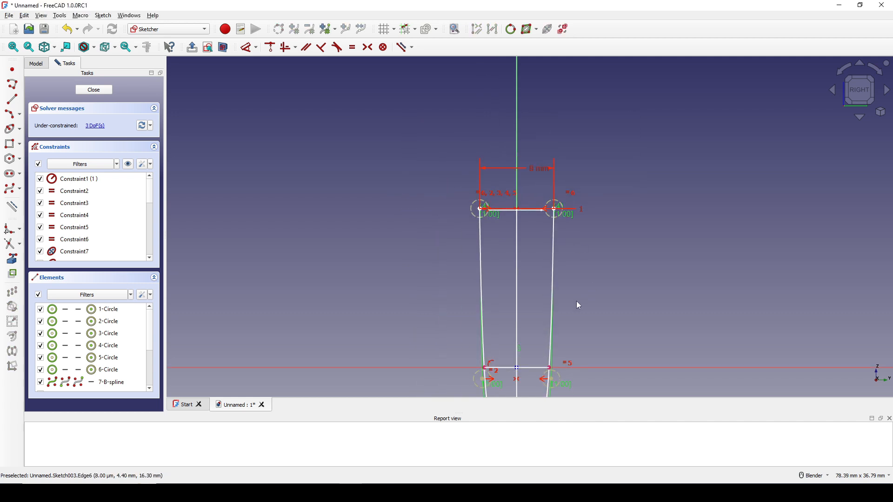
{"action": "middle_click_drag", "start_coordinate": [577, 301], "coordinate": [576, 196], "text": "shift"}
{"action": "scroll", "coordinate": [576, 228], "scroll_direction": "up", "scroll_amount": 1}
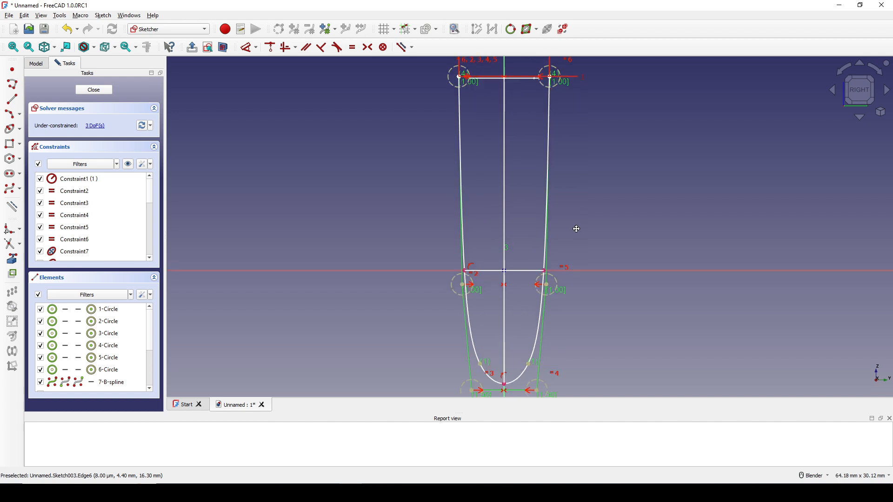
{"action": "scroll", "coordinate": [575, 228], "scroll_direction": "down", "scroll_amount": 1}
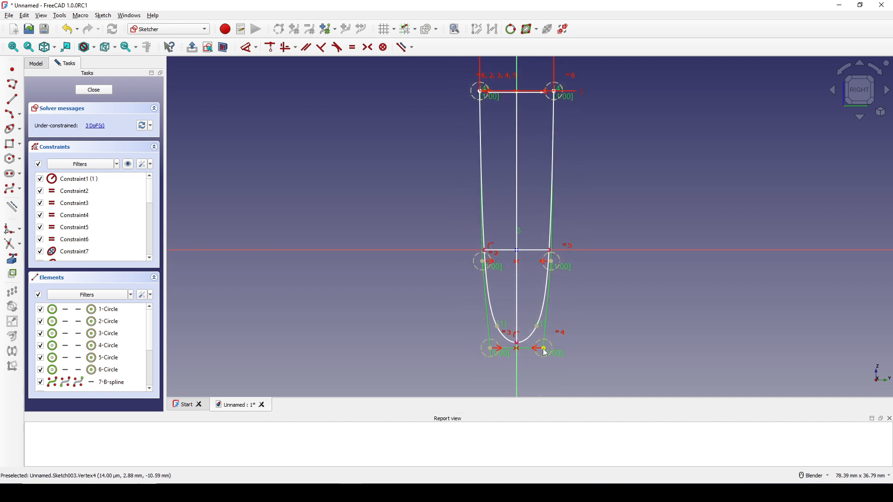
{"action": "left_click_drag", "start_coordinate": [543, 349], "coordinate": [542, 349]}
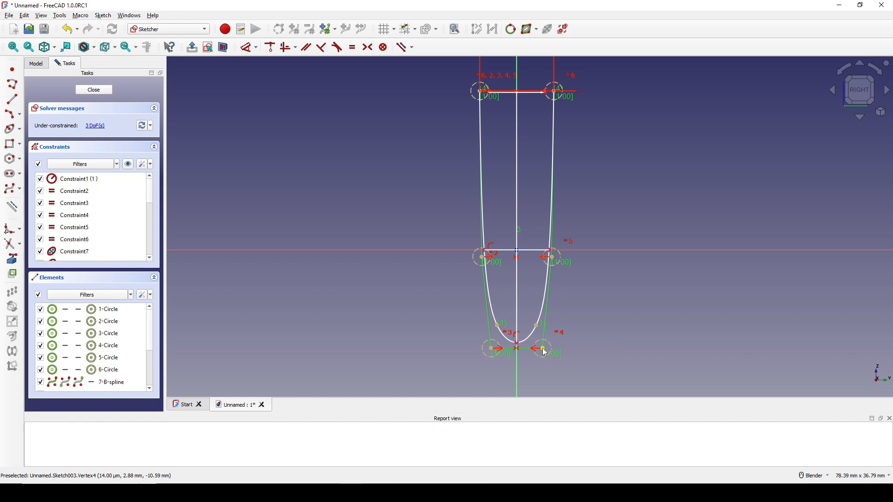
{"action": "left_click", "coordinate": [543, 349]}
{"action": "left_click", "coordinate": [494, 354]}
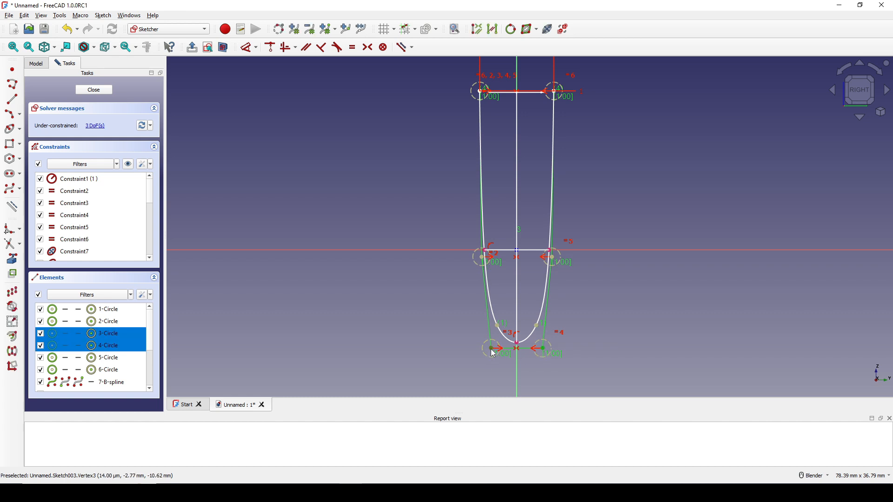
{"action": "key", "text": "d"}
{"action": "left_click", "coordinate": [501, 386]}
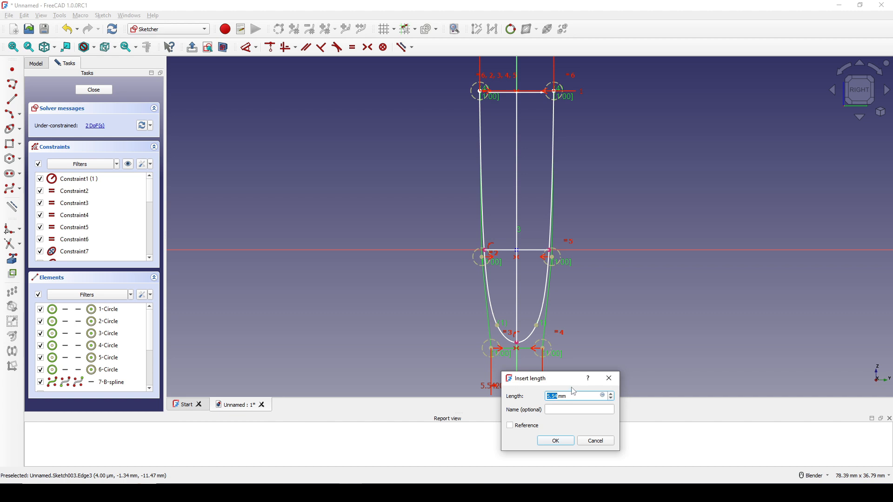
{"action": "type", "text": "5"}
{"action": "left_click", "coordinate": [568, 444]}
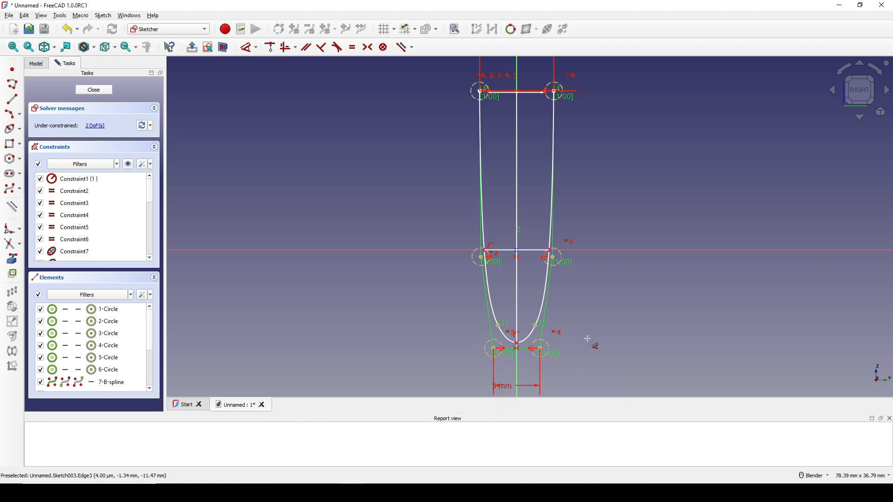
Step: Close the side profile sketch and rename Sketch003 as Path2
{"action": "middle_click_drag", "start_coordinate": [610, 255], "coordinate": [594, 283], "text": "shift"}
{"action": "scroll", "coordinate": [587, 235], "scroll_direction": "down", "scroll_amount": 2}
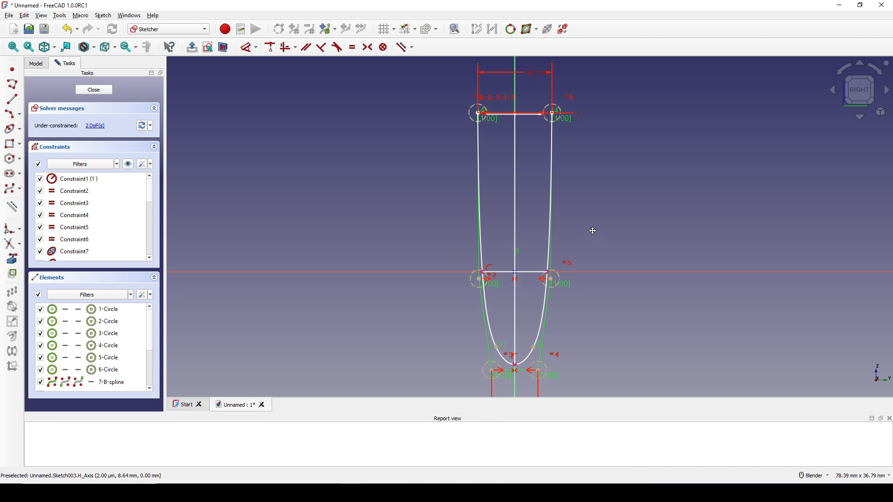
{"action": "left_click", "coordinate": [94, 89]}
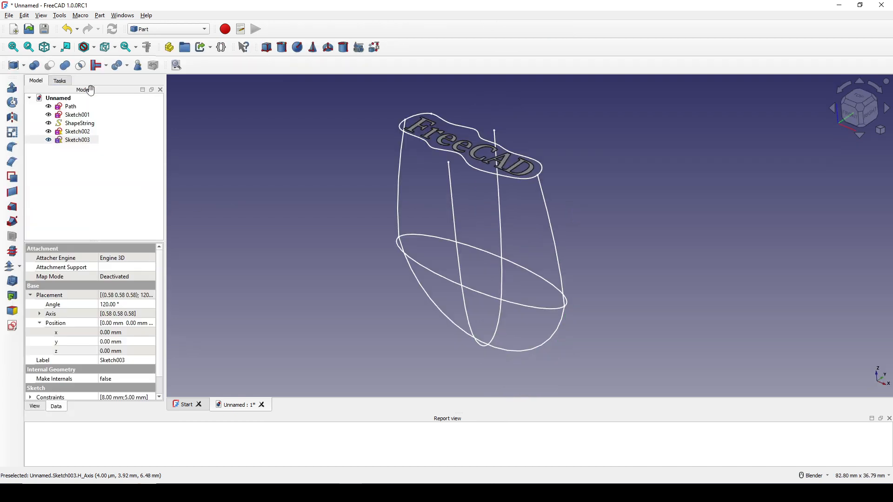
{"action": "mouse_move", "coordinate": [532, 285]}
{"action": "middle_mouse_down"}
{"action": "mouse_move", "coordinate": [624, 266]}
{"action": "mouse_move", "coordinate": [600, 257]}
{"action": "mouse_move", "coordinate": [529, 281]}
{"action": "middle_mouse_up"}
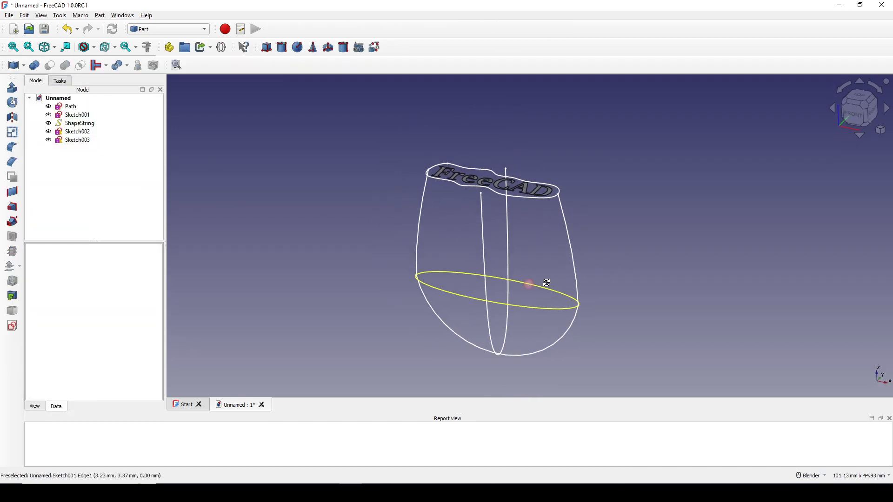
{"action": "left_click", "coordinate": [509, 250]}
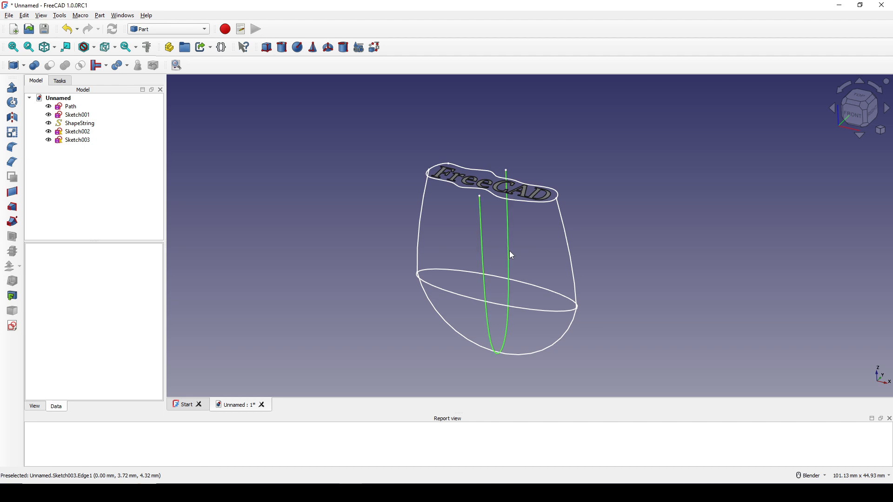
{"action": "right_click", "coordinate": [79, 140]}
{"action": "left_click", "coordinate": [162, 426]}
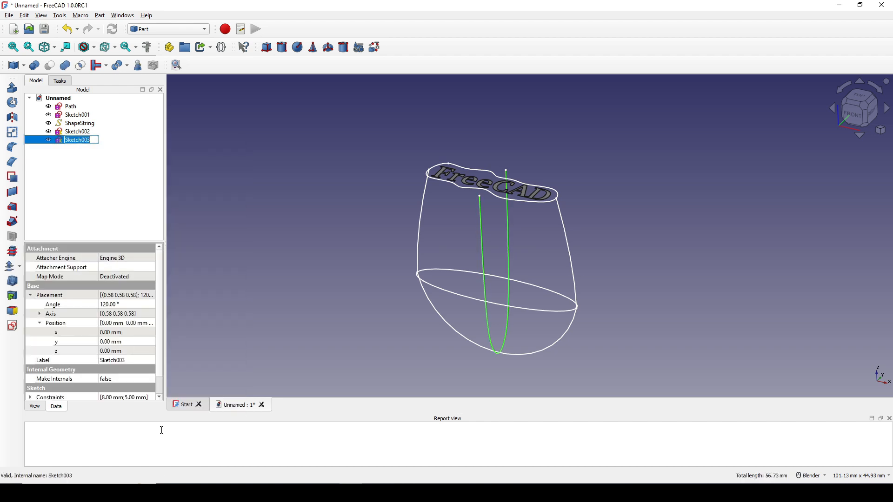
{"action": "type", "text": "Path2"}
{"action": "key", "text": "Return"}
{"action": "left_click", "coordinate": [653, 286]}
Step: Set the point size of the text outline and ellipse sketches, Sketch002 and Sketch001, to 10
{"action": "middle_click_drag", "start_coordinate": [650, 282], "coordinate": [487, 270]}
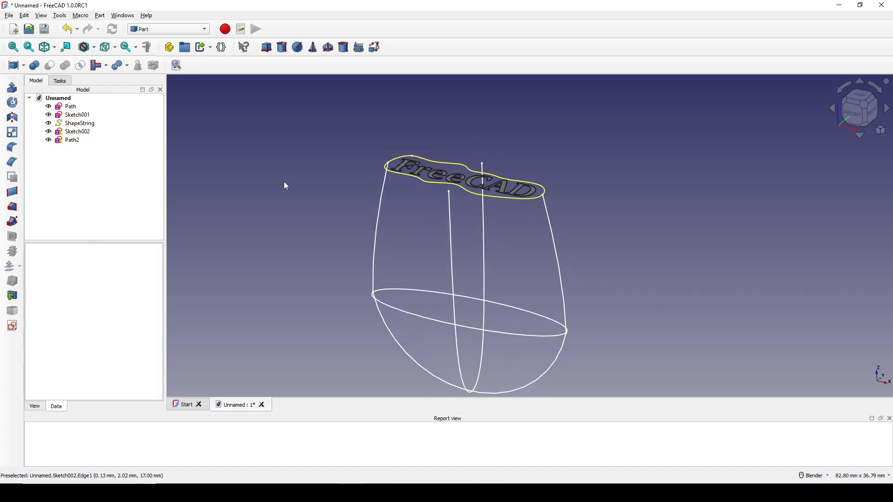
{"action": "left_click", "coordinate": [434, 185]}
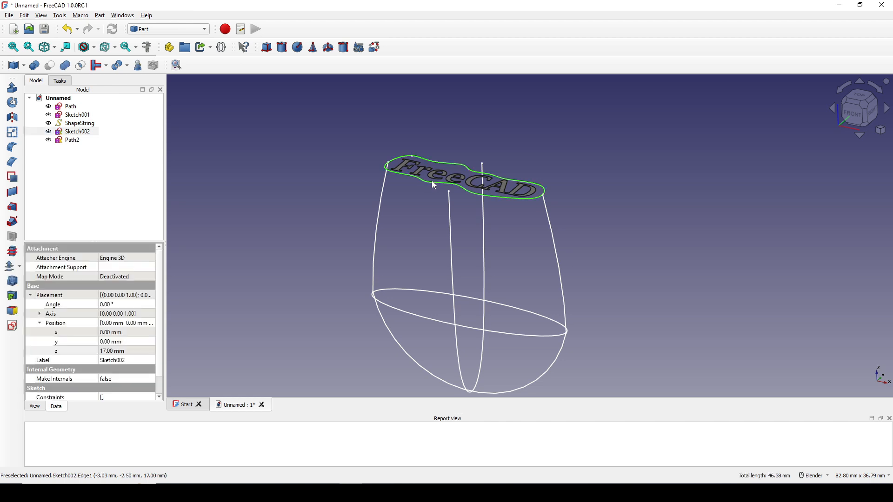
{"action": "left_click", "coordinate": [412, 315], "text": "ctrl"}
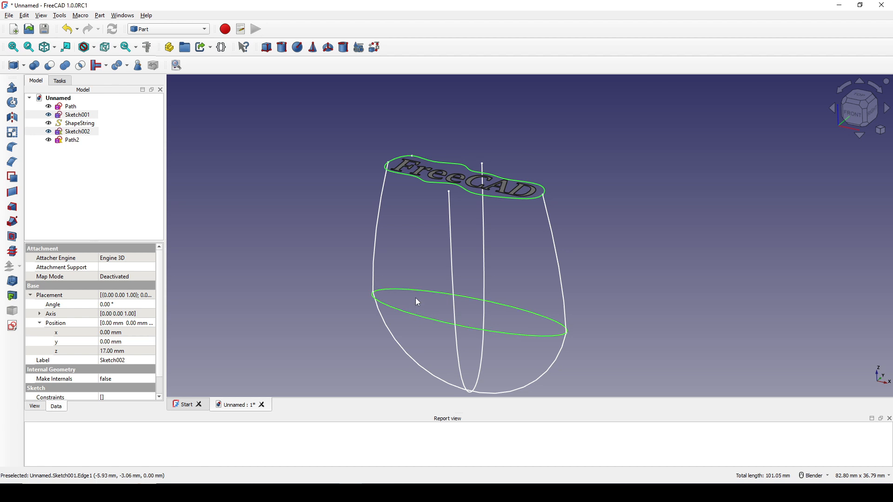
{"action": "left_click", "coordinate": [36, 407]}
{"action": "scroll", "coordinate": [57, 362], "scroll_direction": "down", "scroll_amount": 3}
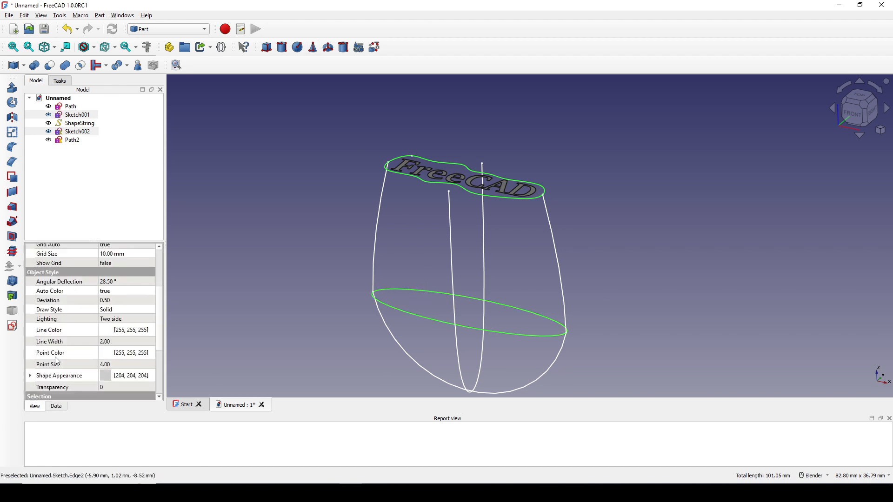
{"action": "scroll", "coordinate": [56, 361], "scroll_direction": "down", "scroll_amount": 1}
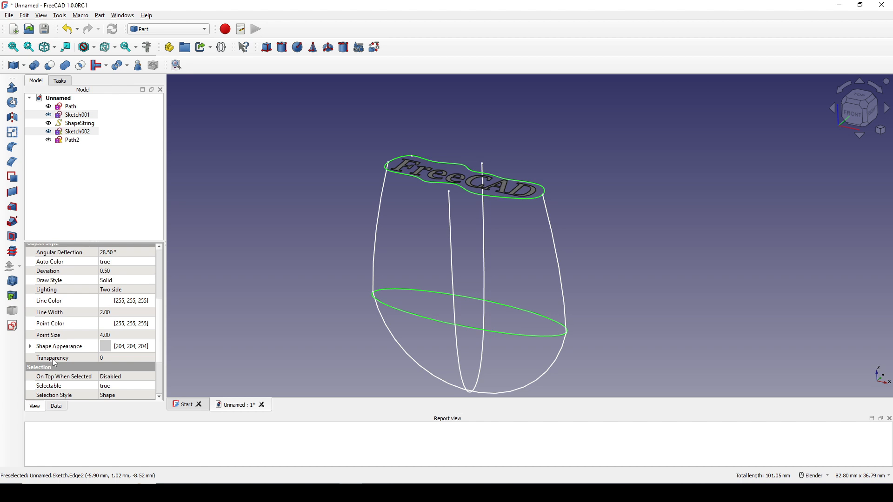
{"action": "left_click", "coordinate": [93, 336]}
{"action": "left_click", "coordinate": [111, 336]}
{"action": "type", "text": "1"}
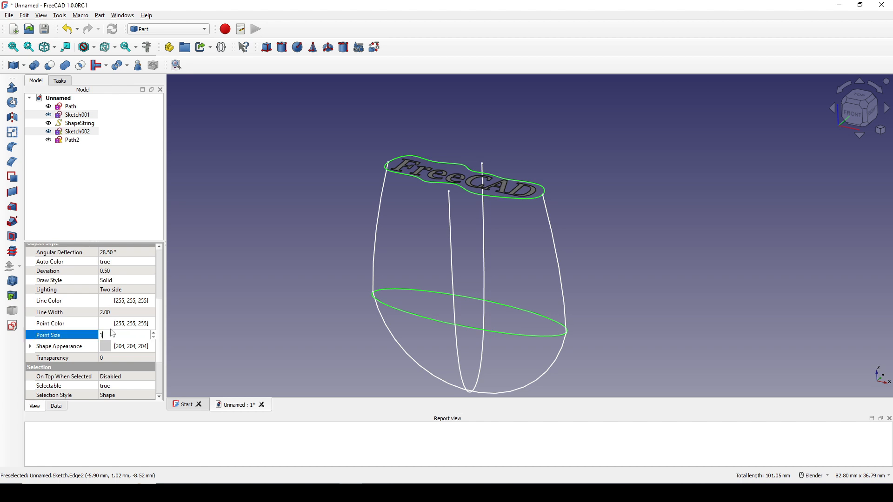
{"action": "type", "text": "0"}
{"action": "key", "text": "Return"}
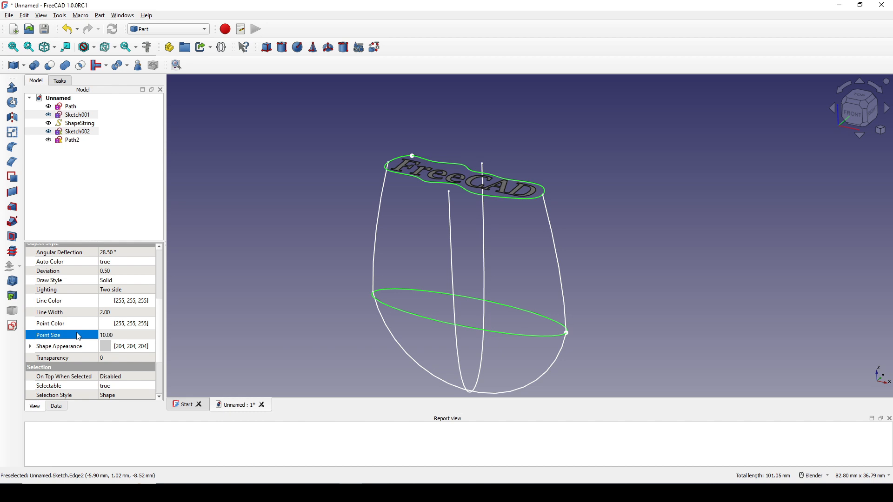
Step: Mark the vertices of the ellipse and the text outline with arrows and a freehand line on a screen capture
{"action": "middle_click_drag", "start_coordinate": [490, 252], "coordinate": [580, 287]}
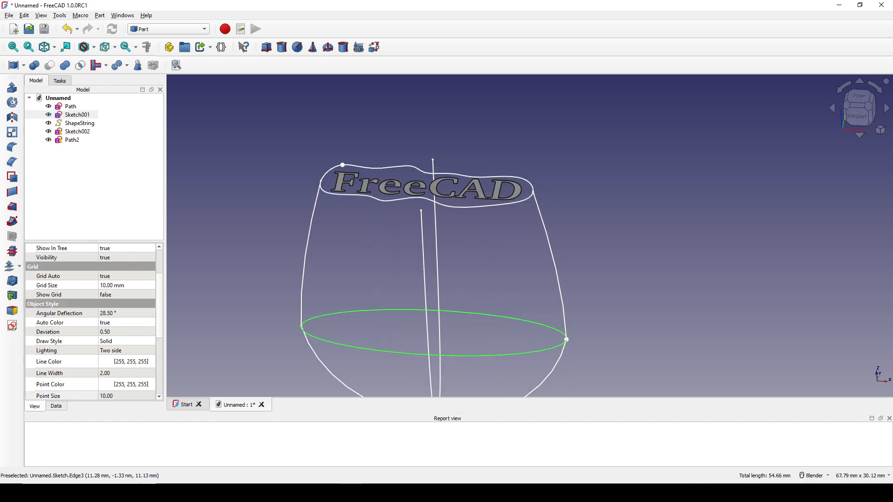
{"action": "left_click", "coordinate": [762, 492]}
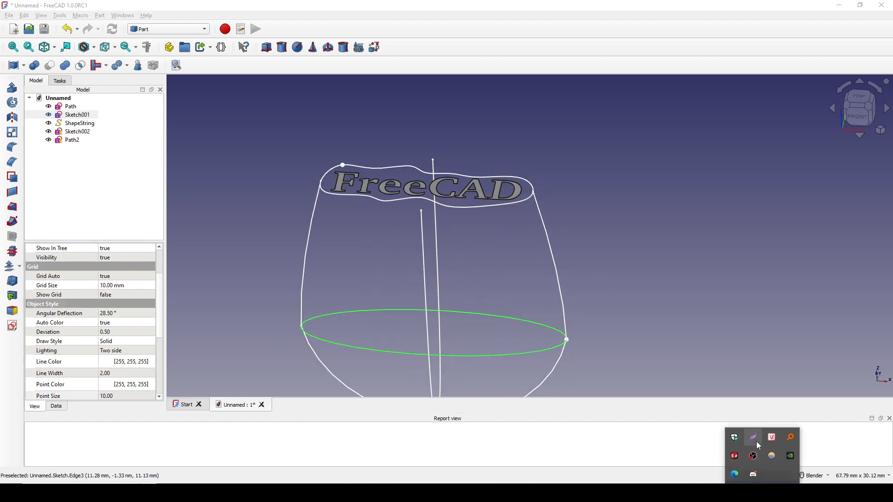
{"action": "left_click", "coordinate": [753, 456]}
{"action": "mouse_move", "coordinate": [244, 117]}
{"action": "left_mouse_down"}
{"action": "mouse_move", "coordinate": [622, 393]}
{"action": "mouse_move", "coordinate": [641, 382]}
{"action": "left_mouse_up"}
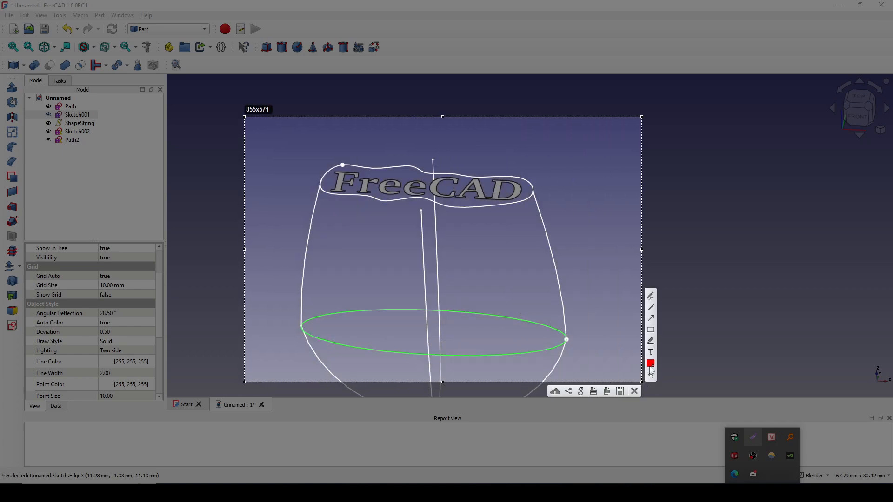
{"action": "left_click_drag", "start_coordinate": [514, 351], "coordinate": [567, 340]}
{"action": "left_click_drag", "start_coordinate": [278, 158], "coordinate": [342, 166]}
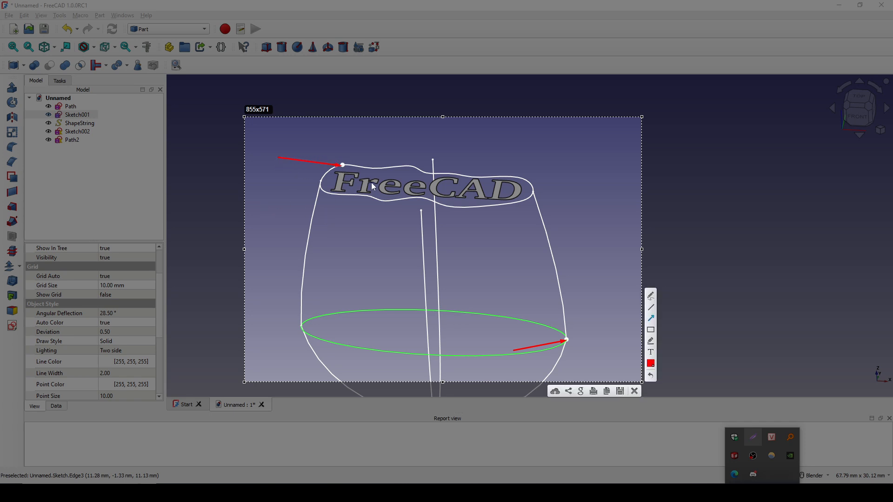
{"action": "left_click", "coordinate": [652, 296]}
{"action": "left_click_drag", "start_coordinate": [342, 165], "coordinate": [534, 194]}
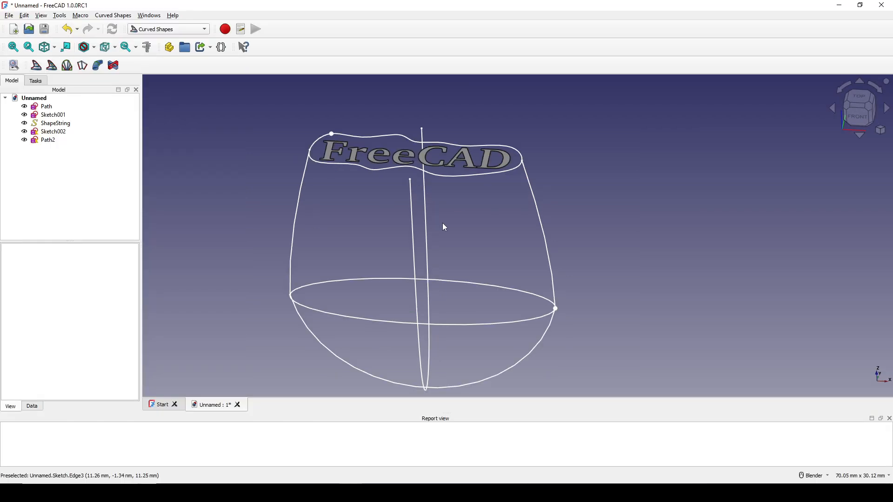
Step: Discretize the text outline edge of Sketch002 with the Curves workbench and select the resulting object's Number property
{"action": "left_click", "coordinate": [346, 164]}
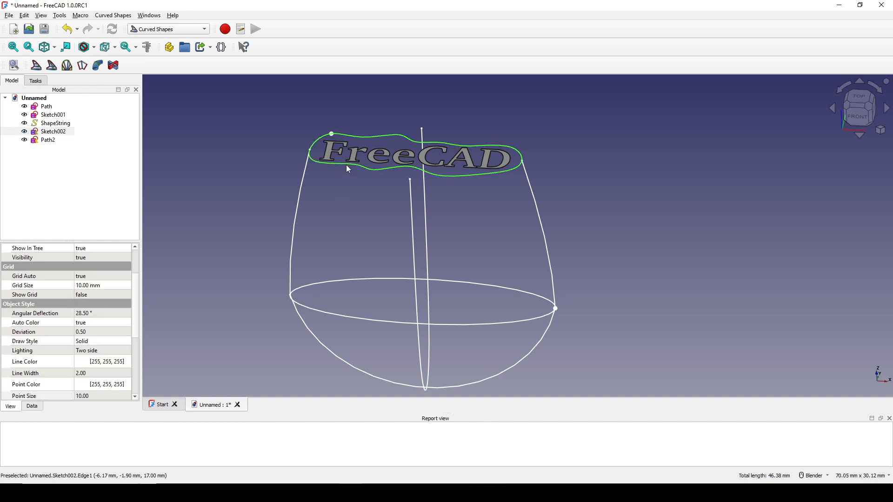
{"action": "left_click", "coordinate": [158, 33]}
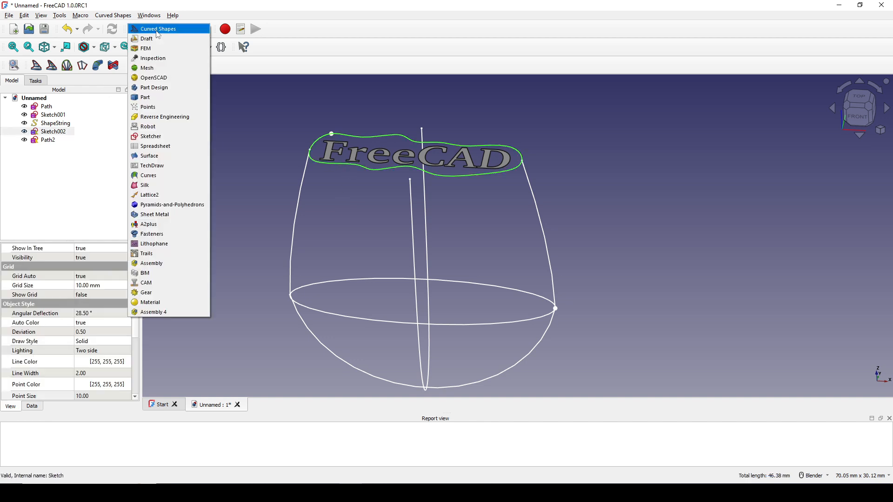
{"action": "left_click", "coordinate": [160, 176]}
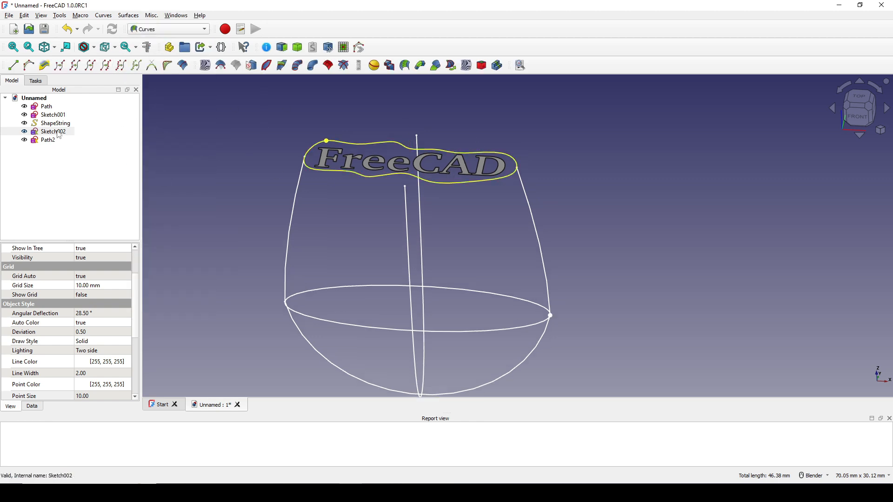
{"action": "left_click", "coordinate": [106, 66]}
{"action": "left_click", "coordinate": [74, 140]}
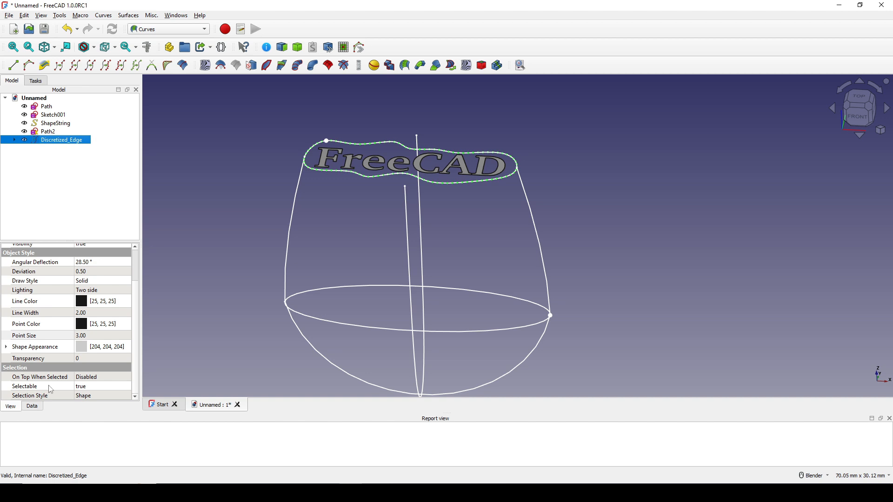
{"action": "left_click", "coordinate": [34, 406]}
{"action": "scroll", "coordinate": [37, 364], "scroll_direction": "down", "scroll_amount": 1}
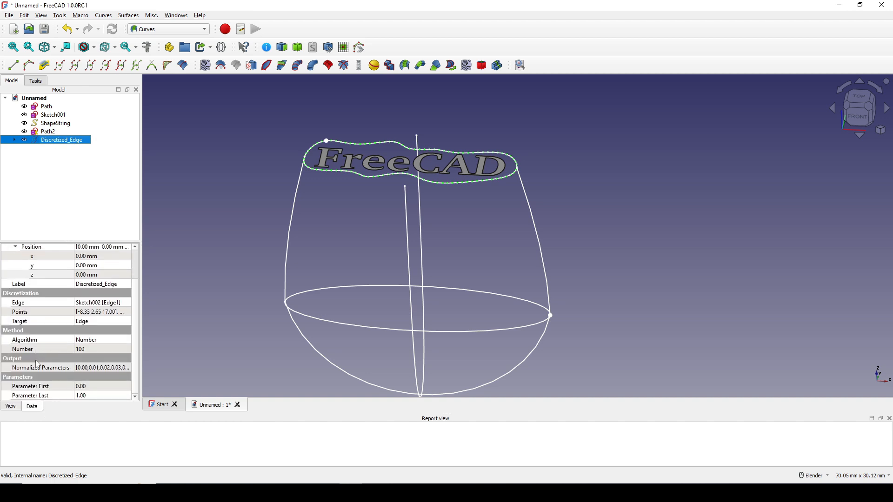
{"action": "left_click", "coordinate": [28, 350]}
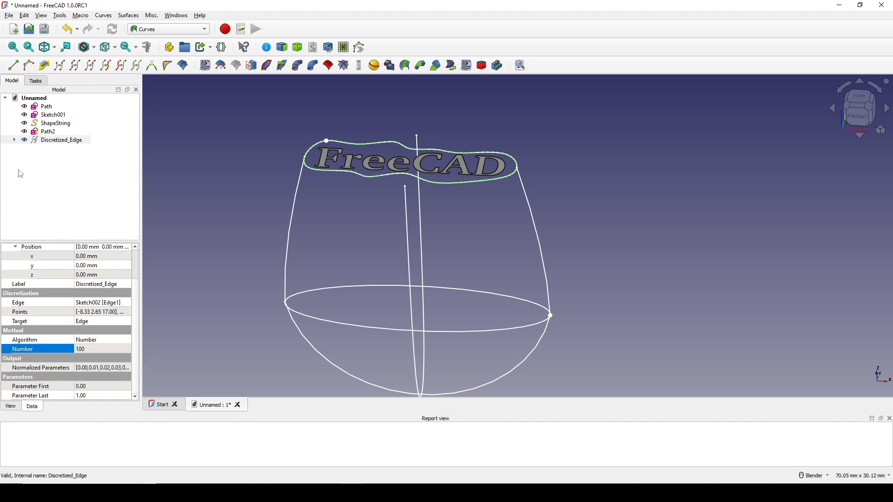
Step: Hide the source Sketch002 nested under the discretized edge so only its points are shown around the text
{"action": "left_click", "coordinate": [15, 140]}
{"action": "left_click", "coordinate": [55, 149]}
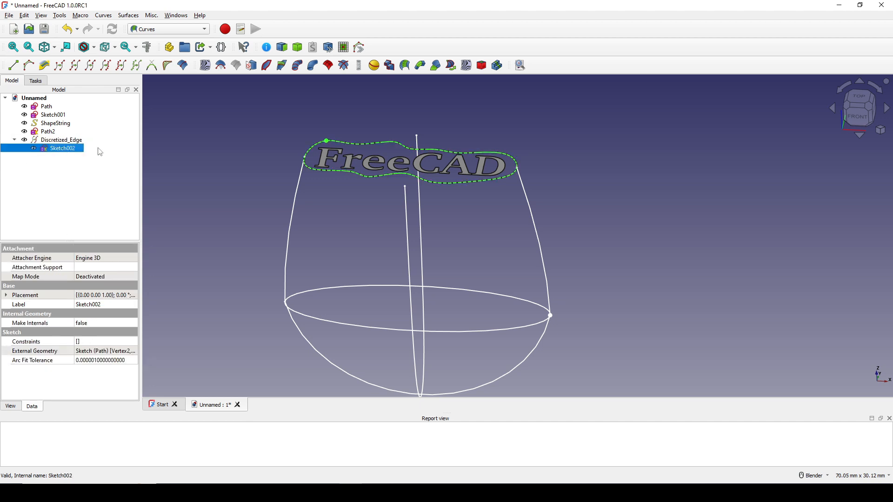
{"action": "key", "text": "space"}
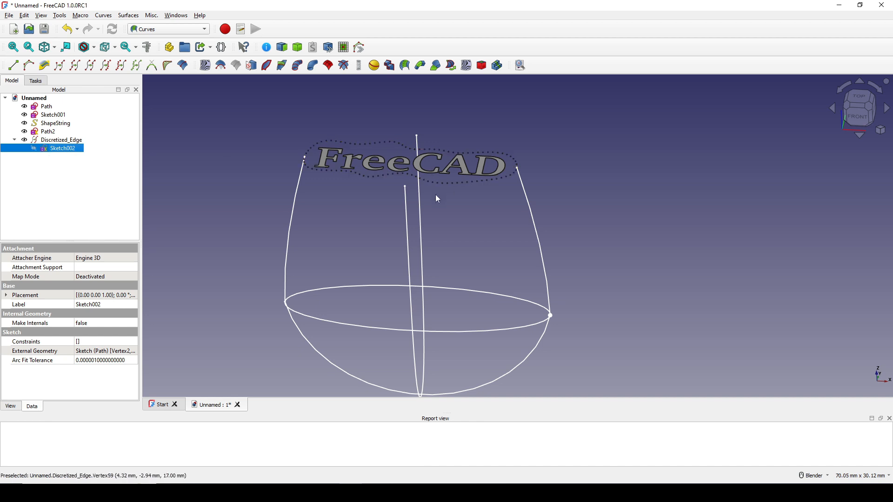
{"action": "mouse_move", "coordinate": [435, 195]}
{"action": "middle_mouse_down"}
{"action": "mouse_move", "coordinate": [374, 208]}
{"action": "mouse_move", "coordinate": [400, 231]}
{"action": "middle_mouse_up"}
{"action": "middle_click_drag", "start_coordinate": [450, 268], "coordinate": [440, 254]}
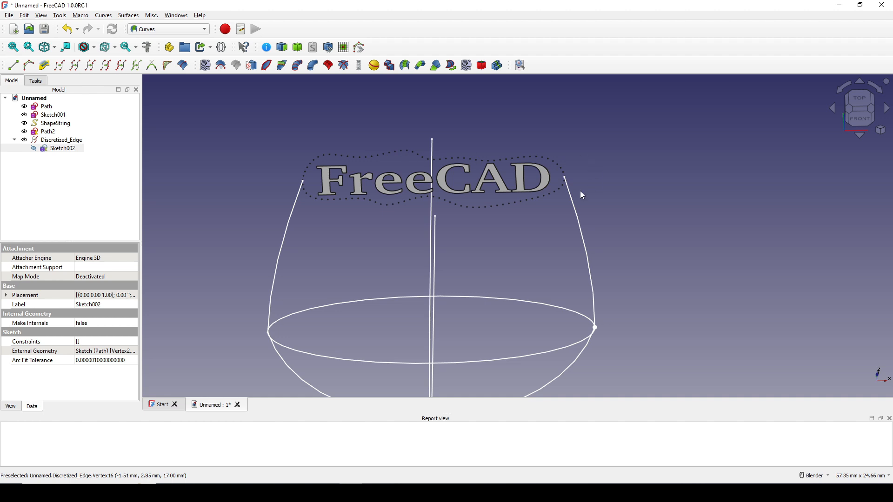
{"action": "middle_click_drag", "start_coordinate": [521, 209], "coordinate": [451, 228]}
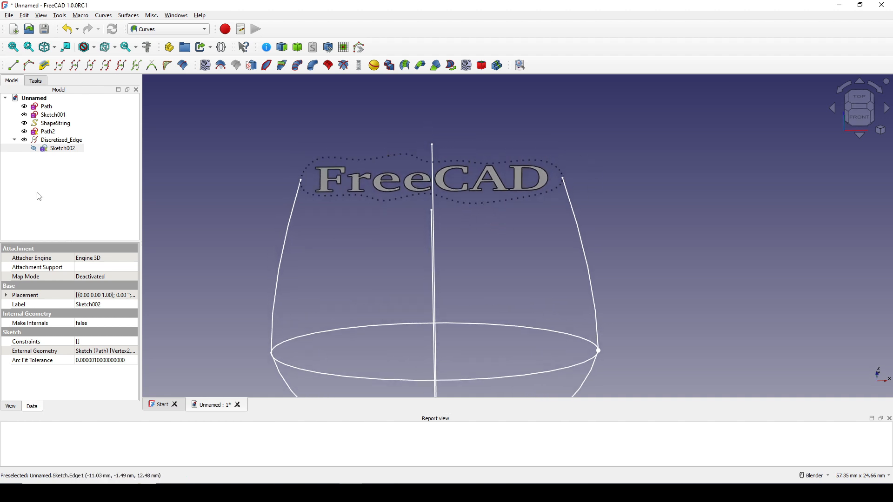
Step: Approximate the discretized edge points to a NURBS curve and inspect the curve's start and end points
{"action": "left_click", "coordinate": [45, 142]}
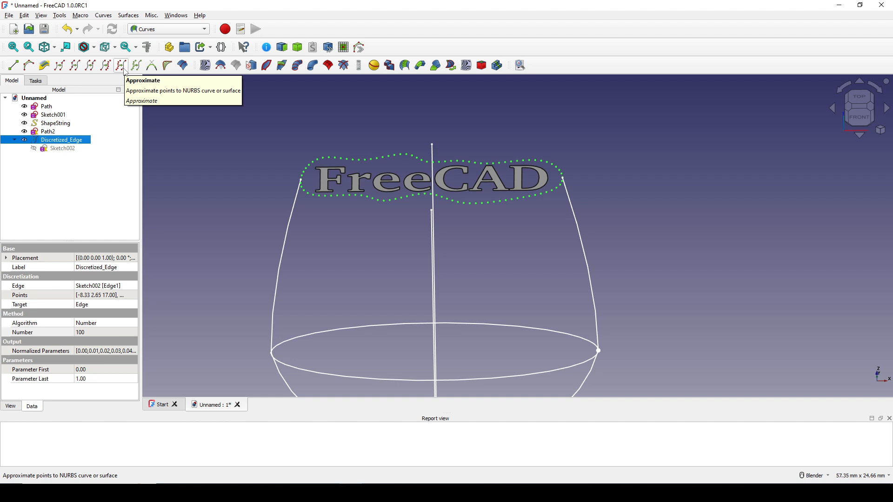
{"action": "left_click", "coordinate": [120, 65]}
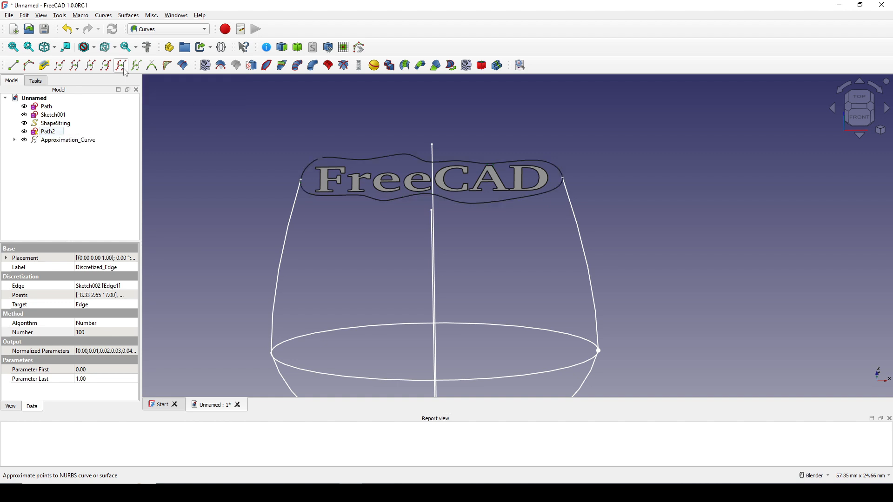
{"action": "left_click", "coordinate": [80, 142]}
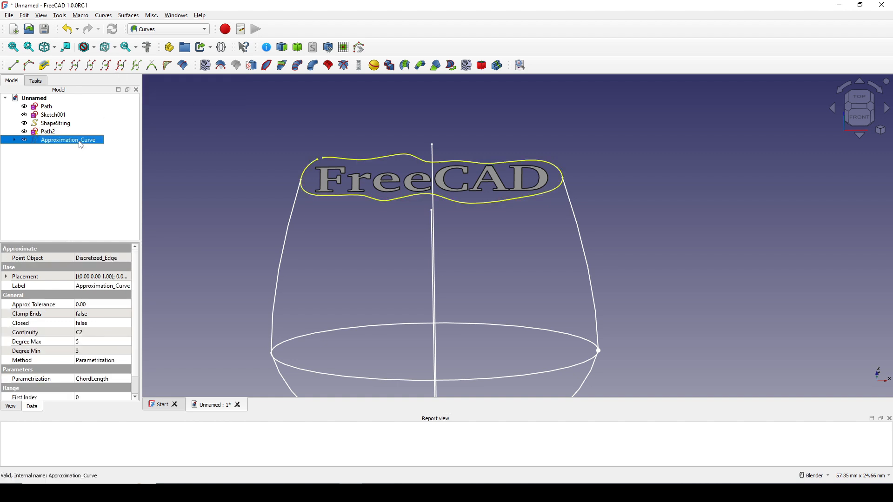
{"action": "scroll", "coordinate": [325, 163], "scroll_direction": "up", "scroll_amount": 5}
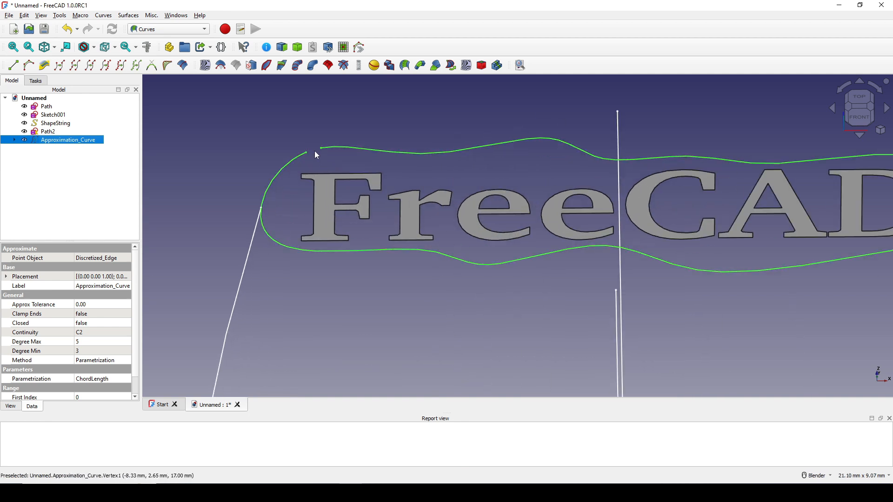
{"action": "scroll", "coordinate": [316, 151], "scroll_direction": "down", "scroll_amount": 3}
{"action": "middle_click_drag", "start_coordinate": [396, 177], "coordinate": [388, 136], "text": "shift"}
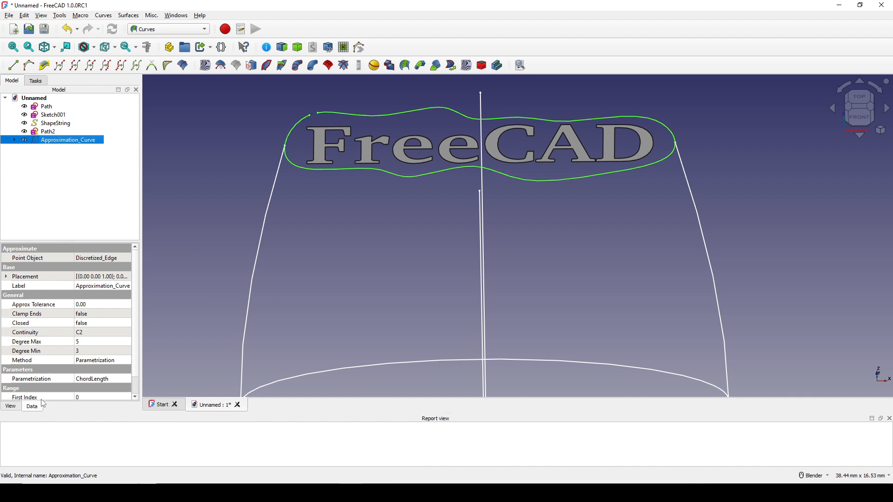
Step: Set the Closed property of the approximation curve to true
{"action": "scroll", "coordinate": [62, 341], "scroll_direction": "down", "scroll_amount": 1}
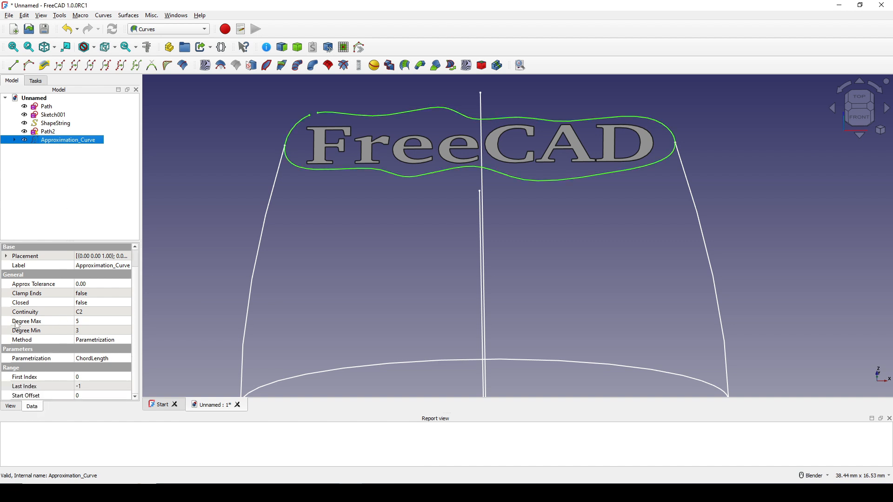
{"action": "left_click", "coordinate": [22, 303]}
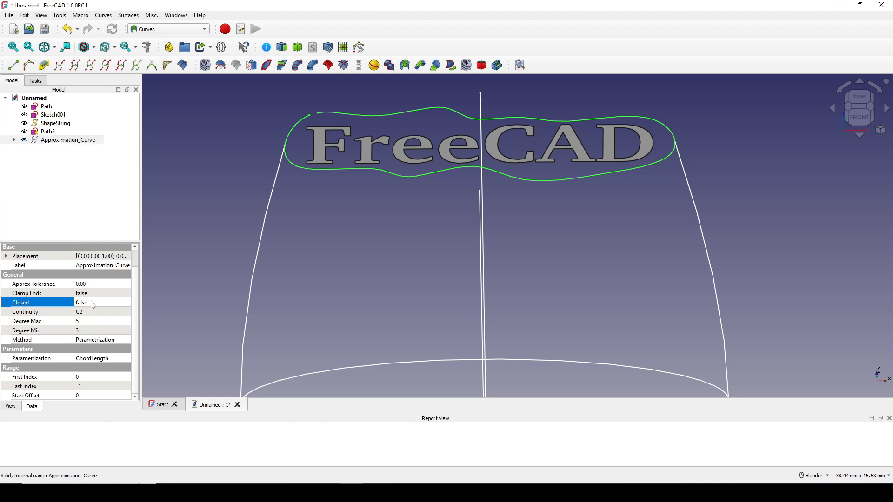
{"action": "left_click_drag", "start_coordinate": [142, 314], "coordinate": [178, 313]}
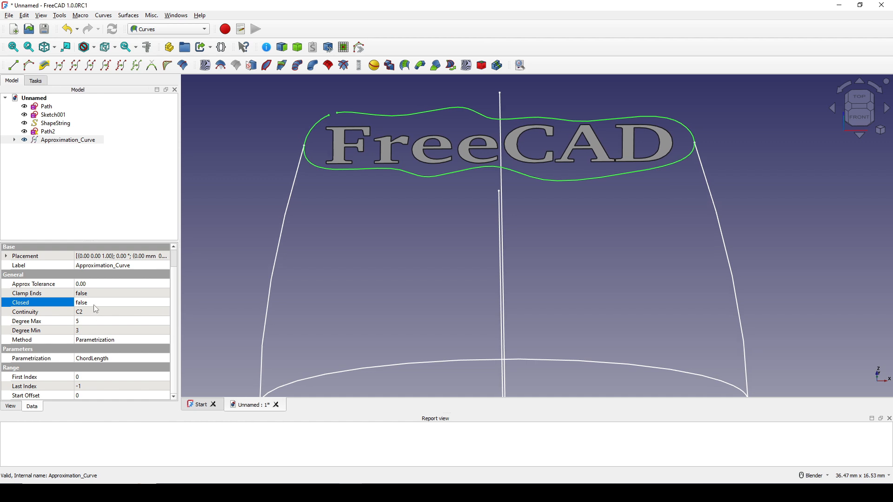
{"action": "left_click", "coordinate": [94, 303]}
{"action": "left_click", "coordinate": [94, 304]}
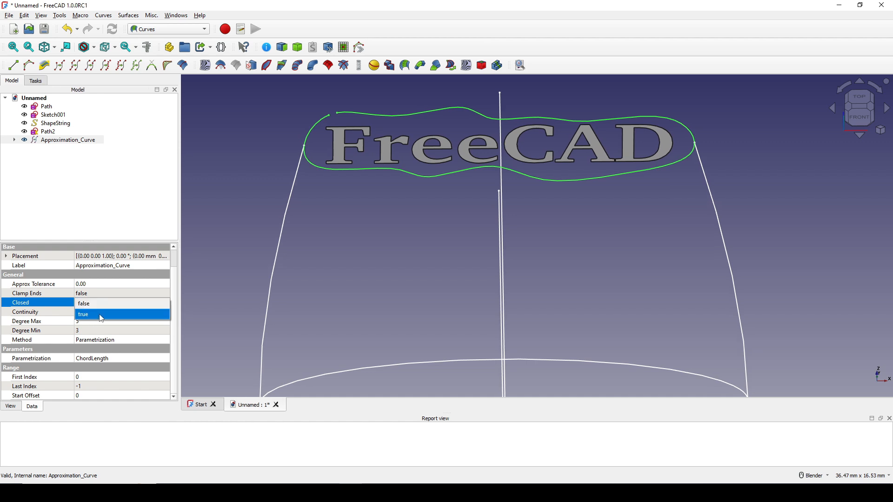
{"action": "left_click", "coordinate": [102, 316]}
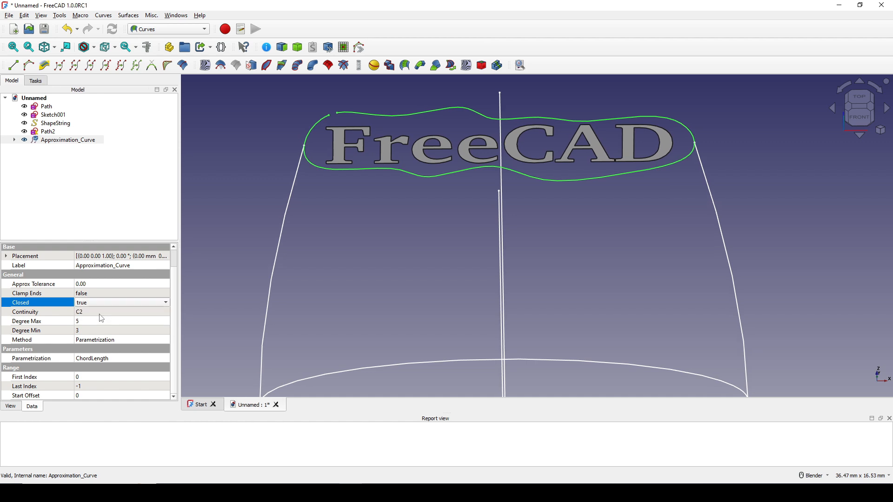
{"action": "left_click", "coordinate": [231, 253]}
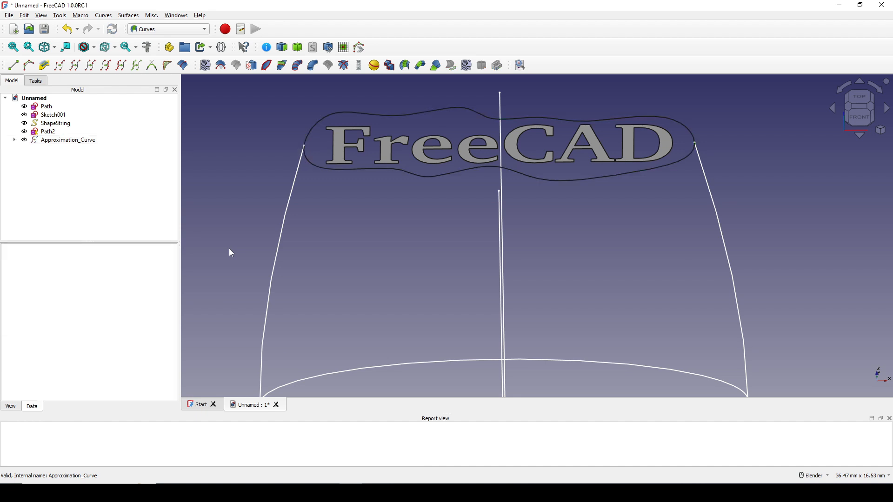
Step: Inspect the join point of the approximation curve around the text and select its Start Offset property
{"action": "left_click", "coordinate": [61, 141]}
{"action": "scroll", "coordinate": [339, 108], "scroll_direction": "up", "scroll_amount": 3}
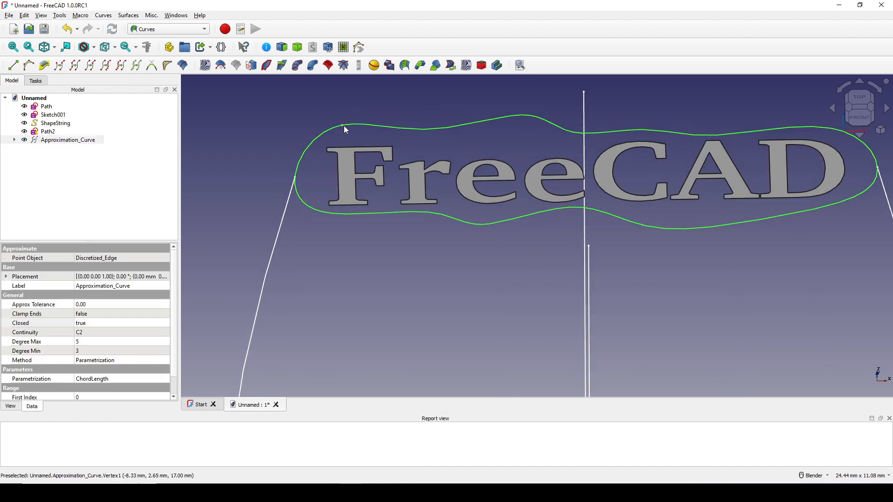
{"action": "scroll", "coordinate": [353, 131], "scroll_direction": "down", "scroll_amount": 5}
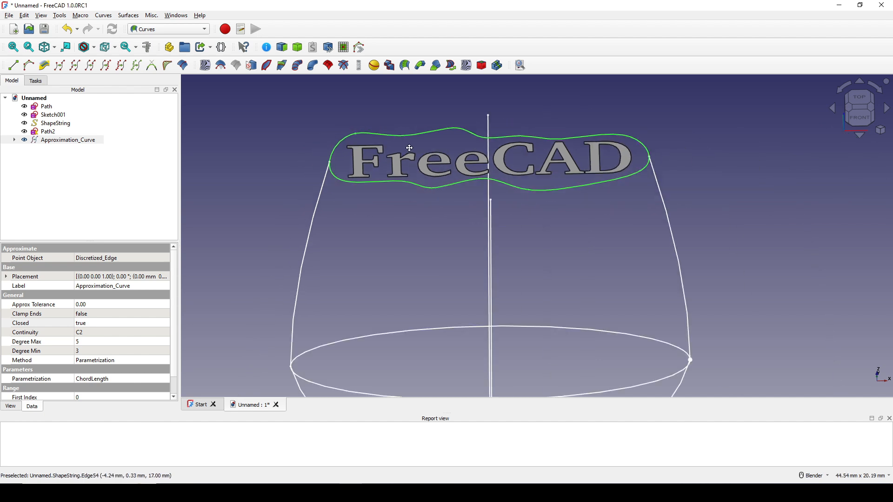
{"action": "left_click", "coordinate": [317, 125]}
{"action": "scroll", "coordinate": [98, 320], "scroll_direction": "down", "scroll_amount": 1}
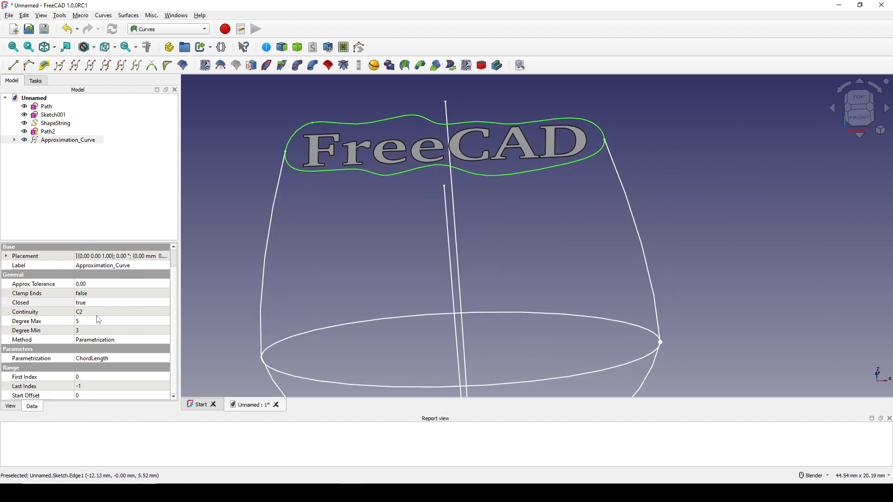
{"action": "left_click", "coordinate": [26, 396]}
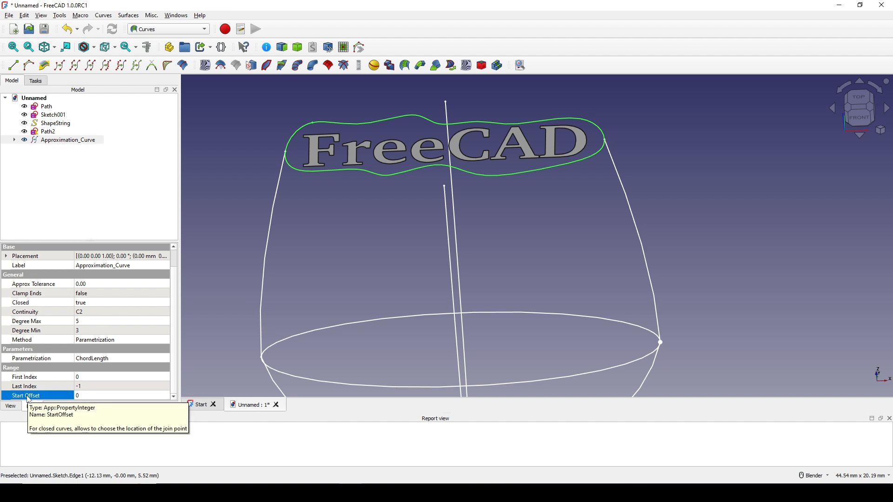
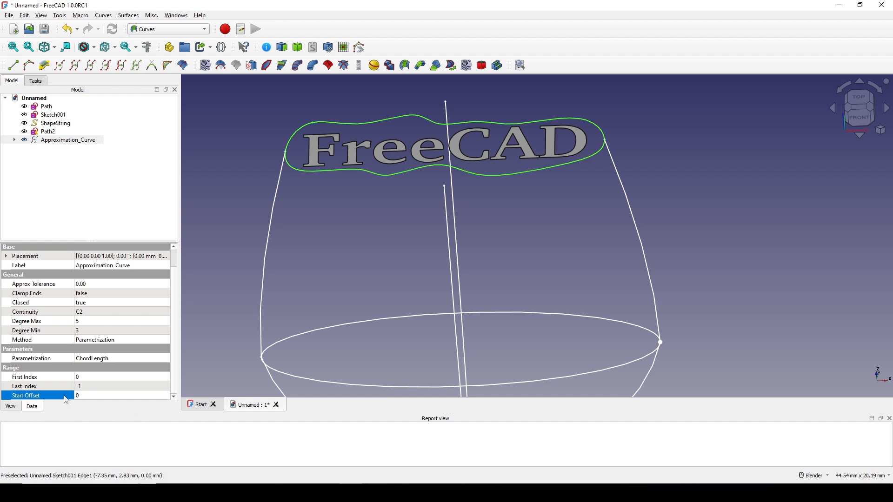
Step: Try Start Offset values of 50 and 45 on the approximation curve and check the join point against the side path's end
{"action": "left_click", "coordinate": [86, 395]}
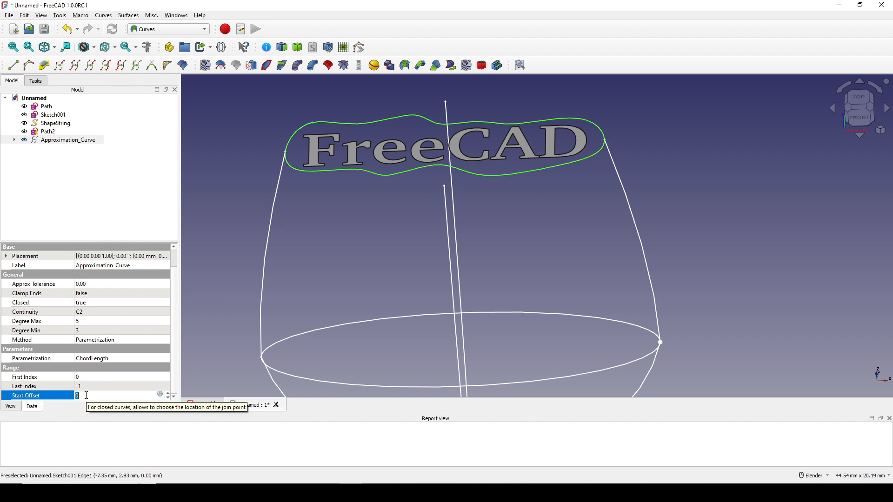
{"action": "type", "text": "50"}
{"action": "key", "text": "Return"}
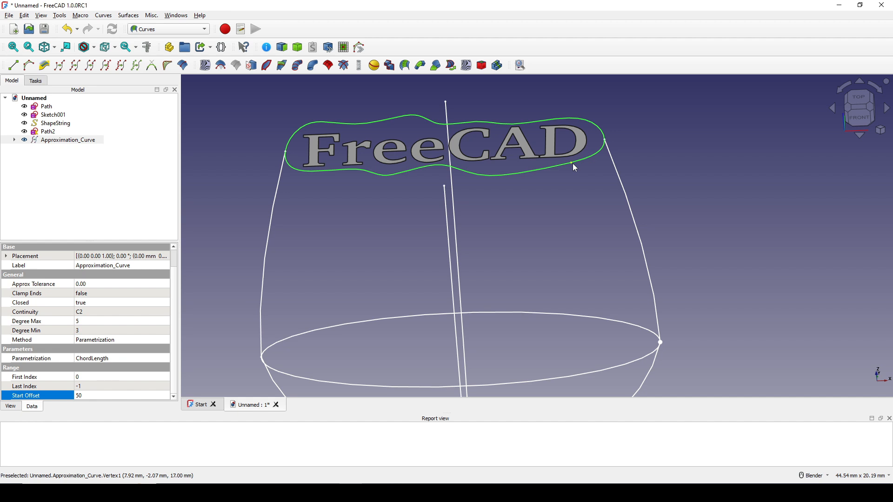
{"action": "left_click", "coordinate": [109, 394]}
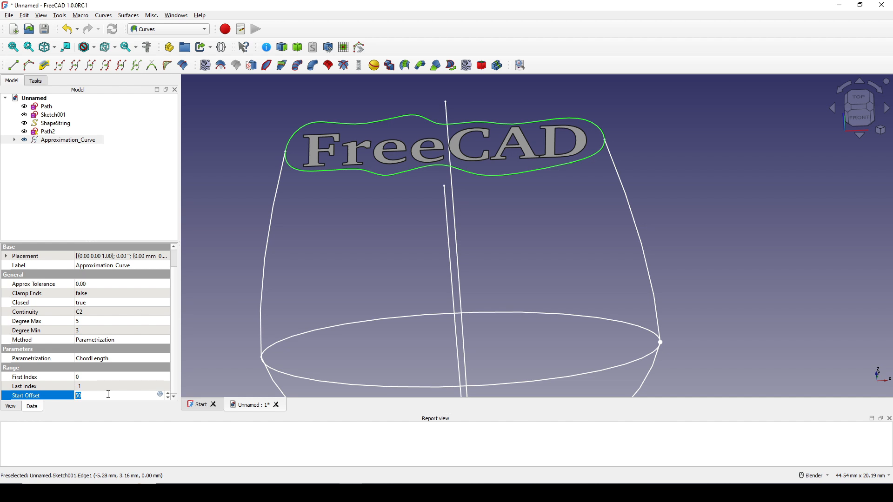
{"action": "type", "text": "45"}
{"action": "key", "text": "Return"}
{"action": "scroll", "coordinate": [622, 147], "scroll_direction": "up", "scroll_amount": 2}
{"action": "scroll", "coordinate": [543, 283], "scroll_direction": "up", "scroll_amount": 5}
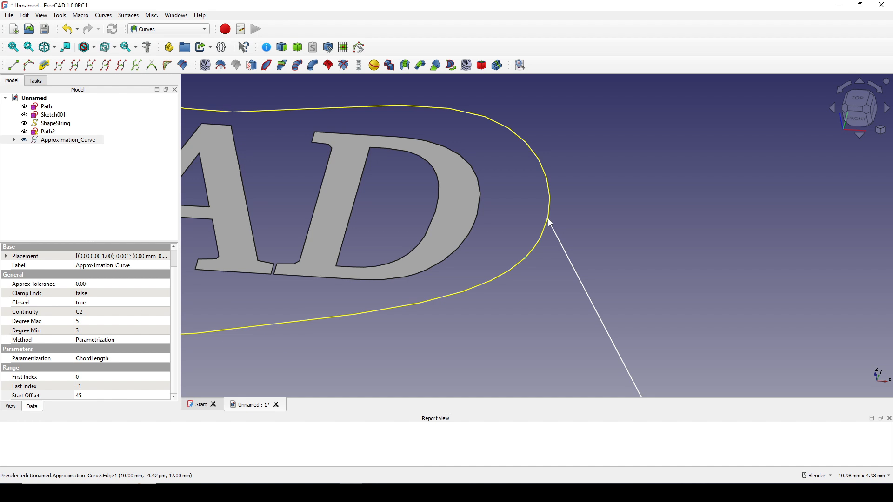
Step: Set the approximation curve's Start Offset to 44
{"action": "left_click", "coordinate": [96, 395]}
{"action": "type", "text": "4"}
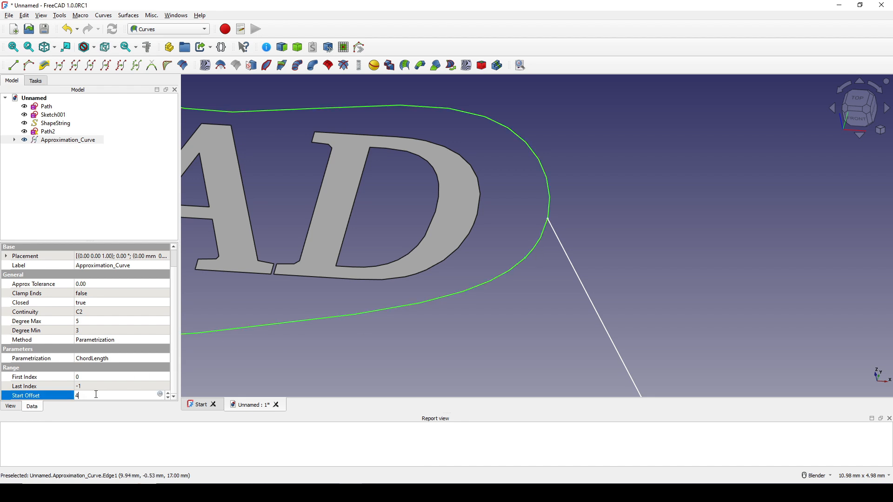
{"action": "type", "text": "4"}
{"action": "key", "text": "Return"}
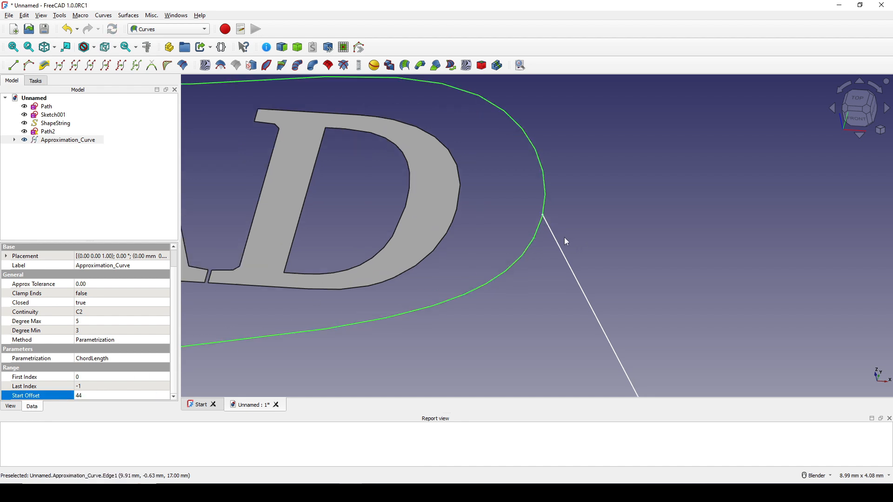
Step: Set the approximation curve's Start Offset to 43 and check the join point beside the letter D
{"action": "left_click", "coordinate": [87, 396]}
{"action": "type", "text": "43"}
{"action": "key", "text": "Return"}
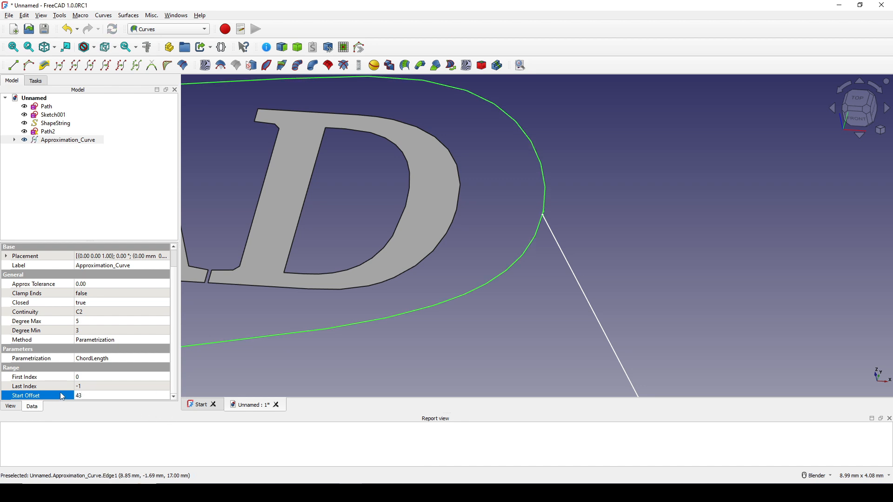
{"action": "scroll", "coordinate": [552, 209], "scroll_direction": "up", "scroll_amount": 2}
{"action": "scroll", "coordinate": [552, 209], "scroll_direction": "up", "scroll_amount": 3}
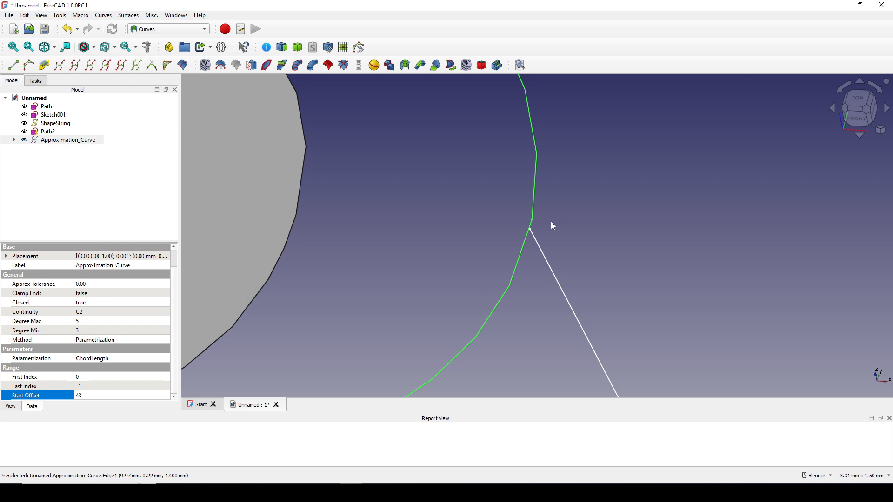
{"action": "scroll", "coordinate": [550, 272], "scroll_direction": "down", "scroll_amount": 10}
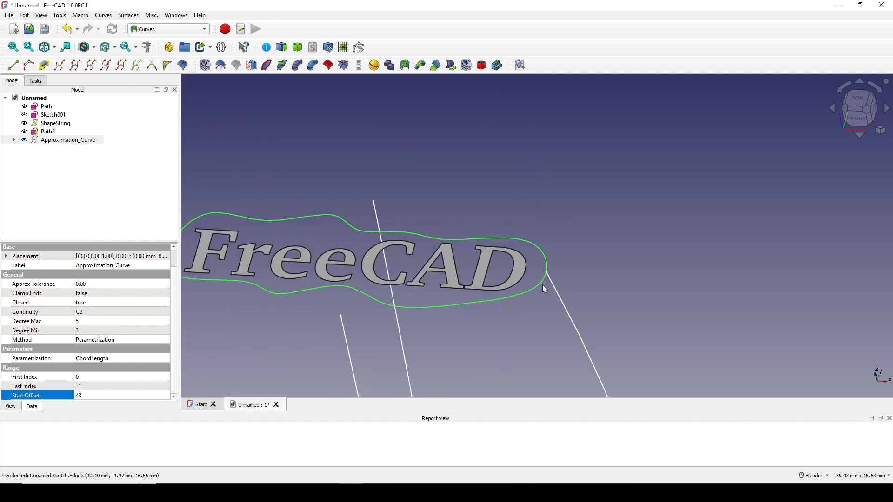
Step: Rename the ellipse sketch Sketch001 to MiddleProfile
{"action": "middle_click_drag", "start_coordinate": [482, 242], "coordinate": [515, 162], "text": "shift"}
{"action": "middle_click_drag", "start_coordinate": [516, 162], "coordinate": [512, 151]}
{"action": "left_click", "coordinate": [680, 325]}
{"action": "middle_click_drag", "start_coordinate": [679, 325], "coordinate": [621, 261]}
{"action": "middle_click_drag", "start_coordinate": [620, 262], "coordinate": [580, 318], "text": "shift"}
{"action": "left_click", "coordinate": [519, 324]}
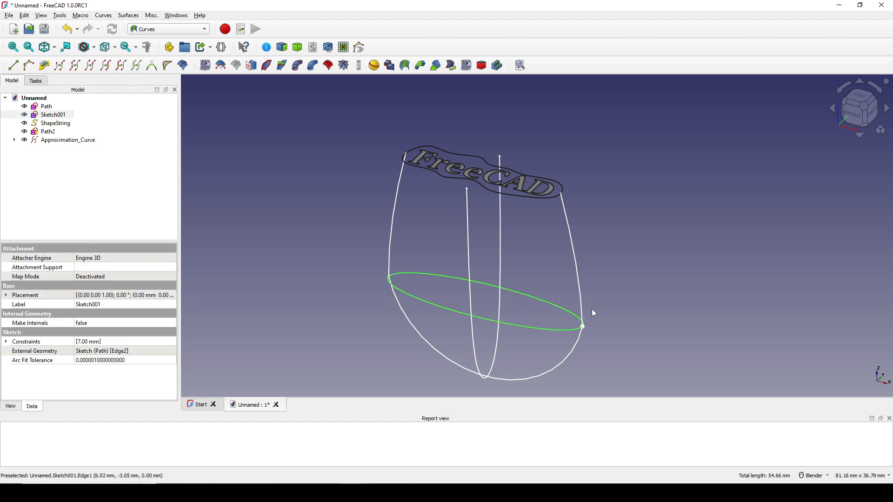
{"action": "right_click", "coordinate": [63, 115]}
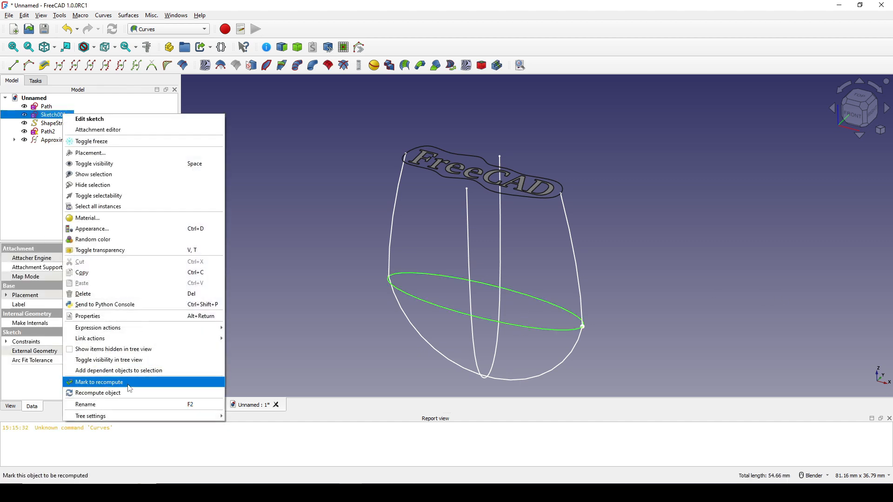
{"action": "left_click", "coordinate": [118, 404]}
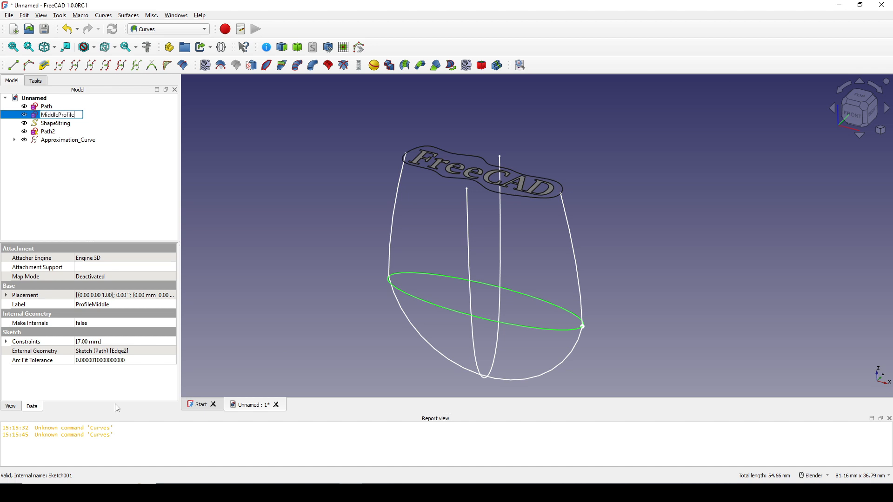
{"action": "key", "text": "Return"}
Step: Rename the approximation curve around the text to FirstProfile
{"action": "left_click", "coordinate": [493, 155]}
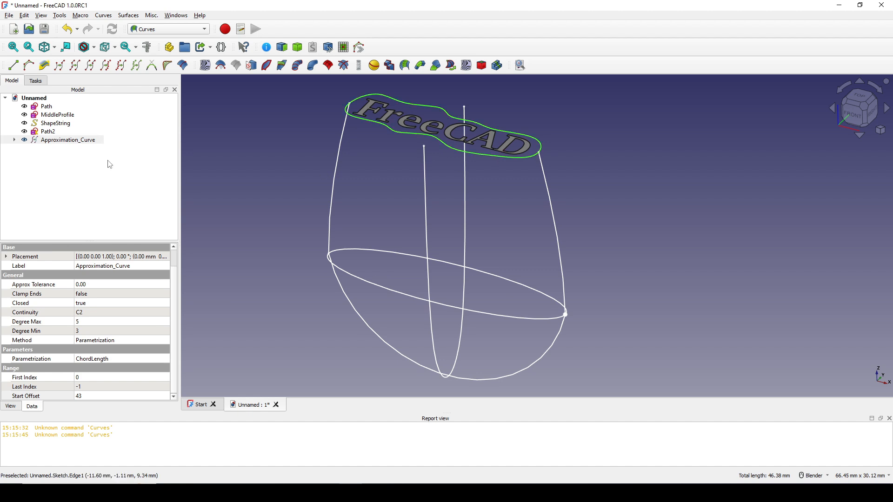
{"action": "left_click", "coordinate": [78, 143]}
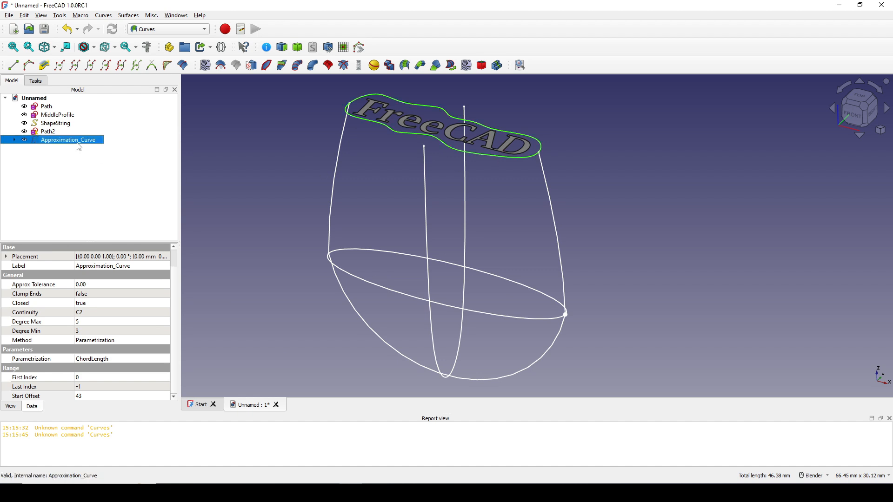
{"action": "right_click", "coordinate": [79, 147]}
{"action": "left_click", "coordinate": [111, 434]}
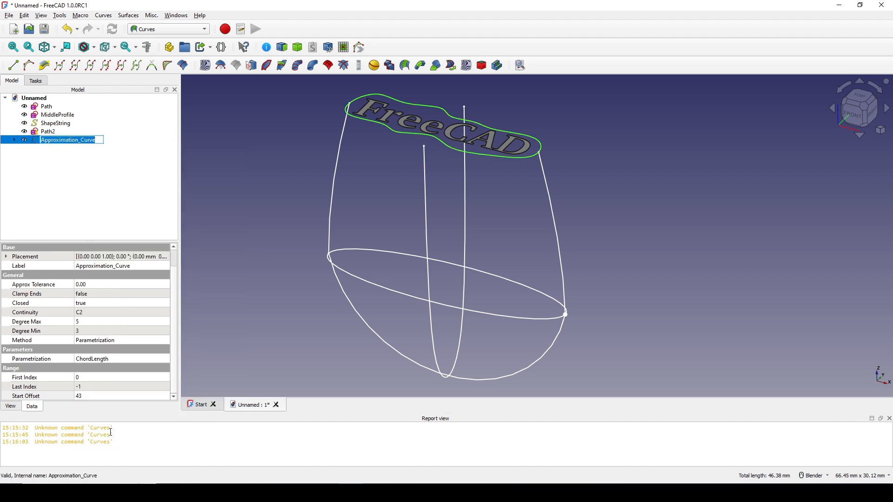
{"action": "type", "text": "FirstProfile"}
{"action": "key", "text": "Return"}
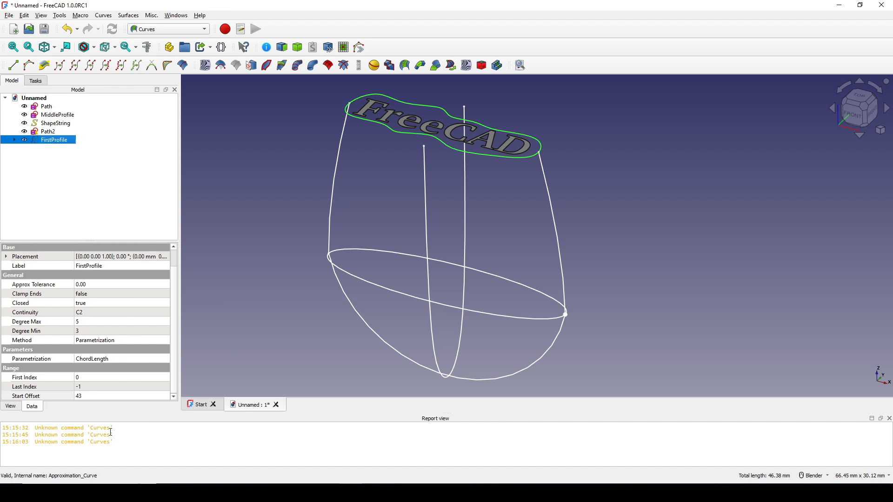
{"action": "left_click", "coordinate": [460, 383]}
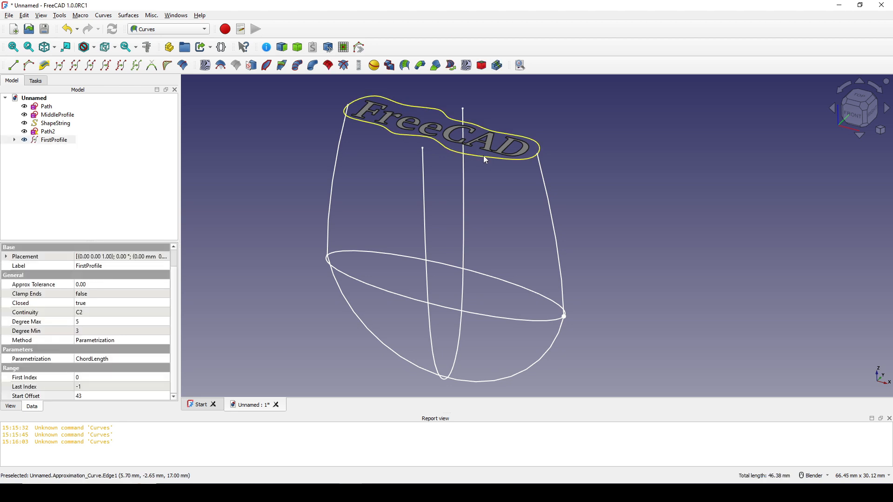
Step: Switch to the Curved Shapes workbench and create a Curved Segment between FirstProfile and MiddleProfile
{"action": "left_click", "coordinate": [486, 160]}
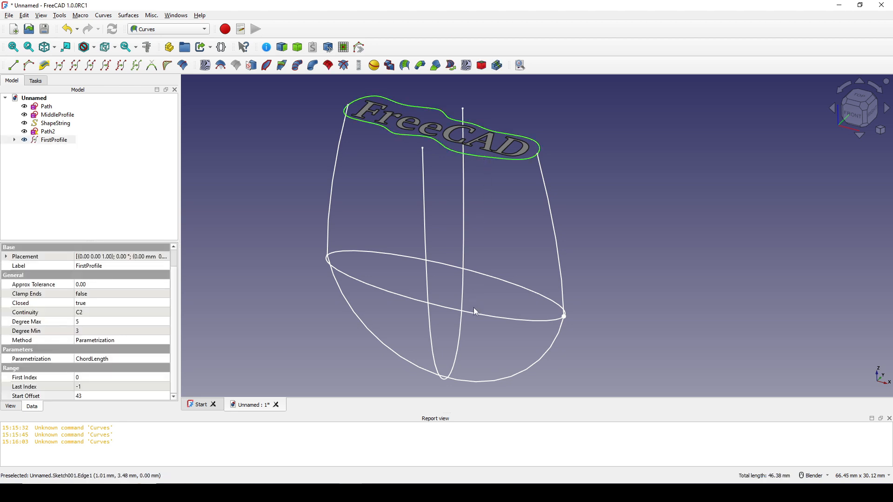
{"action": "left_click", "coordinate": [478, 314], "text": "ctrl"}
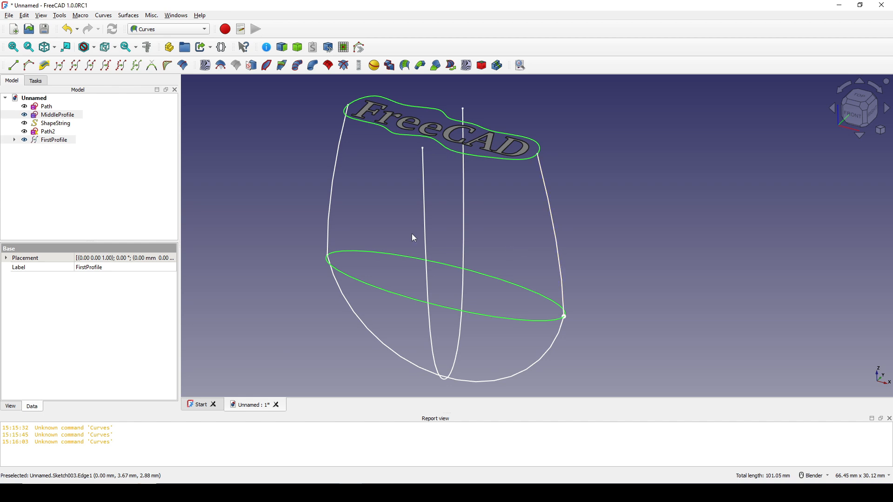
{"action": "left_click", "coordinate": [184, 30]}
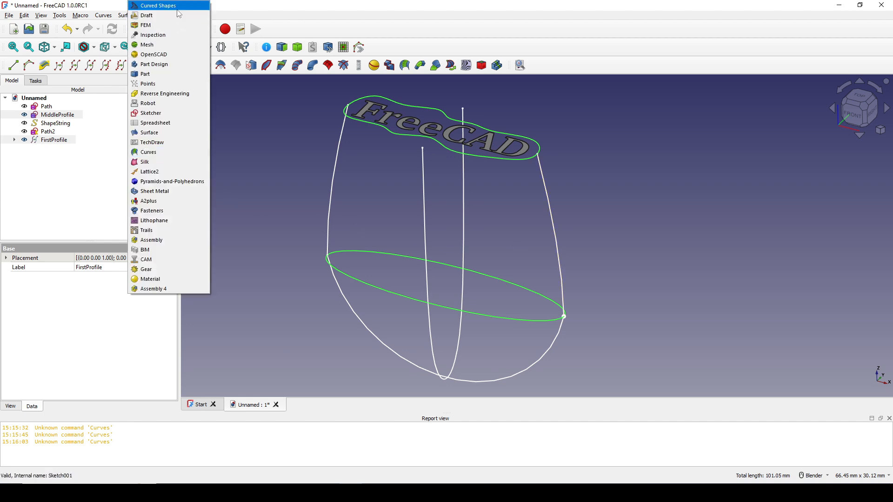
{"action": "left_click", "coordinate": [178, 11]}
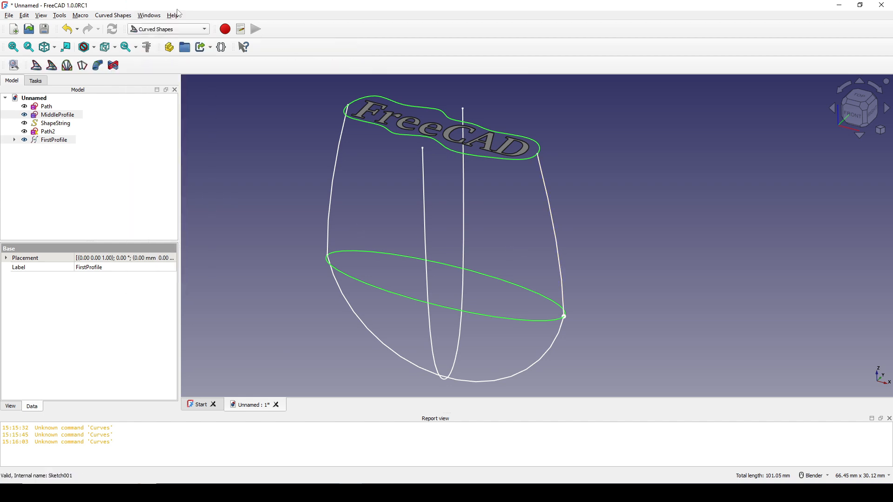
{"action": "left_click", "coordinate": [67, 66]}
Step: Examine the interpolated profiles of the curved segment between the text outline and the ellipse for twisting and pinching
{"action": "middle_click_drag", "start_coordinate": [528, 253], "coordinate": [548, 292]}
{"action": "scroll", "coordinate": [512, 282], "scroll_direction": "up", "scroll_amount": 1}
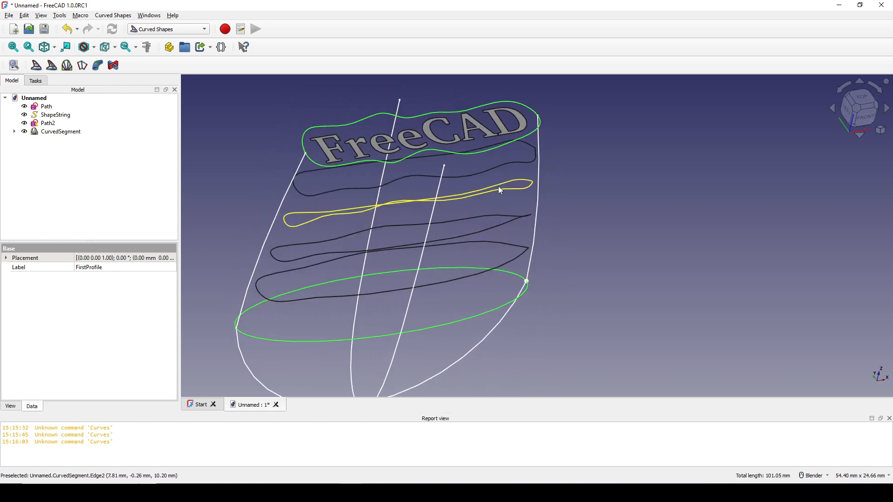
{"action": "middle_click_drag", "start_coordinate": [497, 165], "coordinate": [513, 256]}
{"action": "scroll", "coordinate": [456, 199], "scroll_direction": "up", "scroll_amount": 2}
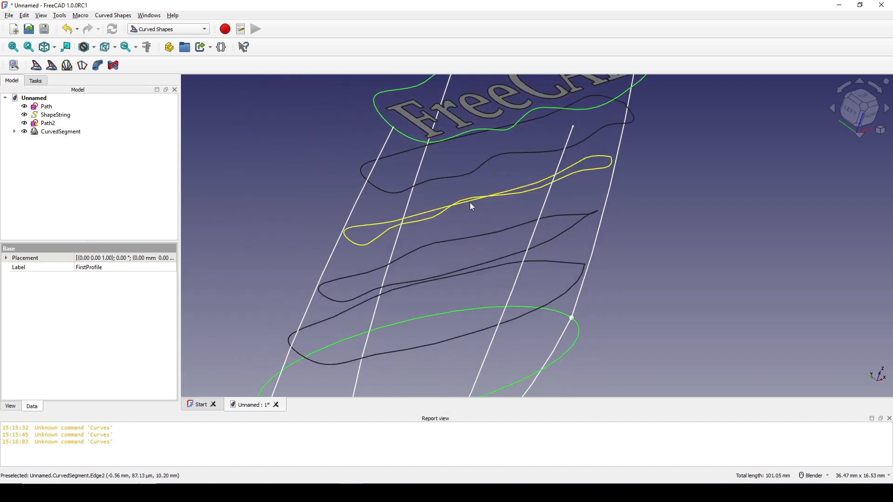
{"action": "scroll", "coordinate": [467, 202], "scroll_direction": "up", "scroll_amount": 3}
{"action": "scroll", "coordinate": [492, 197], "scroll_direction": "down", "scroll_amount": 3}
{"action": "middle_click_drag", "start_coordinate": [492, 197], "coordinate": [581, 358]}
{"action": "scroll", "coordinate": [531, 264], "scroll_direction": "down", "scroll_amount": 3}
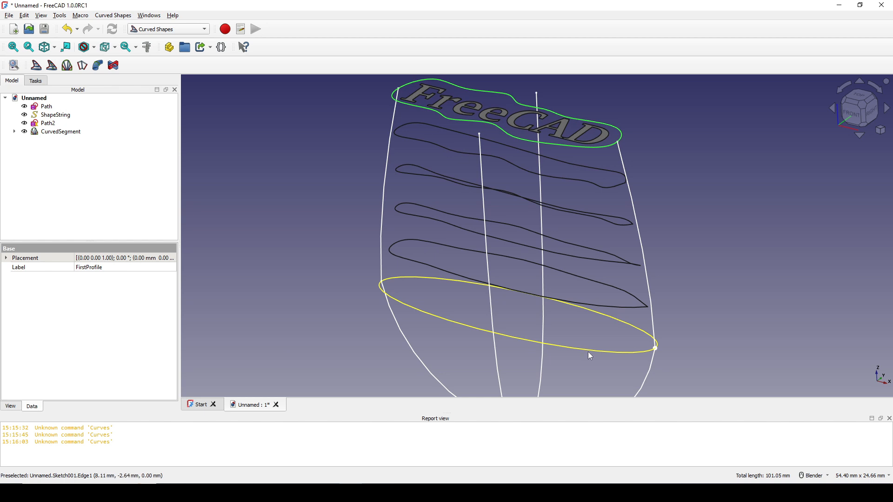
{"action": "scroll", "coordinate": [588, 352], "scroll_direction": "down", "scroll_amount": 2}
{"action": "middle_click_drag", "start_coordinate": [618, 313], "coordinate": [573, 265], "text": "shift"}
{"action": "left_click", "coordinate": [651, 259]}
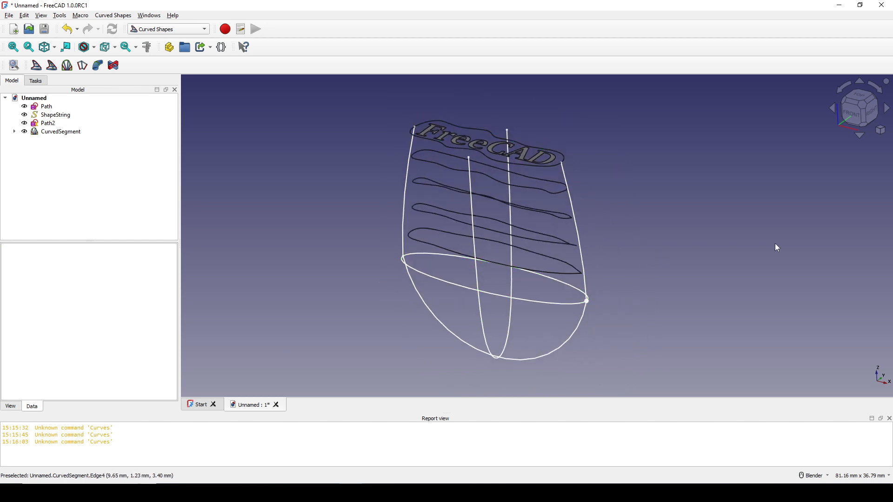
Step: Turn on the axis cross at the model origin
{"action": "left_click", "coordinate": [41, 17]}
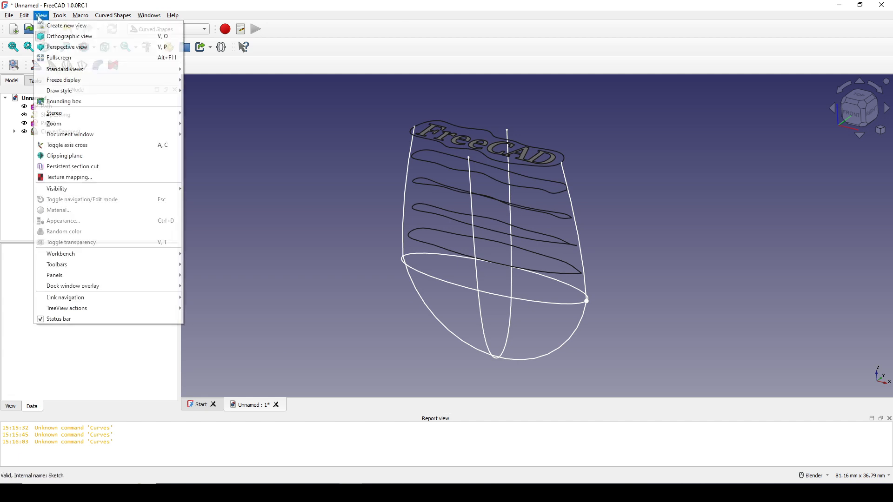
{"action": "left_click", "coordinate": [92, 154]}
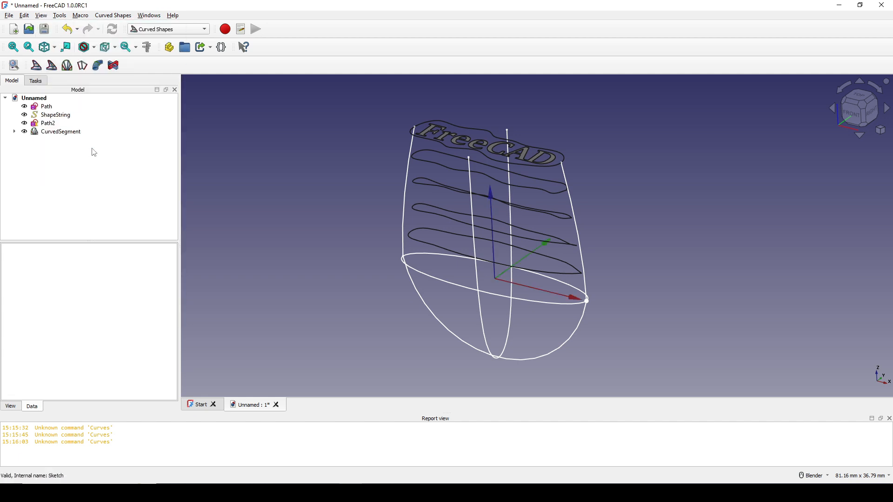
{"action": "scroll", "coordinate": [605, 258], "scroll_direction": "up", "scroll_amount": 2}
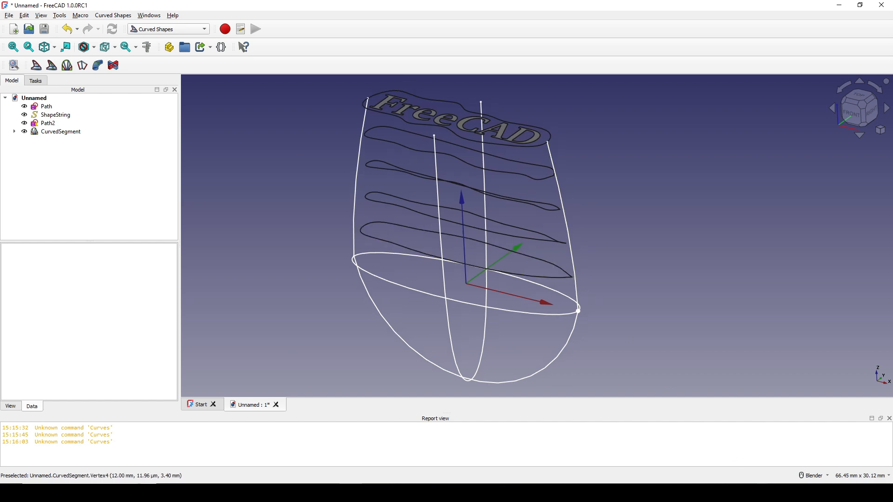
{"action": "left_click", "coordinate": [763, 493]}
{"action": "left_click", "coordinate": [753, 438]}
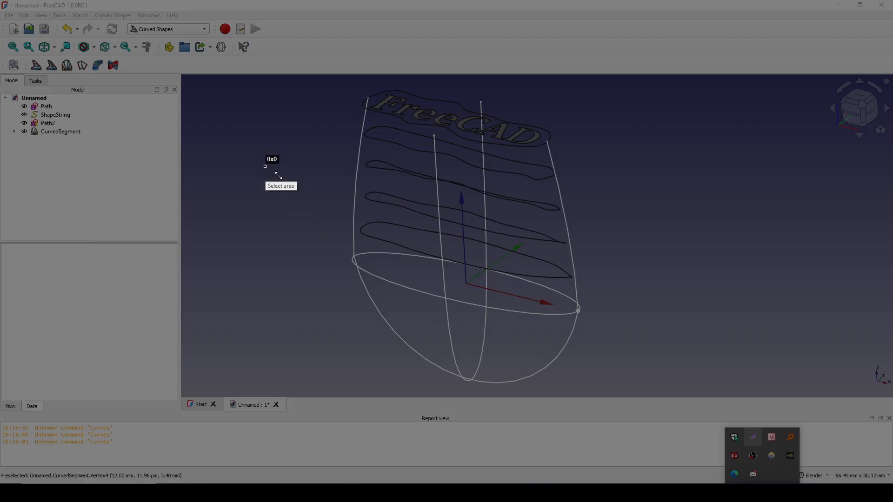
{"action": "left_click_drag", "start_coordinate": [265, 166], "coordinate": [654, 388]}
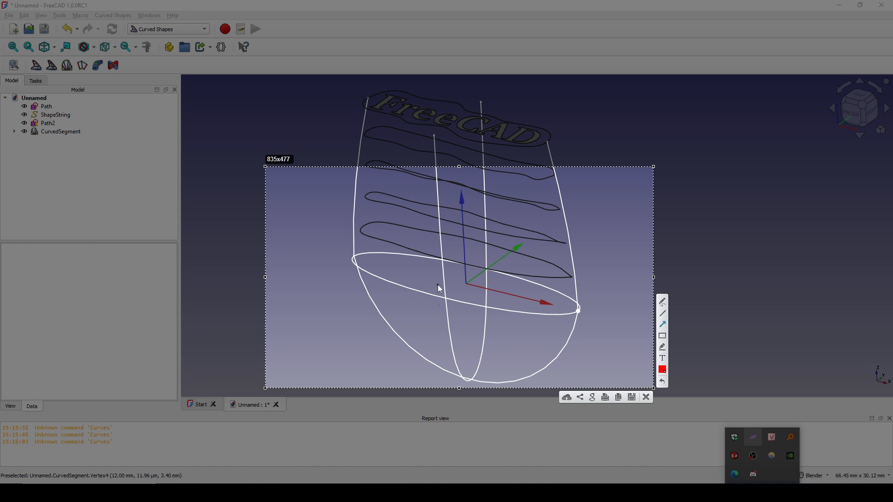
{"action": "left_click_drag", "start_coordinate": [465, 283], "coordinate": [613, 319]}
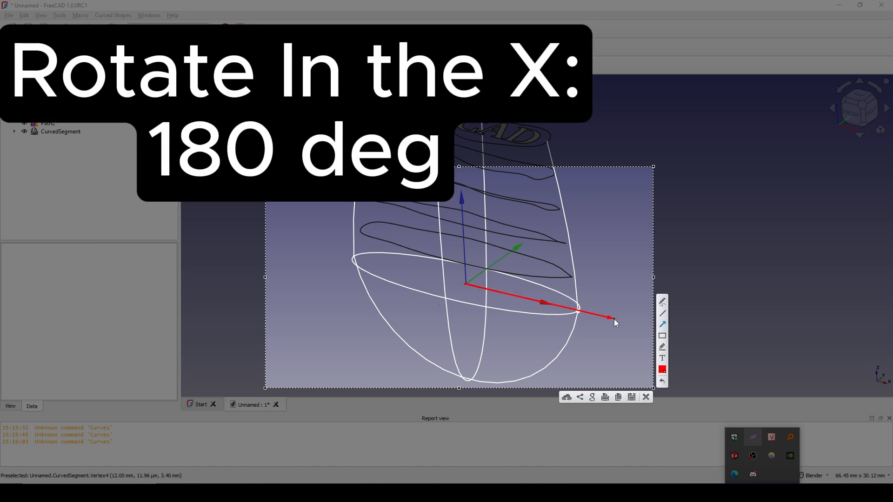
{"action": "left_click", "coordinate": [646, 396]}
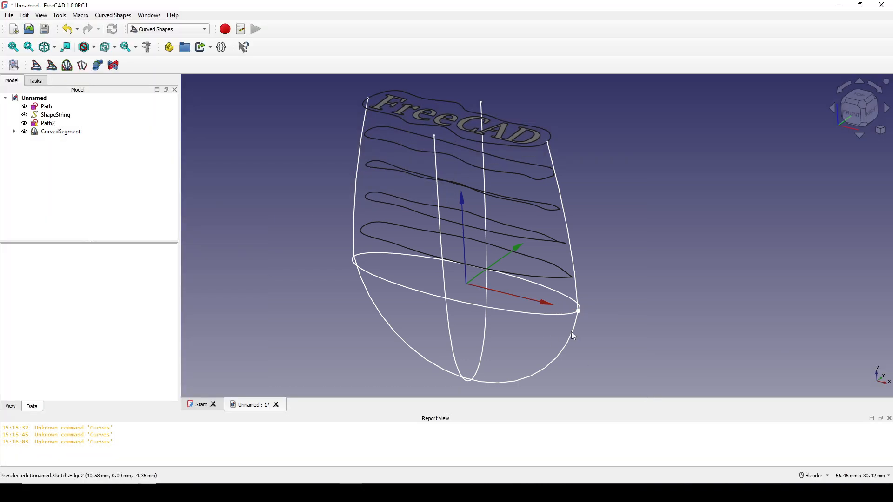
Step: Delete the CurvedSegment object while keeping its two source profiles
{"action": "middle_click_drag", "start_coordinate": [582, 273], "coordinate": [617, 264], "text": "shift"}
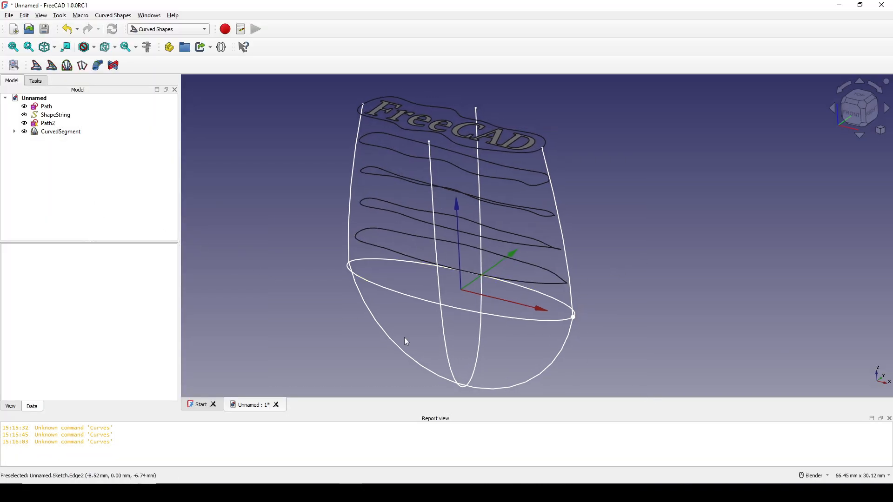
{"action": "left_click", "coordinate": [55, 132]}
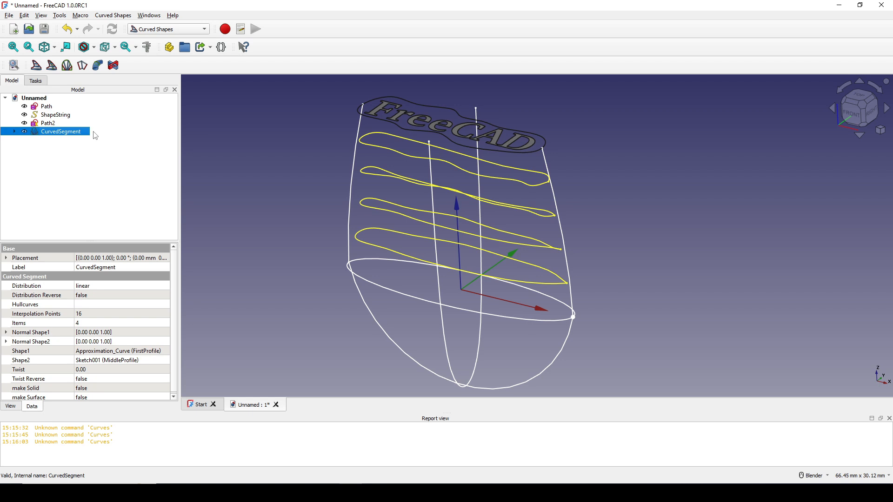
{"action": "key", "text": "Delete"}
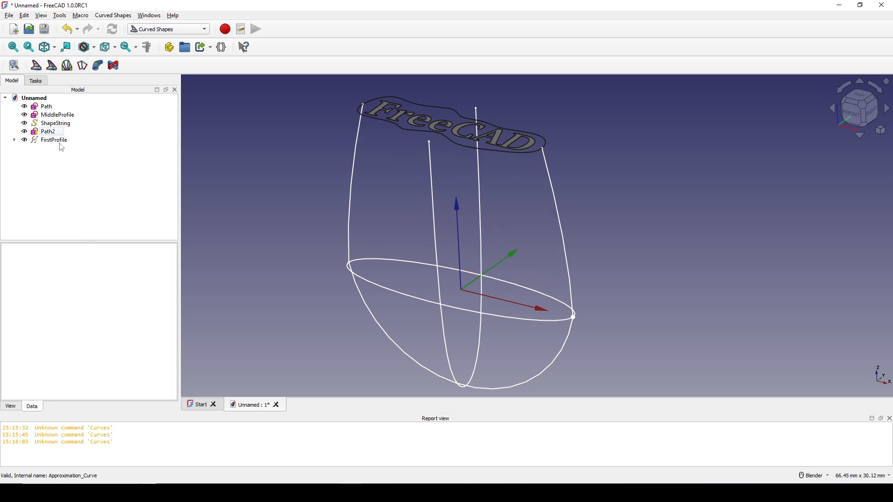
Step: Rotate MiddleProfile 180° about the X axis by setting its placement axis to 1, 0, 0 and its angle to 180°
{"action": "left_click", "coordinate": [59, 117]}
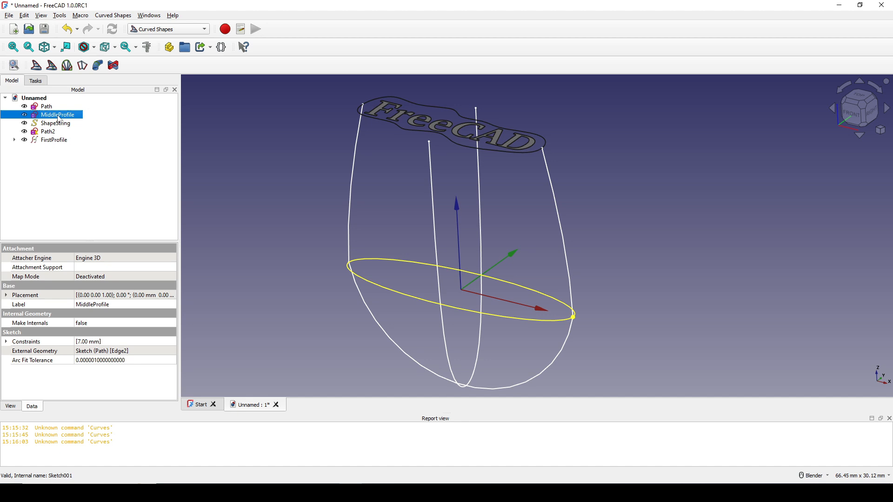
{"action": "left_click", "coordinate": [6, 296]}
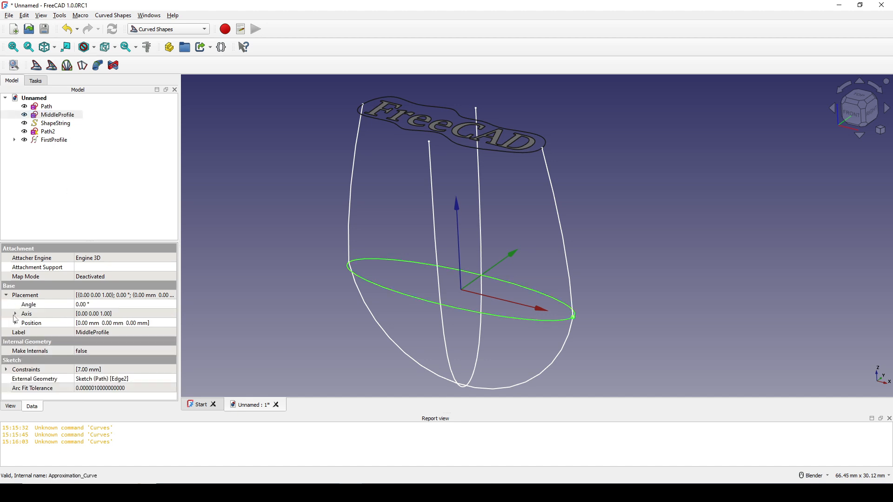
{"action": "left_click", "coordinate": [15, 314]}
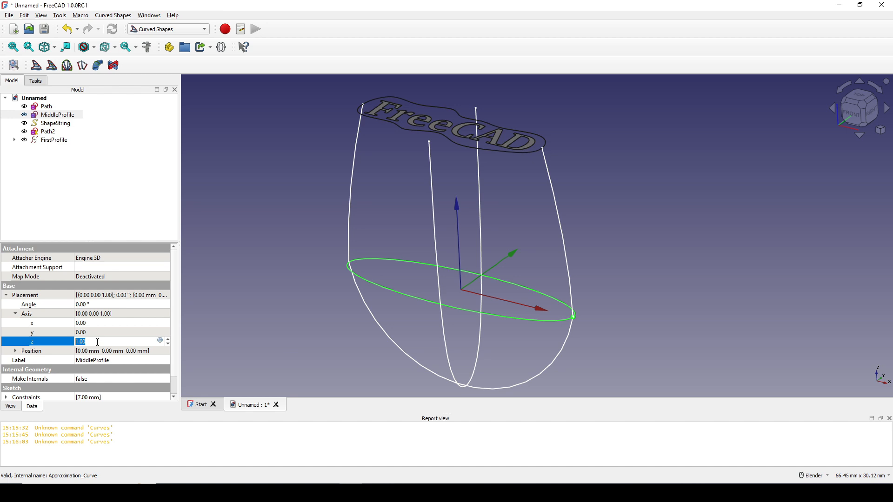
{"action": "type", "text": "0"}
{"action": "left_click", "coordinate": [85, 323]}
{"action": "type", "text": "1"}
{"action": "key", "text": "Return"}
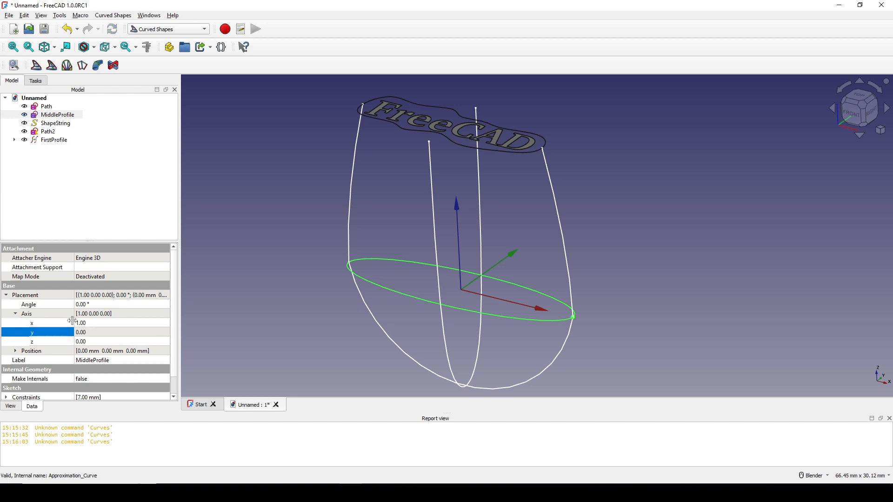
{"action": "left_click", "coordinate": [95, 304]}
{"action": "type", "text": "180"}
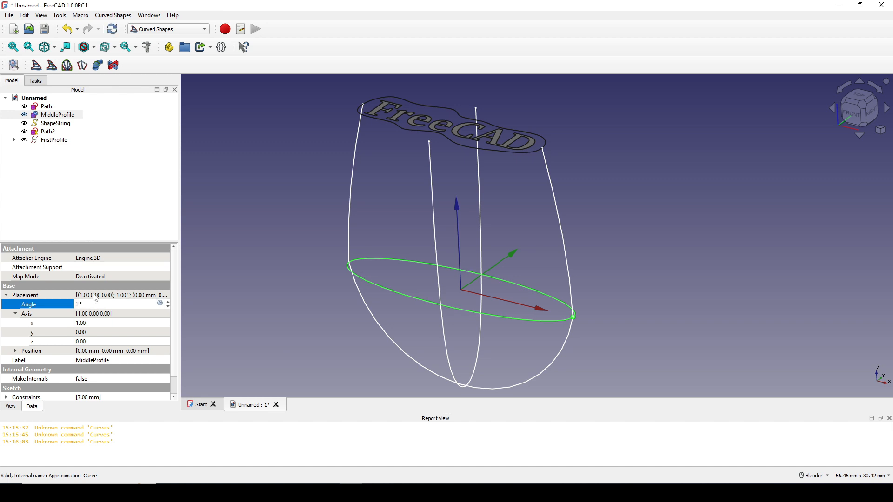
{"action": "key", "text": "Return"}
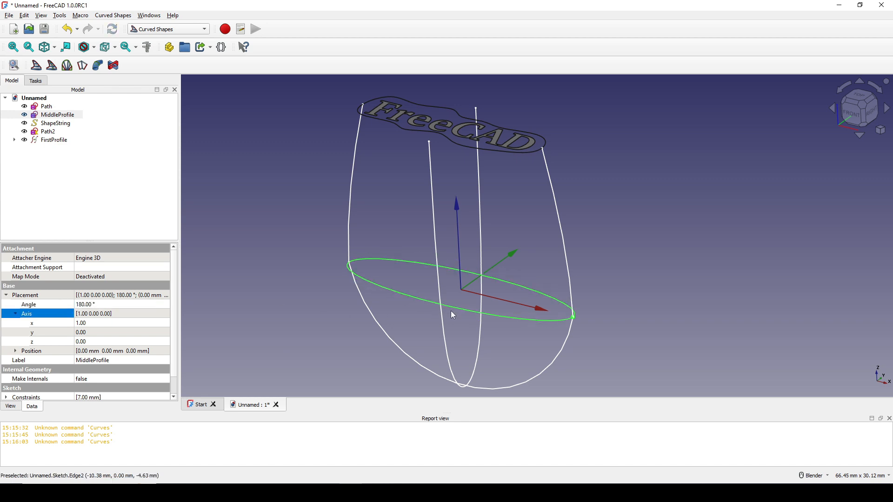
Step: Create a Curved Segment from FirstProfile to the MiddleProfile ellipse and check how its interpolated profiles run
{"action": "left_click", "coordinate": [496, 150]}
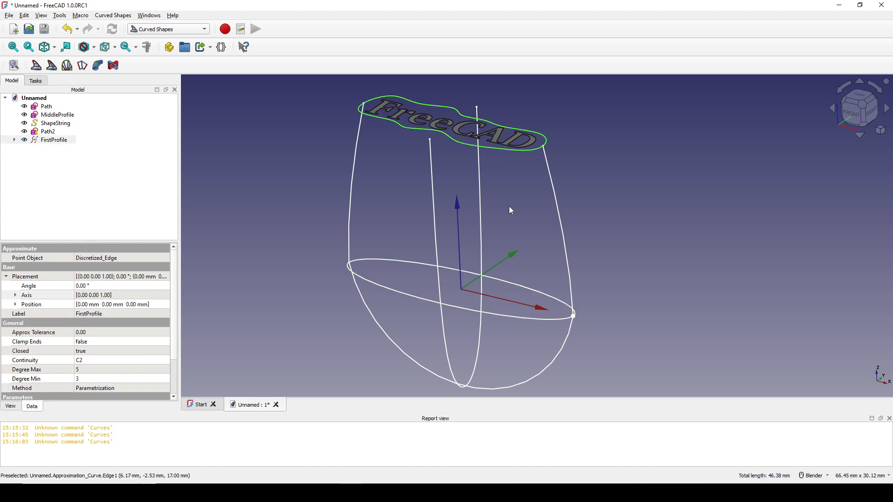
{"action": "left_click", "coordinate": [520, 322], "text": "ctrl"}
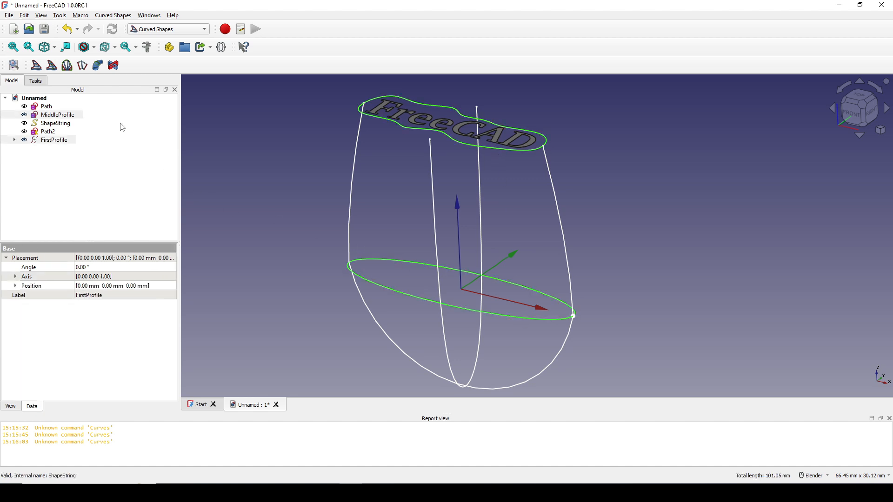
{"action": "left_click", "coordinate": [68, 69]}
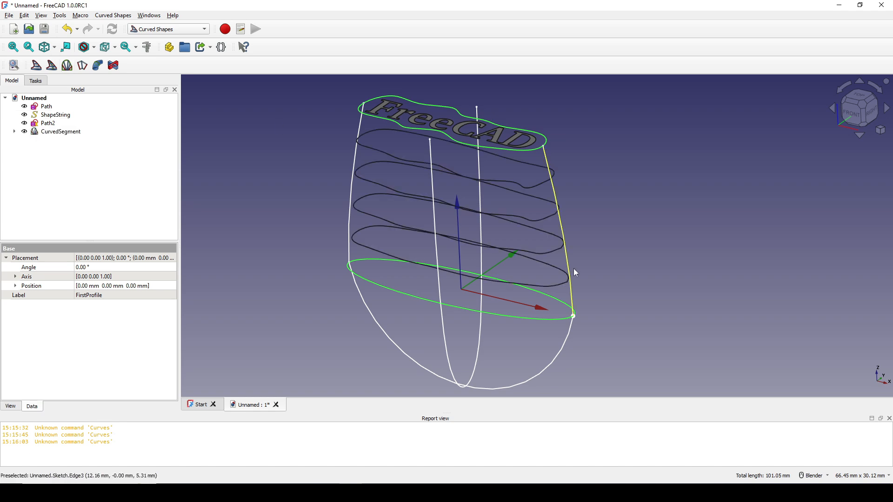
{"action": "scroll", "coordinate": [573, 269], "scroll_direction": "up", "scroll_amount": 3}
{"action": "scroll", "coordinate": [568, 272], "scroll_direction": "down", "scroll_amount": 1}
{"action": "mouse_move", "coordinate": [566, 271]}
{"action": "middle_mouse_down"}
{"action": "mouse_move", "coordinate": [616, 289]}
{"action": "mouse_move", "coordinate": [671, 285]}
{"action": "mouse_move", "coordinate": [648, 272]}
{"action": "mouse_move", "coordinate": [601, 296]}
{"action": "mouse_move", "coordinate": [643, 303]}
{"action": "mouse_move", "coordinate": [632, 302]}
{"action": "mouse_move", "coordinate": [673, 288]}
{"action": "mouse_move", "coordinate": [615, 291]}
{"action": "middle_mouse_up"}
{"action": "scroll", "coordinate": [638, 303], "scroll_direction": "up", "scroll_amount": 3}
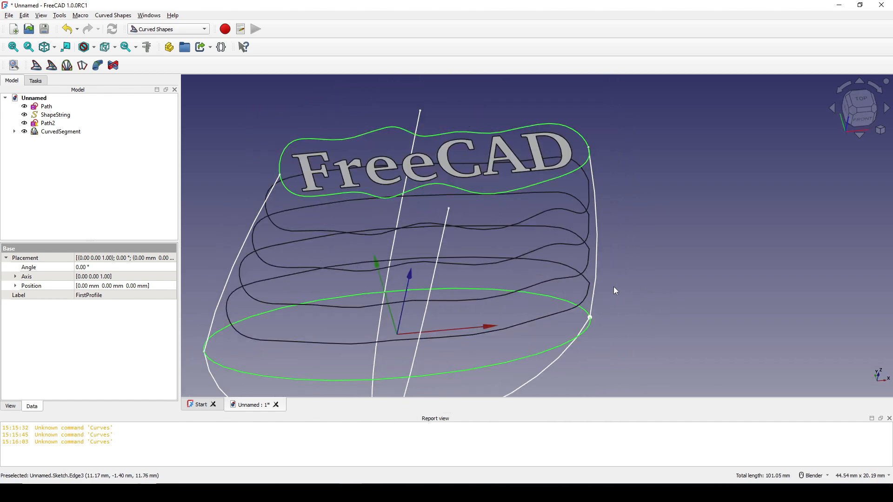
Step: Set the Start Offset of FirstProfile inside the CurvedSegment to 44 and check its join point against the side path
{"action": "left_click", "coordinate": [15, 132]}
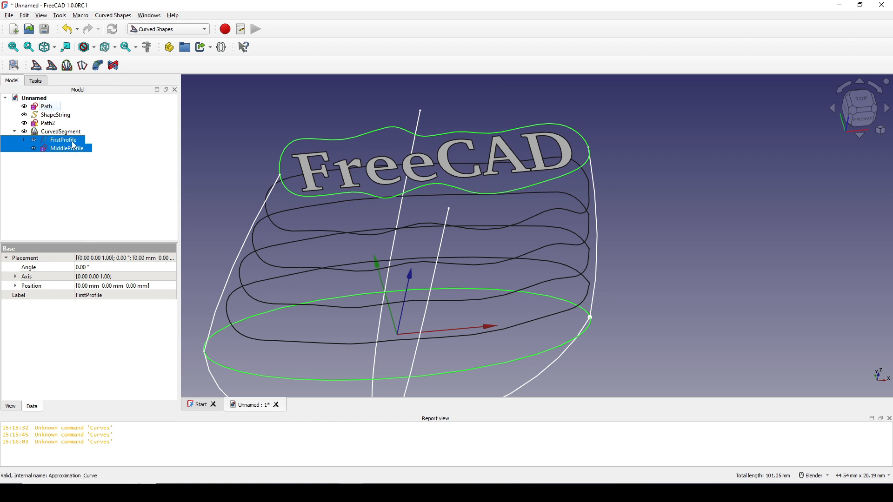
{"action": "left_click", "coordinate": [65, 140]}
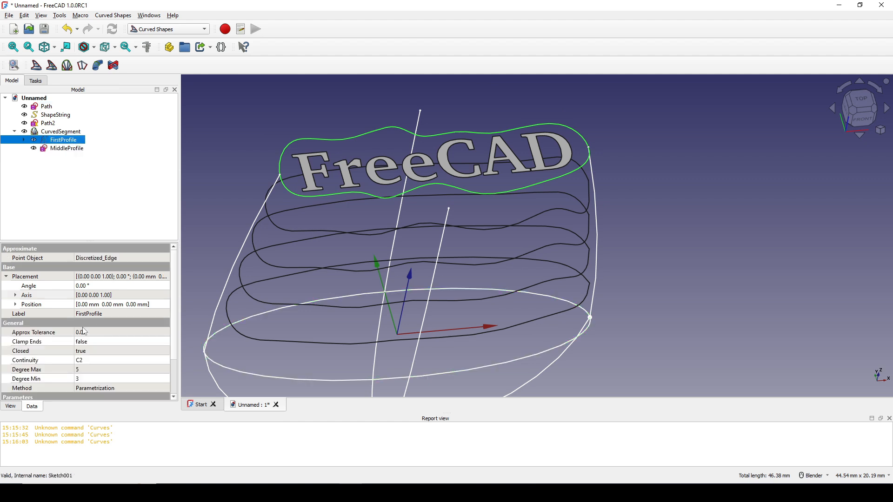
{"action": "scroll", "coordinate": [84, 332], "scroll_direction": "down", "scroll_amount": 2}
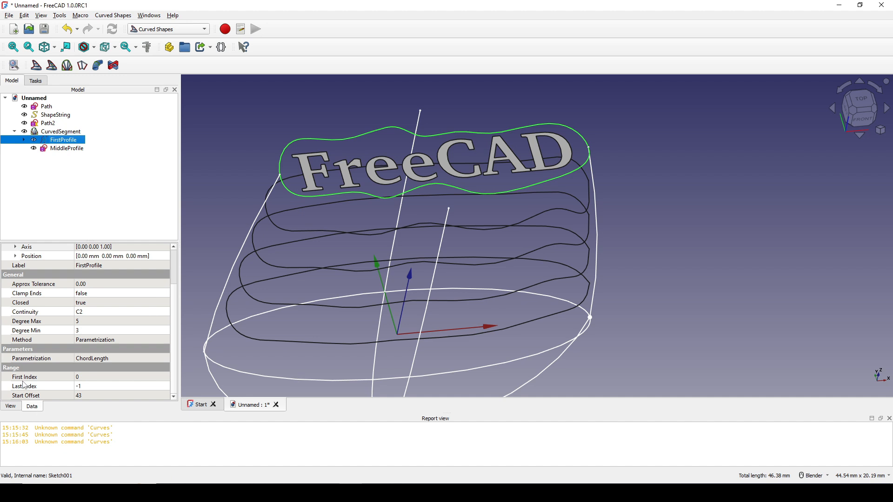
{"action": "left_click", "coordinate": [27, 396]}
{"action": "left_click", "coordinate": [98, 395]}
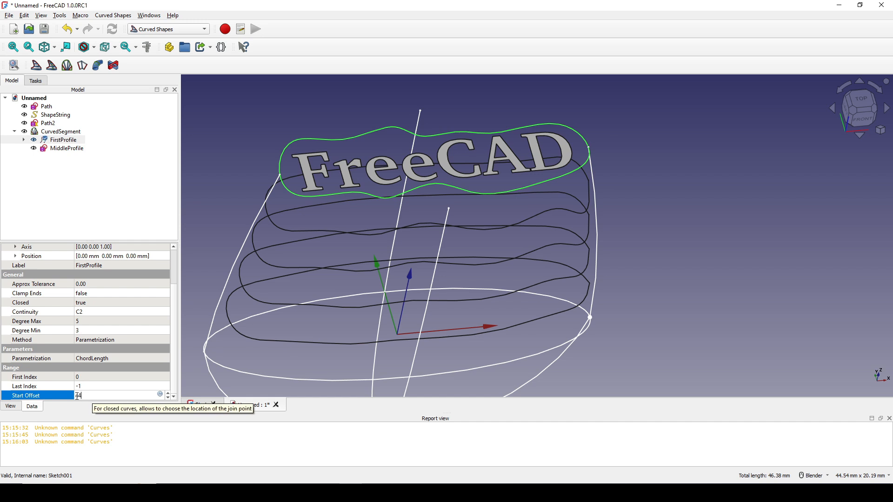
{"action": "key", "text": "Return"}
{"action": "mouse_move", "coordinate": [616, 331]}
{"action": "middle_mouse_down"}
{"action": "mouse_move", "coordinate": [587, 279]}
{"action": "mouse_move", "coordinate": [579, 163]}
{"action": "middle_mouse_up"}
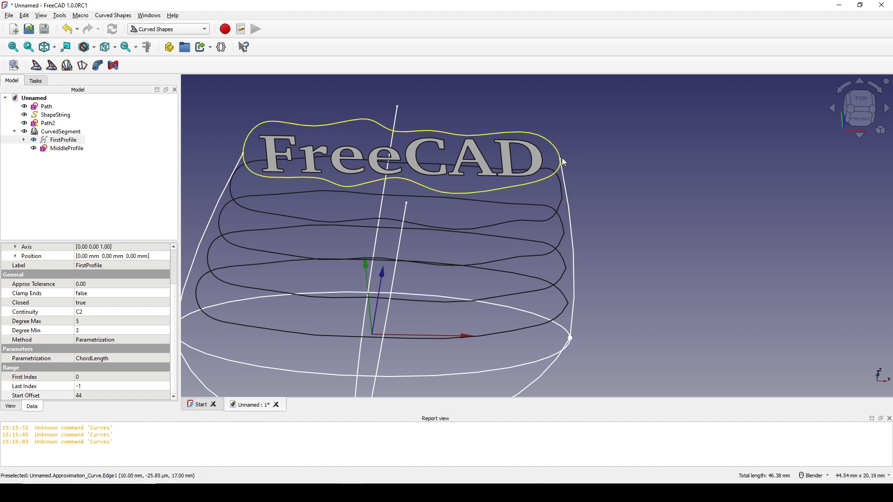
{"action": "middle_click_drag", "start_coordinate": [600, 221], "coordinate": [594, 231], "text": "shift"}
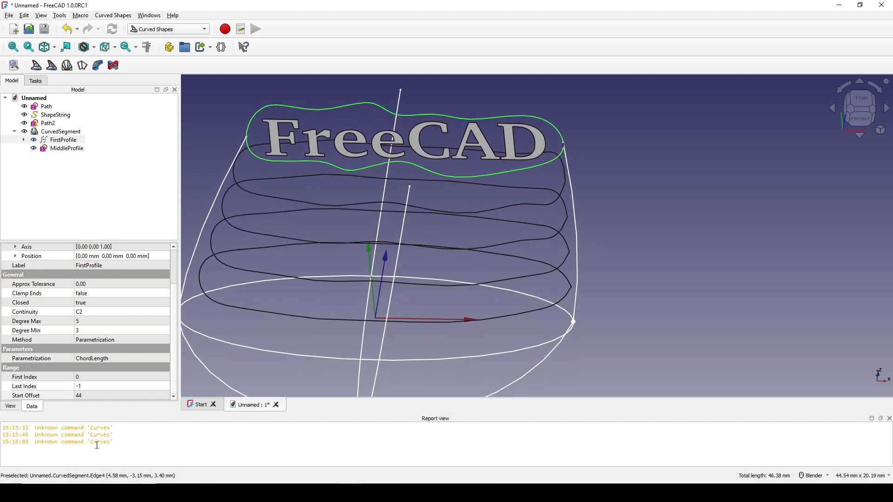
Step: Try Start Offset values of 45, 42 and 43 on FirstProfile to compare the interpolated profiles
{"action": "left_click", "coordinate": [88, 396]}
{"action": "scroll", "coordinate": [88, 396], "scroll_direction": "up", "scroll_amount": 1}
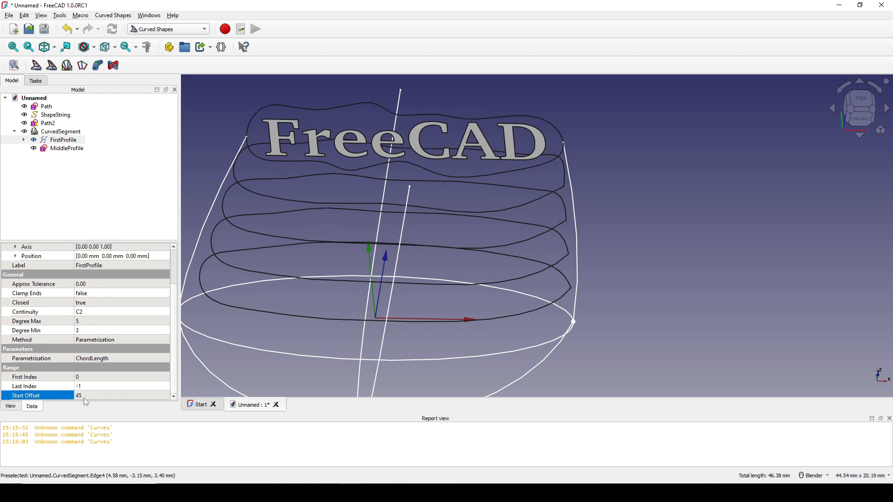
{"action": "left_click", "coordinate": [86, 397]}
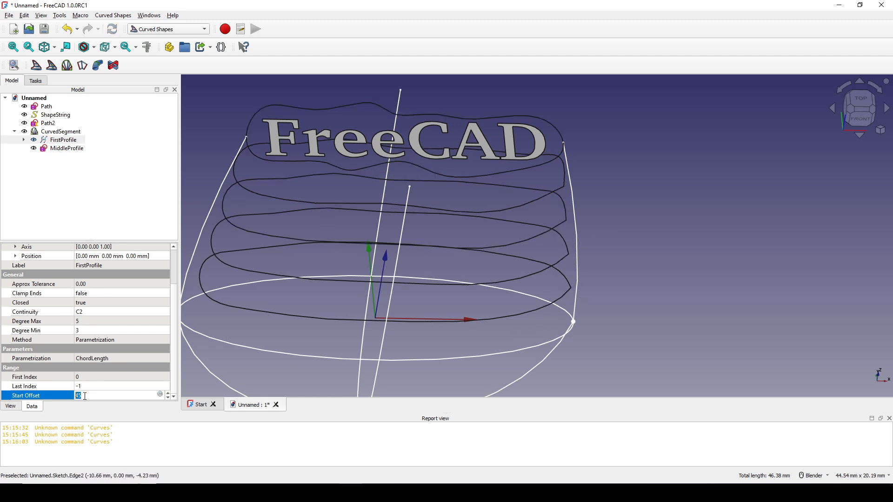
{"action": "type", "text": "42"}
{"action": "left_click", "coordinate": [69, 399]}
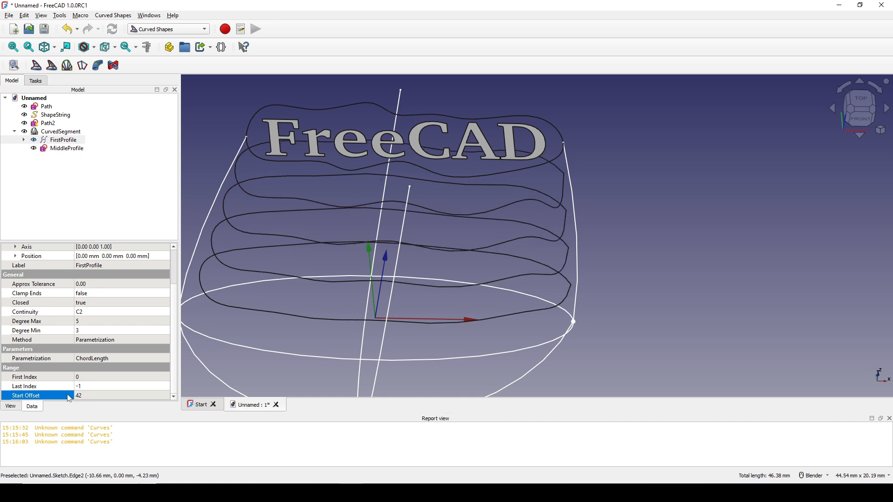
{"action": "left_click", "coordinate": [88, 395]}
{"action": "type", "text": "4"}
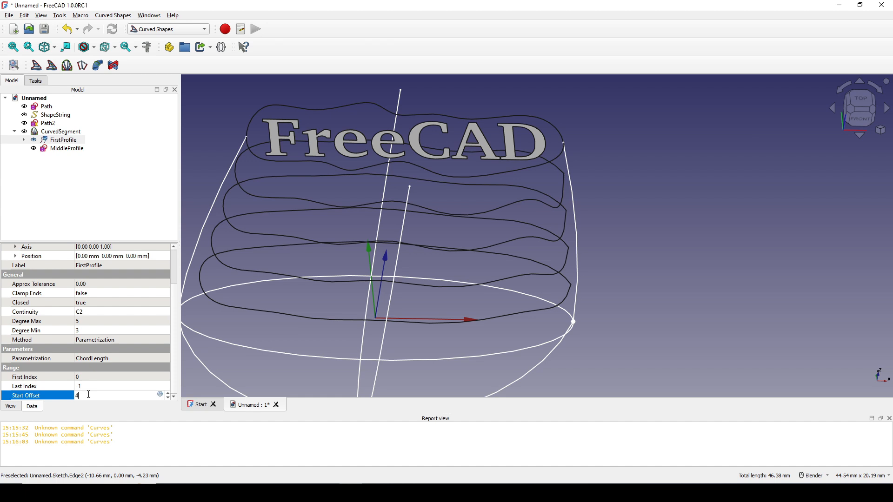
{"action": "type", "text": "3"}
{"action": "left_click", "coordinate": [69, 398]}
Step: Set FirstProfile's Start Offset back to 44 and check the interpolated profiles
{"action": "left_click", "coordinate": [92, 396]}
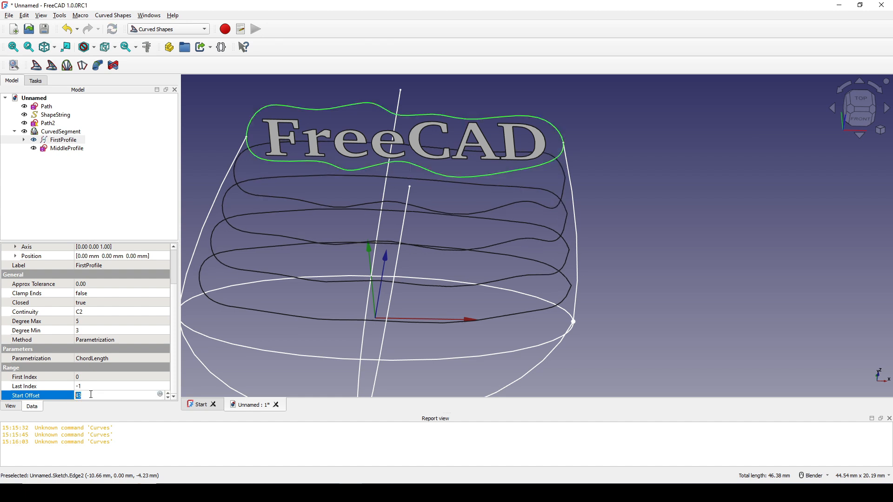
{"action": "type", "text": "44"}
{"action": "left_click", "coordinate": [65, 400]}
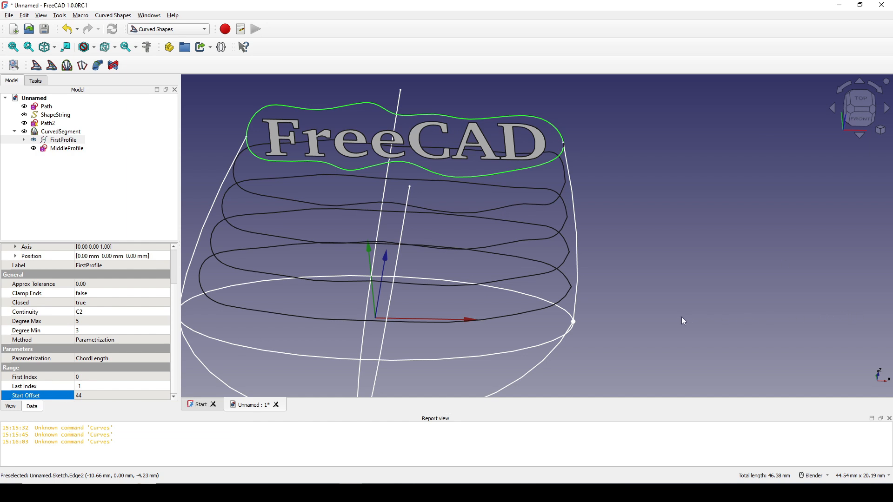
{"action": "middle_click_drag", "start_coordinate": [613, 312], "coordinate": [743, 277]}
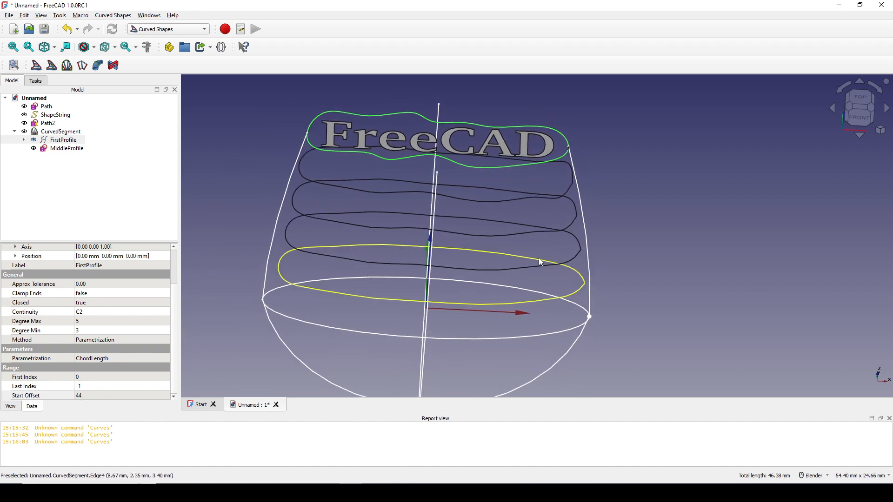
{"action": "scroll", "coordinate": [536, 259], "scroll_direction": "down", "scroll_amount": 3}
Step: Assign Path and Path2 as the Hullcurves of the CurvedSegment
{"action": "left_click", "coordinate": [60, 132]}
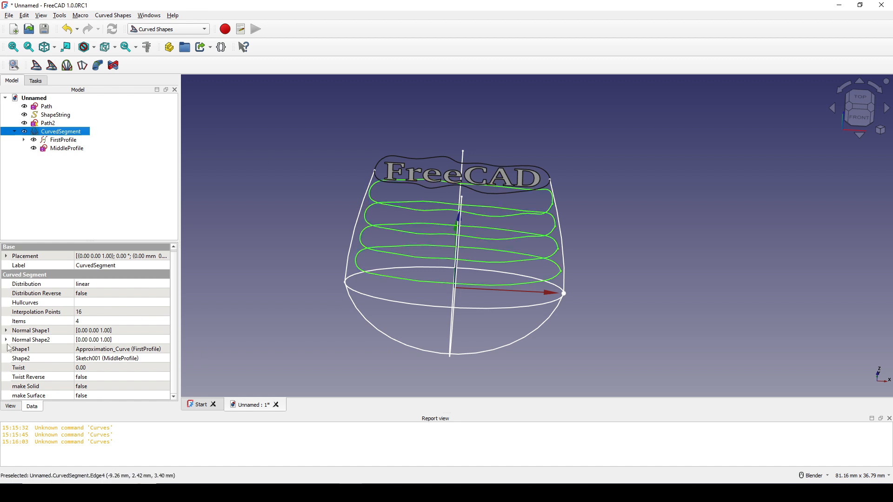
{"action": "left_click", "coordinate": [35, 302]}
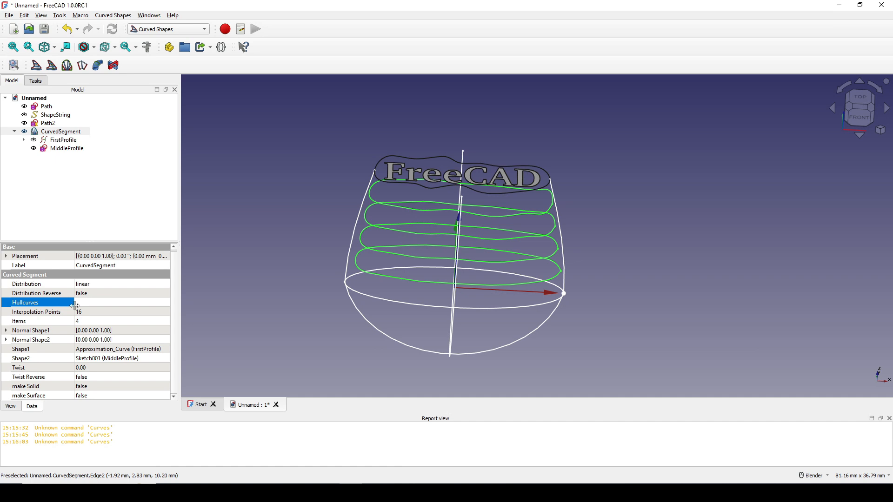
{"action": "left_click", "coordinate": [97, 305]}
{"action": "left_click", "coordinate": [166, 302]}
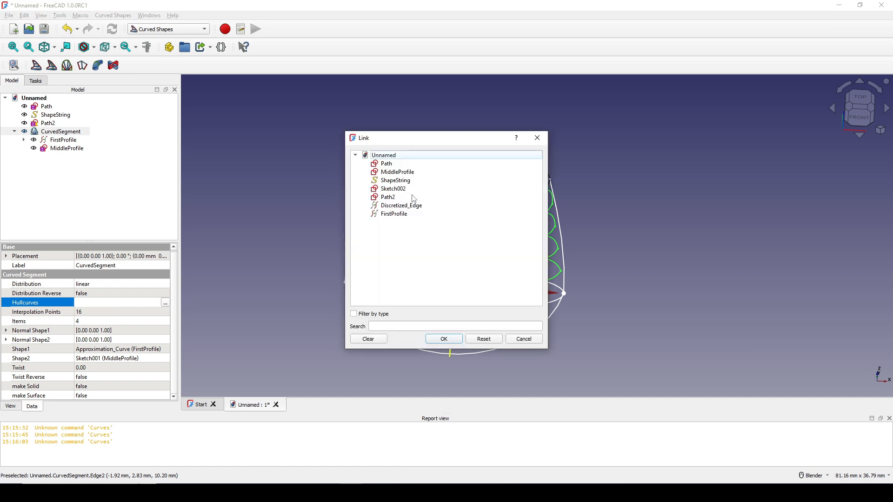
{"action": "left_click", "coordinate": [387, 165]}
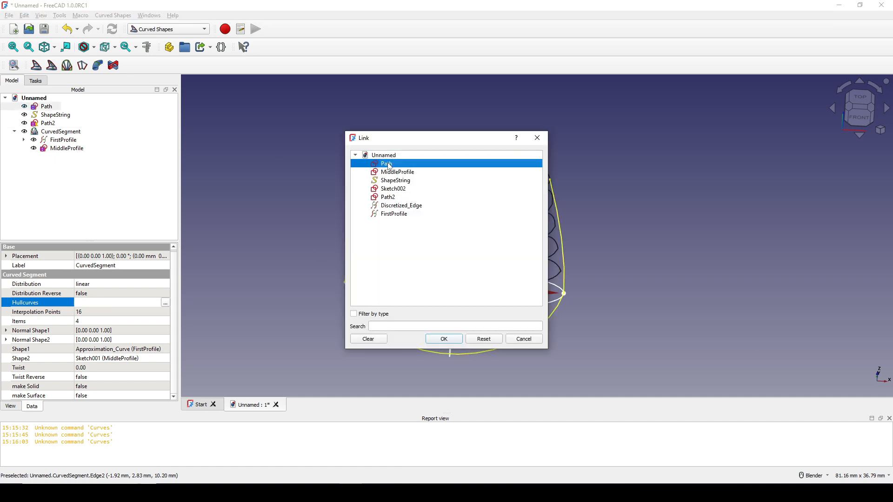
{"action": "left_click", "coordinate": [387, 197], "text": "ctrl"}
{"action": "left_click", "coordinate": [445, 339]}
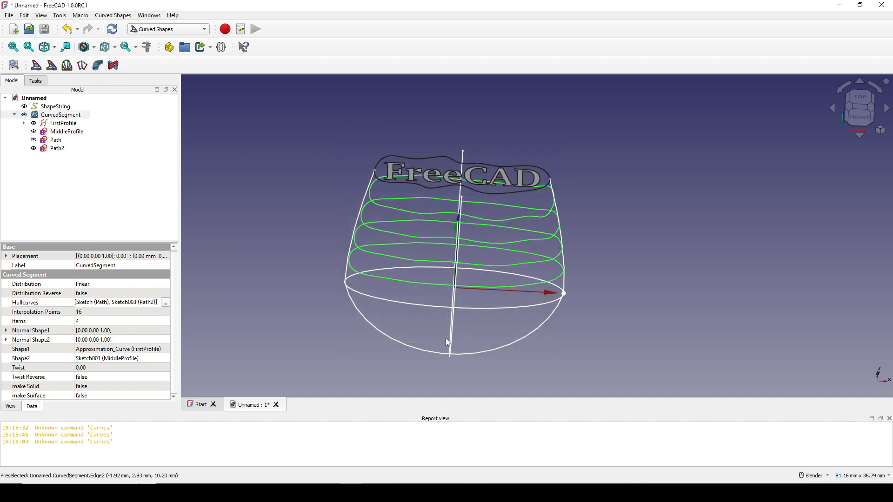
{"action": "middle_click_drag", "start_coordinate": [590, 304], "coordinate": [546, 274]}
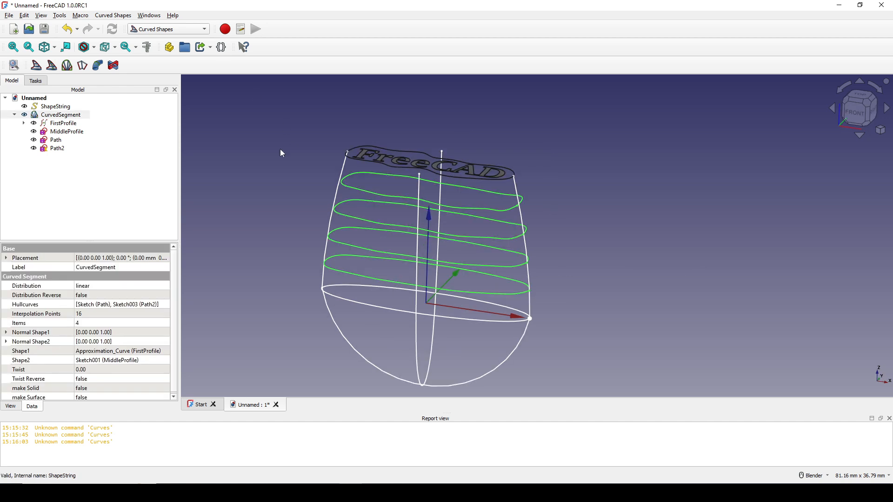
Step: Turn the CurvedSegment into a solid by setting its make Solid property to true
{"action": "left_click", "coordinate": [52, 114]}
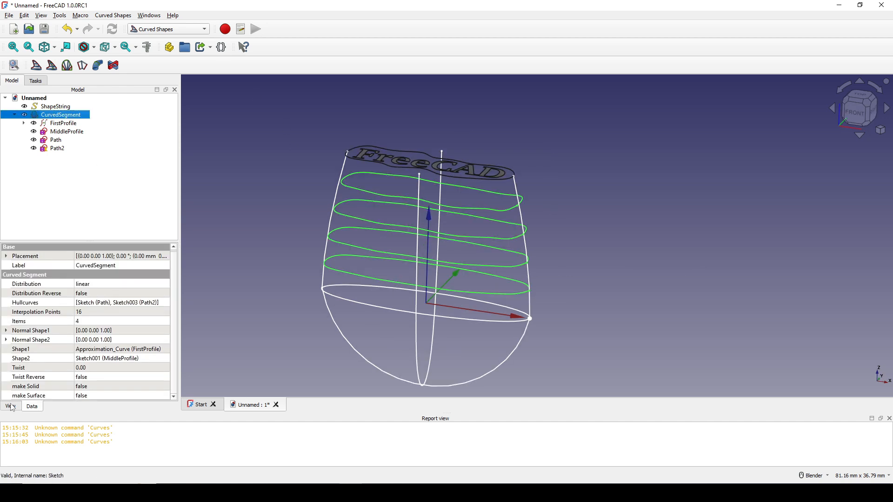
{"action": "left_click", "coordinate": [28, 387]}
{"action": "left_click", "coordinate": [90, 387]}
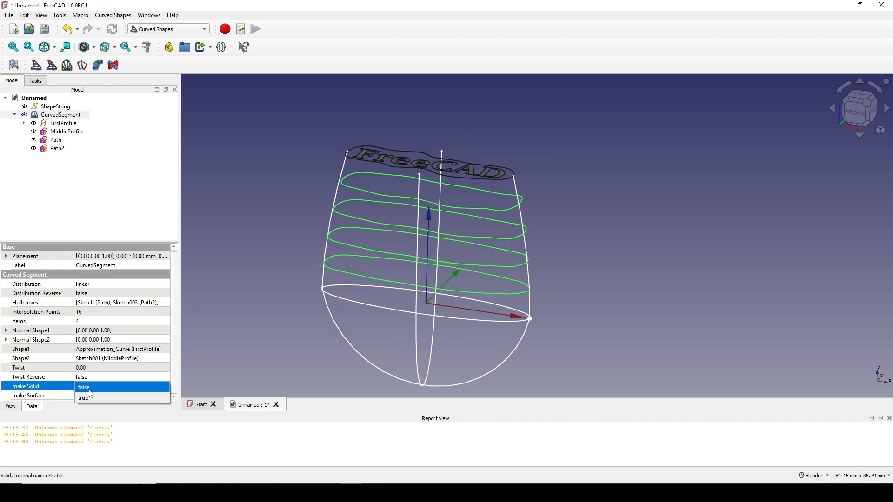
{"action": "left_click", "coordinate": [93, 398]}
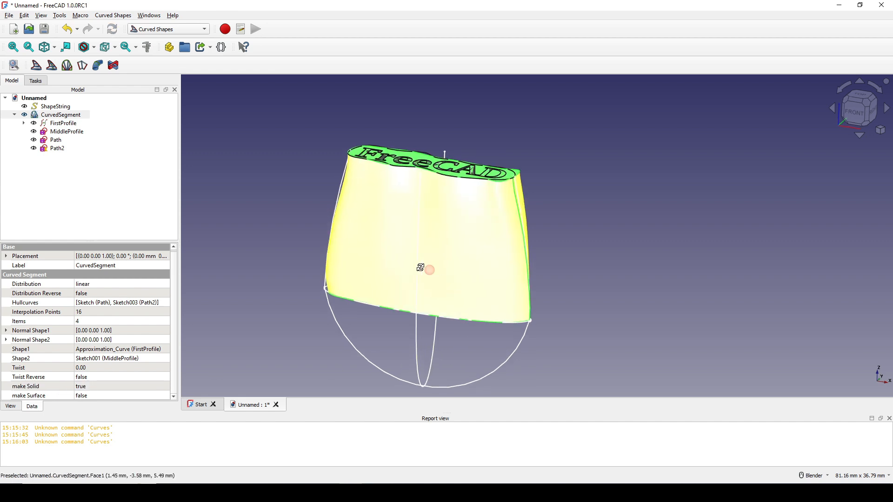
Step: Examine how the solid's lower edge and sides fit the ellipse and the path curves
{"action": "middle_click_drag", "start_coordinate": [420, 265], "coordinate": [535, 255]}
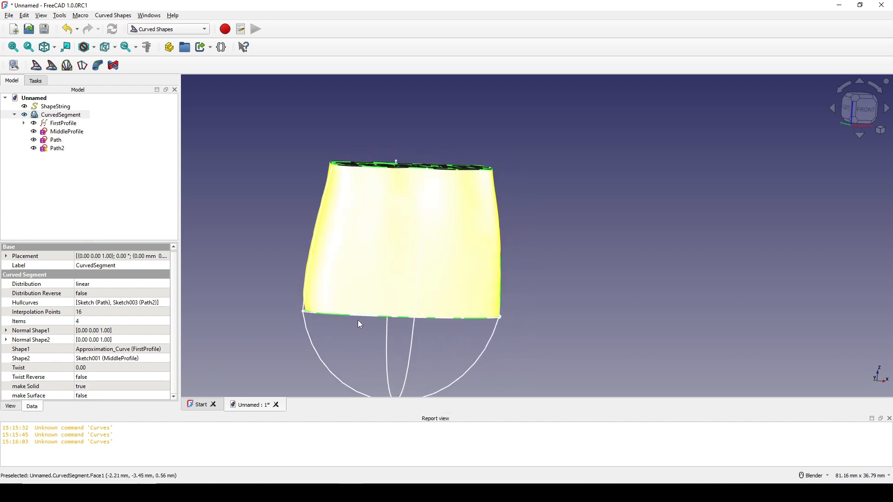
{"action": "scroll", "coordinate": [311, 321], "scroll_direction": "up", "scroll_amount": 5}
{"action": "middle_click_drag", "start_coordinate": [310, 311], "coordinate": [330, 297]}
{"action": "scroll", "coordinate": [304, 287], "scroll_direction": "down", "scroll_amount": 1}
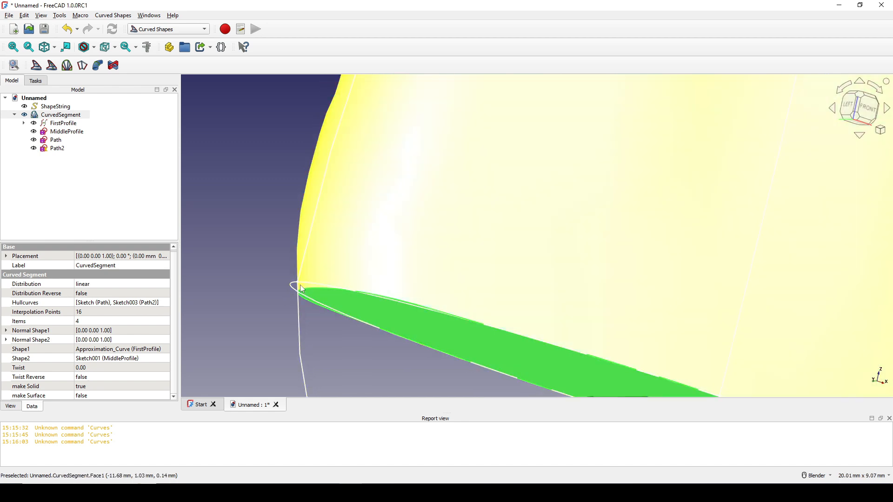
{"action": "scroll", "coordinate": [300, 286], "scroll_direction": "down", "scroll_amount": 2}
{"action": "scroll", "coordinate": [302, 286], "scroll_direction": "down", "scroll_amount": 3}
{"action": "middle_click_drag", "start_coordinate": [392, 259], "coordinate": [391, 258]}
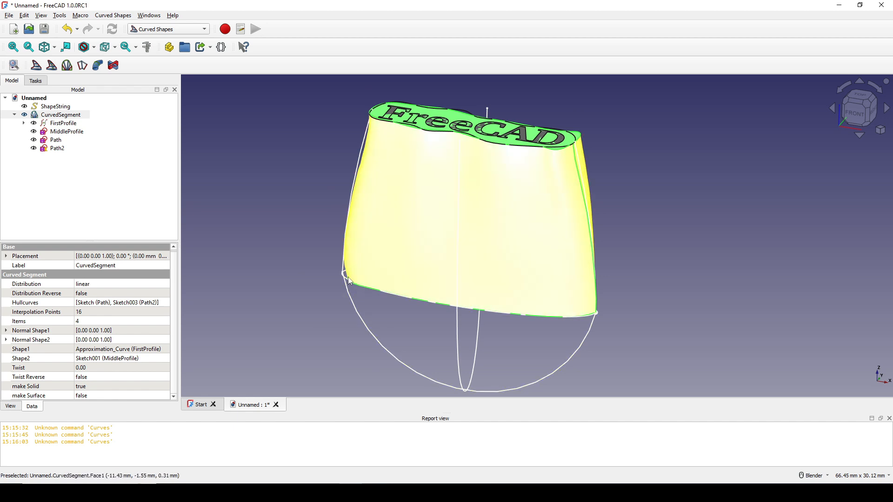
Step: Turn the CurvedSegment back into separate interpolated profile wires by setting its make Solid property to false
{"action": "left_click", "coordinate": [44, 388]}
{"action": "left_click", "coordinate": [92, 388]}
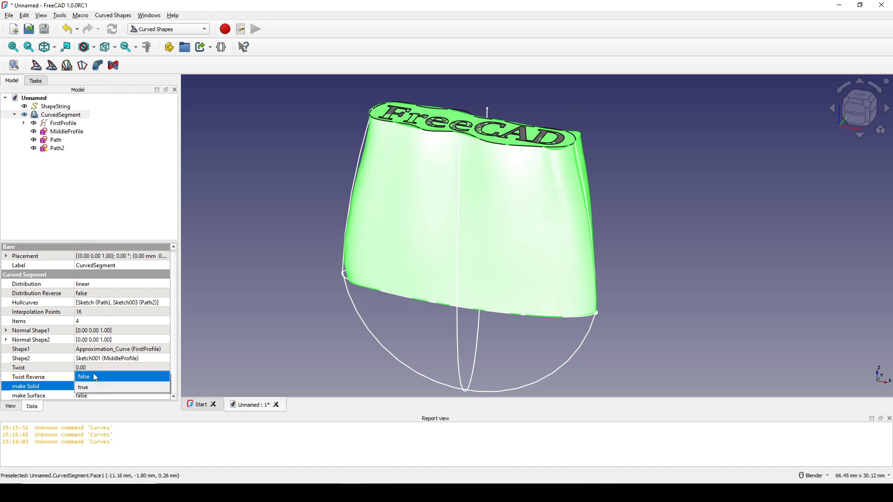
{"action": "left_click", "coordinate": [96, 379]}
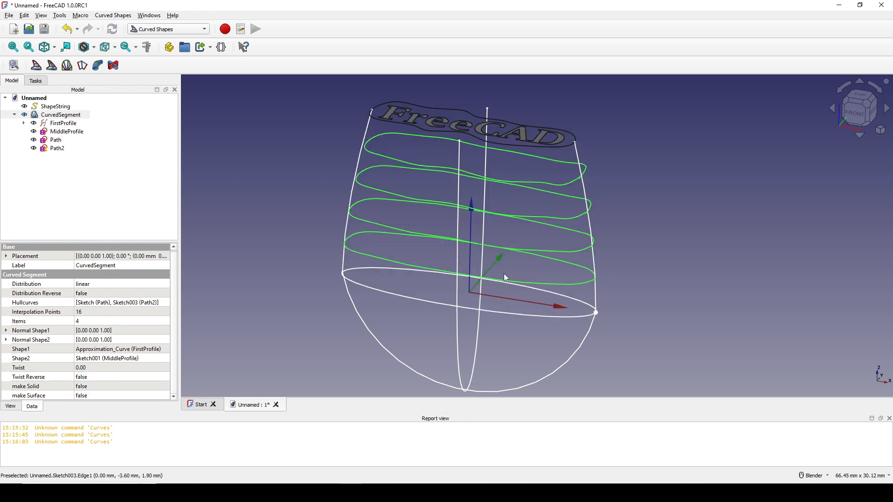
{"action": "scroll", "coordinate": [516, 278], "scroll_direction": "down", "scroll_amount": 2}
Step: Explode the CurvedSegment compound into its individual profiles using the Part workbench
{"action": "left_click", "coordinate": [59, 115]}
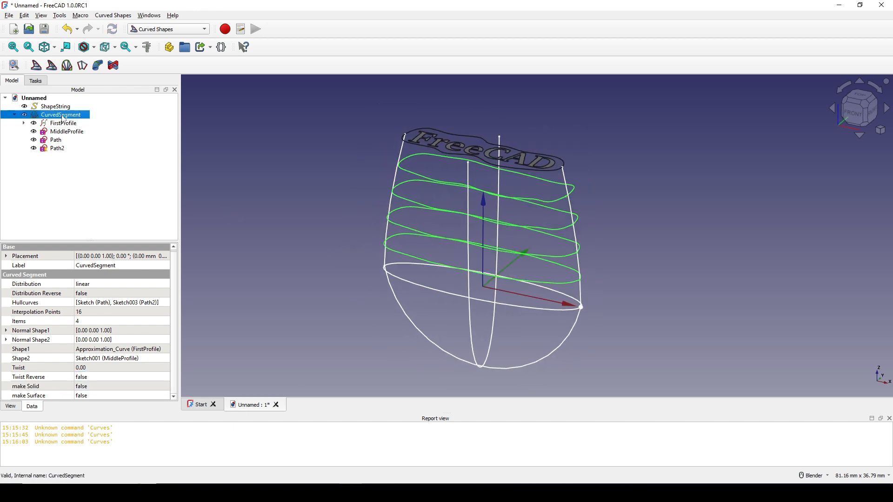
{"action": "left_click", "coordinate": [178, 31]}
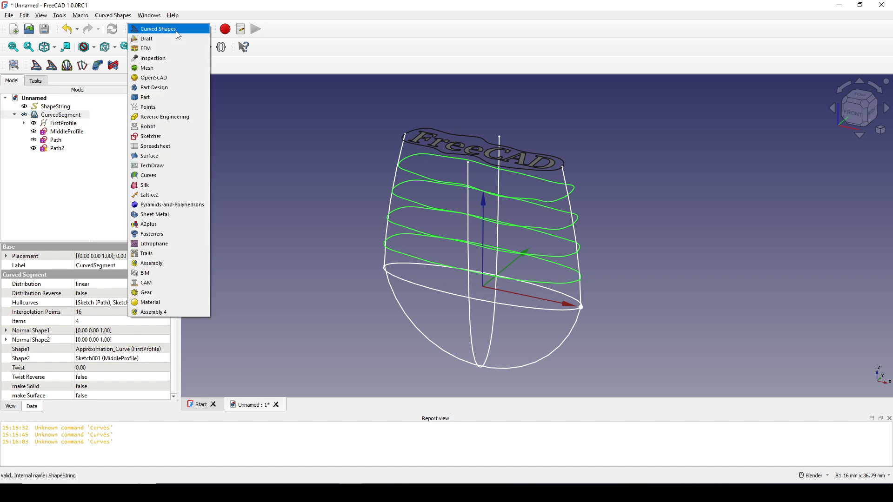
{"action": "left_click", "coordinate": [153, 98]}
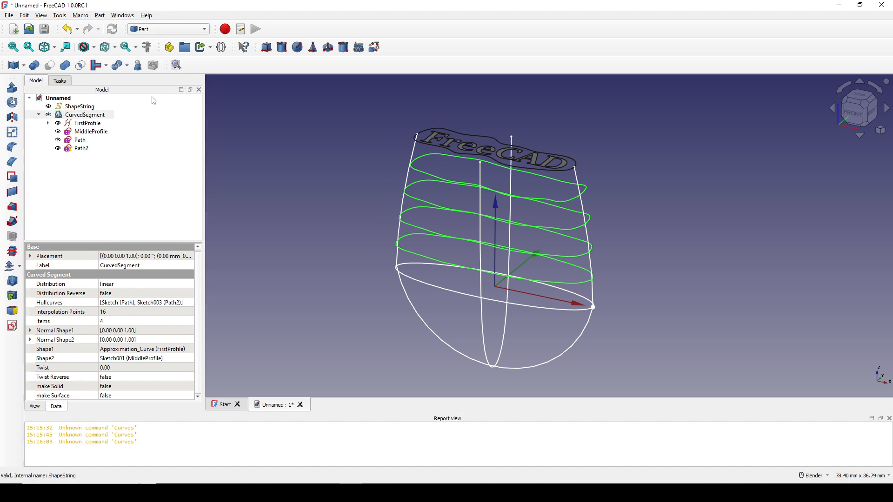
{"action": "left_click", "coordinate": [76, 116]}
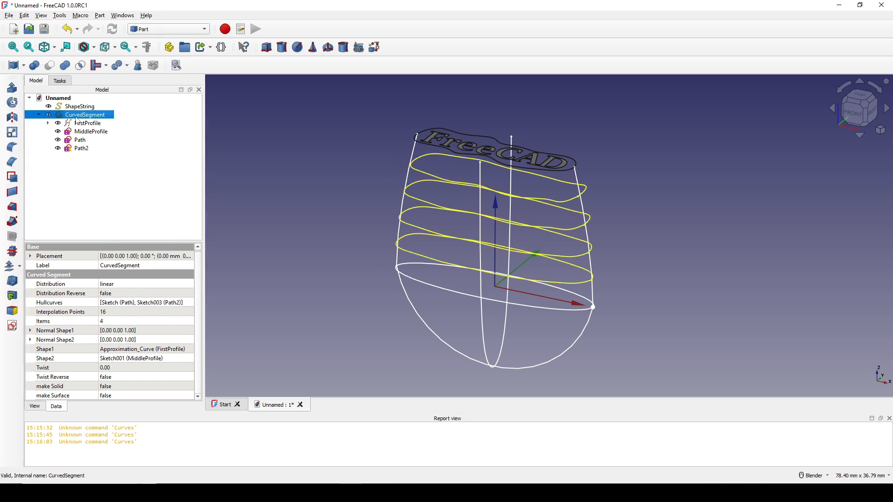
{"action": "left_click", "coordinate": [100, 15]}
{"action": "mouse_move", "coordinate": [230, 222]}
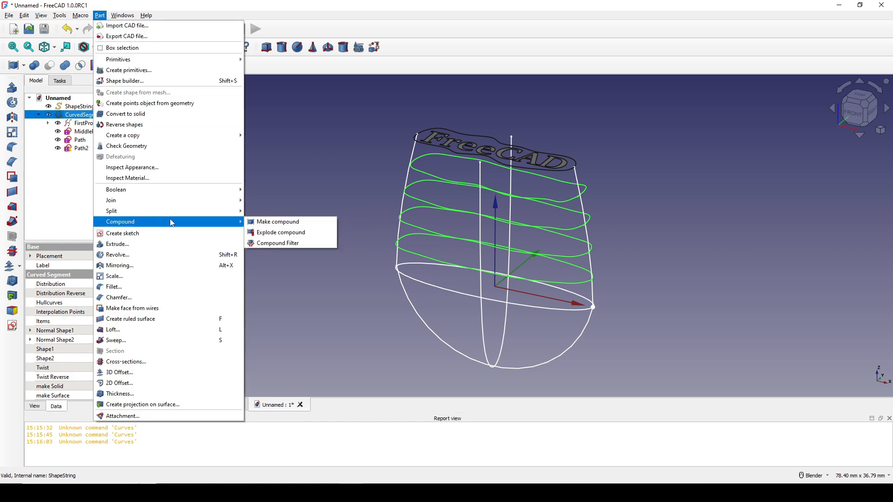
{"action": "left_click", "coordinate": [301, 236]}
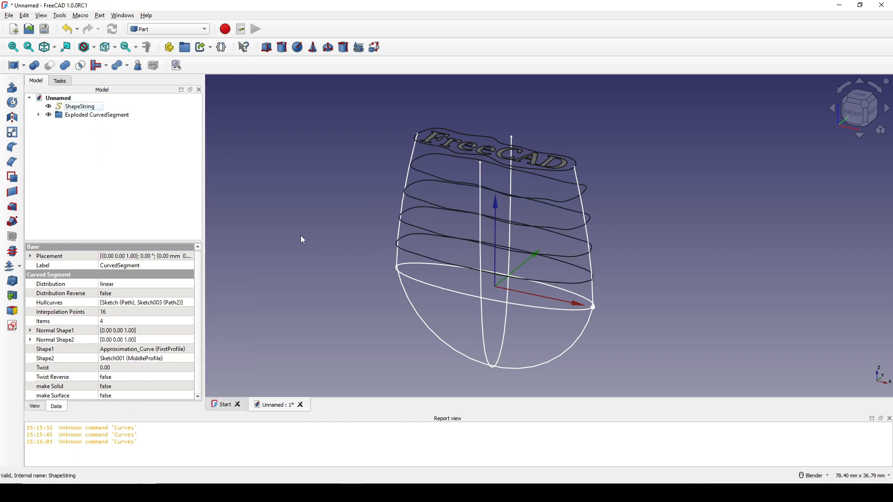
Step: Examine which profile curve each item of the Exploded CurvedSegment group, CurvedSegment.0 to CurvedSegment.3, represents in the model
{"action": "left_click", "coordinate": [39, 115]}
{"action": "left_click", "coordinate": [93, 123]}
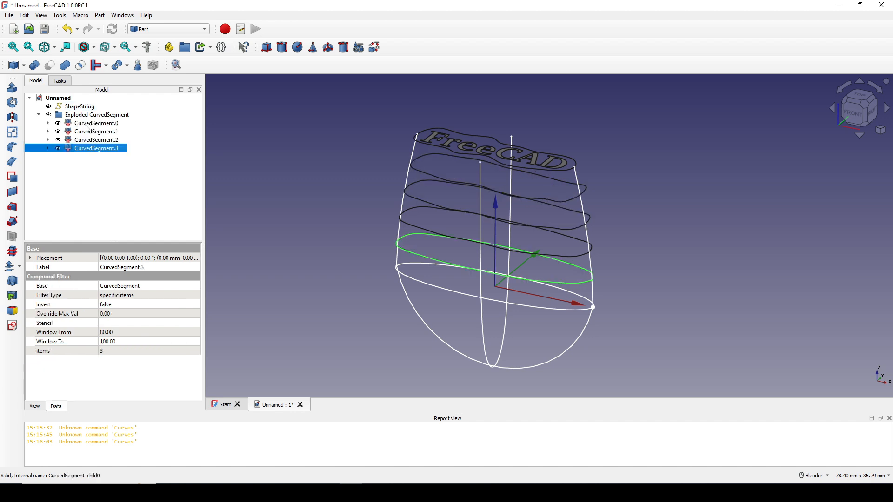
{"action": "left_click", "coordinate": [98, 132]}
{"action": "left_click", "coordinate": [98, 140]}
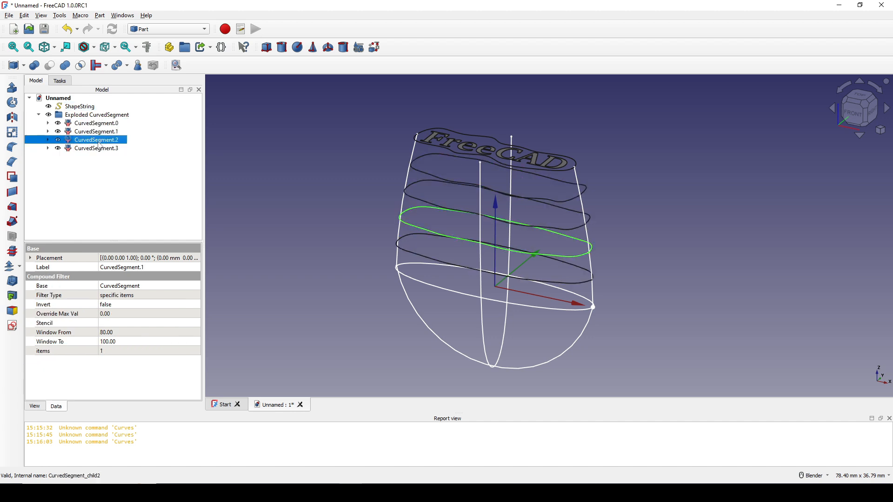
{"action": "left_click", "coordinate": [98, 149]}
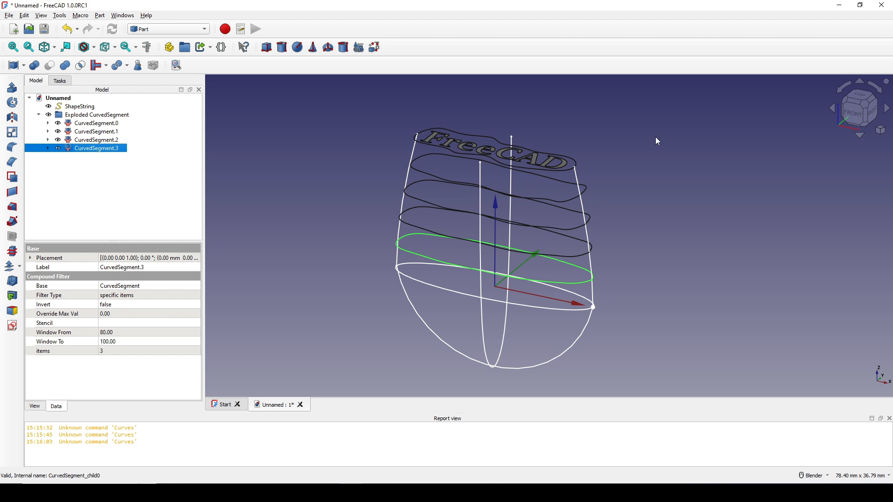
{"action": "middle_click_drag", "start_coordinate": [626, 235], "coordinate": [610, 201], "text": "shift"}
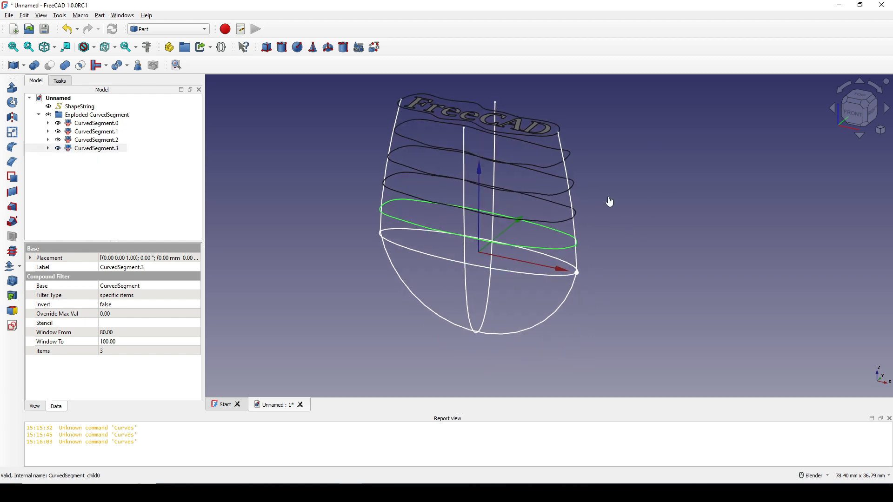
{"action": "left_click", "coordinate": [643, 242]}
{"action": "middle_click_drag", "start_coordinate": [644, 242], "coordinate": [647, 278], "text": "shift"}
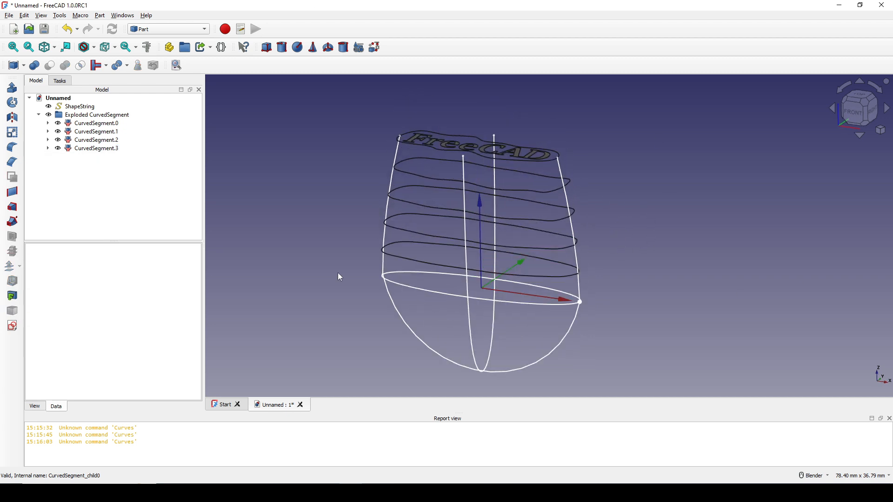
Step: Hide the Exploded CurvedSegment group so only the text outline, the ellipse and the path curves are displayed
{"action": "left_click", "coordinate": [95, 115]}
{"action": "key", "text": "space"}
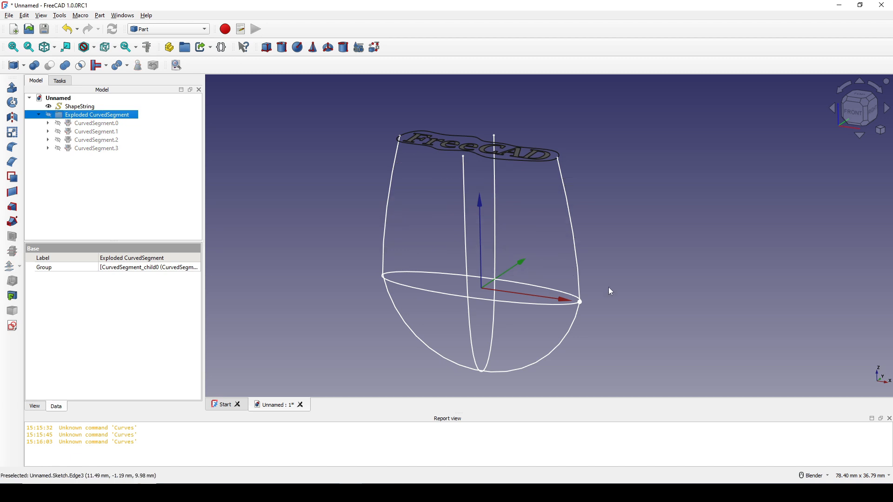
{"action": "middle_click_drag", "start_coordinate": [608, 287], "coordinate": [610, 273], "text": "shift"}
{"action": "middle_click_drag", "start_coordinate": [508, 343], "coordinate": [502, 329], "text": "shift"}
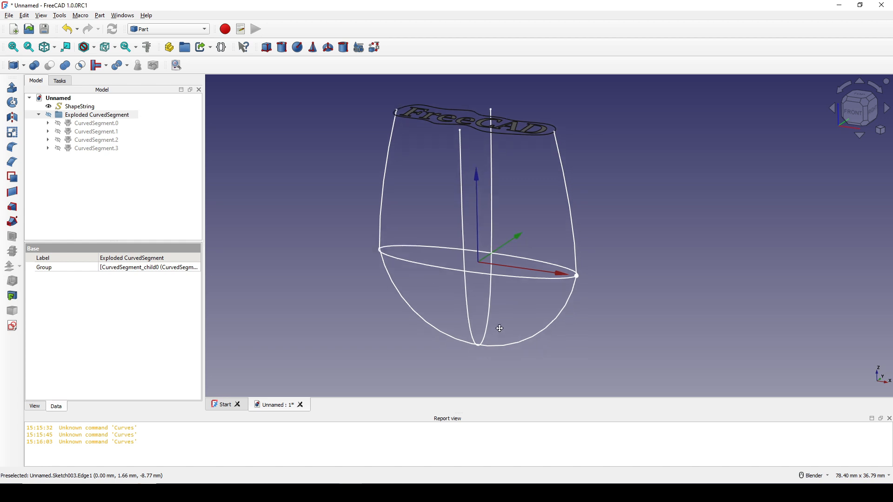
{"action": "left_click", "coordinate": [604, 274]}
{"action": "mouse_move", "coordinate": [605, 274]}
{"action": "middle_mouse_down"}
{"action": "mouse_move", "coordinate": [596, 269]}
{"action": "mouse_move", "coordinate": [589, 279]}
{"action": "middle_mouse_up"}
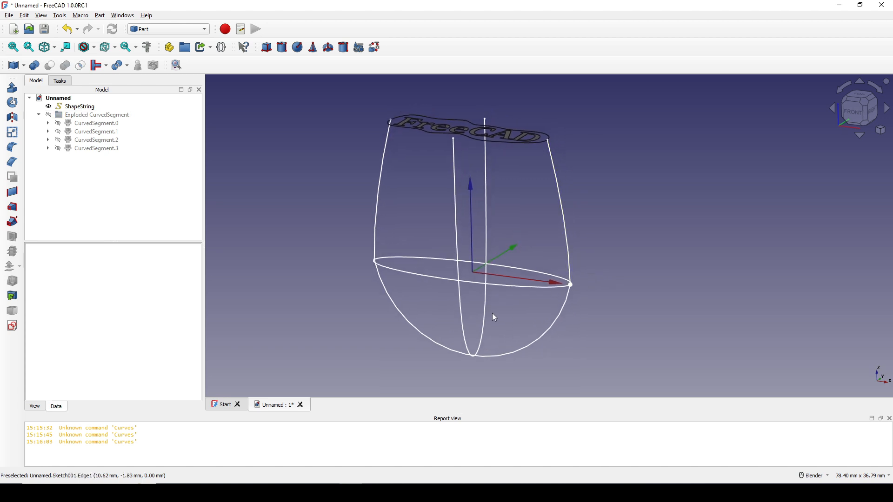
{"action": "middle_click_drag", "start_coordinate": [516, 309], "coordinate": [513, 311], "text": "shift"}
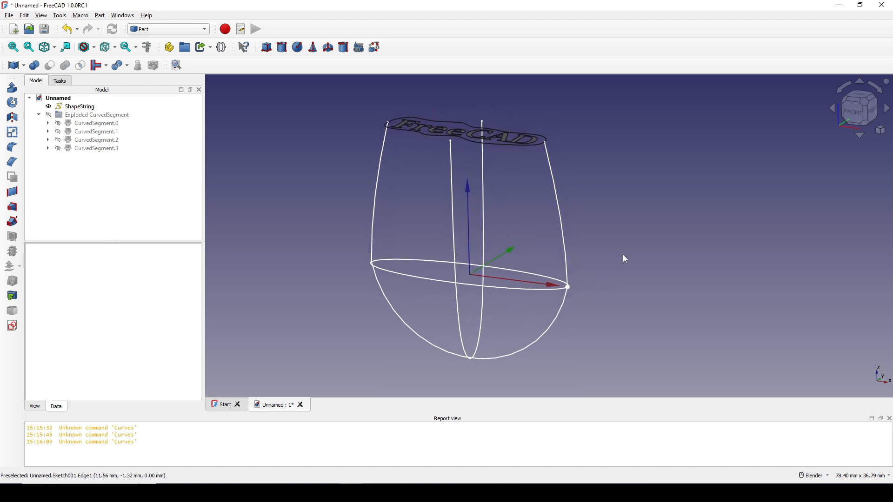
Step: Create a new sketch on the XY-Plane with an offset of -10 mm, at the lowest point of the paths
{"action": "left_click", "coordinate": [12, 326]}
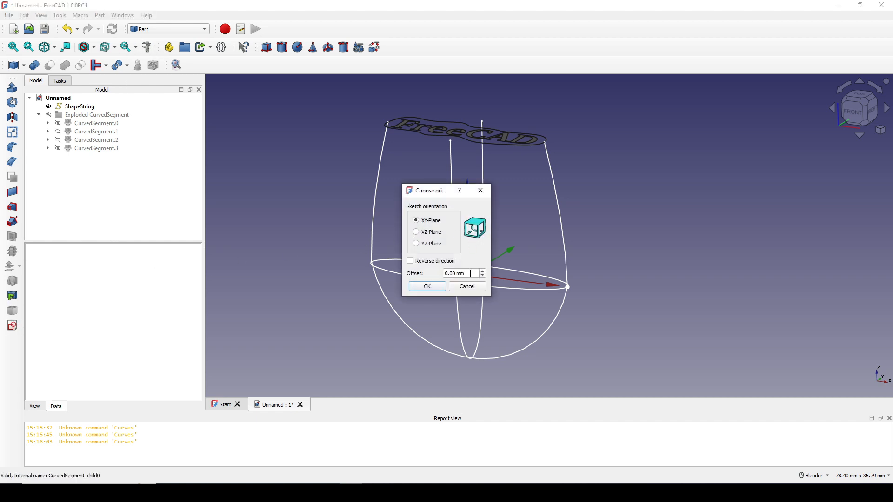
{"action": "left_click_drag", "start_coordinate": [471, 274], "coordinate": [378, 279]}
{"action": "type", "text": "-10"}
{"action": "left_click_drag", "start_coordinate": [440, 196], "coordinate": [284, 196]}
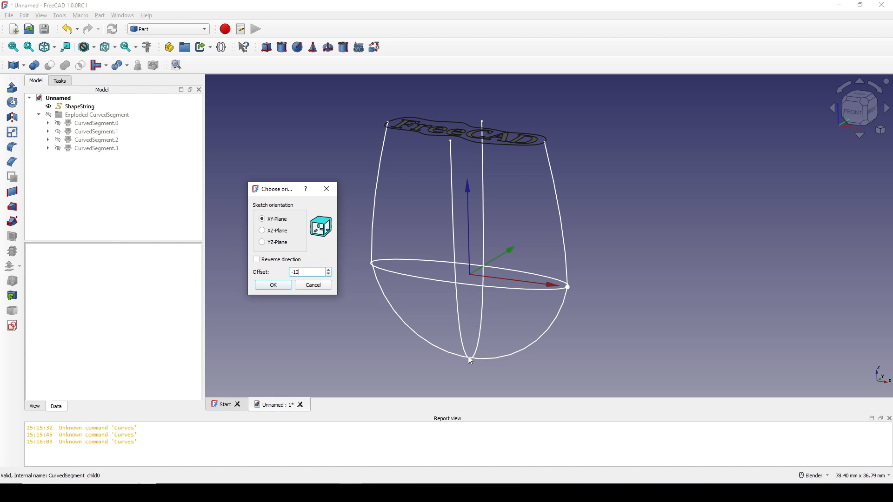
{"action": "left_click", "coordinate": [274, 285]}
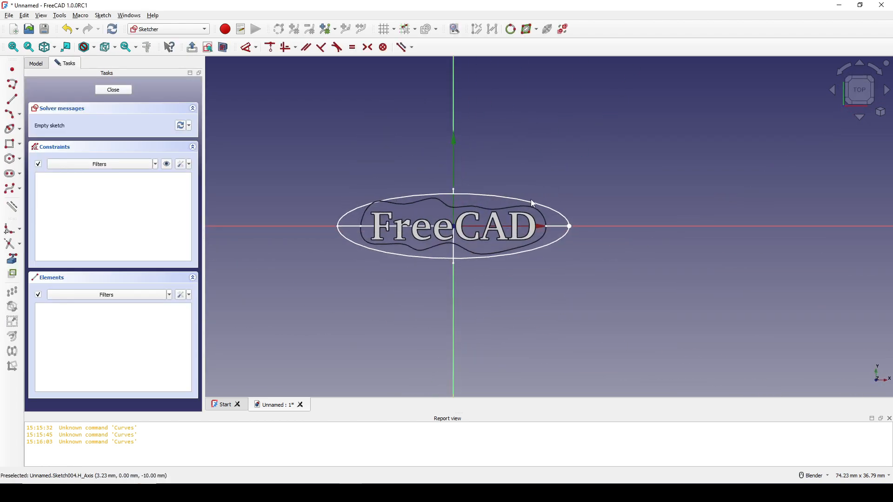
Step: Draw a centre-based circle about 3.15 mm in diameter just outside the ellipse, near the vertical axis
{"action": "scroll", "coordinate": [526, 198], "scroll_direction": "up", "scroll_amount": 4}
{"action": "middle_click_drag", "start_coordinate": [442, 215], "coordinate": [487, 205], "text": "shift"}
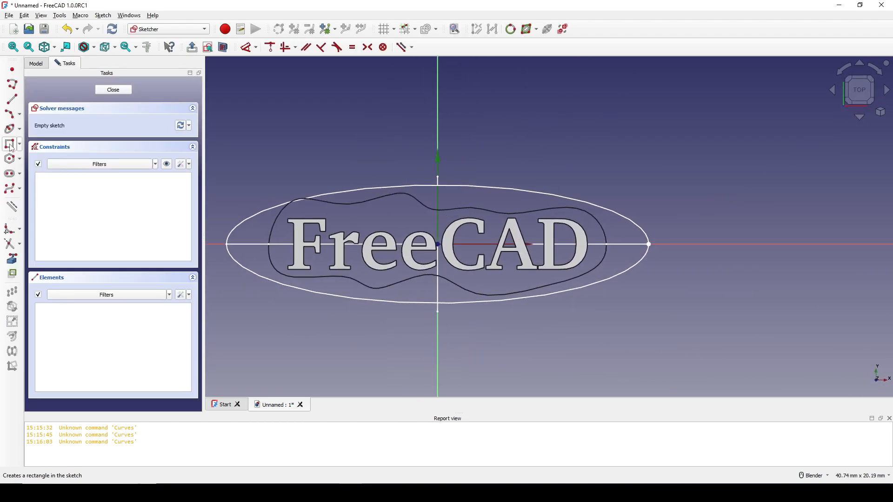
{"action": "left_click", "coordinate": [20, 131]}
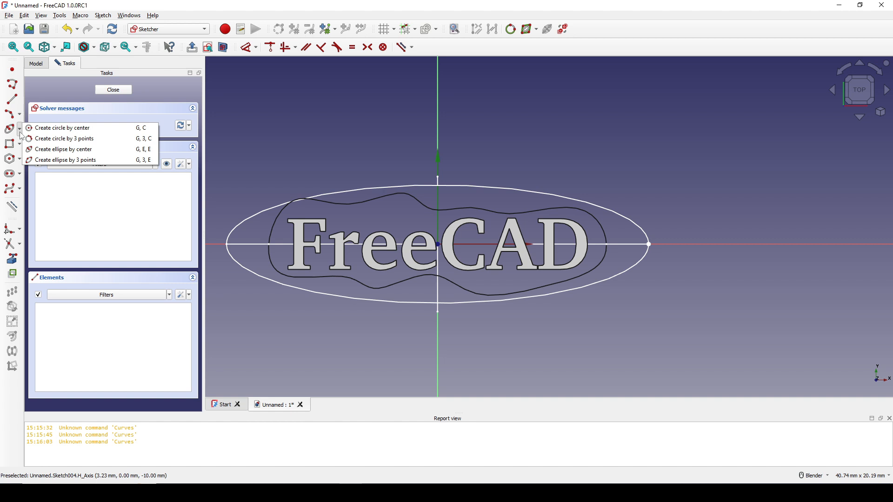
{"action": "left_click", "coordinate": [49, 129]}
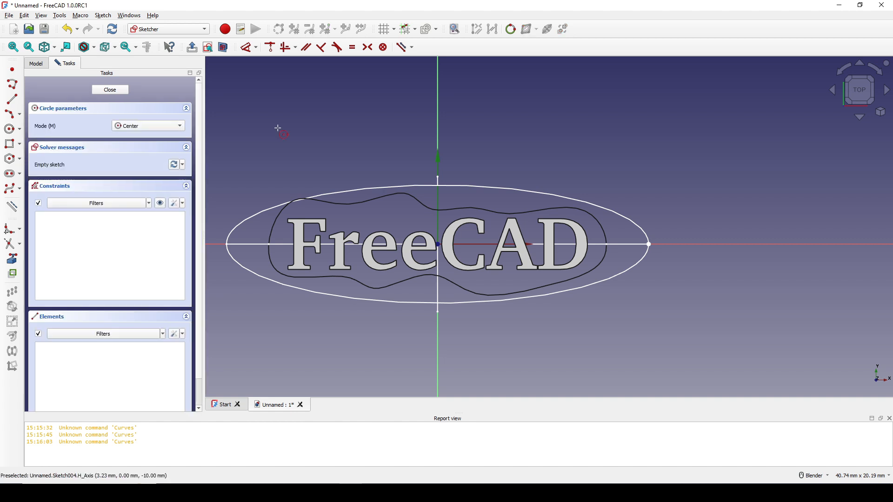
{"action": "left_click", "coordinate": [472, 139]}
{"action": "left_click", "coordinate": [498, 134]}
{"action": "right_click", "coordinate": [536, 127]}
Step: Constrain the circle's diameter to 0.05 mm
{"action": "key", "text": "d"}
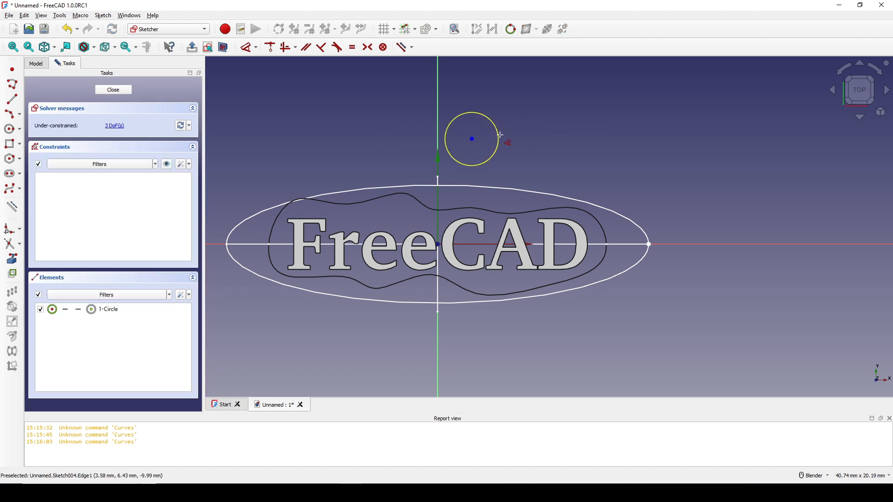
{"action": "left_click", "coordinate": [499, 136]}
{"action": "left_click", "coordinate": [563, 132]}
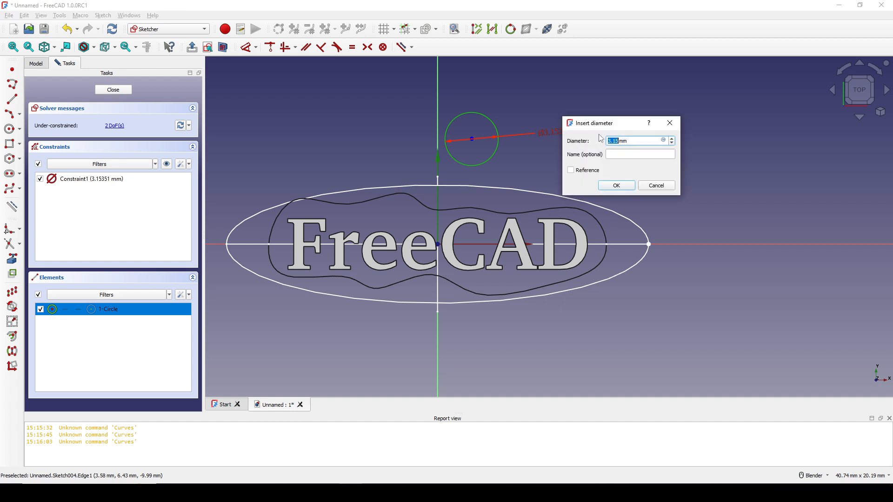
{"action": "type", "text": "0.05"}
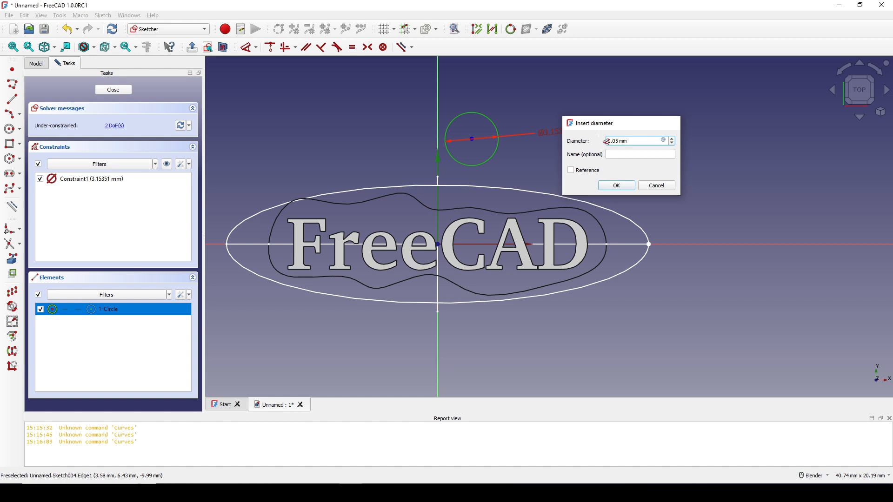
{"action": "key", "text": "Return"}
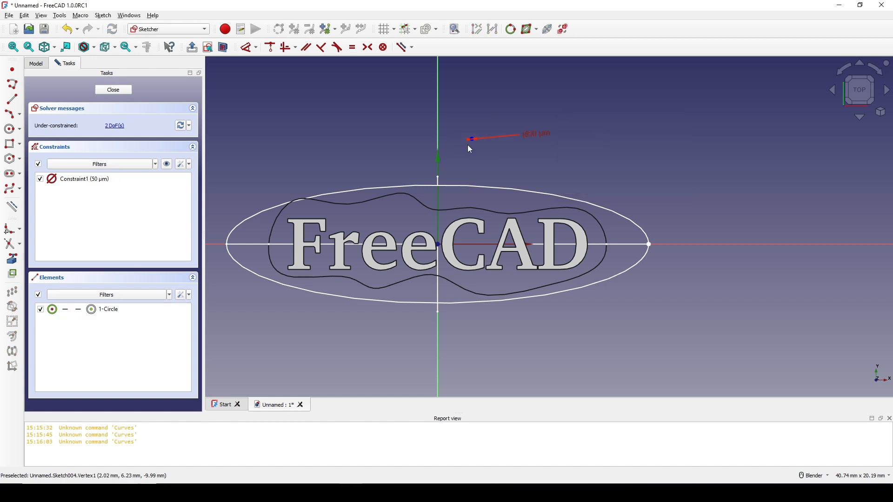
Step: Make the tiny circle's centre coincident with the sketch origin where the two paths meet, and close the sketch
{"action": "left_click", "coordinate": [472, 140]}
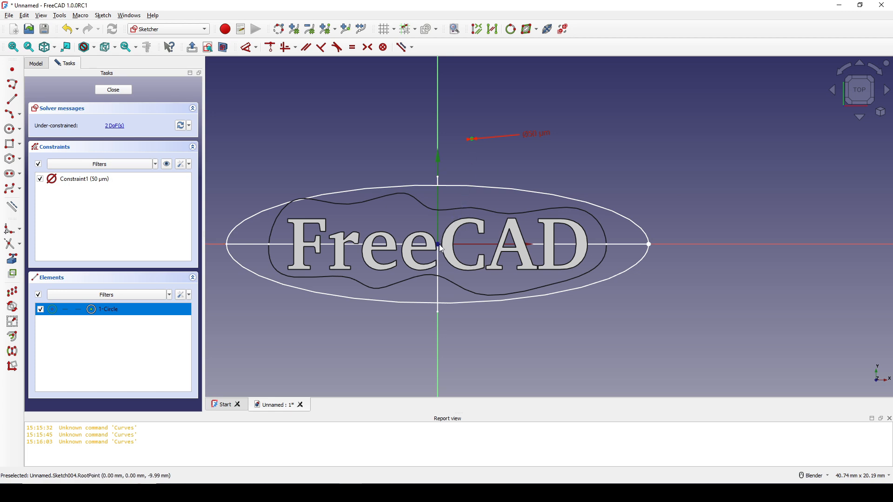
{"action": "scroll", "coordinate": [439, 248], "scroll_direction": "up", "scroll_amount": 5}
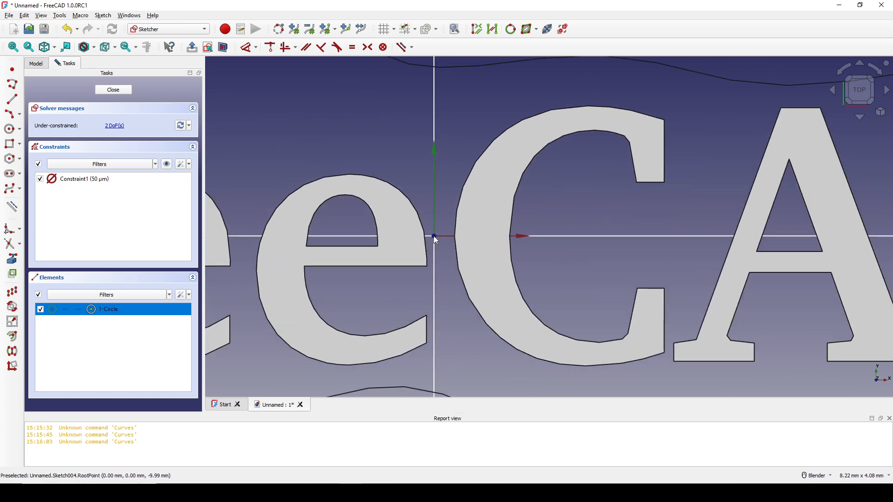
{"action": "scroll", "coordinate": [434, 236], "scroll_direction": "down", "scroll_amount": 3}
{"action": "mouse_move", "coordinate": [459, 250]}
{"action": "middle_mouse_down"}
{"action": "mouse_move", "coordinate": [476, 198]}
{"action": "mouse_move", "coordinate": [479, 208]}
{"action": "middle_mouse_up"}
{"action": "middle_click_drag", "start_coordinate": [442, 321], "coordinate": [539, 105], "text": "shift"}
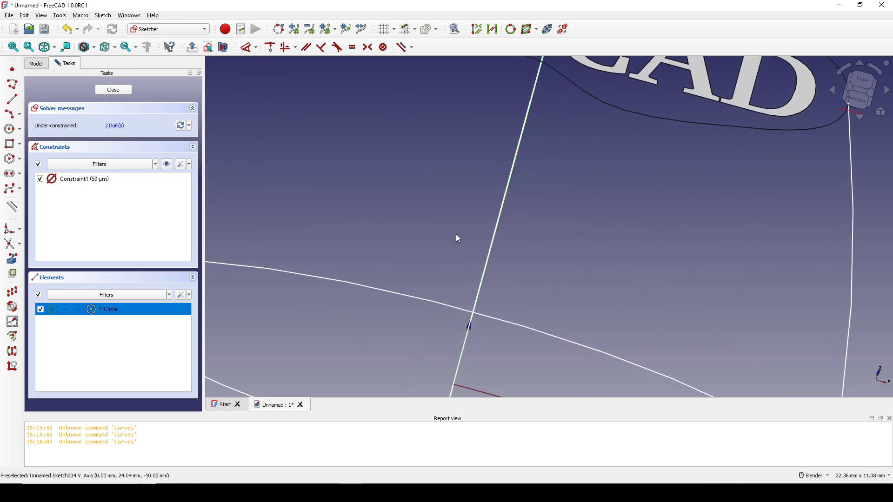
{"action": "scroll", "coordinate": [424, 350], "scroll_direction": "down", "scroll_amount": 3}
{"action": "mouse_move", "coordinate": [453, 378]}
{"action": "middle_mouse_down"}
{"action": "mouse_move", "coordinate": [446, 369]}
{"action": "mouse_move", "coordinate": [486, 276]}
{"action": "middle_mouse_up"}
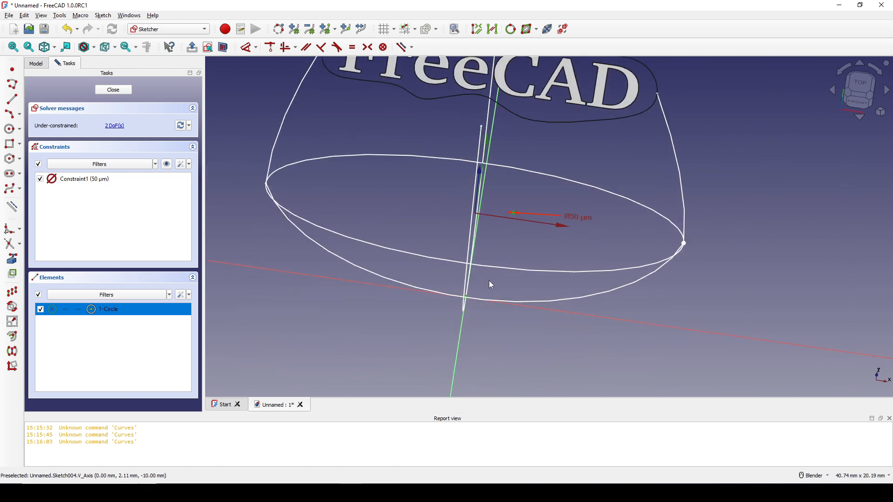
{"action": "key", "text": "c"}
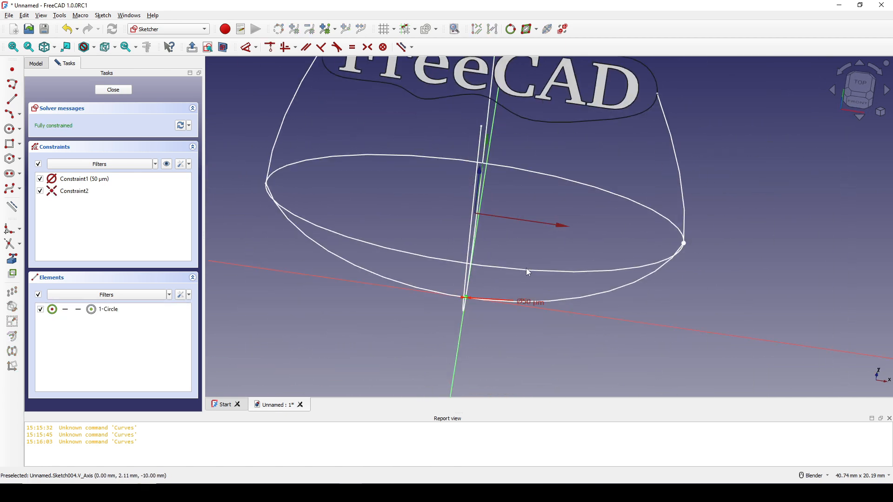
{"action": "scroll", "coordinate": [526, 268], "scroll_direction": "down", "scroll_amount": 1}
{"action": "middle_click_drag", "start_coordinate": [518, 244], "coordinate": [499, 288], "text": "shift"}
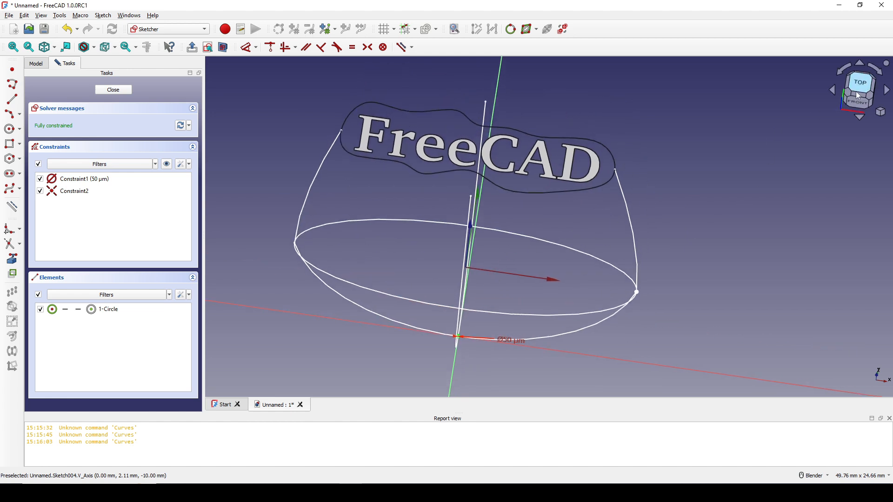
{"action": "left_click", "coordinate": [114, 90]}
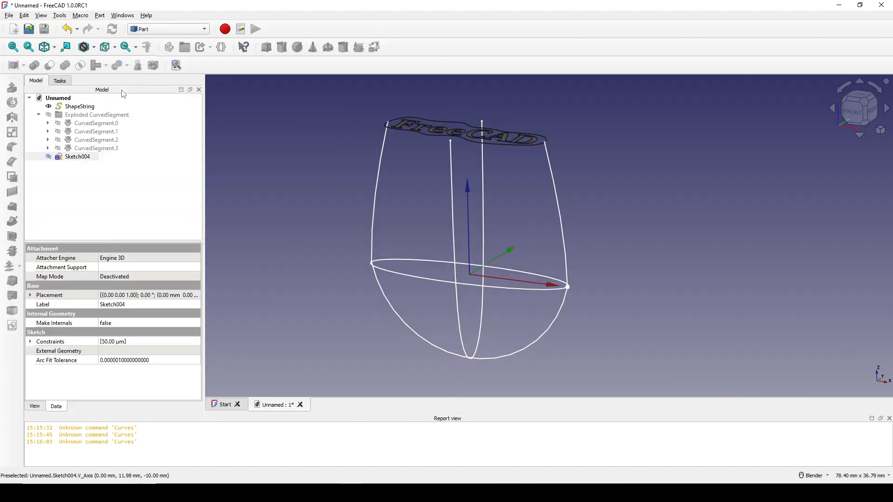
{"action": "middle_click_drag", "start_coordinate": [541, 240], "coordinate": [539, 241], "text": "shift"}
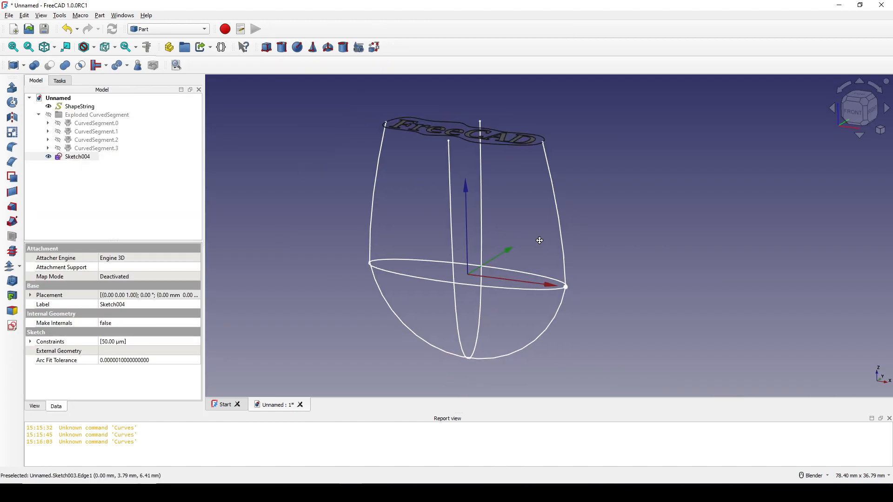
Step: Rename the tiny circle's sketch as LastProfile
{"action": "right_click", "coordinate": [80, 156]}
{"action": "left_click", "coordinate": [133, 437]}
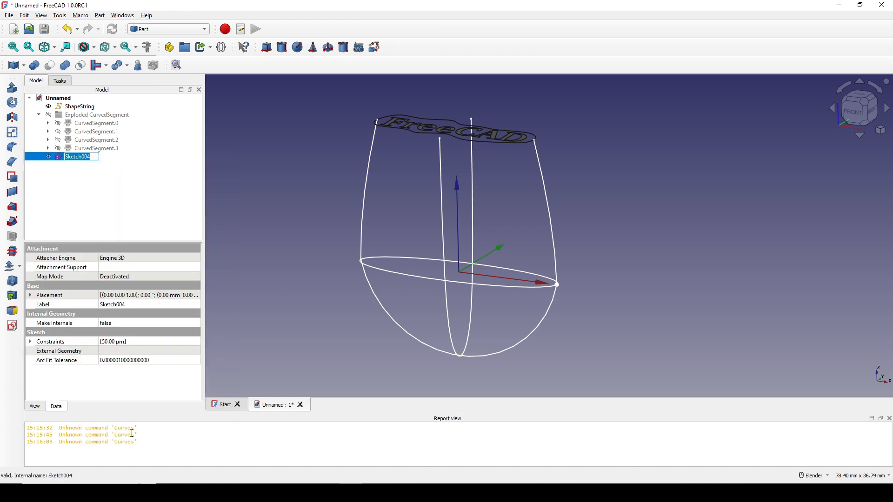
{"action": "type", "text": "LastProfile"}
{"action": "key", "text": "Return"}
{"action": "left_click", "coordinate": [624, 331]}
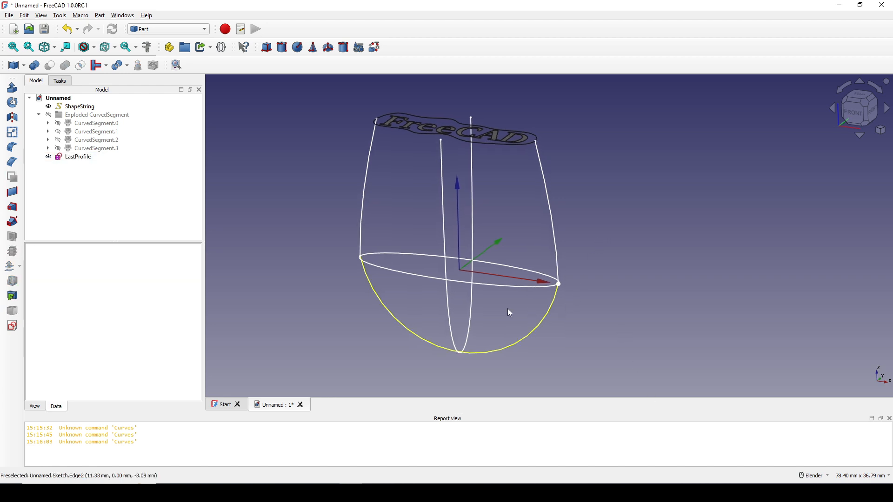
Step: Create a Curved Array in the Curved Shapes workbench from MiddleProfile, with Path and Path2 as its hull curves
{"action": "left_click", "coordinate": [499, 285]}
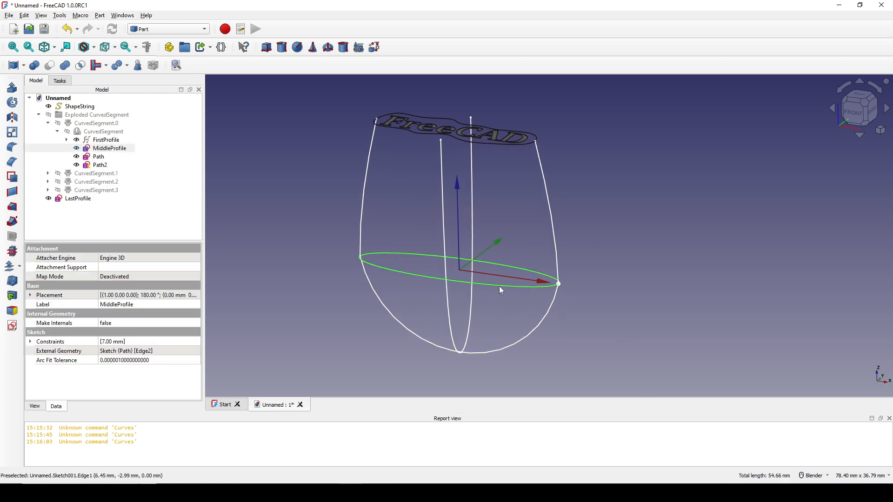
{"action": "middle_click_drag", "start_coordinate": [598, 265], "coordinate": [591, 250], "text": "shift"}
{"action": "left_click", "coordinate": [168, 29]}
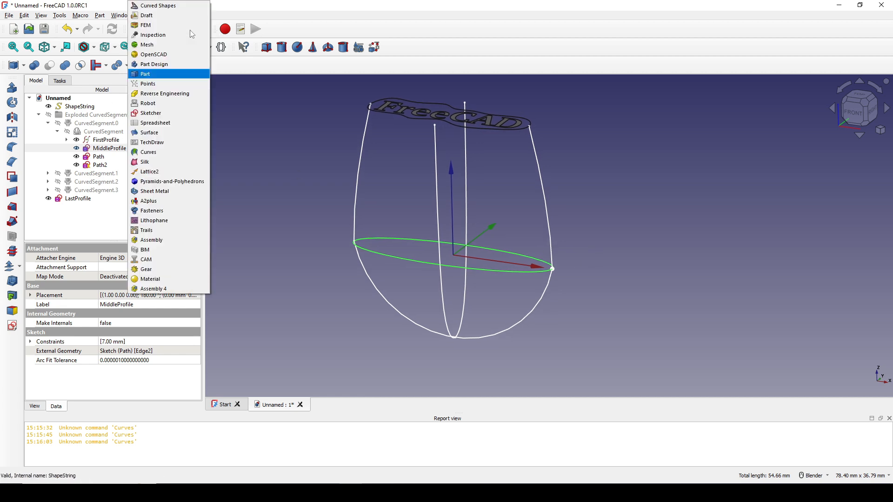
{"action": "left_click", "coordinate": [167, 7]}
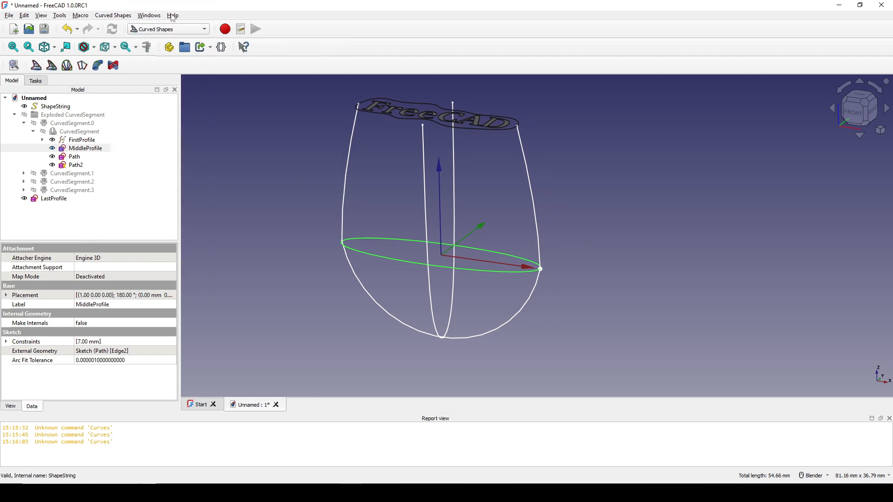
{"action": "left_click", "coordinate": [589, 287]}
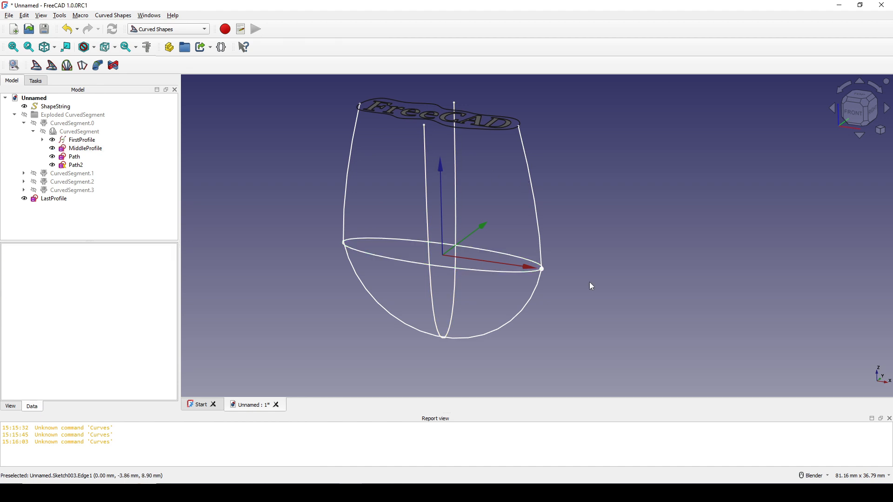
{"action": "left_click", "coordinate": [498, 271]}
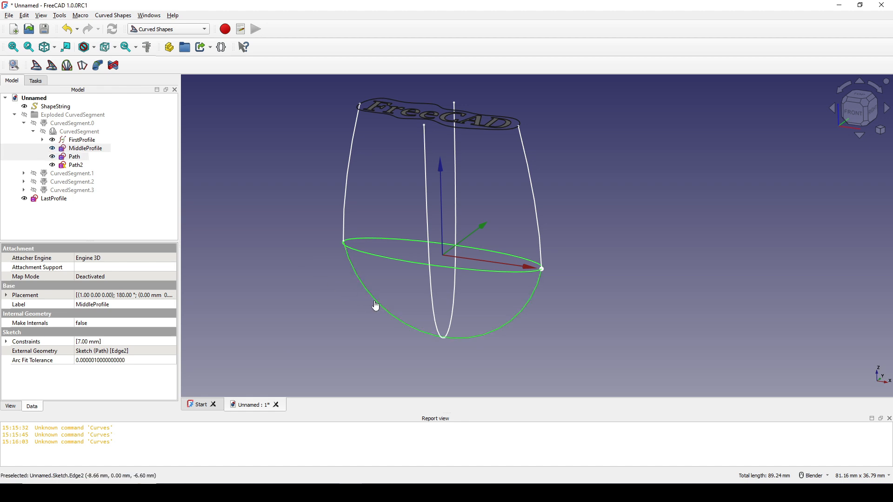
{"action": "left_click", "coordinate": [389, 311], "text": "ctrl"}
{"action": "left_click", "coordinate": [453, 308], "text": "ctrl"}
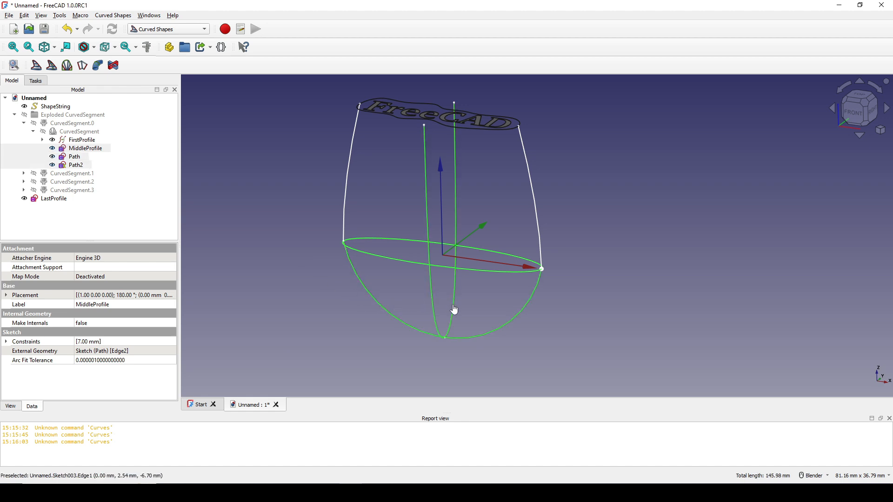
{"action": "left_click", "coordinate": [36, 65]}
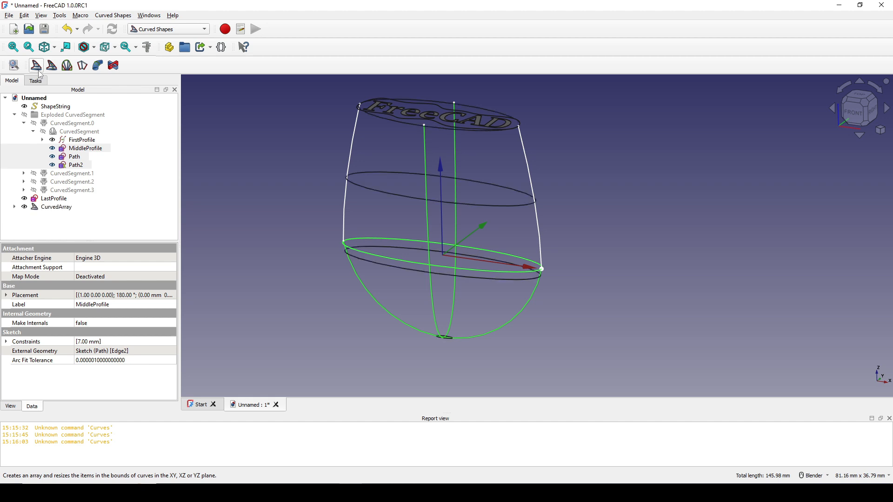
Step: Set the curved array's number of items to 20
{"action": "left_click", "coordinate": [52, 208]}
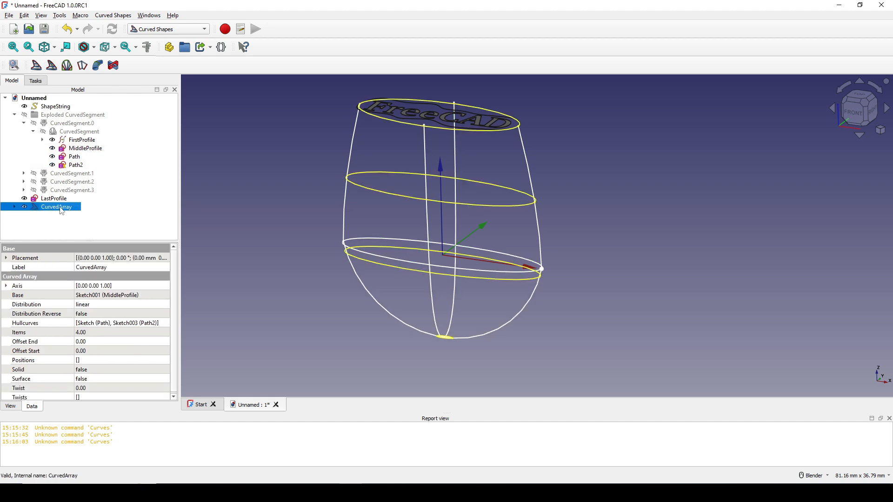
{"action": "left_click", "coordinate": [20, 334]}
{"action": "left_click", "coordinate": [86, 332]}
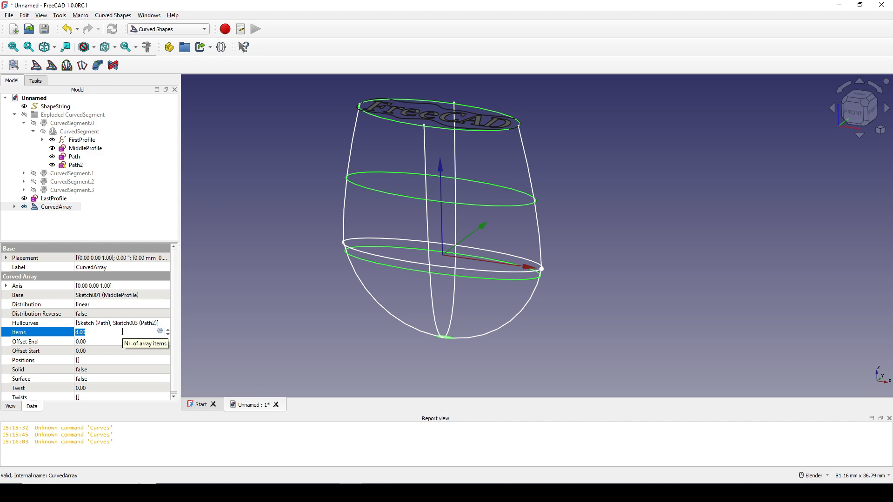
{"action": "type", "text": "20"}
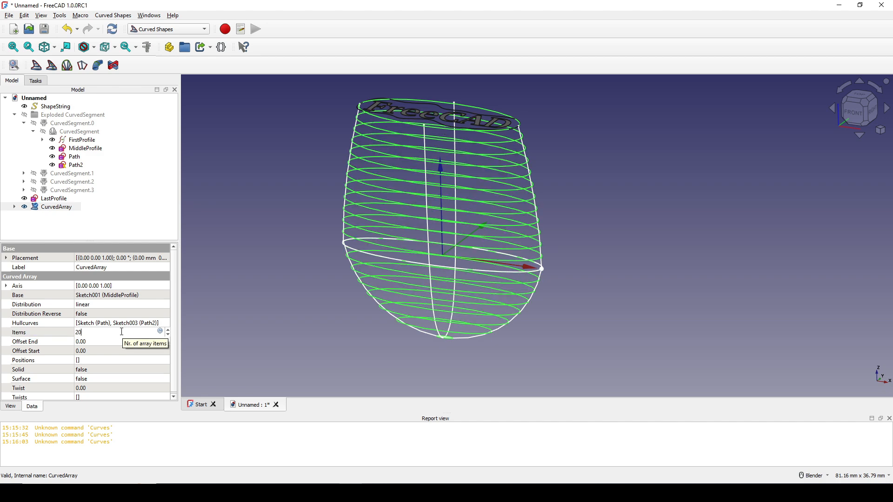
{"action": "middle_click_drag", "start_coordinate": [513, 265], "coordinate": [512, 284]}
{"action": "middle_click_drag", "start_coordinate": [506, 227], "coordinate": [484, 246]}
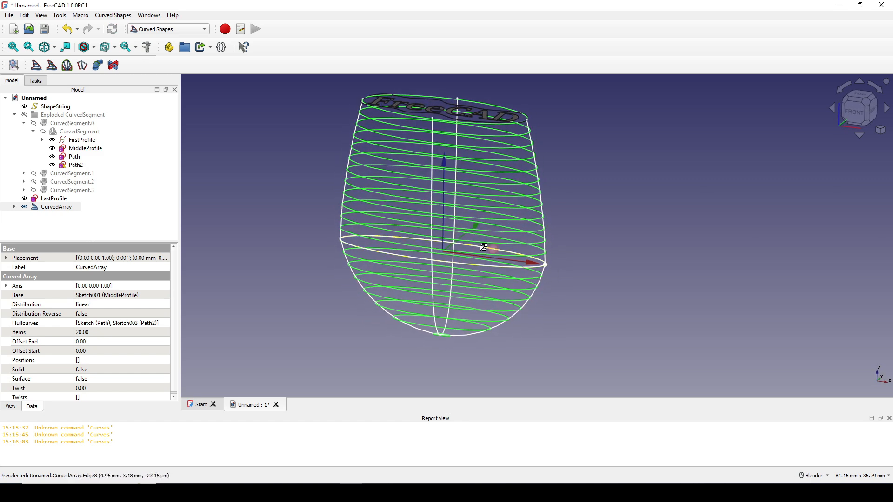
Step: Set the curved array's number of items to 15
{"action": "left_click", "coordinate": [93, 333]}
{"action": "type", "text": "15"}
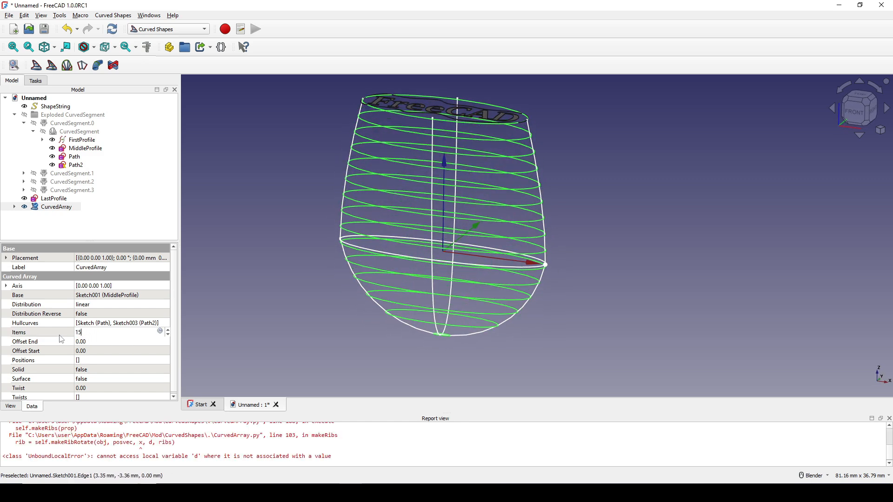
{"action": "key", "text": "Return"}
{"action": "middle_click_drag", "start_coordinate": [294, 320], "coordinate": [498, 300]}
{"action": "scroll", "coordinate": [494, 291], "scroll_direction": "up", "scroll_amount": 1}
{"action": "scroll", "coordinate": [494, 300], "scroll_direction": "down", "scroll_amount": 1}
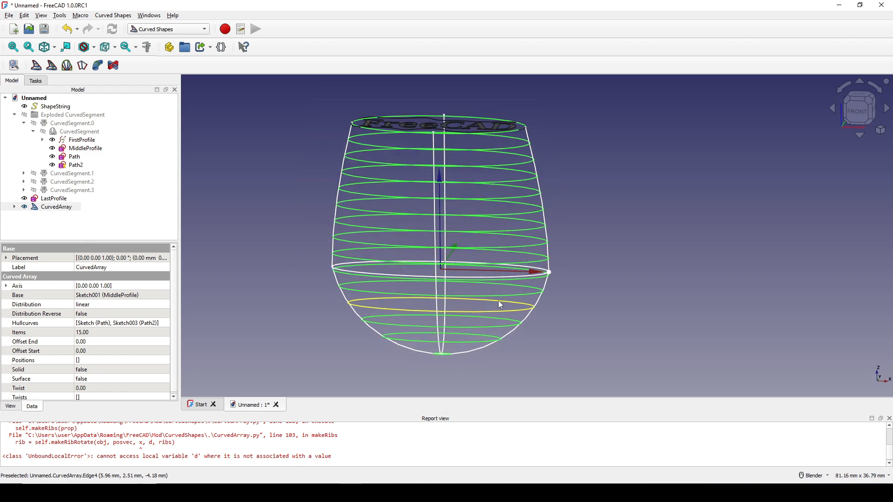
Step: Explode the CurvedArray compound into separate rings in the Part workbench and list its members in the model tree
{"action": "left_click", "coordinate": [55, 208]}
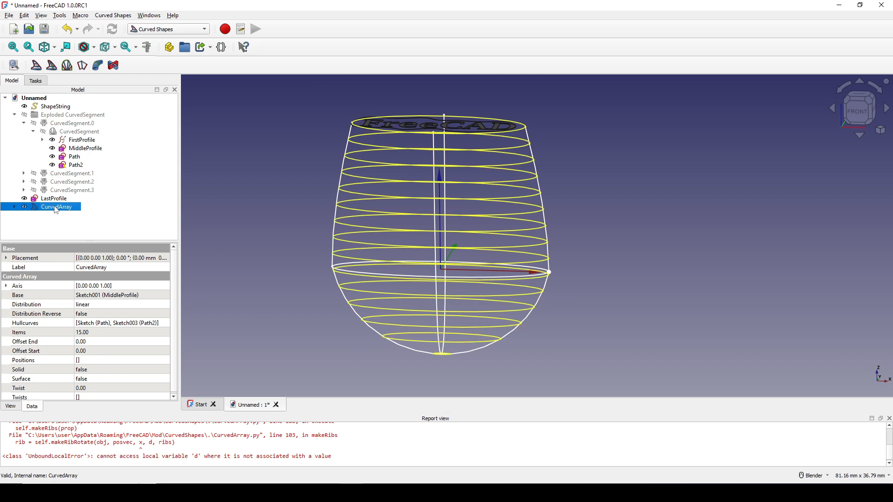
{"action": "left_click", "coordinate": [157, 30]}
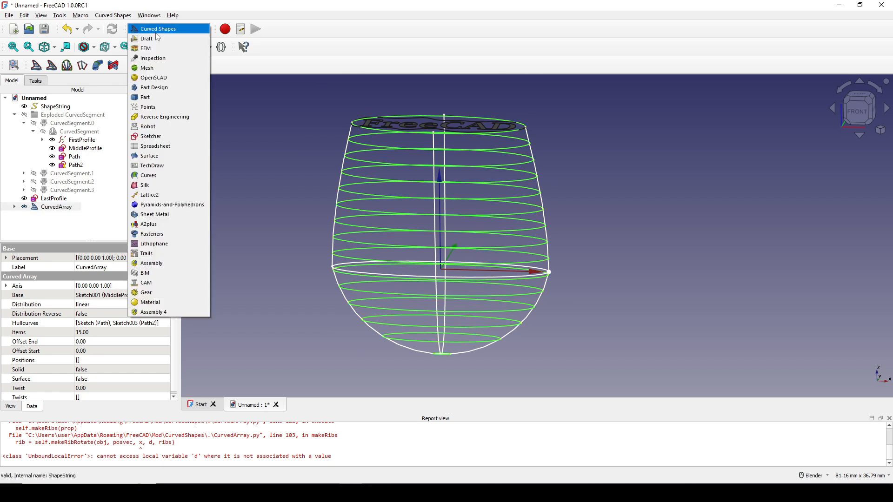
{"action": "left_click", "coordinate": [158, 97]}
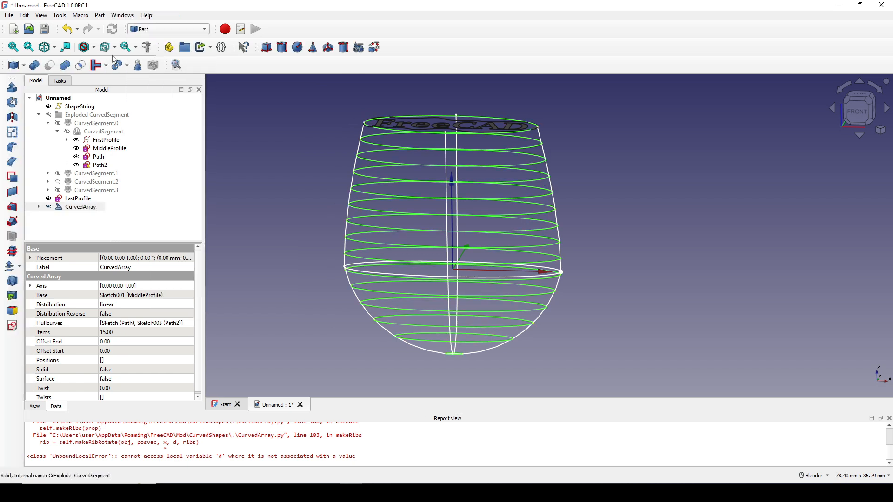
{"action": "left_click", "coordinate": [100, 15]}
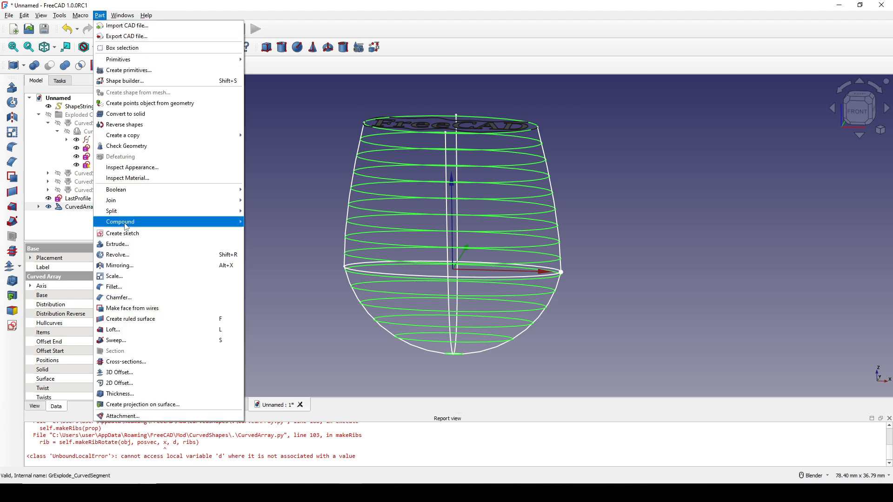
{"action": "mouse_move", "coordinate": [172, 222]}
{"action": "left_click", "coordinate": [279, 232]}
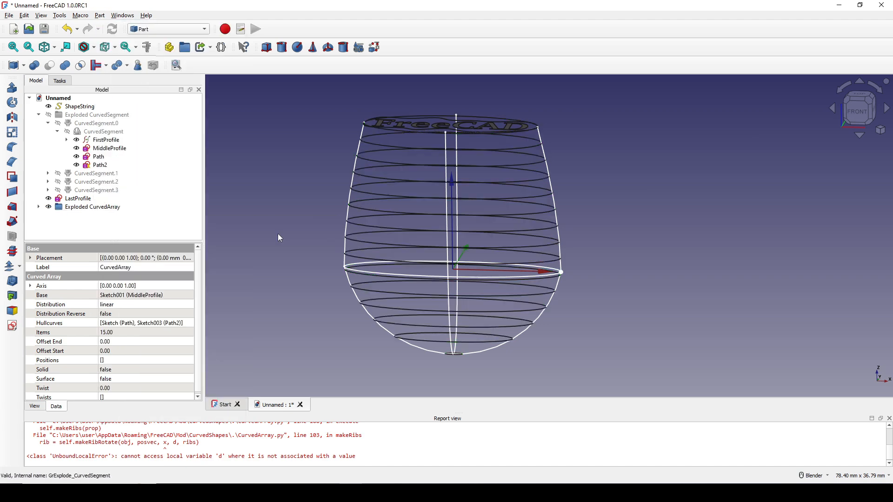
{"action": "left_click", "coordinate": [39, 207]}
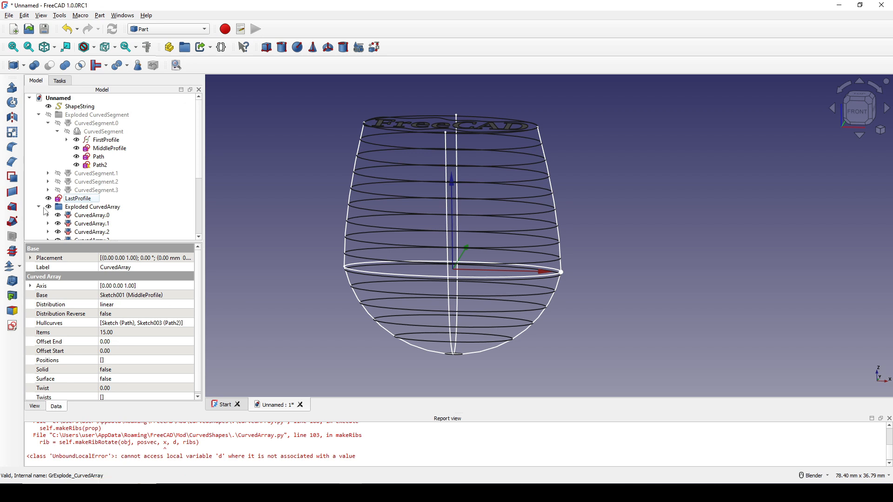
{"action": "scroll", "coordinate": [124, 222], "scroll_direction": "down", "scroll_amount": 3}
{"action": "scroll", "coordinate": [125, 214], "scroll_direction": "down", "scroll_amount": 2}
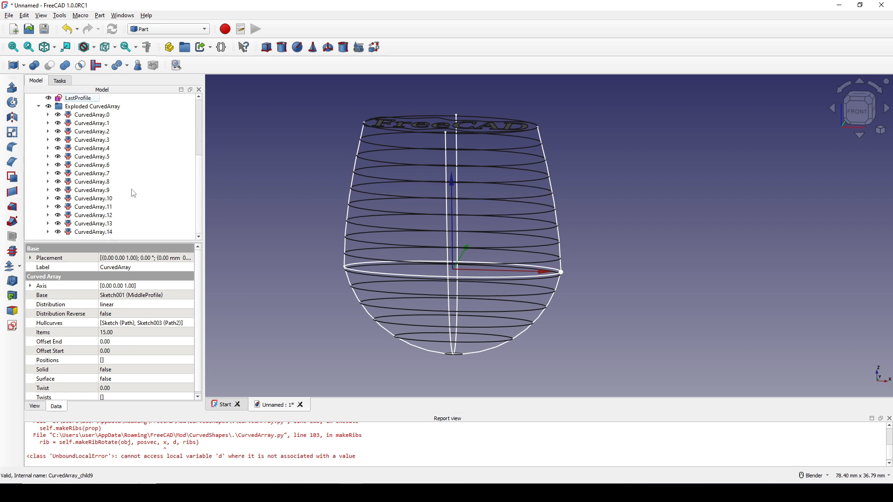
Step: Delete rings CurvedArray.5 through CurvedArray.14, keeping only those below the middle ellipse
{"action": "left_click", "coordinate": [860, 117]}
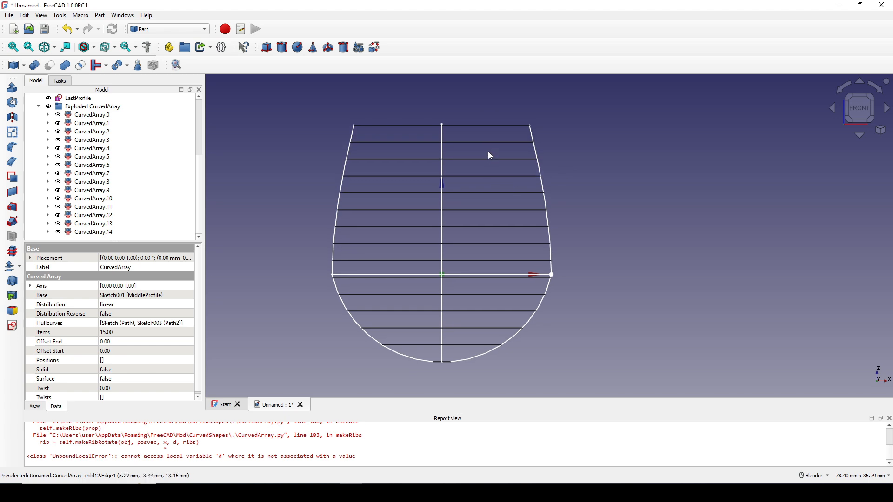
{"action": "middle_click_drag", "start_coordinate": [488, 152], "coordinate": [454, 201]}
{"action": "left_click", "coordinate": [452, 170]}
{"action": "left_click", "coordinate": [98, 232]}
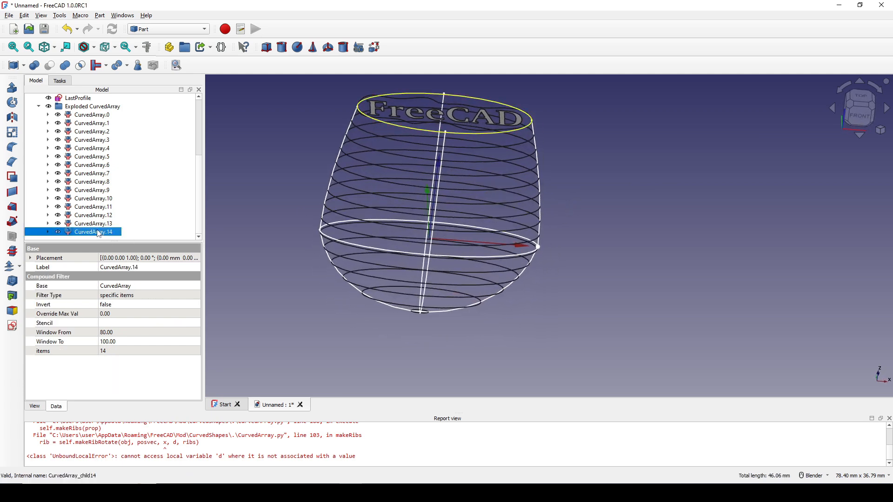
{"action": "left_click", "coordinate": [95, 226], "text": "ctrl"}
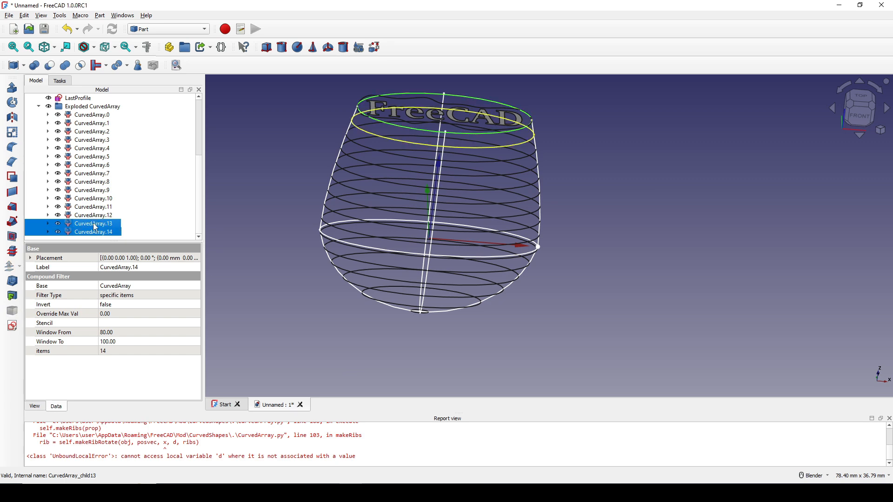
{"action": "left_click", "coordinate": [866, 116]}
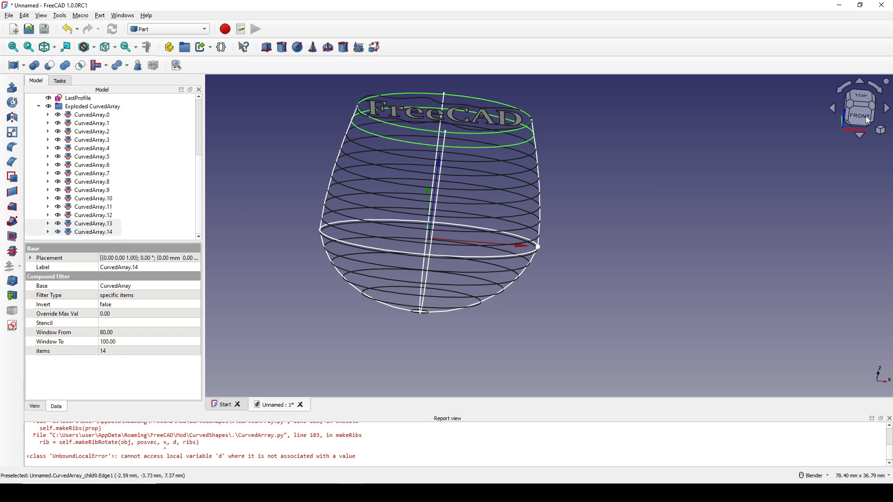
{"action": "left_click", "coordinate": [106, 217], "text": "ctrl"}
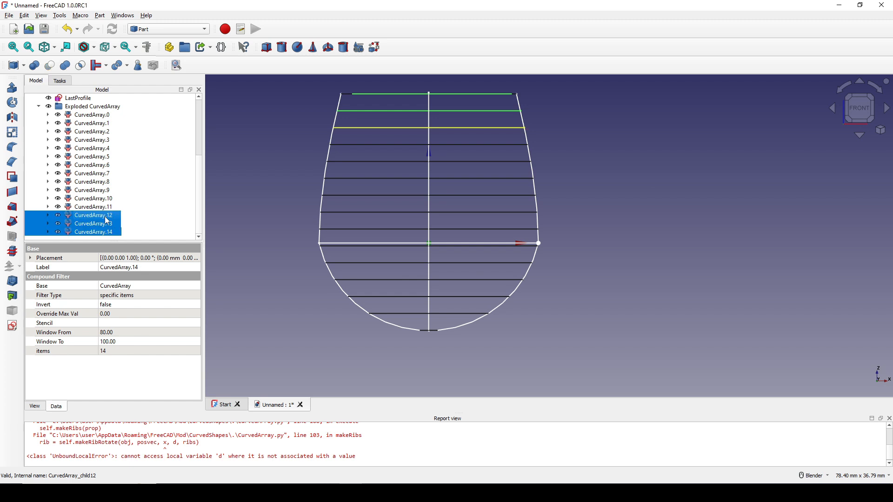
{"action": "left_click", "coordinate": [104, 207], "text": "ctrl"}
{"action": "left_click", "coordinate": [101, 199], "text": "ctrl"}
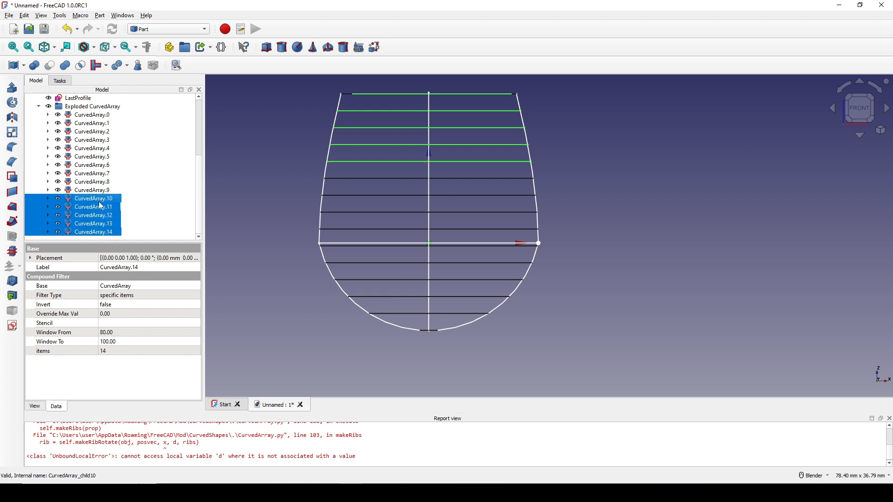
{"action": "left_click", "coordinate": [98, 191], "text": "ctrl"}
{"action": "left_click", "coordinate": [100, 182], "text": "ctrl"}
{"action": "left_click", "coordinate": [102, 174], "text": "ctrl"}
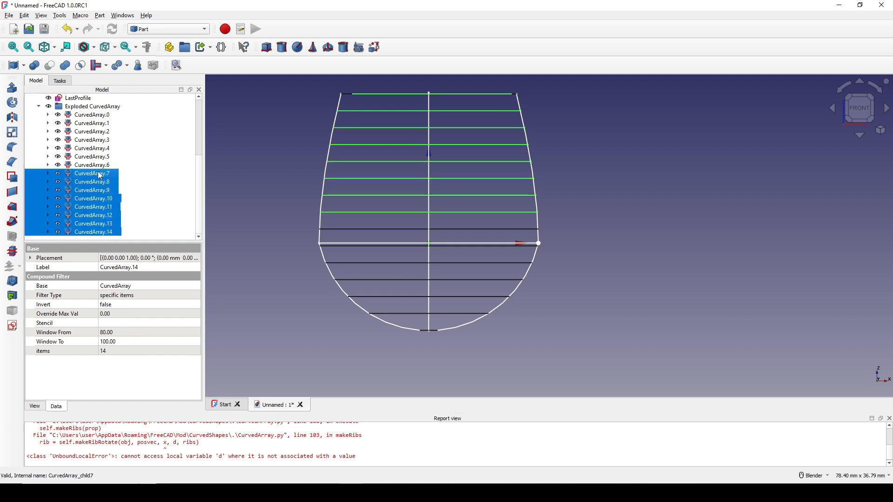
{"action": "left_click", "coordinate": [103, 167], "text": "ctrl"}
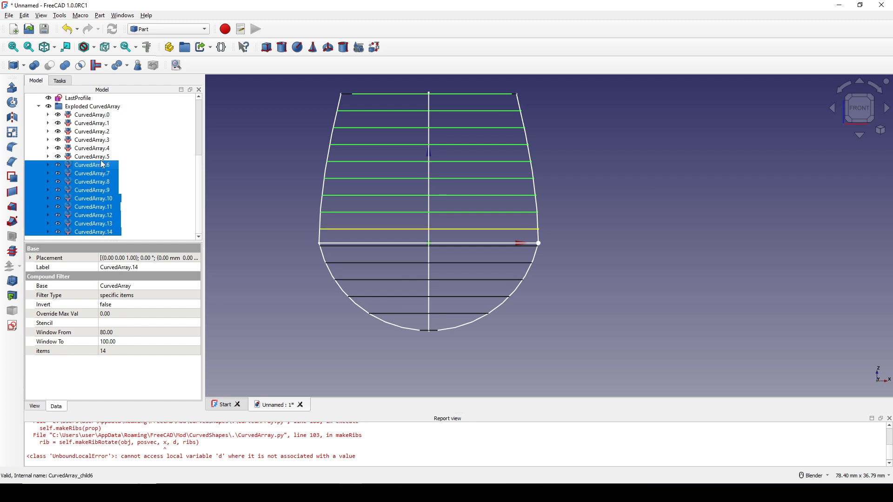
{"action": "left_click", "coordinate": [102, 159], "text": "ctrl"}
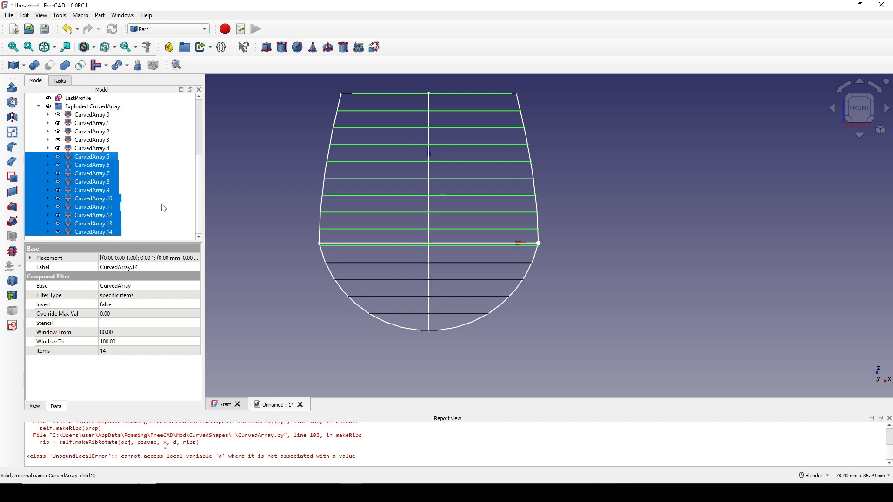
{"action": "key", "text": "Delete"}
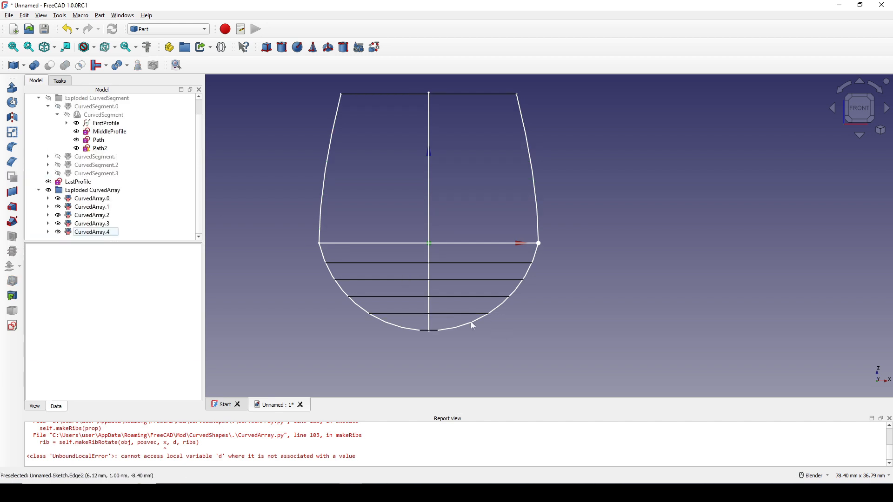
Step: Make CurvedSegment.0 through CurvedSegment.3 visible again above the middle ellipse
{"action": "middle_click_drag", "start_coordinate": [471, 322], "coordinate": [439, 330]}
{"action": "scroll", "coordinate": [439, 331], "scroll_direction": "up", "scroll_amount": 1}
{"action": "scroll", "coordinate": [407, 339], "scroll_direction": "down", "scroll_amount": 1}
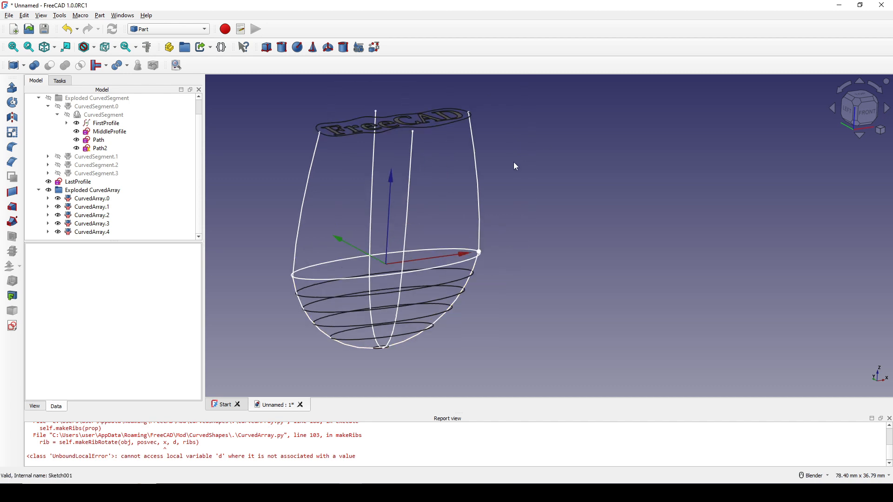
{"action": "scroll", "coordinate": [84, 167], "scroll_direction": "up", "scroll_amount": 1}
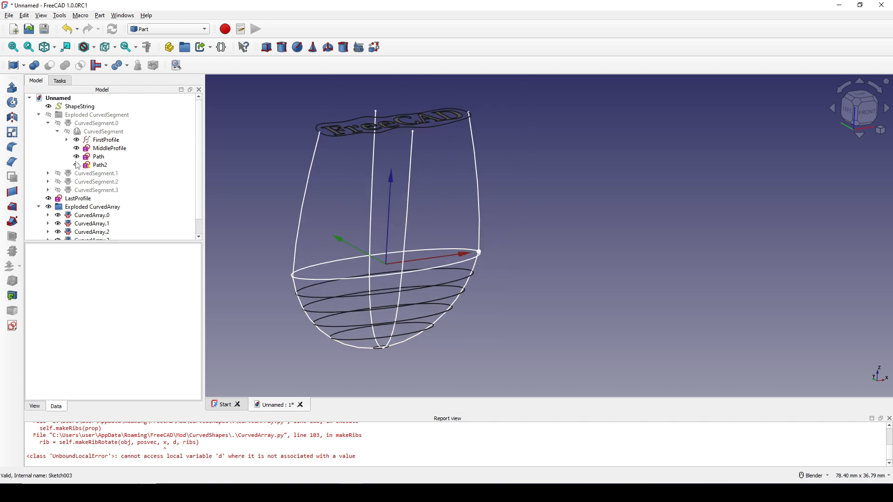
{"action": "left_click", "coordinate": [49, 123]}
{"action": "left_click", "coordinate": [102, 125]}
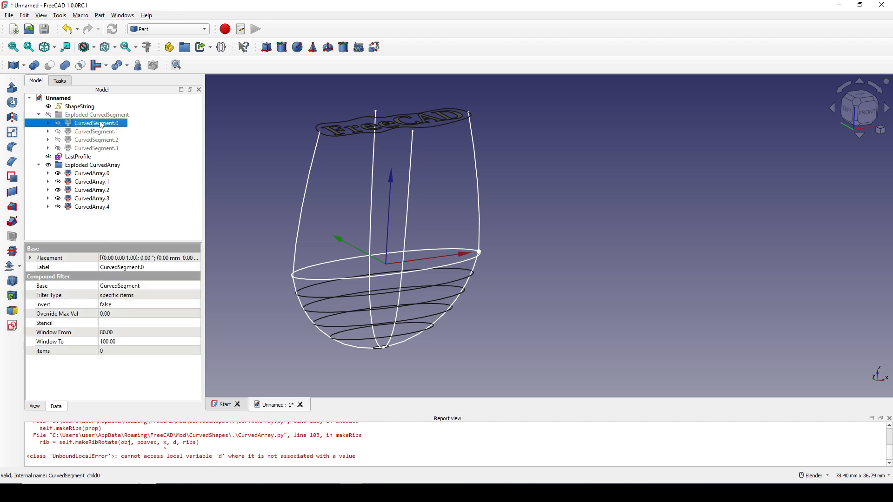
{"action": "left_click", "coordinate": [102, 148], "text": "shift"}
{"action": "key", "text": "space"}
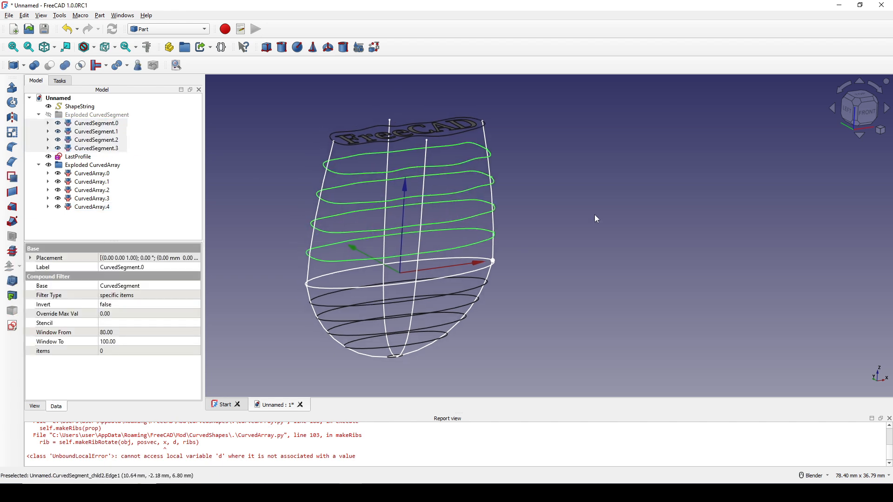
{"action": "left_click", "coordinate": [535, 227]}
{"action": "mouse_move", "coordinate": [535, 227]}
{"action": "middle_mouse_down"}
{"action": "mouse_move", "coordinate": [521, 228]}
{"action": "mouse_move", "coordinate": [534, 226]}
{"action": "middle_mouse_up"}
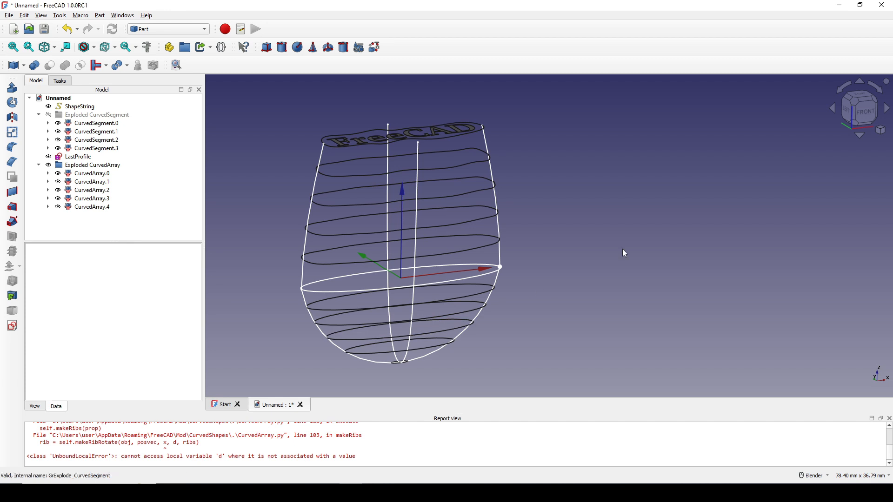
Step: Review the profile order from FirstProfile through the CurvedSegment rings, MiddleProfile and CurvedArray rings to LastProfile
{"action": "left_click", "coordinate": [337, 148]}
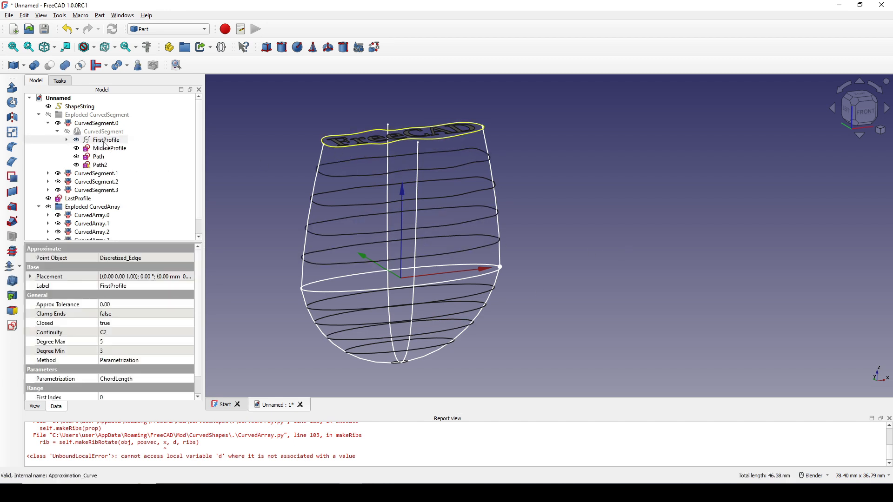
{"action": "scroll", "coordinate": [105, 146], "scroll_direction": "down", "scroll_amount": 1}
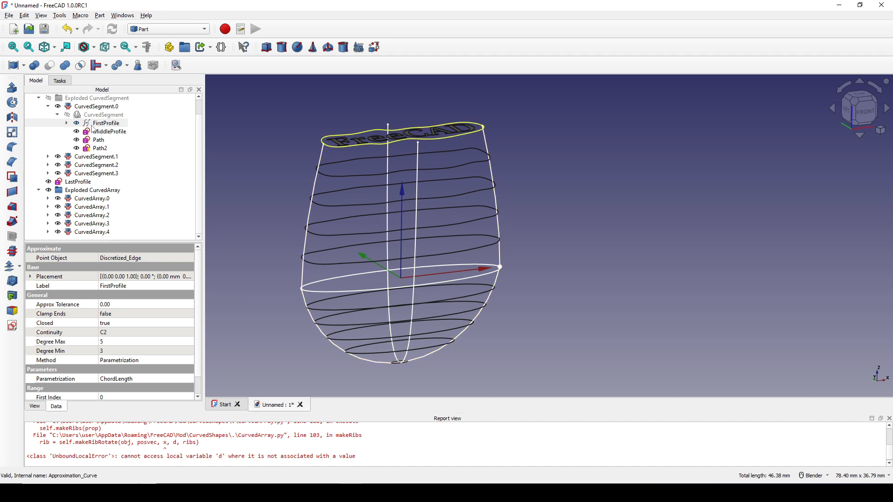
{"action": "left_click", "coordinate": [108, 108]}
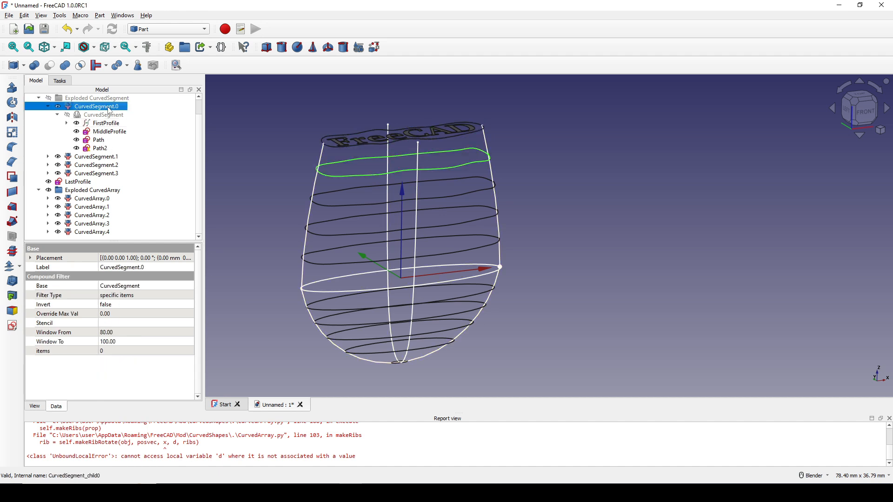
{"action": "left_click", "coordinate": [107, 158]}
{"action": "left_click", "coordinate": [108, 166]}
{"action": "left_click", "coordinate": [110, 174]}
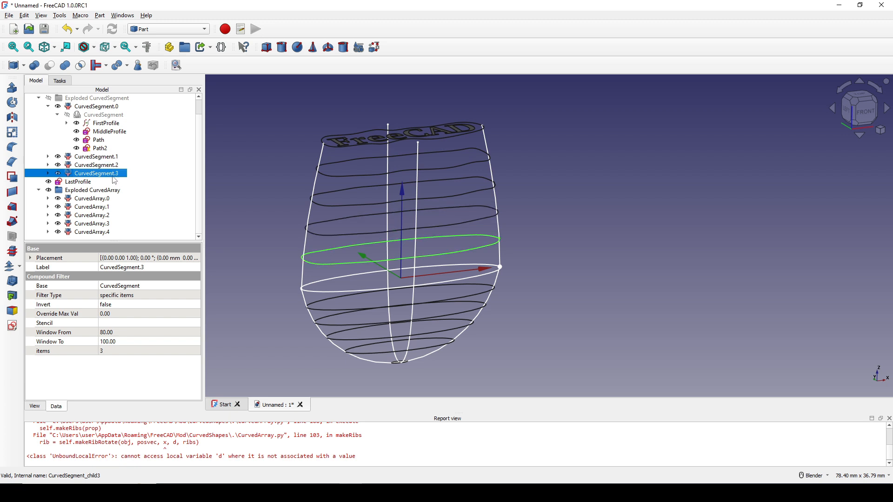
{"action": "left_click", "coordinate": [108, 132]}
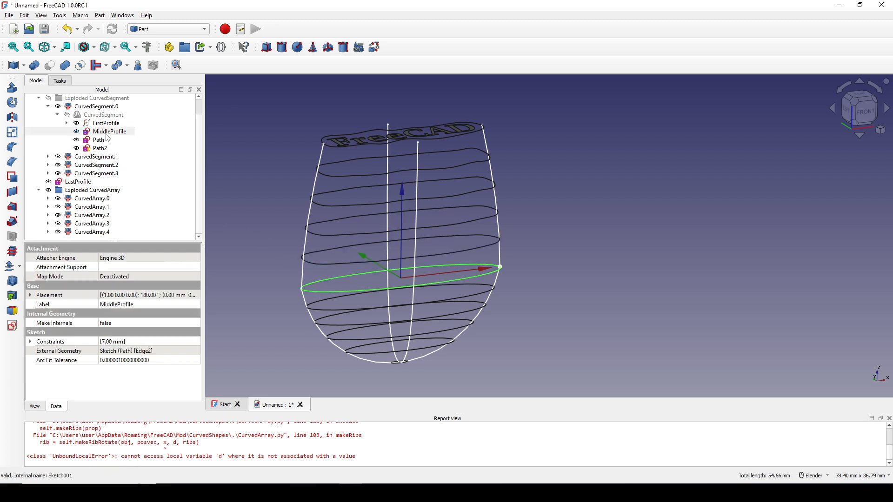
{"action": "left_click", "coordinate": [324, 311]}
{"action": "left_click", "coordinate": [105, 225]}
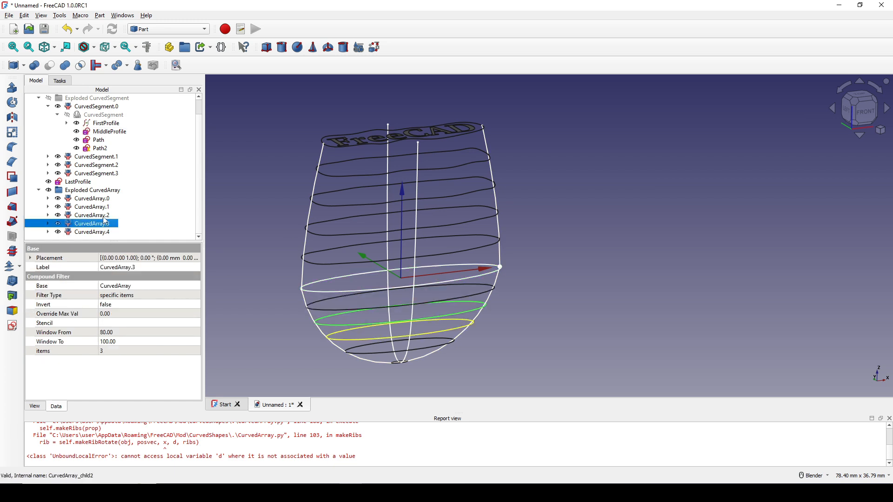
{"action": "left_click", "coordinate": [105, 215]}
{"action": "left_click", "coordinate": [104, 207]}
{"action": "left_click", "coordinate": [102, 200]}
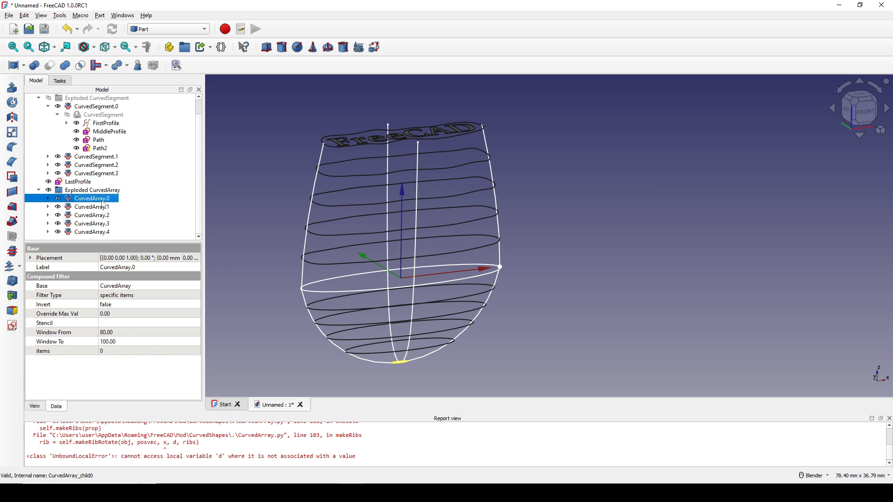
{"action": "left_click", "coordinate": [82, 182]}
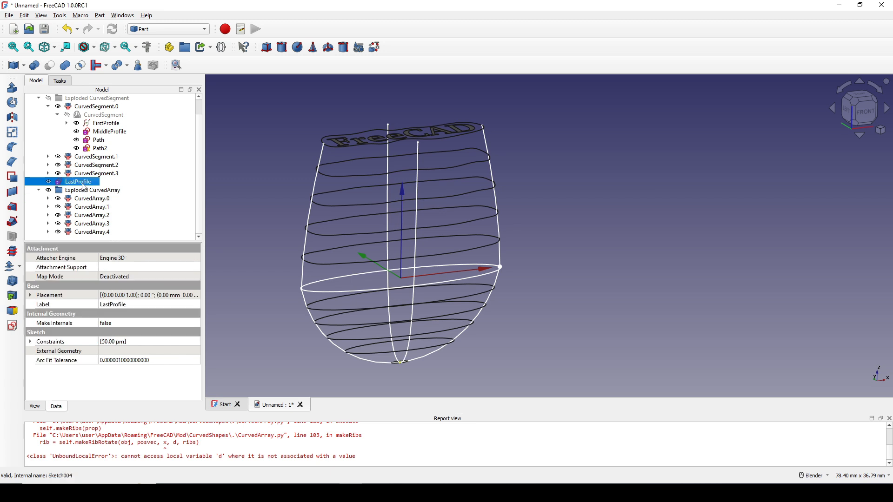
{"action": "left_click", "coordinate": [581, 237]}
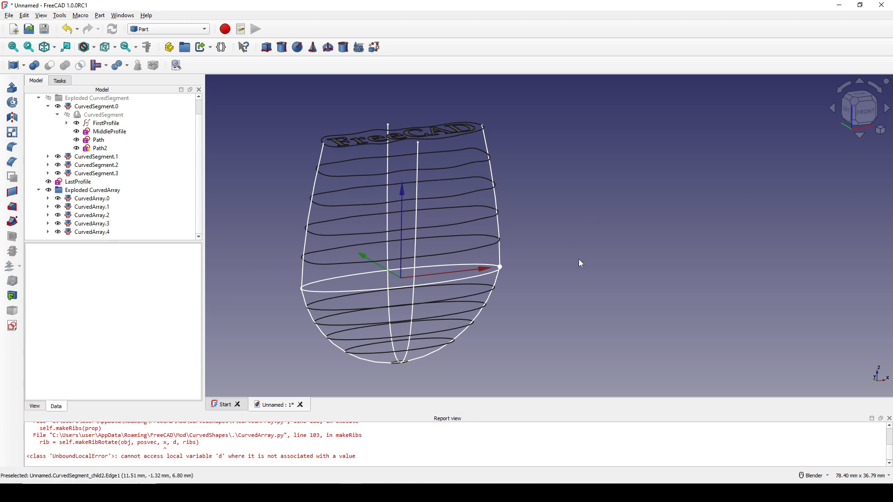
Step: Start a Loft and add FirstProfile followed by CurvedSegment.0 through CurvedSegment.3 as its profiles
{"action": "scroll", "coordinate": [555, 292], "scroll_direction": "down", "scroll_amount": 2}
{"action": "scroll", "coordinate": [586, 245], "scroll_direction": "up", "scroll_amount": 1}
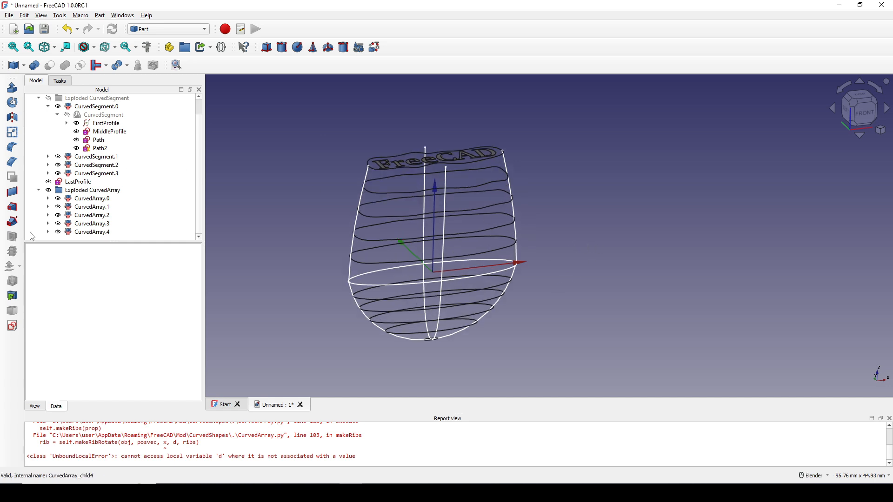
{"action": "left_click", "coordinate": [13, 207]}
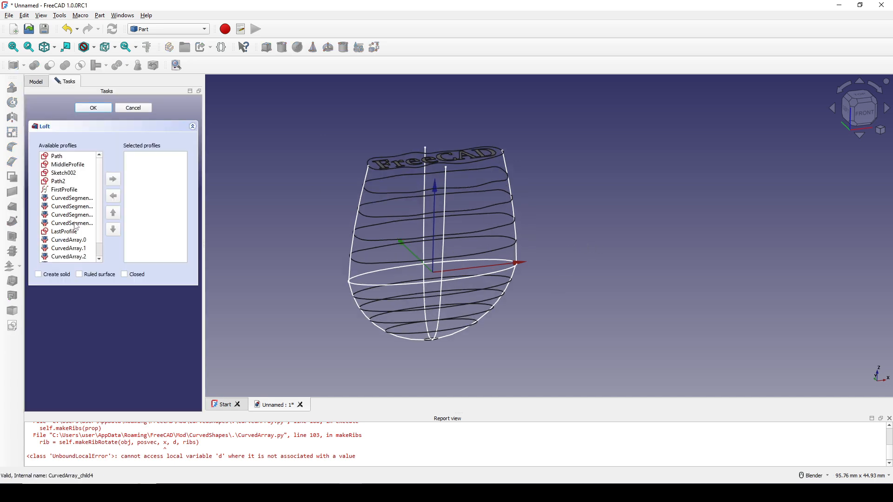
{"action": "left_click_drag", "start_coordinate": [204, 255], "coordinate": [294, 254]}
{"action": "double_click", "coordinate": [69, 195]}
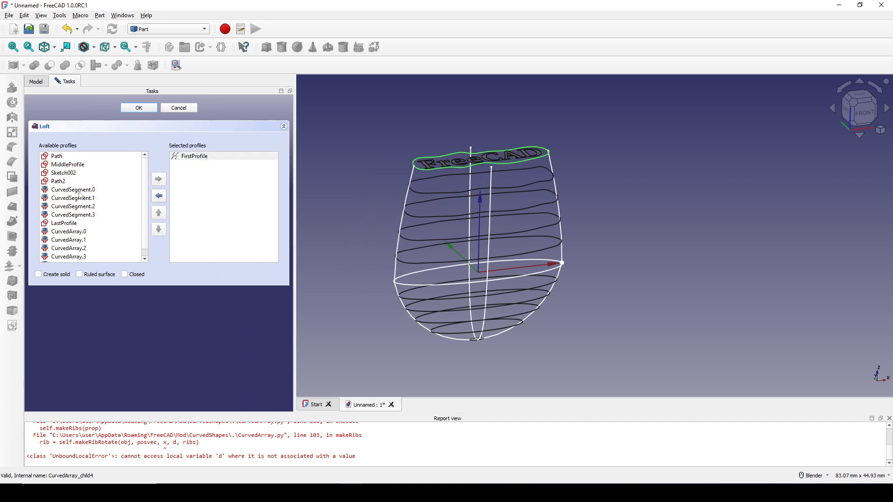
{"action": "left_click", "coordinate": [82, 191]}
{"action": "double_click", "coordinate": [88, 192]}
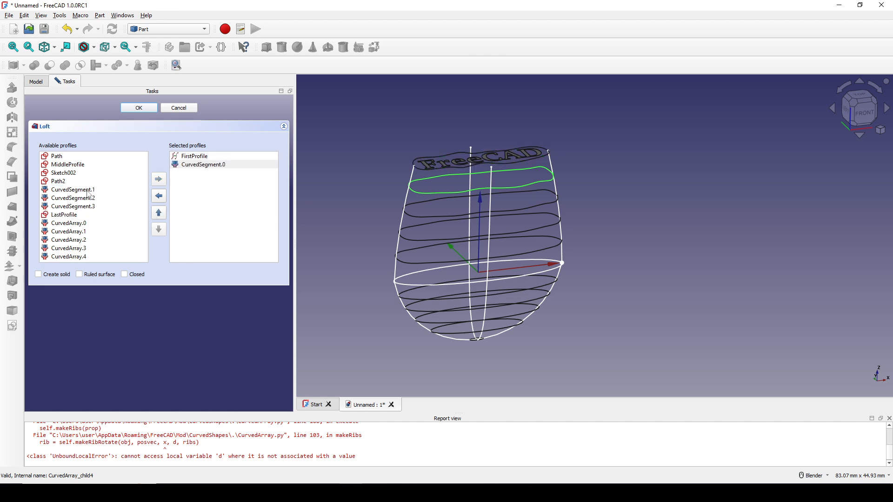
{"action": "double_click", "coordinate": [89, 192]}
{"action": "double_click", "coordinate": [89, 192]}
{"action": "double_click", "coordinate": [89, 192]}
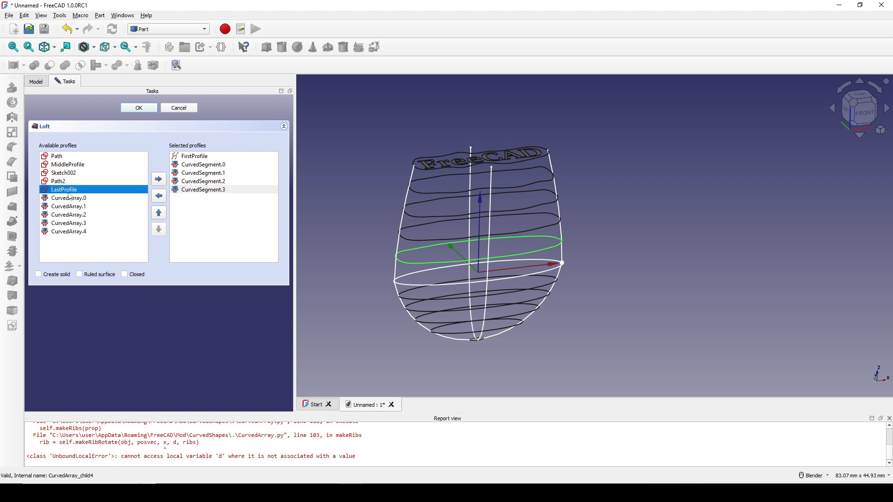
Step: Append MiddleProfile, CurvedArray.4 down to CurvedArray.0, and LastProfile to the loft profiles, and create the loft as a solid
{"action": "left_click", "coordinate": [74, 166]}
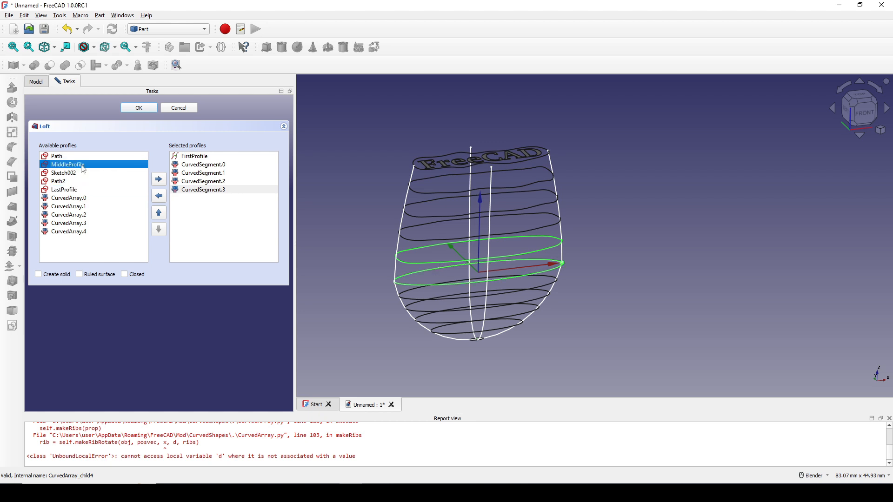
{"action": "double_click", "coordinate": [83, 165]}
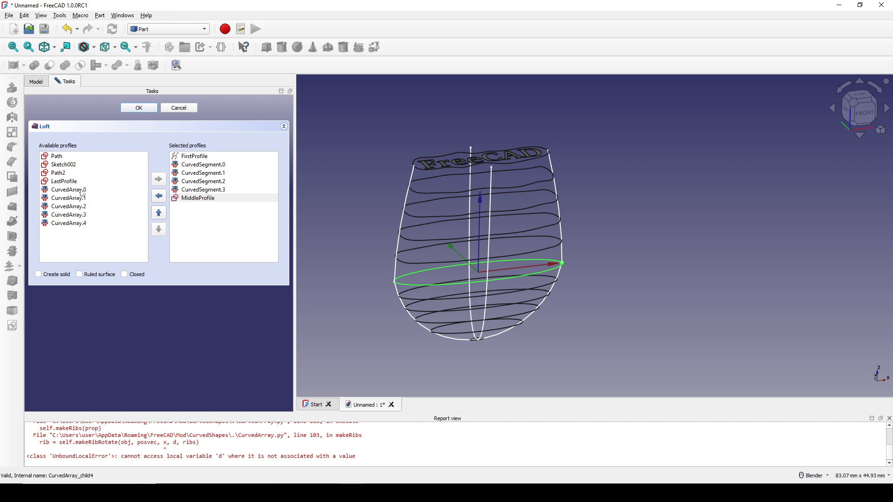
{"action": "left_click", "coordinate": [77, 224]}
{"action": "double_click", "coordinate": [78, 225]}
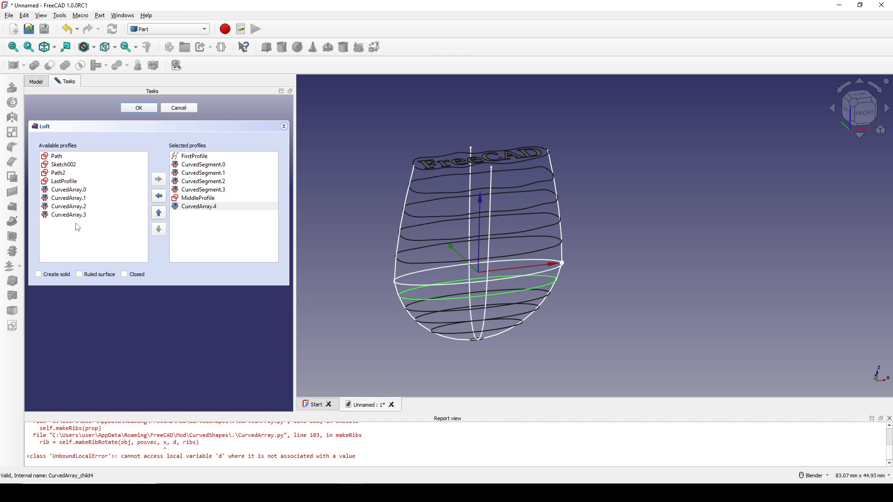
{"action": "double_click", "coordinate": [78, 216]}
{"action": "double_click", "coordinate": [80, 207]}
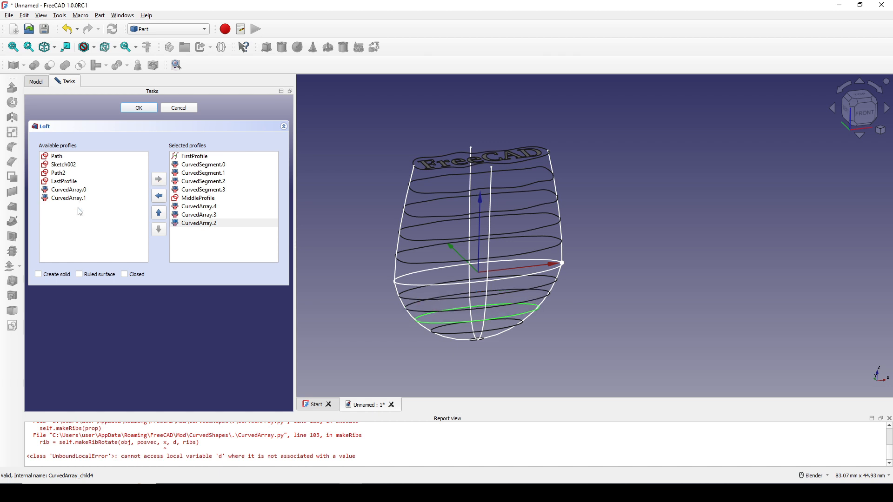
{"action": "double_click", "coordinate": [81, 206]}
{"action": "double_click", "coordinate": [81, 191]}
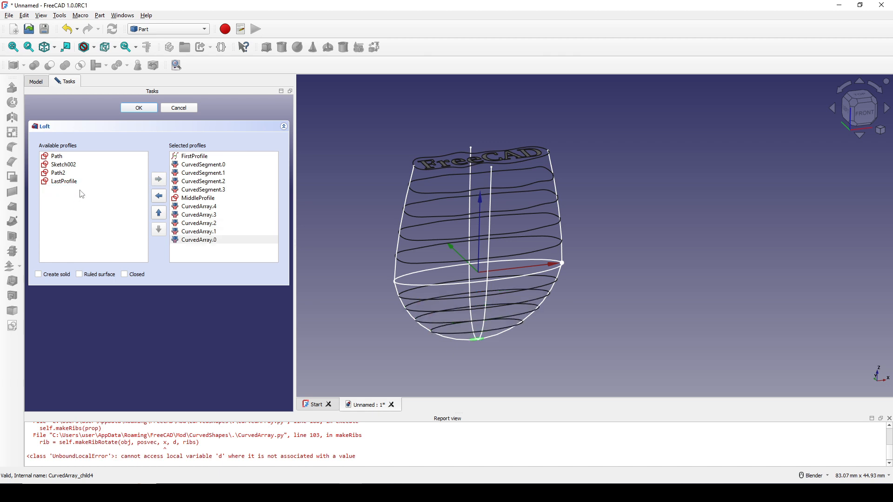
{"action": "double_click", "coordinate": [70, 182]}
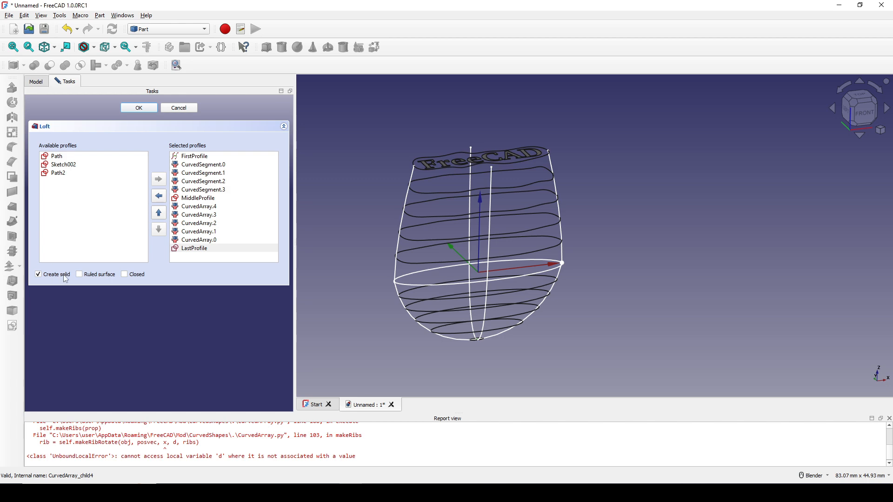
{"action": "key", "text": "Return"}
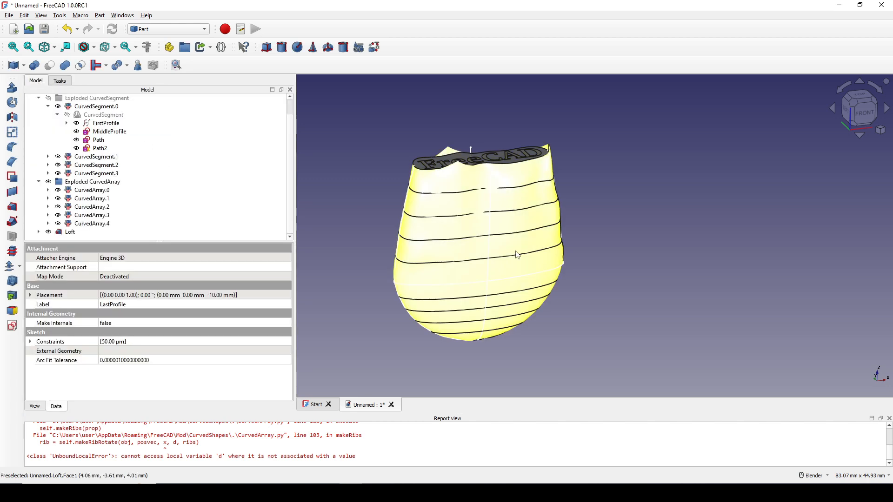
Step: Set the loft's Max Degree to 3
{"action": "middle_click_drag", "start_coordinate": [557, 264], "coordinate": [565, 238]}
{"action": "left_click", "coordinate": [494, 263]}
{"action": "middle_click_drag", "start_coordinate": [534, 274], "coordinate": [503, 266]}
{"action": "left_click", "coordinate": [502, 269]}
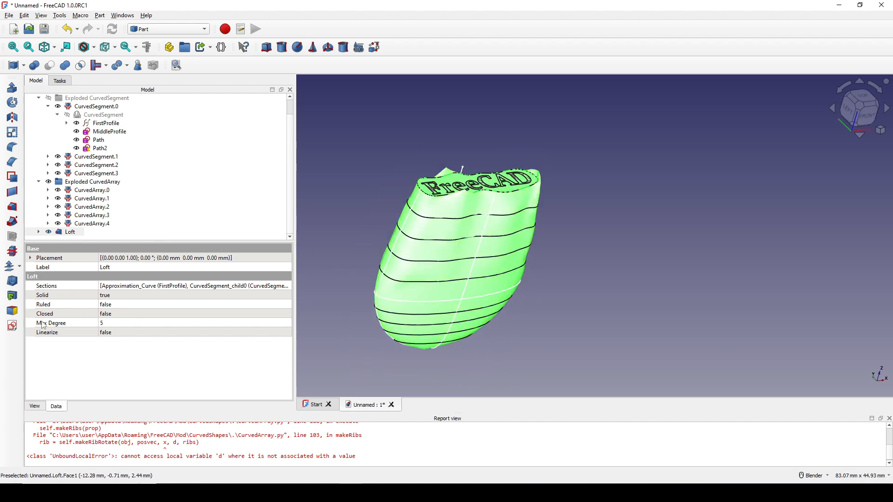
{"action": "left_click", "coordinate": [49, 326]}
{"action": "left_click", "coordinate": [107, 324]}
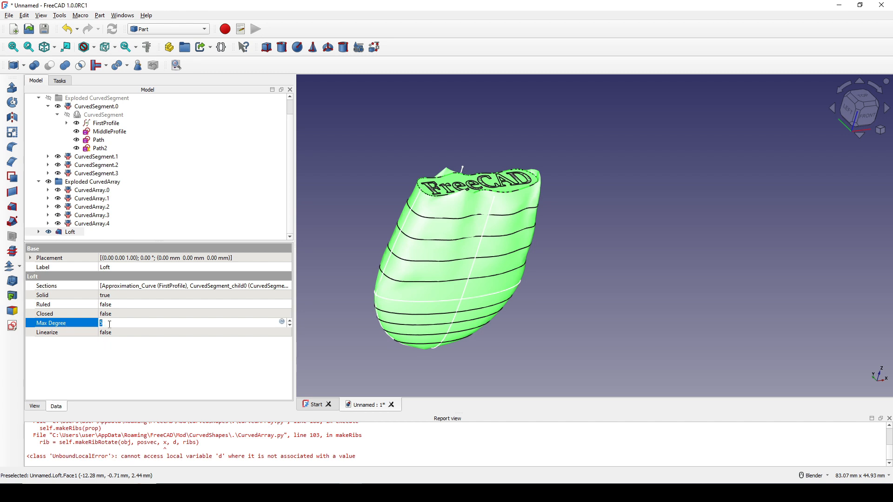
{"action": "left_click", "coordinate": [87, 325]}
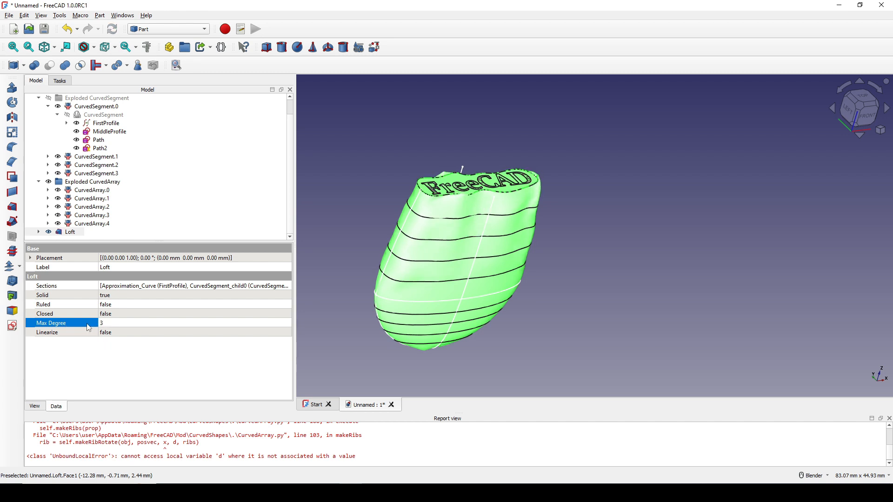
Step: Set the loft's Max Degree to 2 and inspect the surface
{"action": "middle_click_drag", "start_coordinate": [495, 298], "coordinate": [509, 233]}
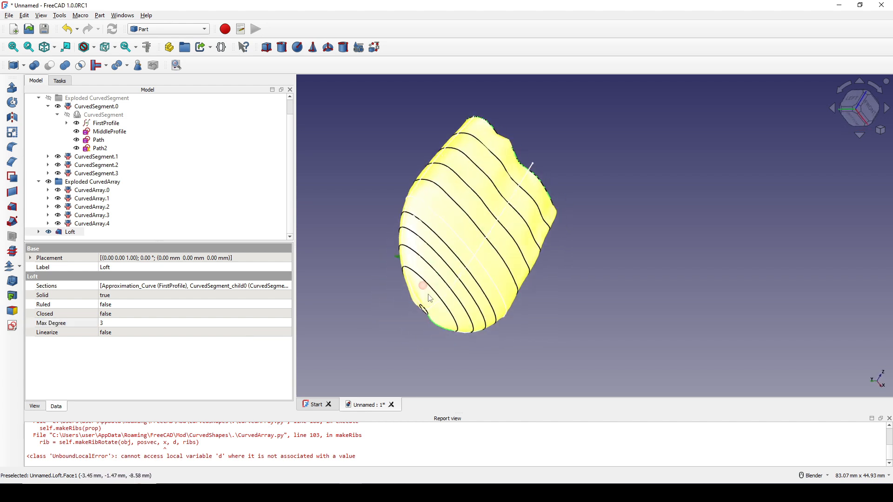
{"action": "left_click", "coordinate": [112, 324]}
{"action": "type", "text": "2"}
{"action": "left_click", "coordinate": [88, 323]}
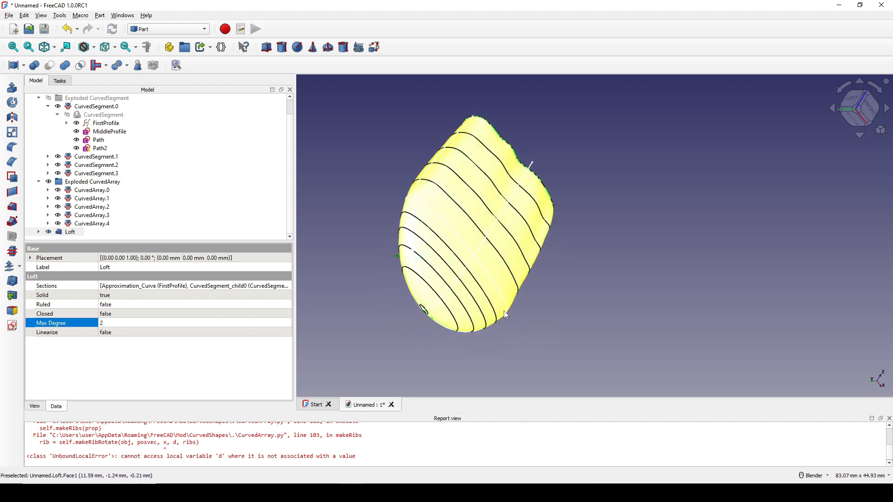
{"action": "middle_click_drag", "start_coordinate": [504, 311], "coordinate": [506, 257]}
Step: Box-select the whole model to hide all profiles, paths and rings, leaving only the Loft shown
{"action": "left_click", "coordinate": [573, 290]}
{"action": "key", "text": "shift+b"}
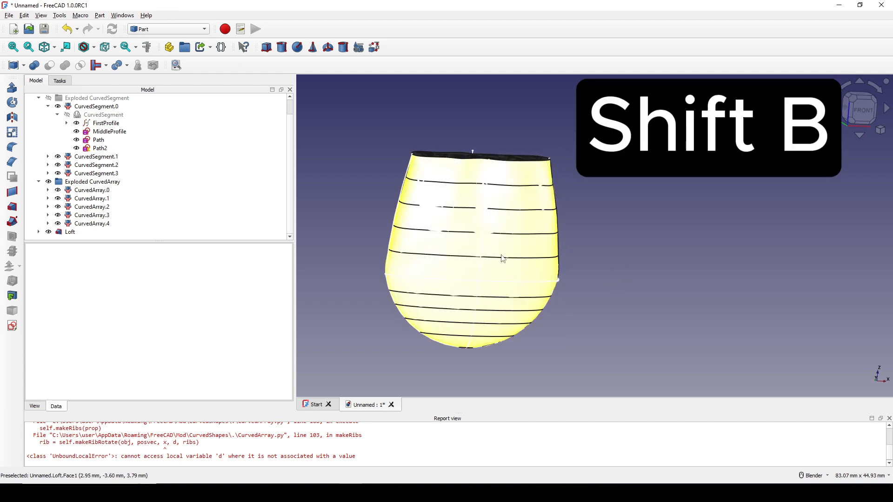
{"action": "left_click_drag", "start_coordinate": [349, 133], "coordinate": [595, 377]}
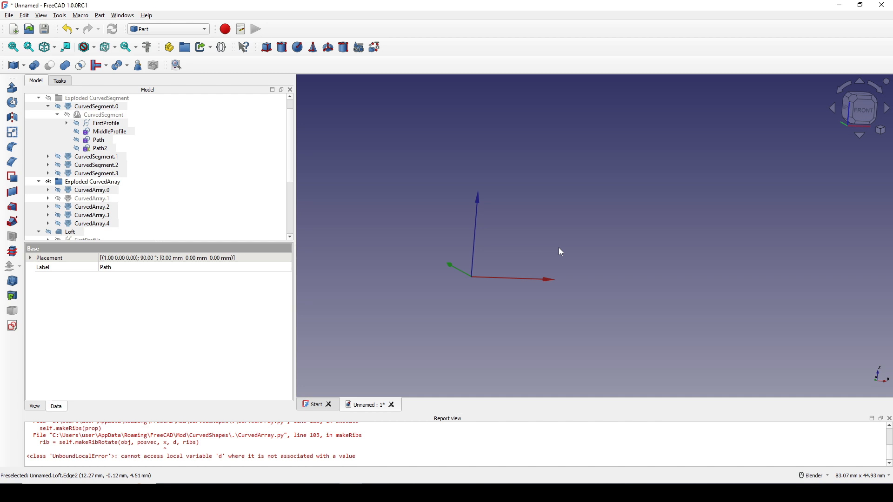
{"action": "scroll", "coordinate": [144, 208], "scroll_direction": "down", "scroll_amount": 3}
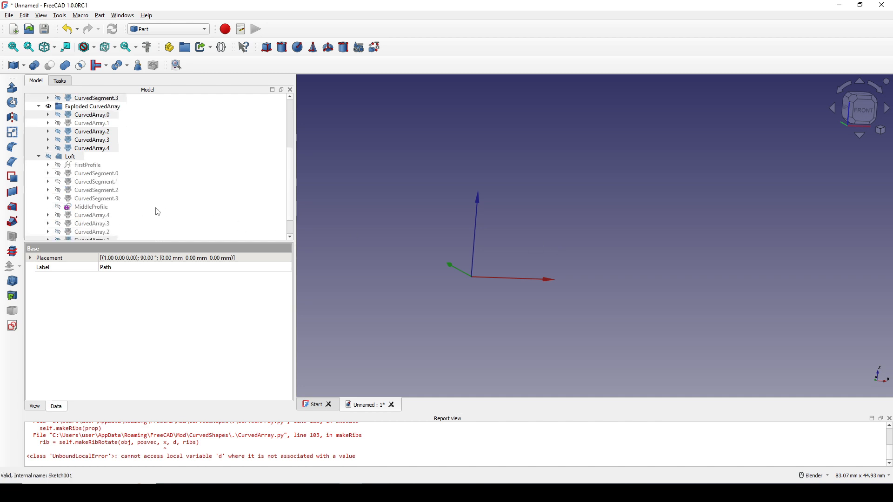
{"action": "left_click", "coordinate": [38, 158]}
{"action": "left_click", "coordinate": [70, 231]}
{"action": "key", "text": "space"}
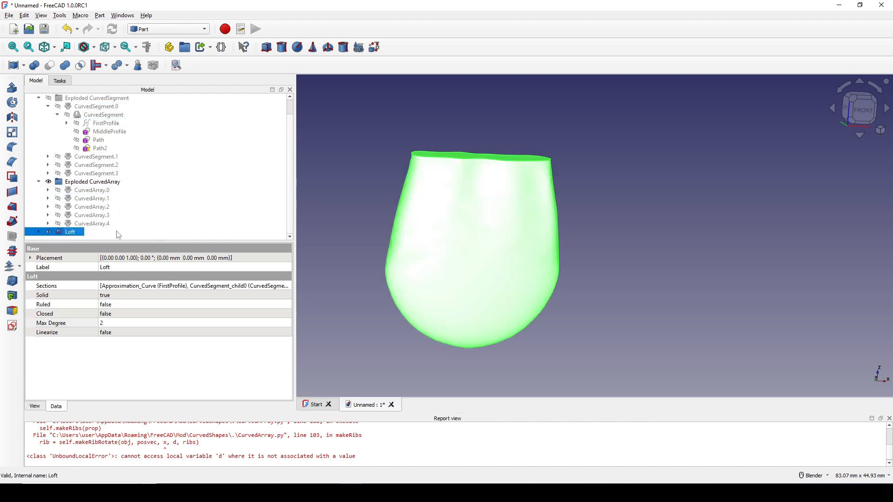
Step: Create a new sketch on the XZ plane with no offset
{"action": "middle_click_drag", "start_coordinate": [510, 218], "coordinate": [512, 232]}
{"action": "left_click", "coordinate": [633, 223]}
{"action": "middle_click_drag", "start_coordinate": [614, 228], "coordinate": [559, 284]}
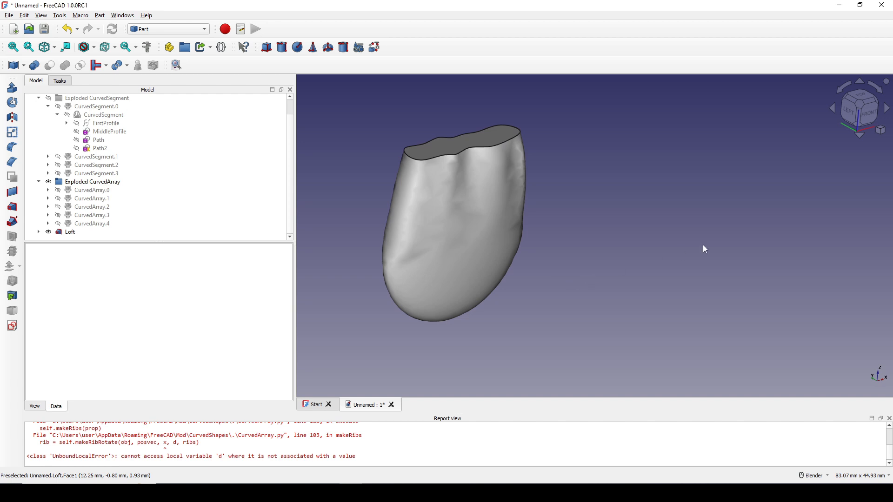
{"action": "left_click", "coordinate": [12, 325]}
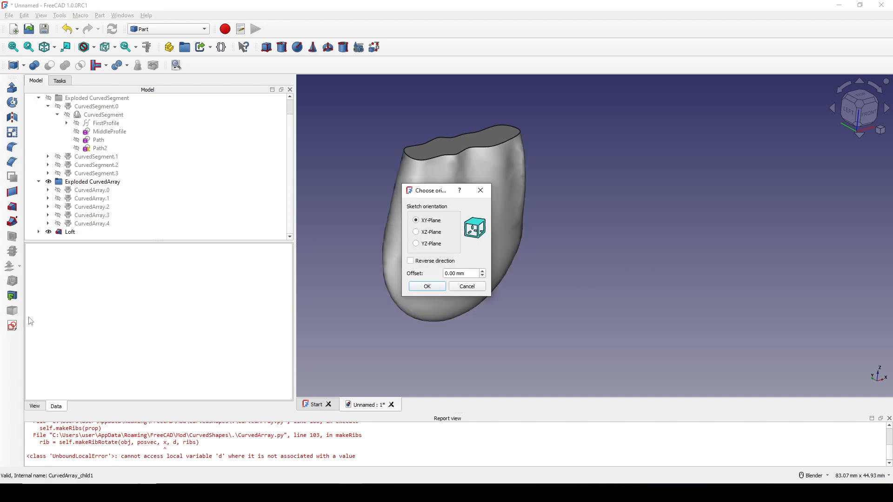
{"action": "left_click", "coordinate": [436, 232]}
{"action": "left_click", "coordinate": [428, 286]}
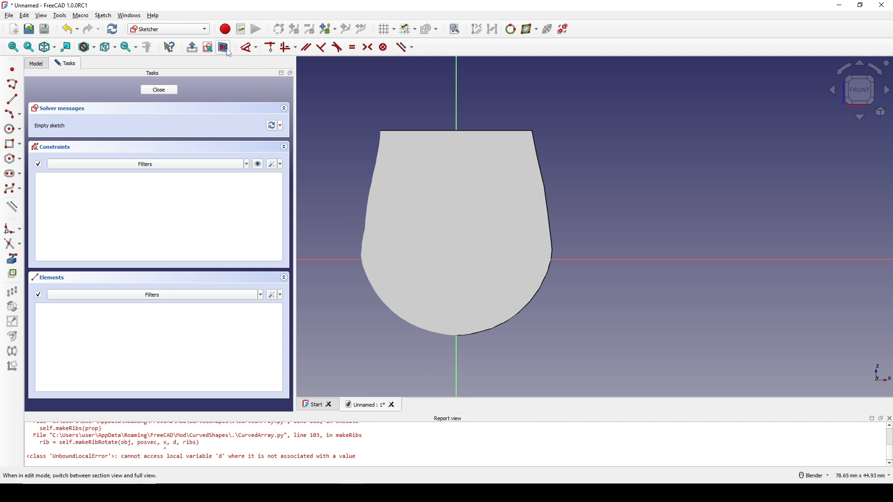
Step: Sketch a circle about 12.2 mm in diameter centred on the origin
{"action": "left_click", "coordinate": [10, 130]}
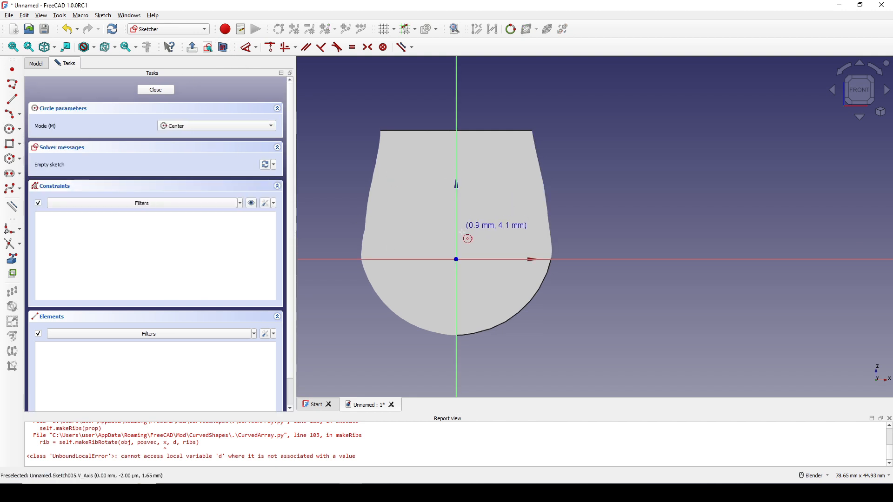
{"action": "left_click", "coordinate": [456, 260]}
{"action": "left_click", "coordinate": [490, 227]}
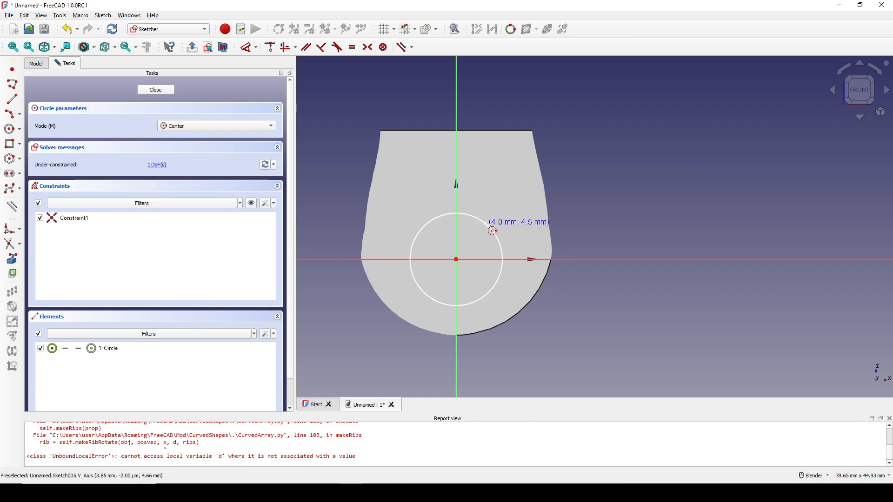
{"action": "right_click", "coordinate": [512, 208]}
Step: Constrain the circle's diameter to 18 mm and close the sketch
{"action": "left_click", "coordinate": [489, 205]}
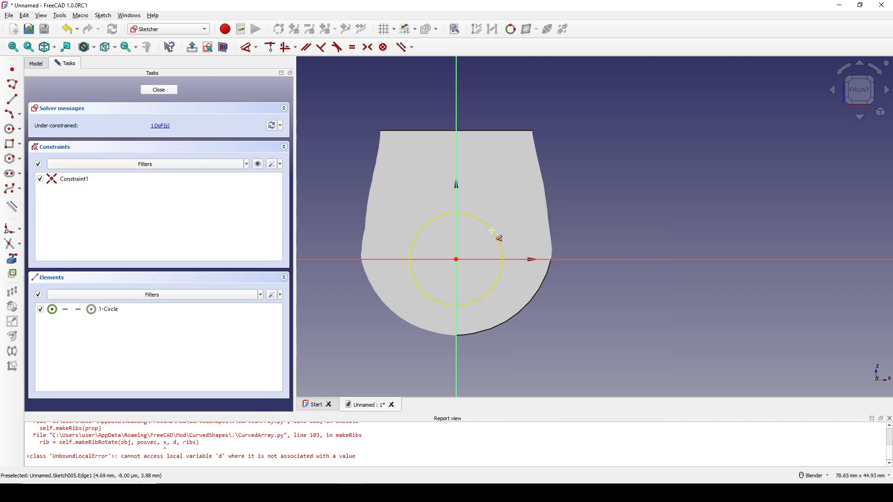
{"action": "left_click", "coordinate": [499, 237]}
{"action": "left_click", "coordinate": [608, 199]}
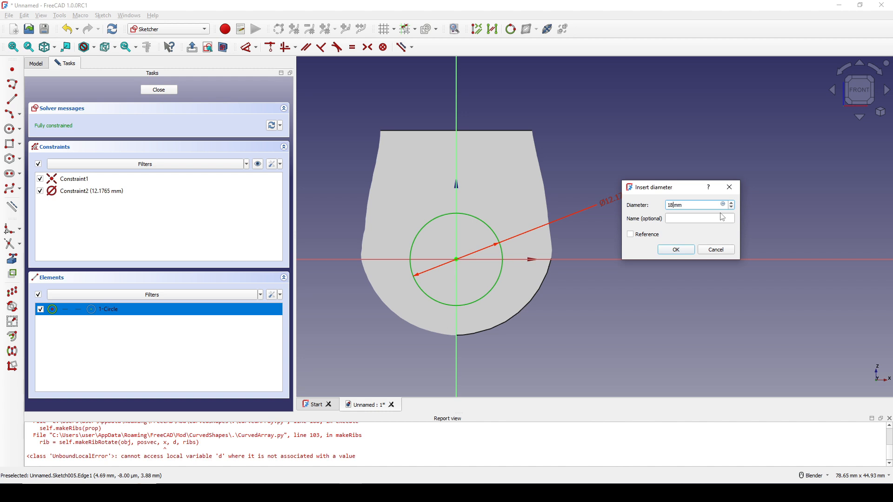
{"action": "key", "text": "Return"}
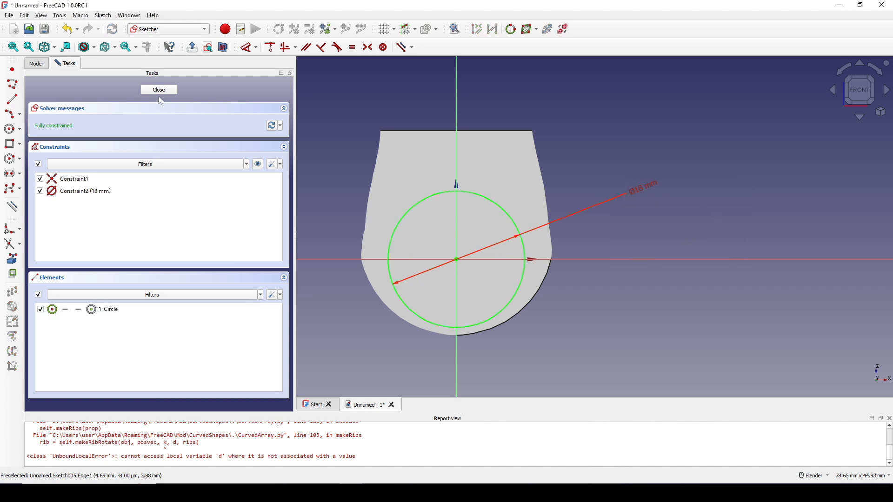
{"action": "left_click", "coordinate": [158, 89]}
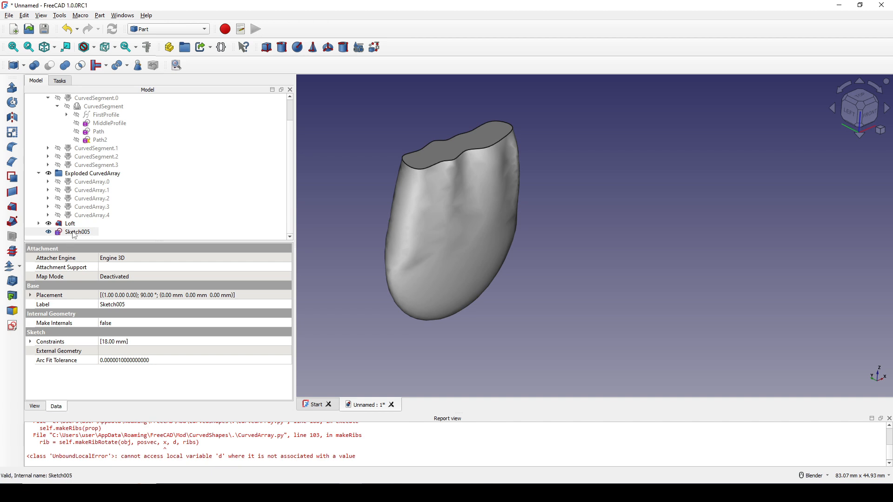
Step: Extrude the circle sketch 10 mm along its normal, symmetrically, as a solid
{"action": "left_click", "coordinate": [12, 88]}
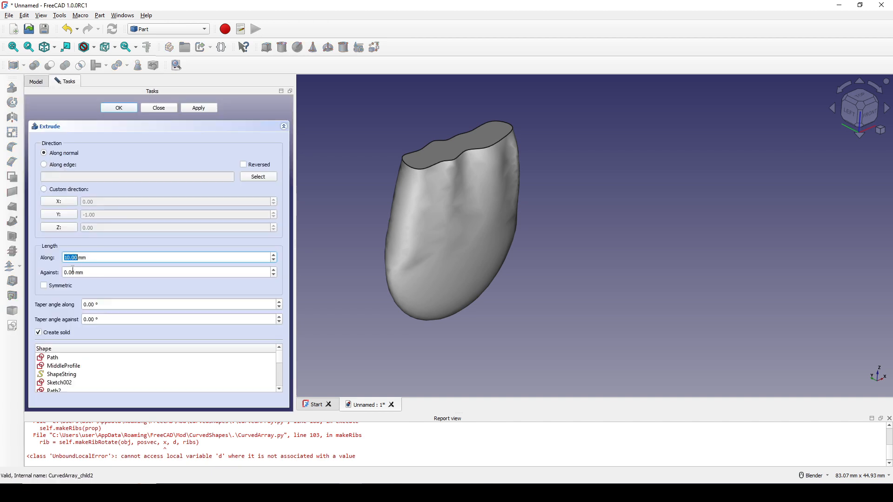
{"action": "left_click", "coordinate": [71, 287]}
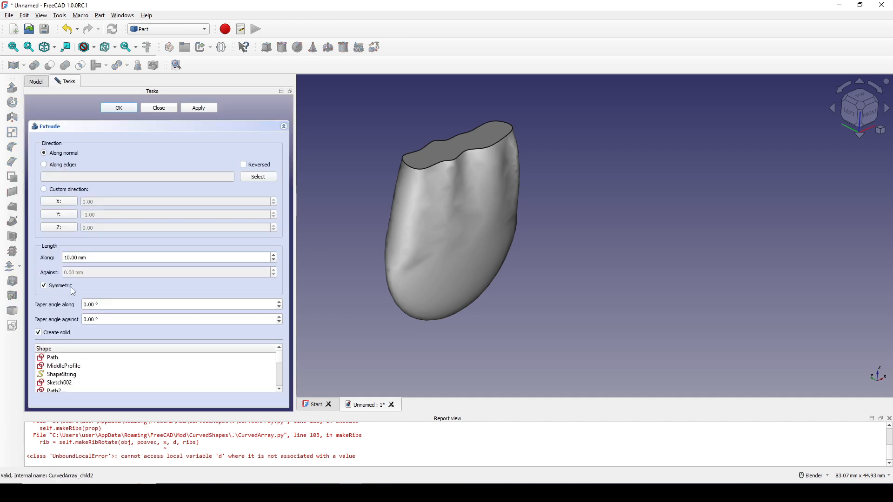
{"action": "left_click", "coordinate": [120, 108]}
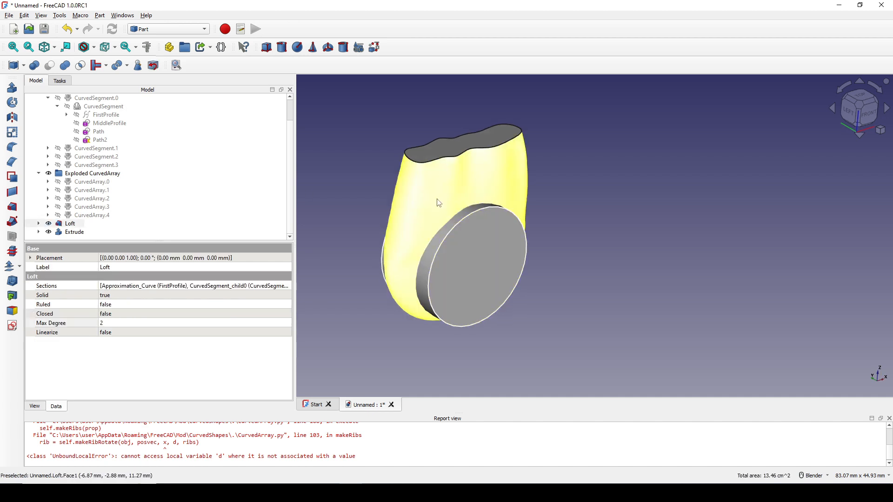
Step: Cut the extruded cylinder out of the loft to form the finger hole
{"action": "left_click", "coordinate": [471, 261], "text": "ctrl"}
{"action": "left_click", "coordinate": [387, 174]}
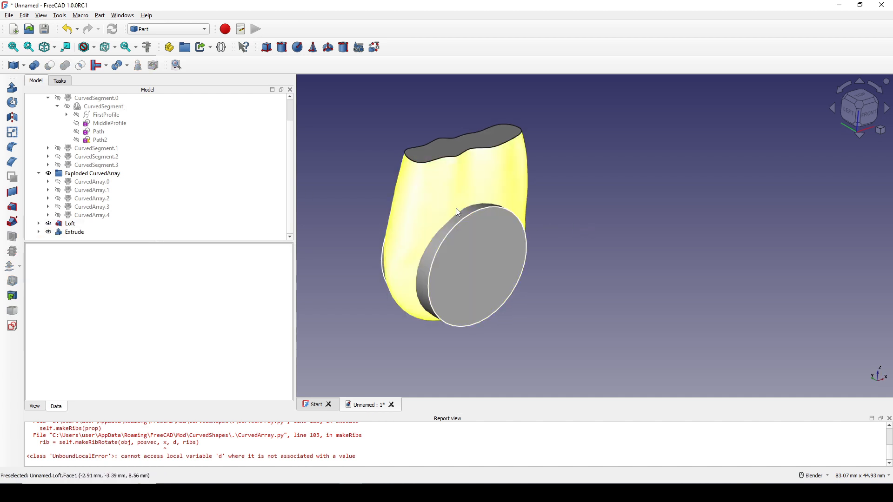
{"action": "left_click", "coordinate": [457, 213]}
{"action": "left_click", "coordinate": [485, 259], "text": "ctrl"}
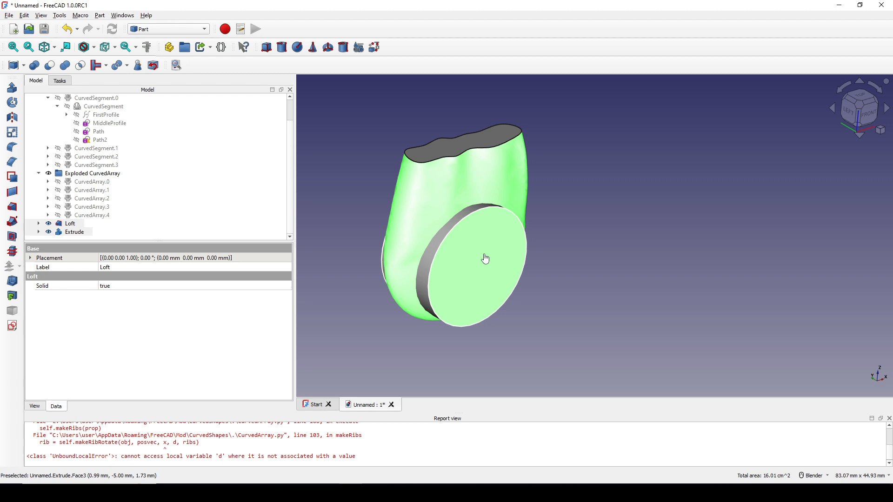
{"action": "left_click", "coordinate": [49, 65]}
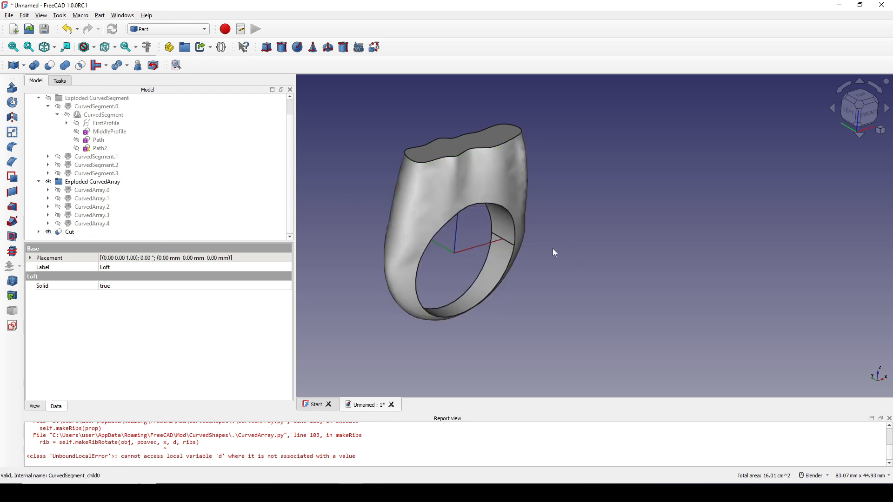
Step: Select the hidden ShapeString and show it on the ring's top face
{"action": "middle_click_drag", "start_coordinate": [553, 249], "coordinate": [506, 234]}
{"action": "left_click", "coordinate": [588, 247]}
{"action": "middle_click_drag", "start_coordinate": [588, 247], "coordinate": [571, 271]}
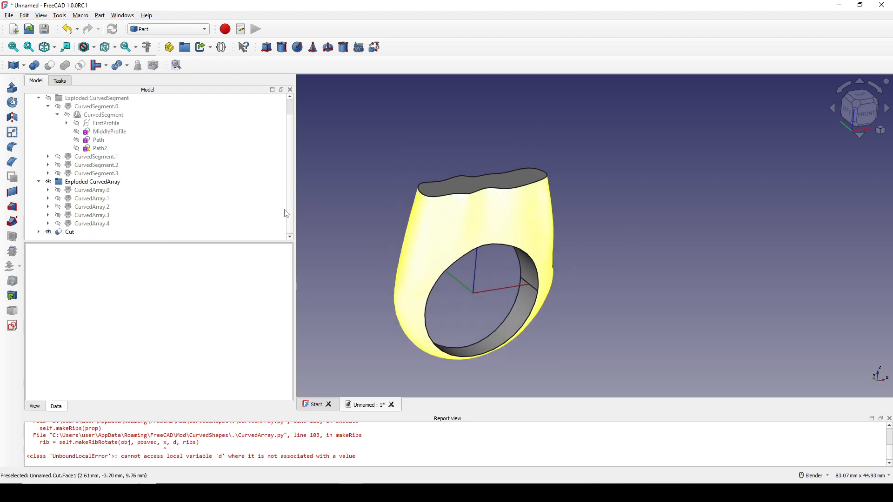
{"action": "scroll", "coordinate": [94, 178], "scroll_direction": "up", "scroll_amount": 1}
{"action": "left_click", "coordinate": [83, 107]}
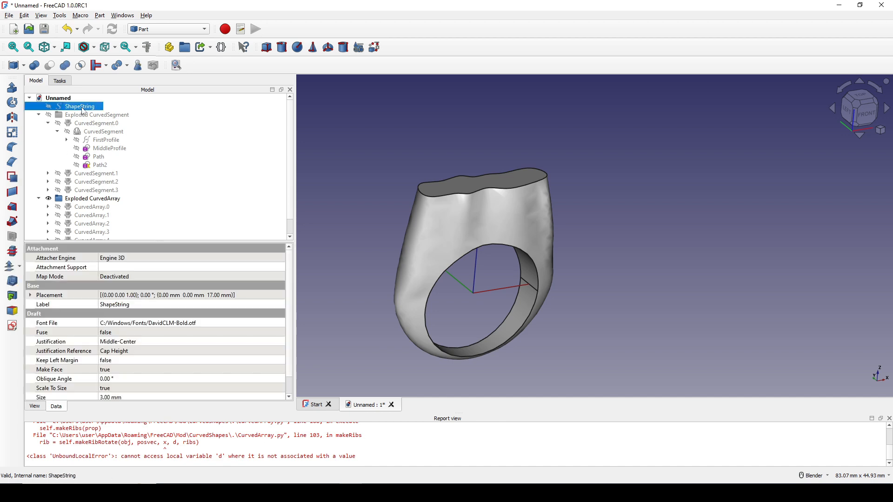
{"action": "key", "text": "space"}
{"action": "middle_click_drag", "start_coordinate": [558, 252], "coordinate": [517, 215]}
{"action": "middle_click_drag", "start_coordinate": [517, 215], "coordinate": [515, 267], "text": "shift"}
{"action": "scroll", "coordinate": [514, 267], "scroll_direction": "up", "scroll_amount": 1}
Step: Extrude the ShapeString text 2 mm along its normal, symmetrically
{"action": "left_click", "coordinate": [12, 88]}
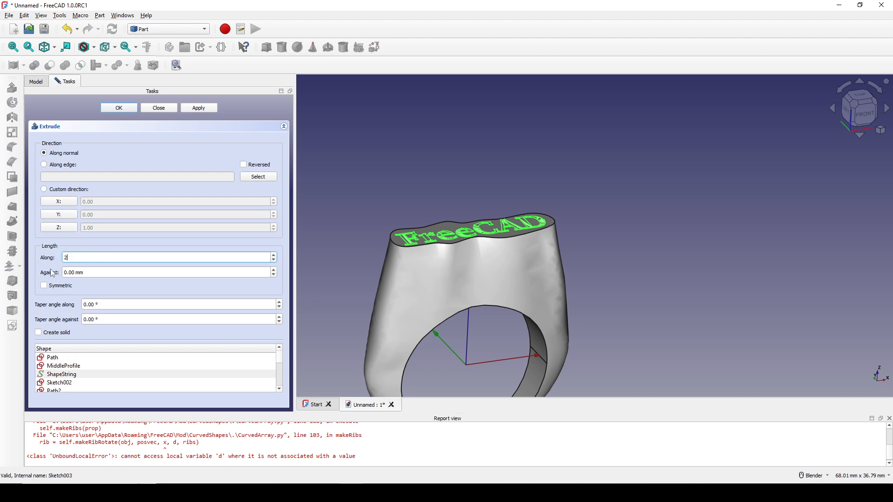
{"action": "type", "text": "2"}
{"action": "left_click", "coordinate": [58, 285]}
{"action": "left_click", "coordinate": [120, 108]}
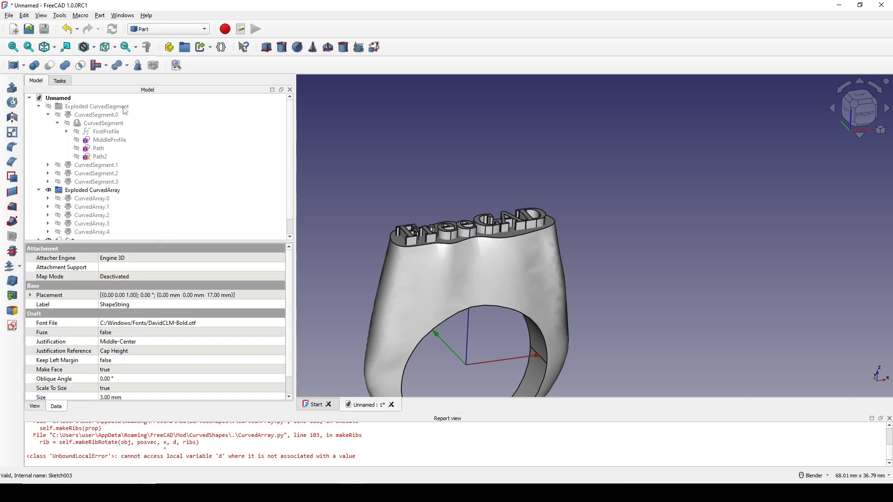
Step: Cut the extruded text out of the ring to engrave its top face
{"action": "left_click", "coordinate": [443, 235], "text": "ctrl"}
{"action": "left_click", "coordinate": [51, 67]}
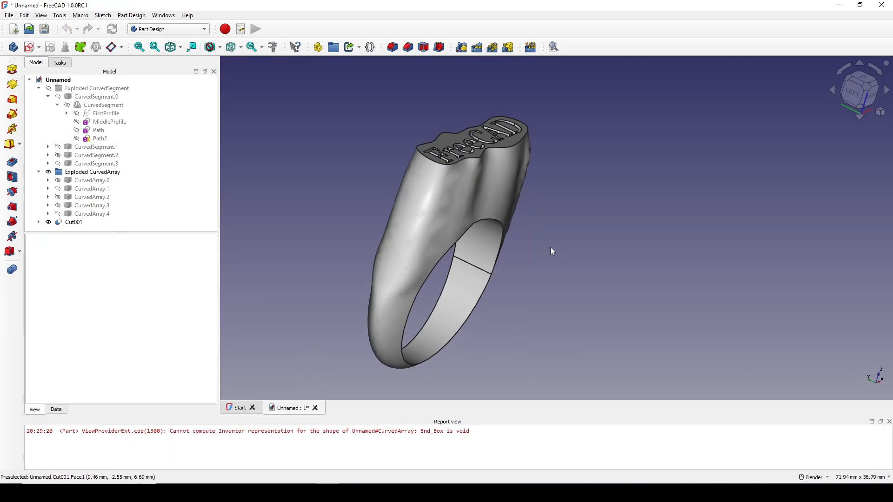
{"action": "middle_click_drag", "start_coordinate": [550, 246], "coordinate": [516, 273]}
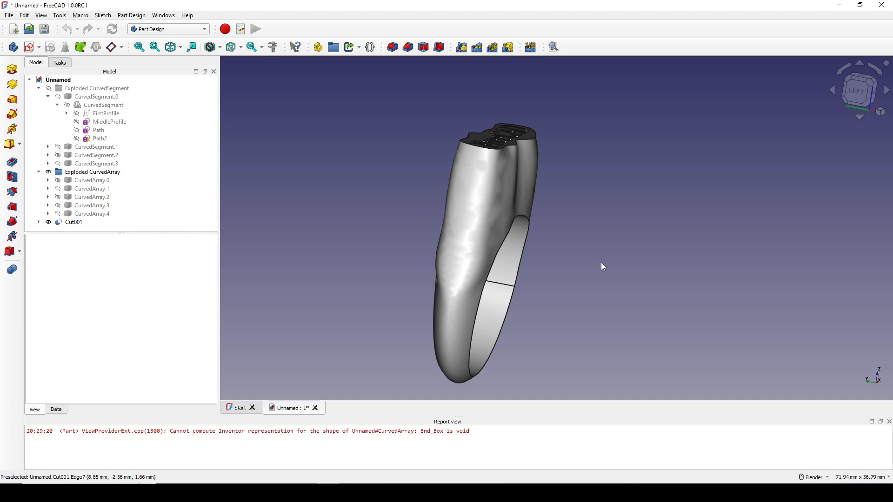
Step: Edit the Path2 sketch and change the width dimension between its two upper control points
{"action": "left_click", "coordinate": [102, 139]}
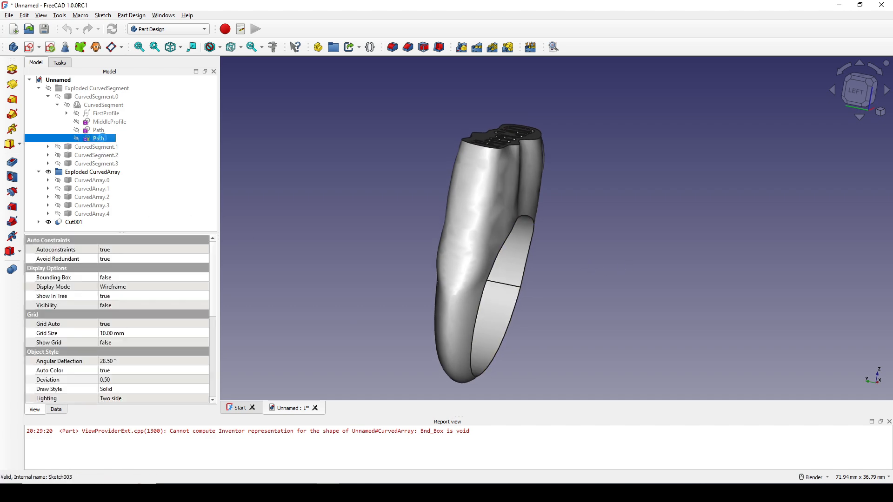
{"action": "double_click", "coordinate": [102, 138]}
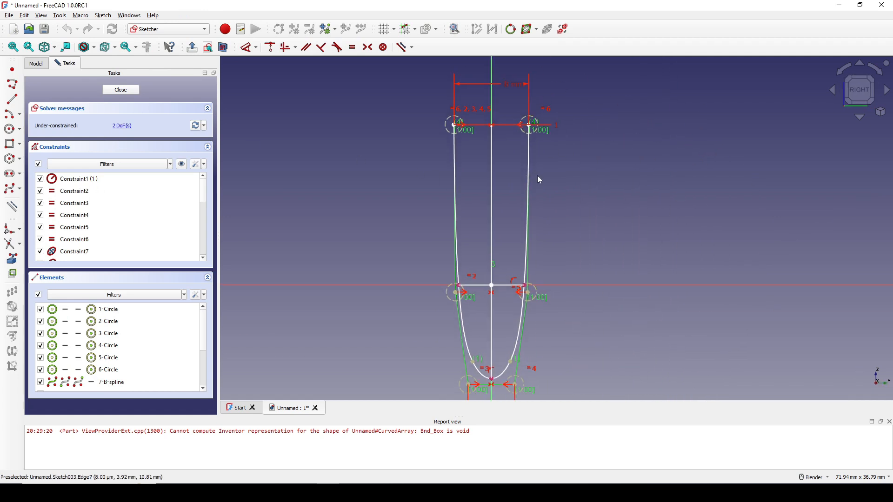
{"action": "double_click", "coordinate": [501, 110]}
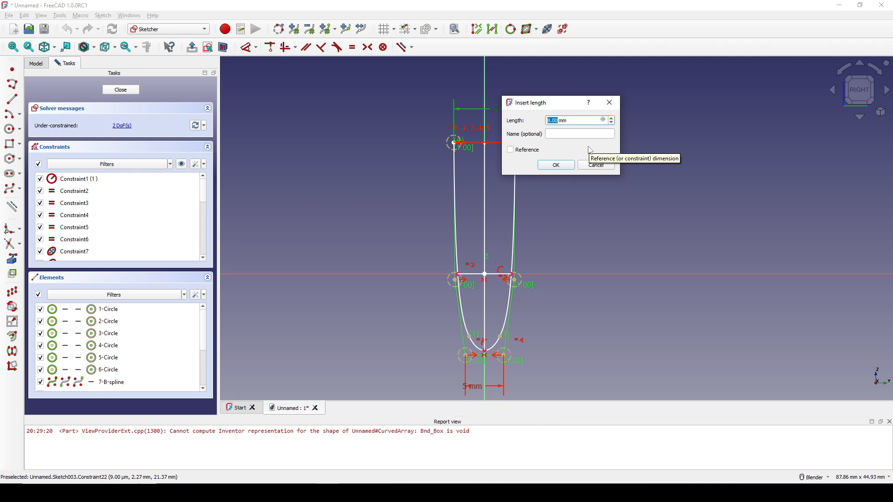
{"action": "left_click", "coordinate": [558, 166]}
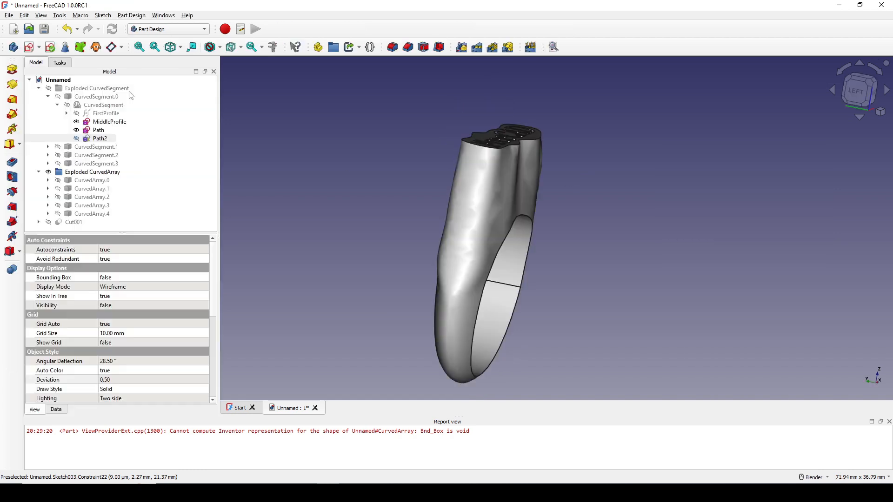
Step: Lower the Deviation display property of Cut001 to smooth the ring's displayed surface
{"action": "middle_click_drag", "start_coordinate": [548, 251], "coordinate": [269, 241]}
{"action": "scroll", "coordinate": [486, 277], "scroll_direction": "down", "scroll_amount": 2}
{"action": "middle_click_drag", "start_coordinate": [467, 261], "coordinate": [416, 255], "text": "shift"}
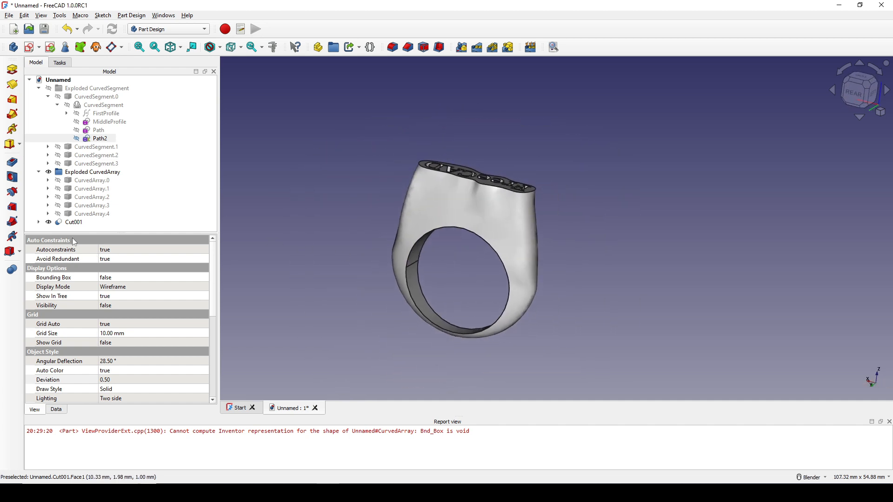
{"action": "left_click", "coordinate": [68, 223]}
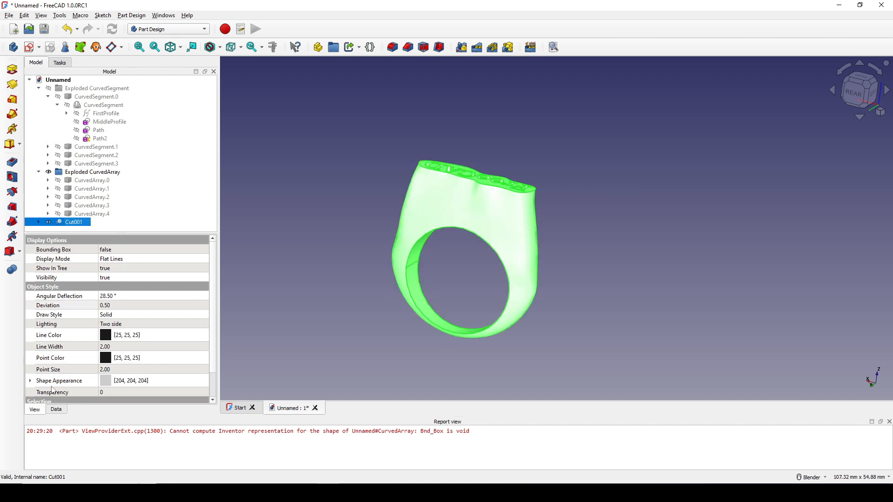
{"action": "scroll", "coordinate": [53, 389], "scroll_direction": "down", "scroll_amount": 1}
{"action": "scroll", "coordinate": [53, 315], "scroll_direction": "up", "scroll_amount": 1}
{"action": "scroll", "coordinate": [53, 314], "scroll_direction": "down", "scroll_amount": 1}
{"action": "left_click", "coordinate": [116, 275]}
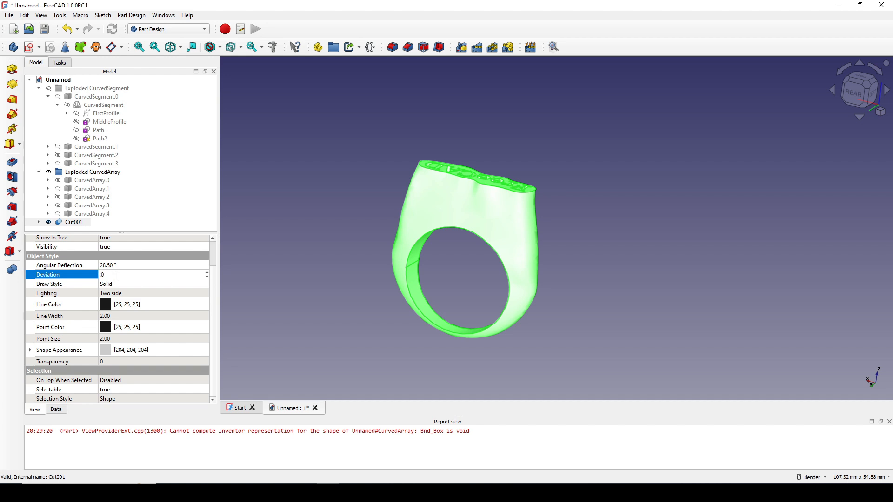
{"action": "left_click", "coordinate": [335, 203]}
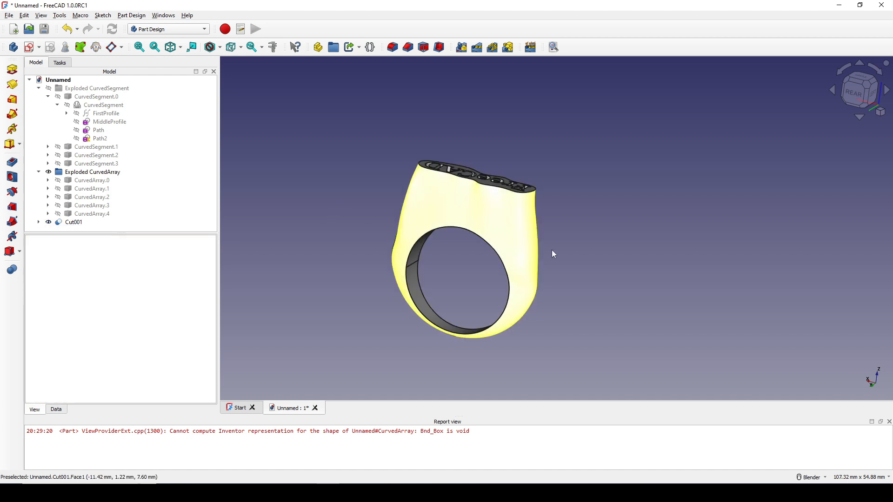
{"action": "scroll", "coordinate": [551, 251], "scroll_direction": "up", "scroll_amount": 1}
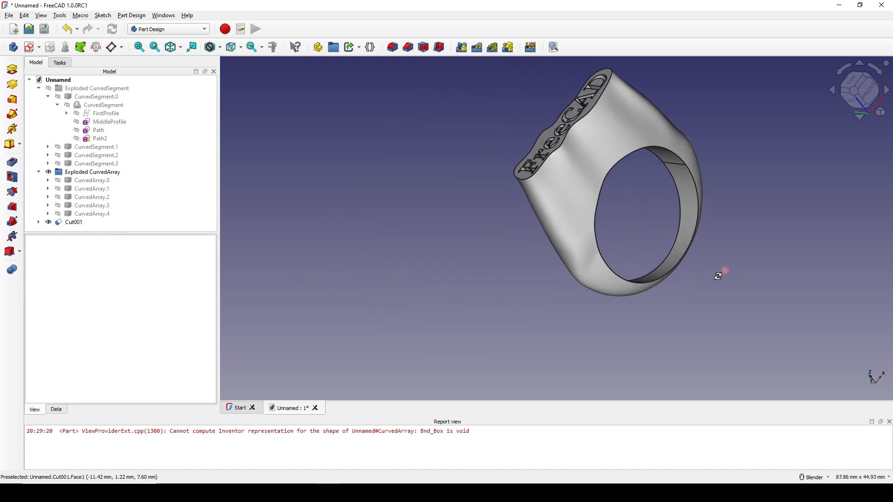